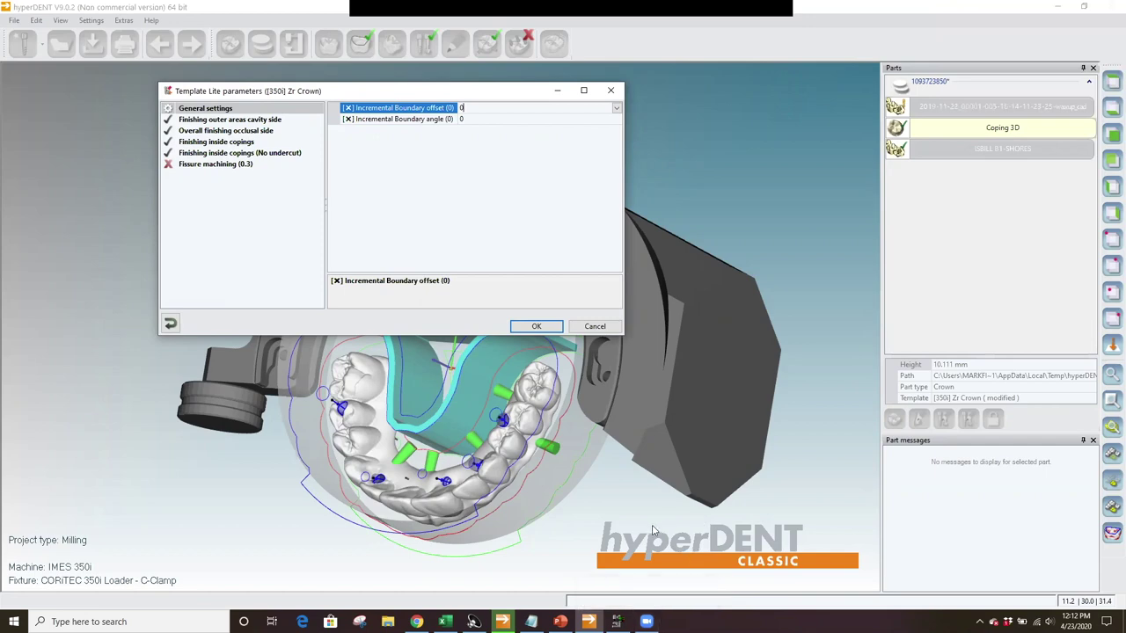
- Close the Zr Crown template parameters without changes and inspect the Coping 3D crown and its boundaries from above
{"action": "left_click", "coordinate": [588, 326]}
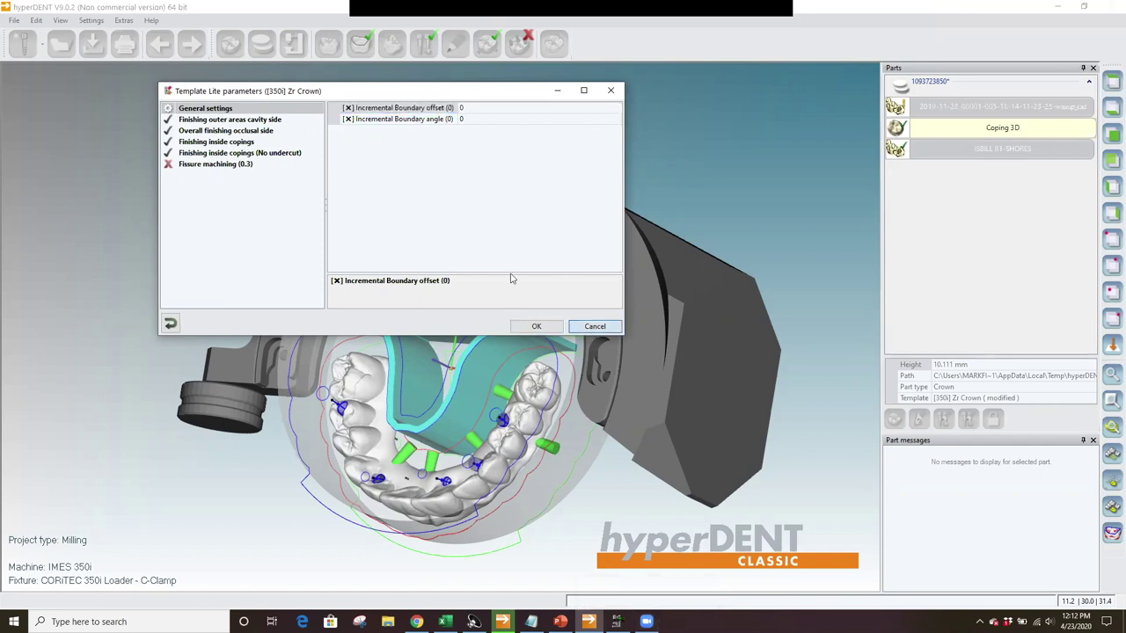
{"action": "key", "text": "Return"}
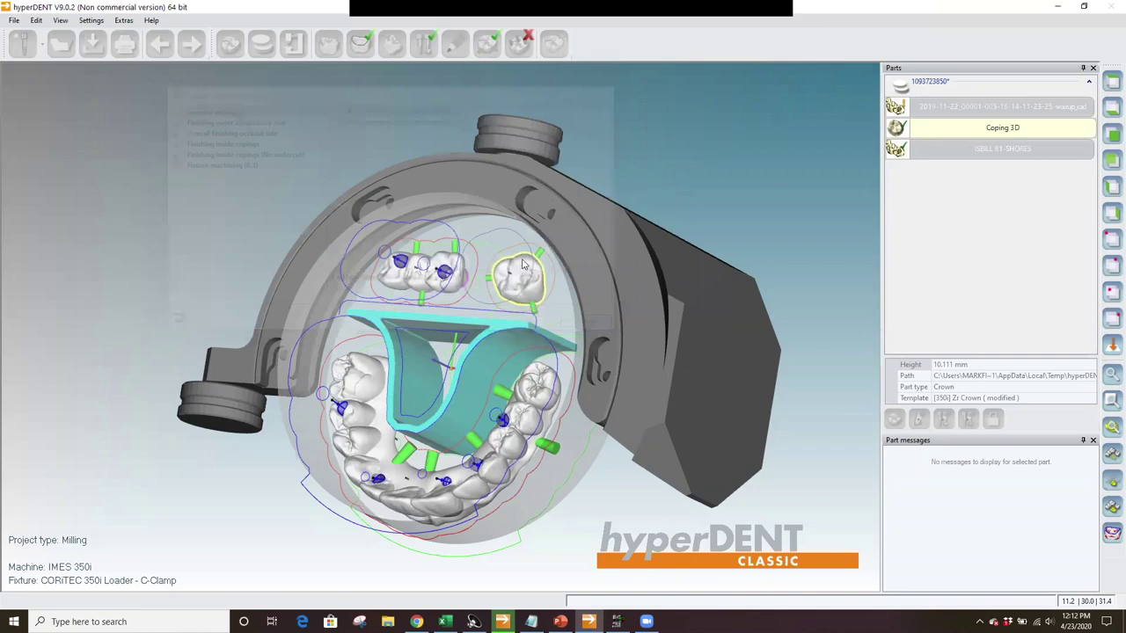
{"action": "scroll", "coordinate": [541, 265], "scroll_direction": "up", "scroll_amount": 2}
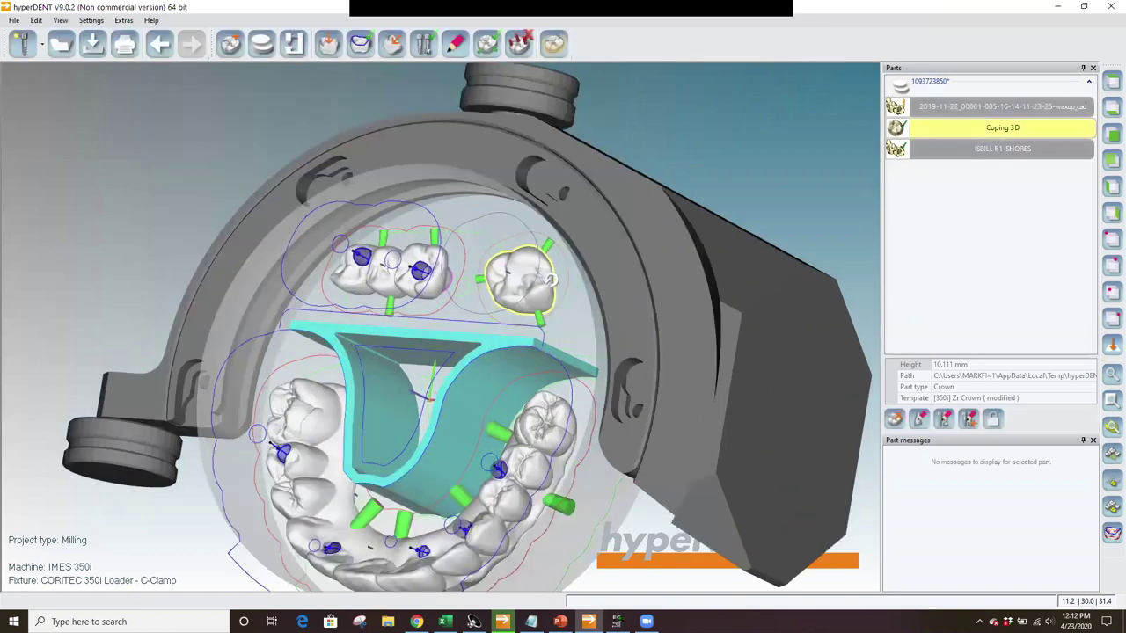
{"action": "left_click", "coordinate": [1108, 80]}
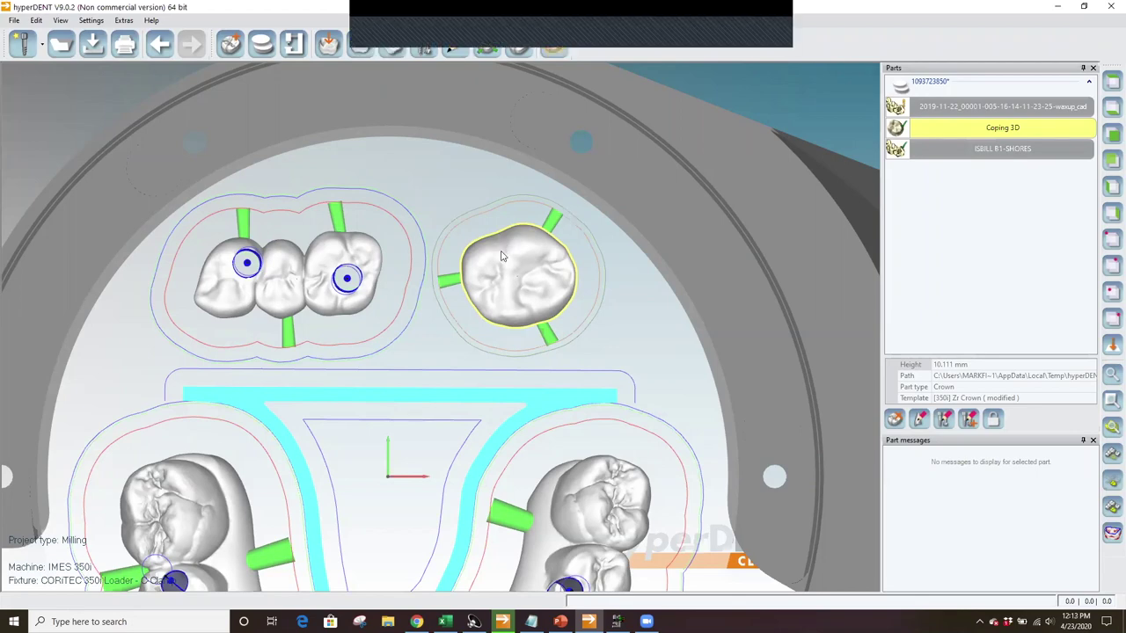
{"action": "mouse_move", "coordinate": [501, 256]}
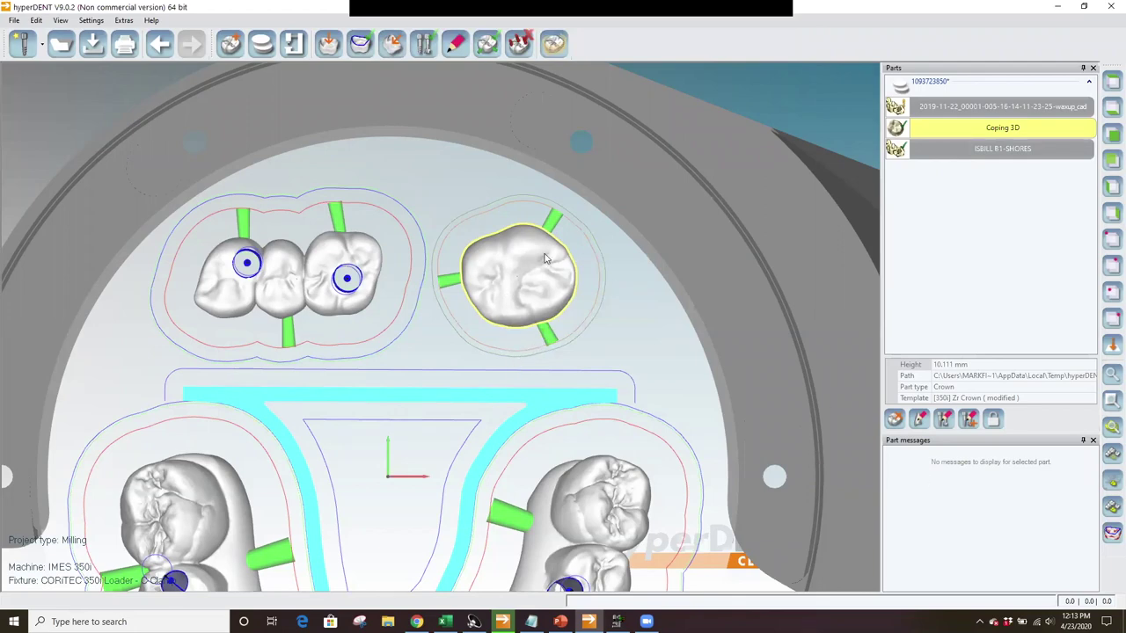
{"action": "scroll", "coordinate": [544, 258], "scroll_direction": "up", "scroll_amount": 1}
{"action": "scroll", "coordinate": [545, 258], "scroll_direction": "up", "scroll_amount": 1}
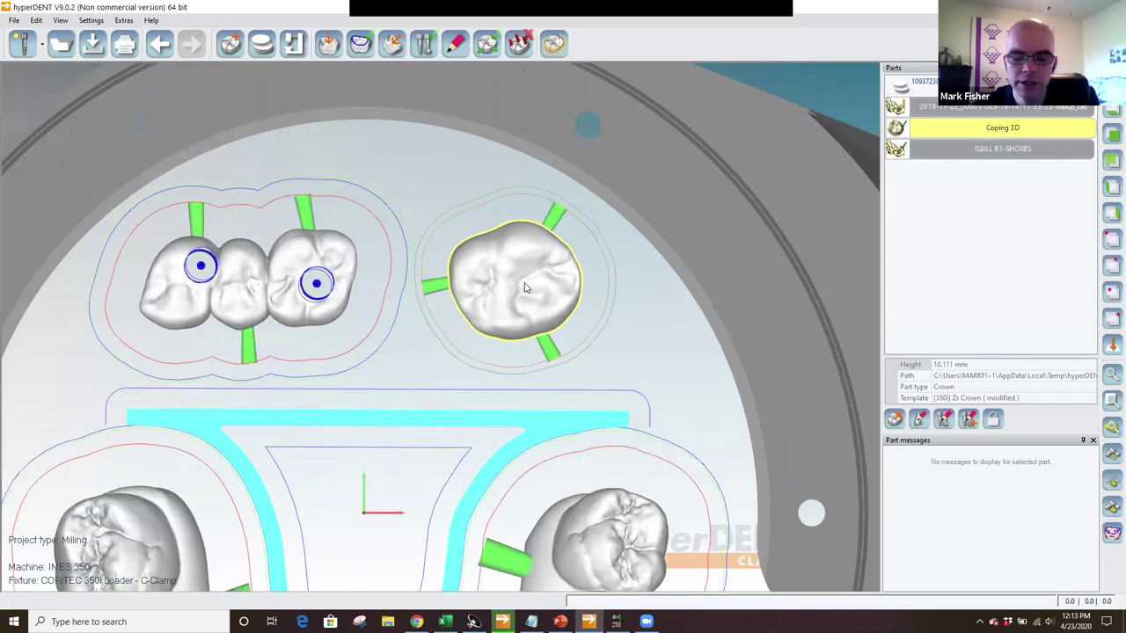
{"action": "mouse_move", "coordinate": [525, 288]}
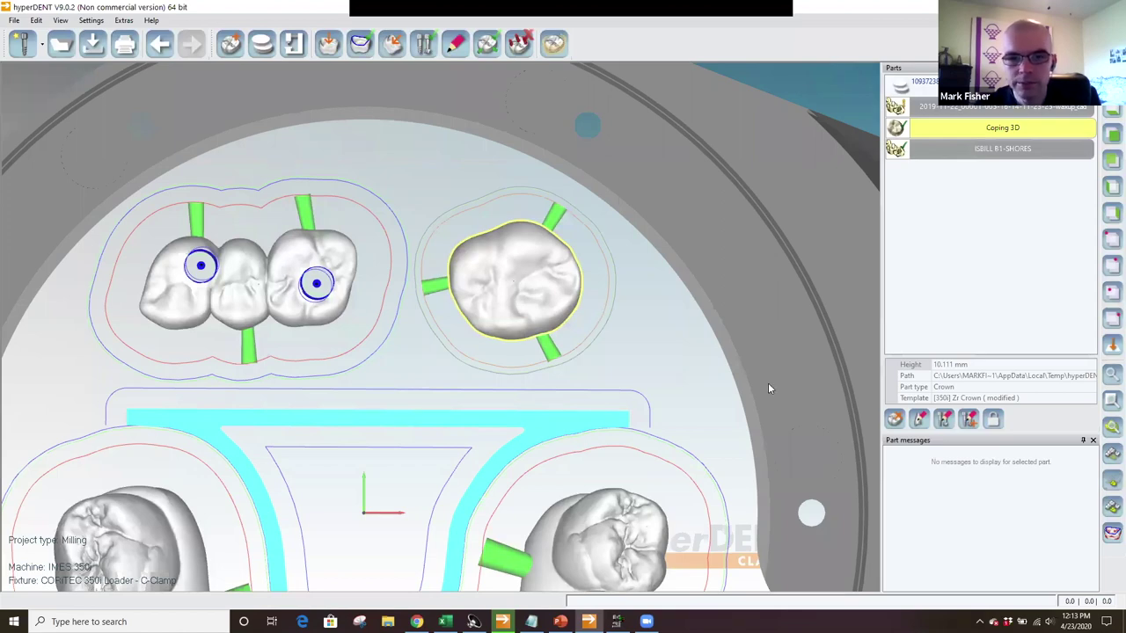
{"action": "scroll", "coordinate": [534, 225], "scroll_direction": "up", "scroll_amount": 5}
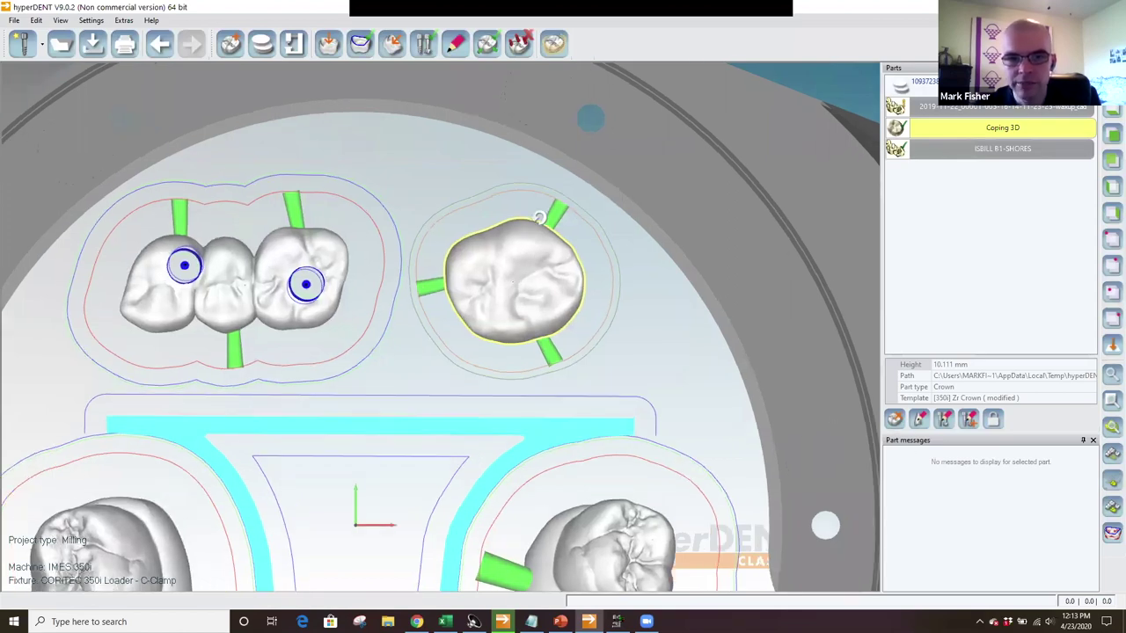
- Examine the Coping 3D crown, its connectors and its machining boundaries from several oblique angles
{"action": "middle_click_drag", "start_coordinate": [746, 268], "coordinate": [758, 164]}
{"action": "left_click", "coordinate": [759, 162]}
{"action": "middle_click_drag", "start_coordinate": [717, 240], "coordinate": [974, 230]}
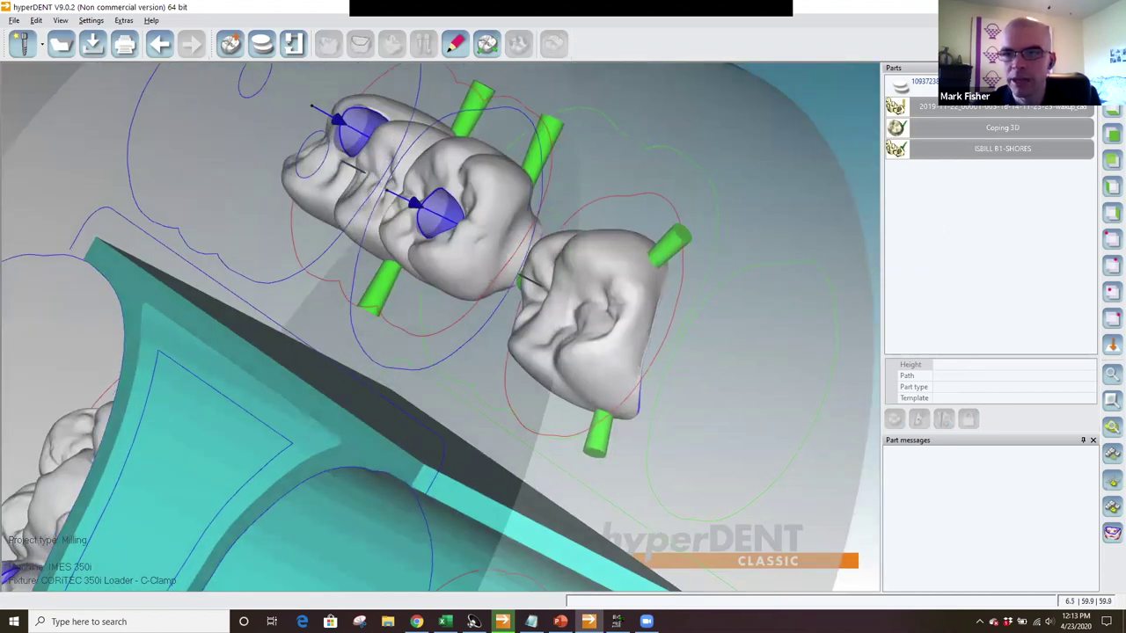
{"action": "middle_click_drag", "start_coordinate": [587, 324], "coordinate": [559, 308]}
{"action": "left_click", "coordinate": [559, 308]}
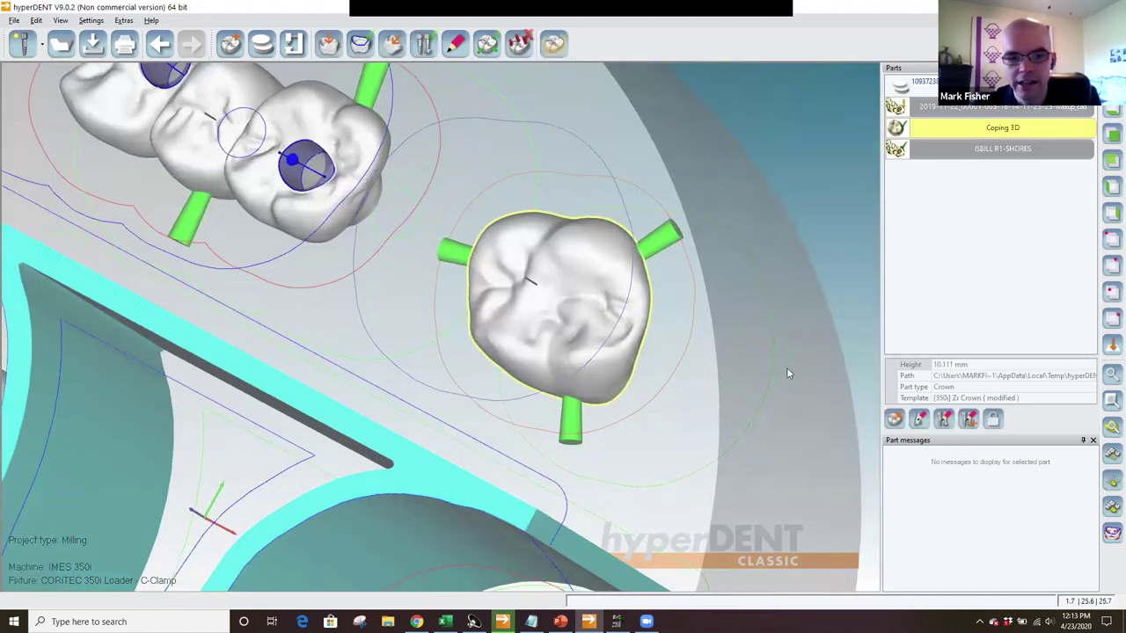
{"action": "middle_click_drag", "start_coordinate": [787, 372], "coordinate": [742, 385]}
{"action": "key", "text": "t"}
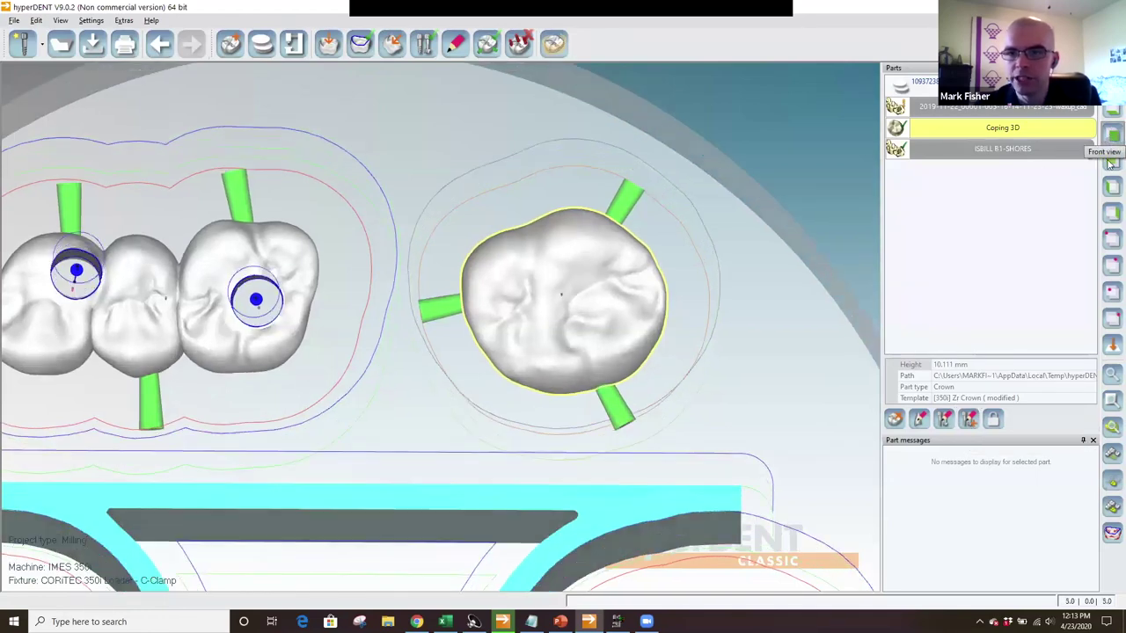
- Move the Coping 3D crown straight up in the blank so it sits above the neighbouring bridge in side view
{"action": "left_click", "coordinate": [1111, 136]}
{"action": "left_click", "coordinate": [1112, 187]}
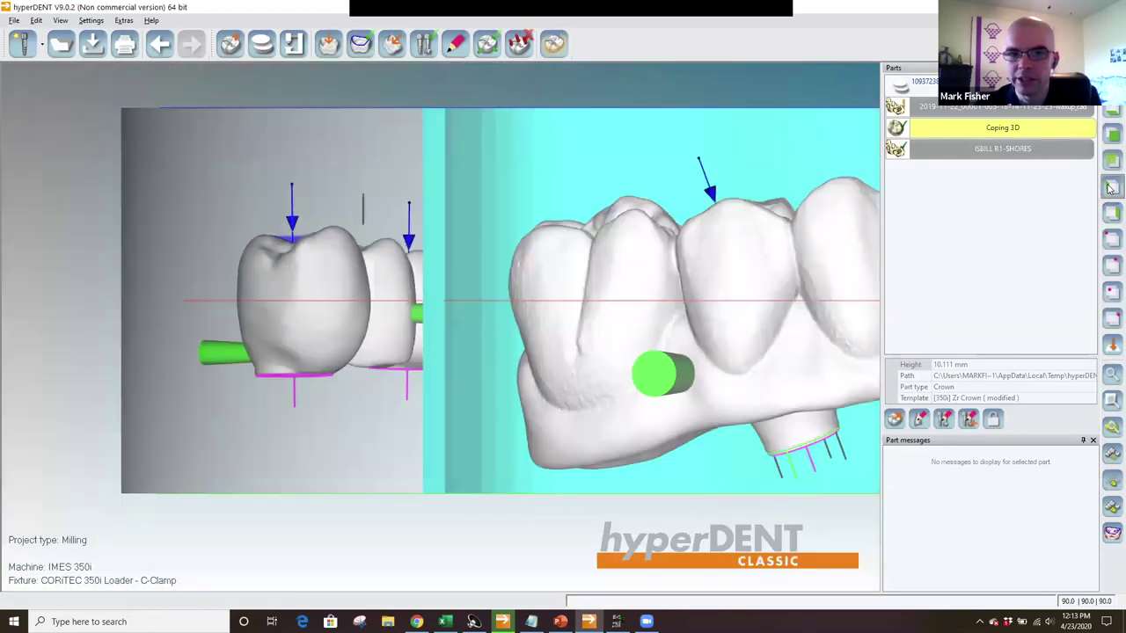
{"action": "left_click", "coordinate": [1111, 213]}
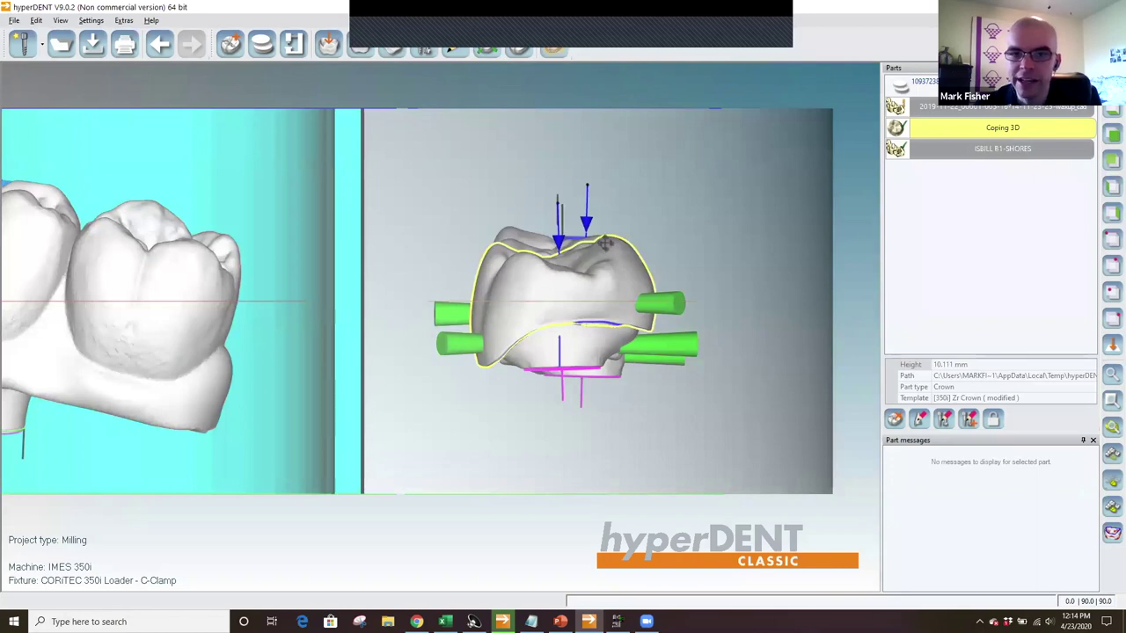
{"action": "left_click", "coordinate": [605, 242]}
{"action": "left_click_drag", "start_coordinate": [563, 108], "coordinate": [558, 10]}
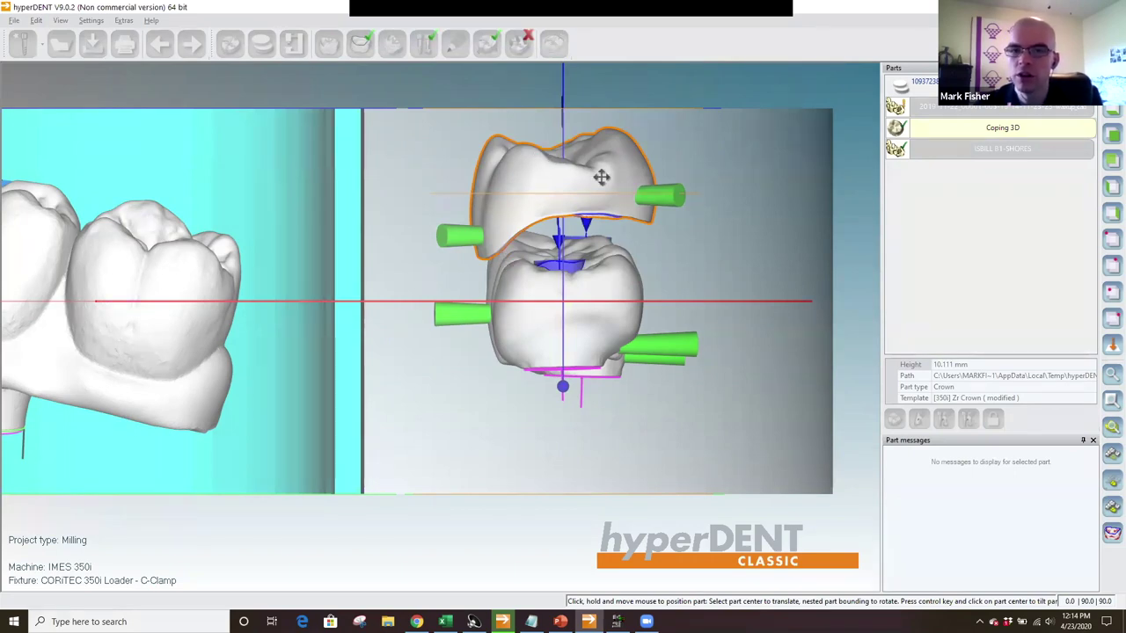
{"action": "left_click", "coordinate": [828, 147]}
{"action": "left_click", "coordinate": [581, 175]}
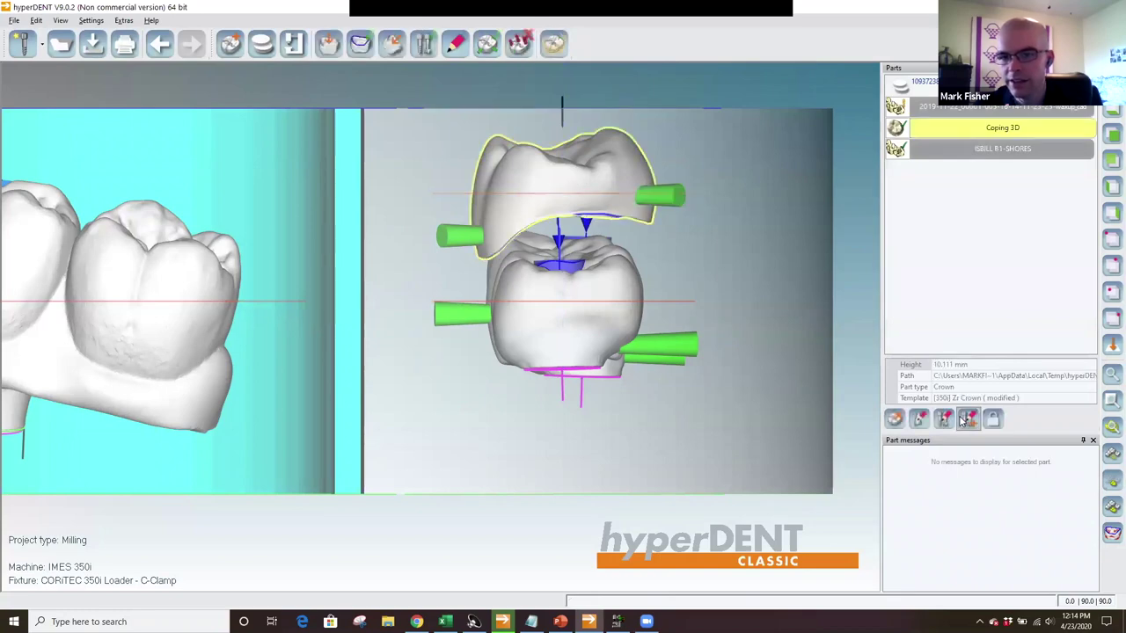
- Set the Incremental Boundary offset to 2 in the overwritable template parameters of the Coping 3D crown
{"action": "left_click", "coordinate": [967, 420]}
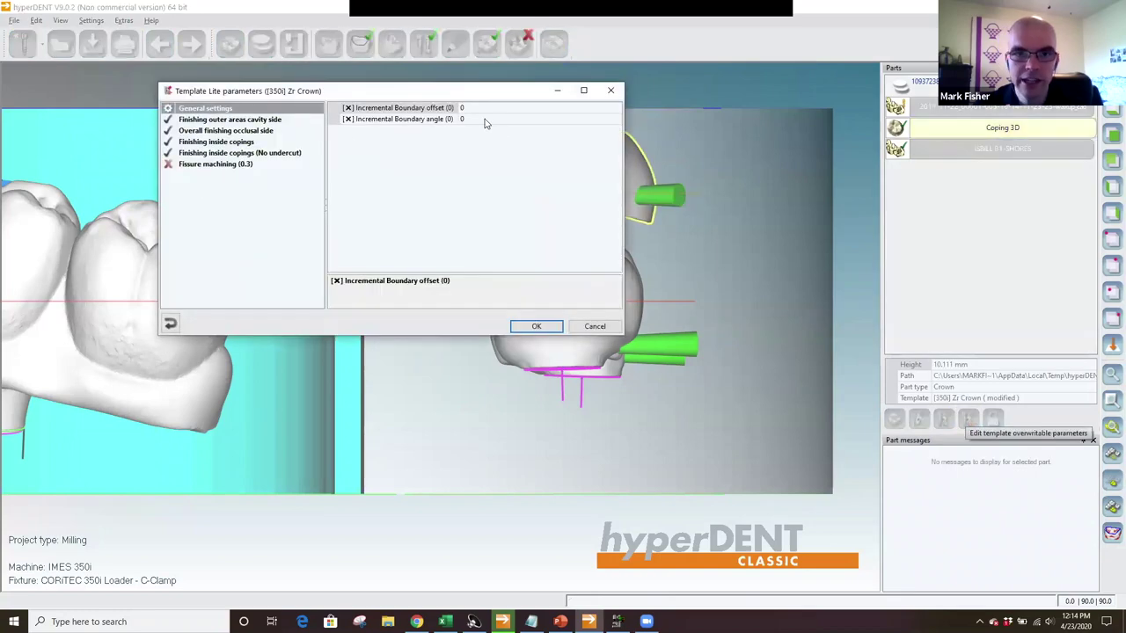
{"action": "left_click", "coordinate": [479, 118]}
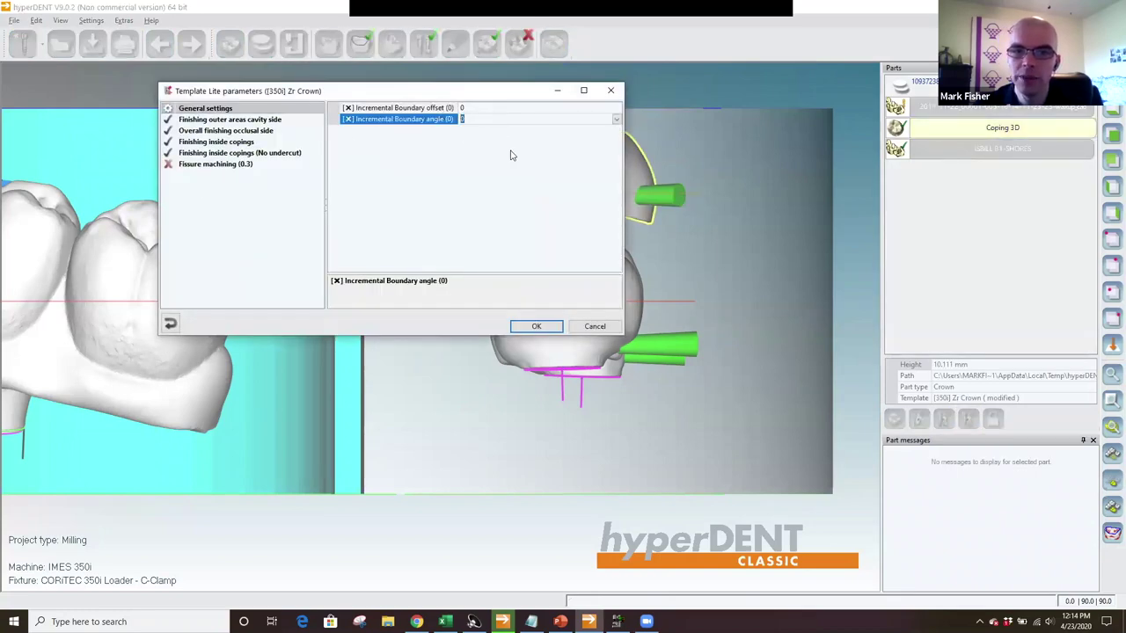
{"action": "left_click", "coordinate": [466, 108]}
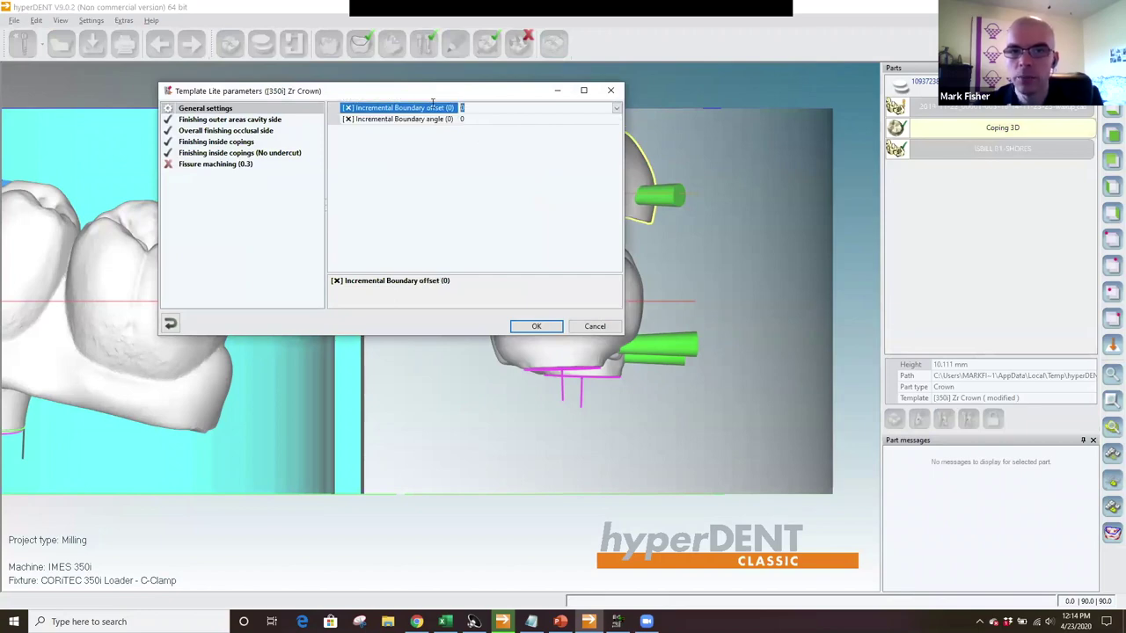
{"action": "left_click", "coordinate": [475, 121]}
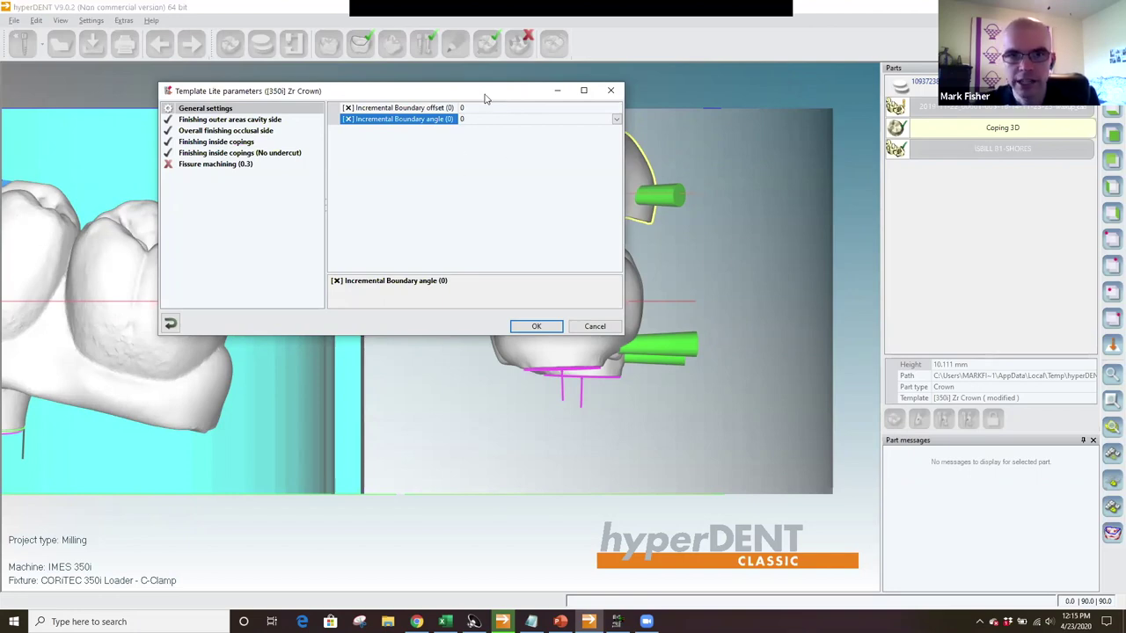
{"action": "left_click_drag", "start_coordinate": [481, 95], "coordinate": [231, 134]}
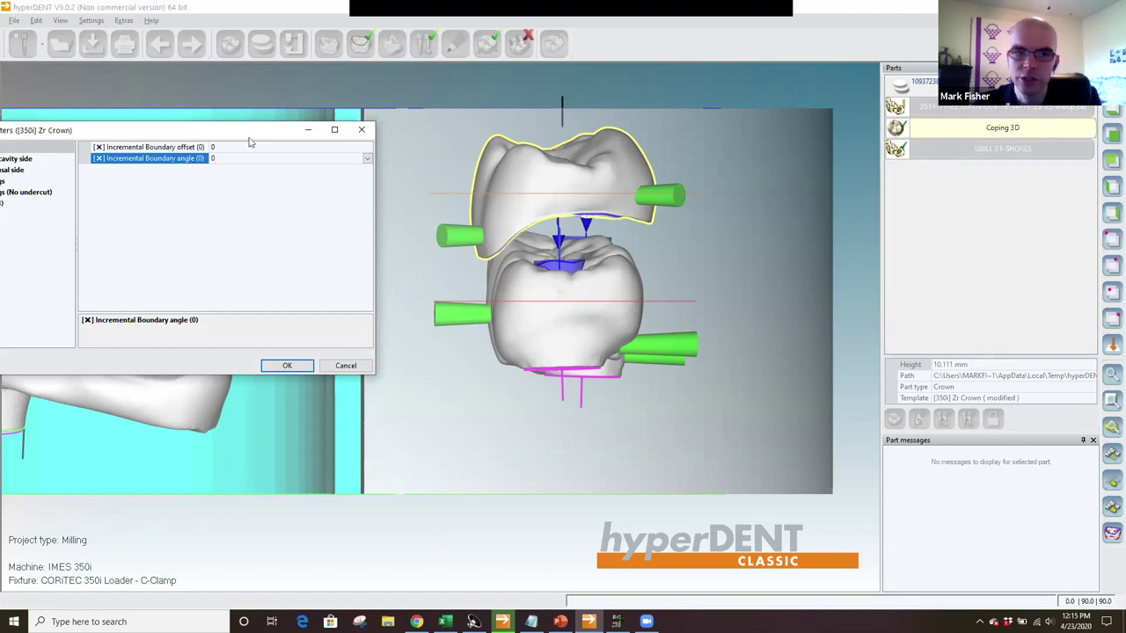
{"action": "left_click_drag", "start_coordinate": [308, 134], "coordinate": [378, 146]}
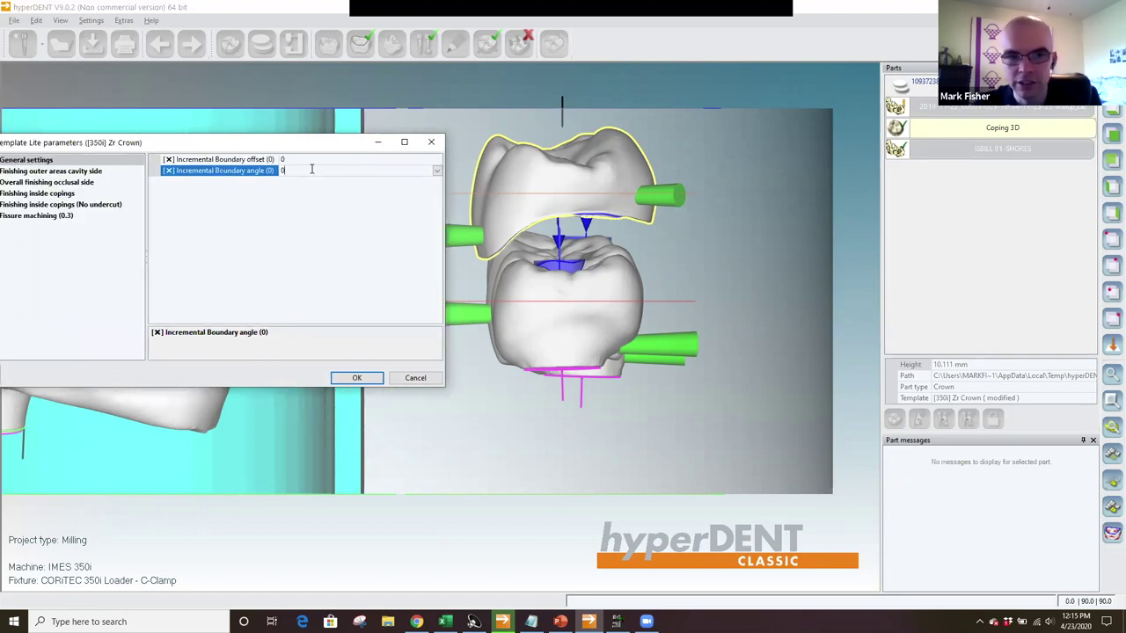
{"action": "key", "text": "Up"}
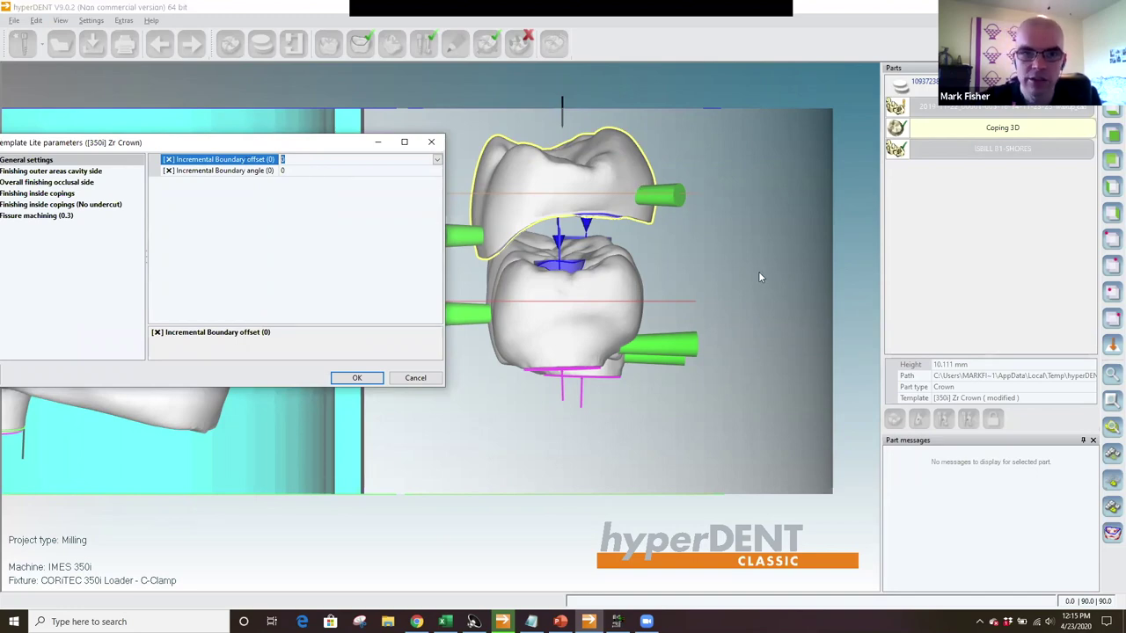
{"action": "type", "text": "2"}
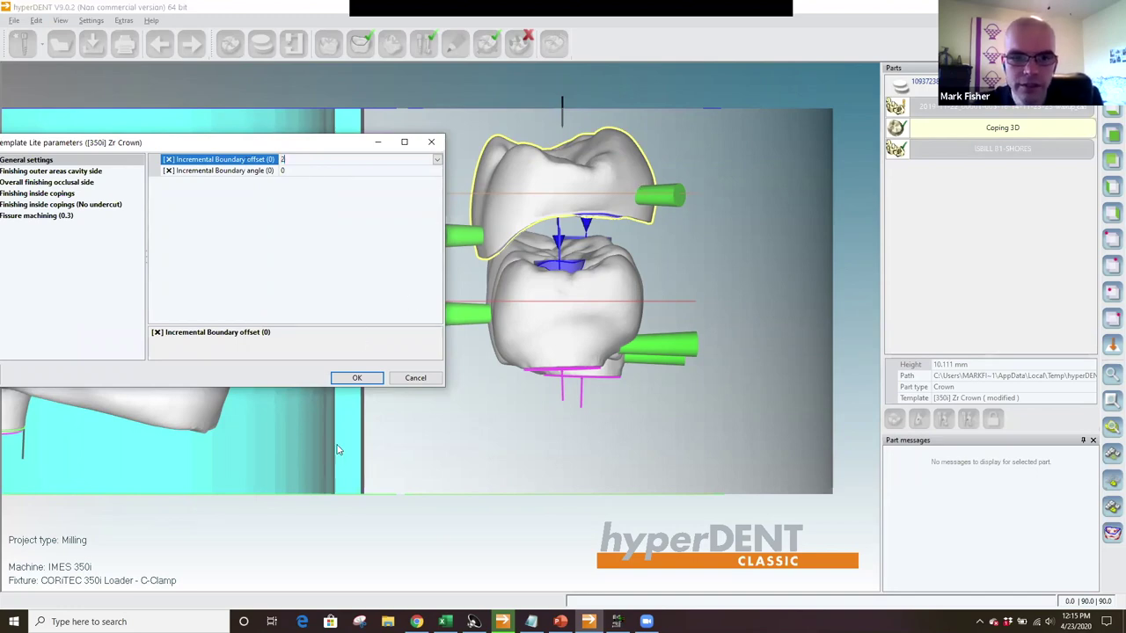
{"action": "left_click", "coordinate": [361, 382]}
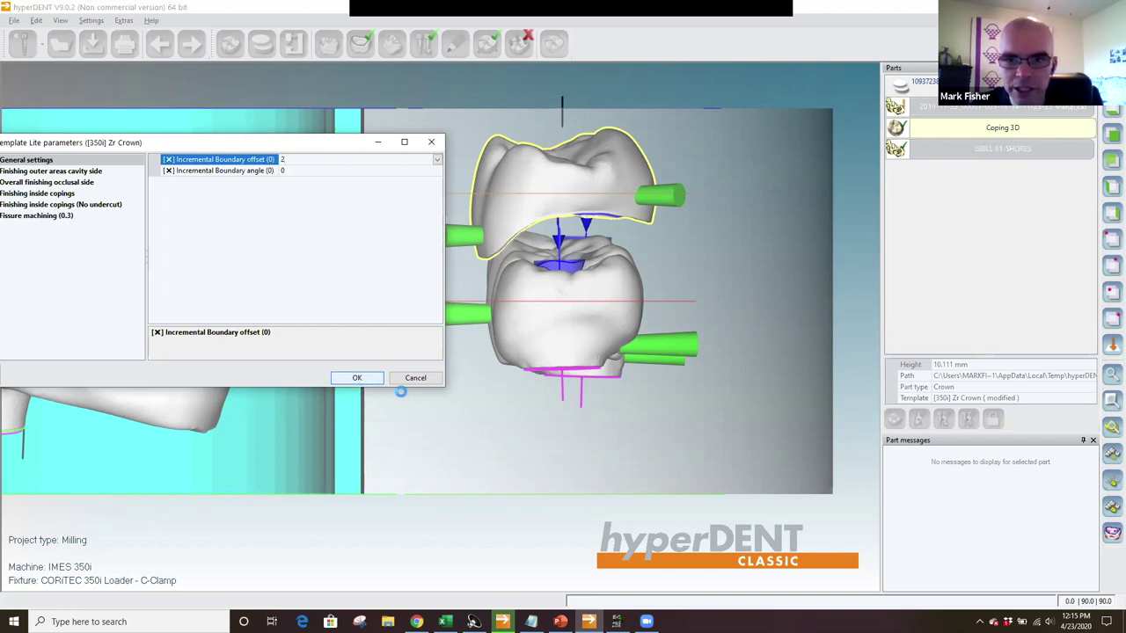
- Check the available template profiles for the Coping 3D crown and keep the current template
{"action": "scroll", "coordinate": [440, 194], "scroll_direction": "up", "scroll_amount": 3}
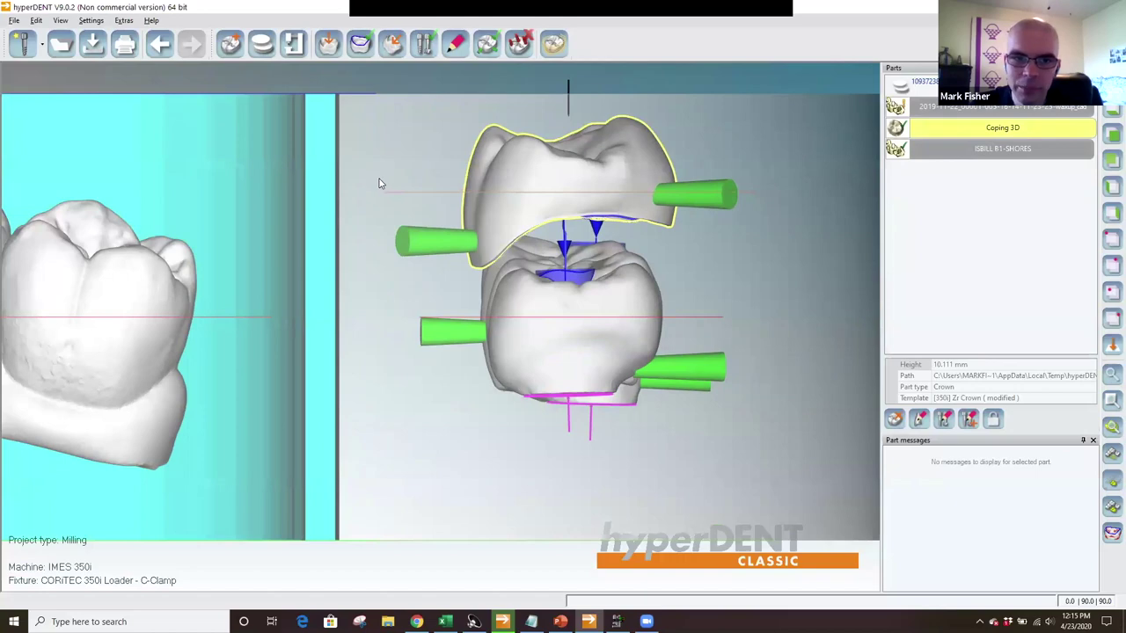
{"action": "scroll", "coordinate": [380, 182], "scroll_direction": "up", "scroll_amount": 1}
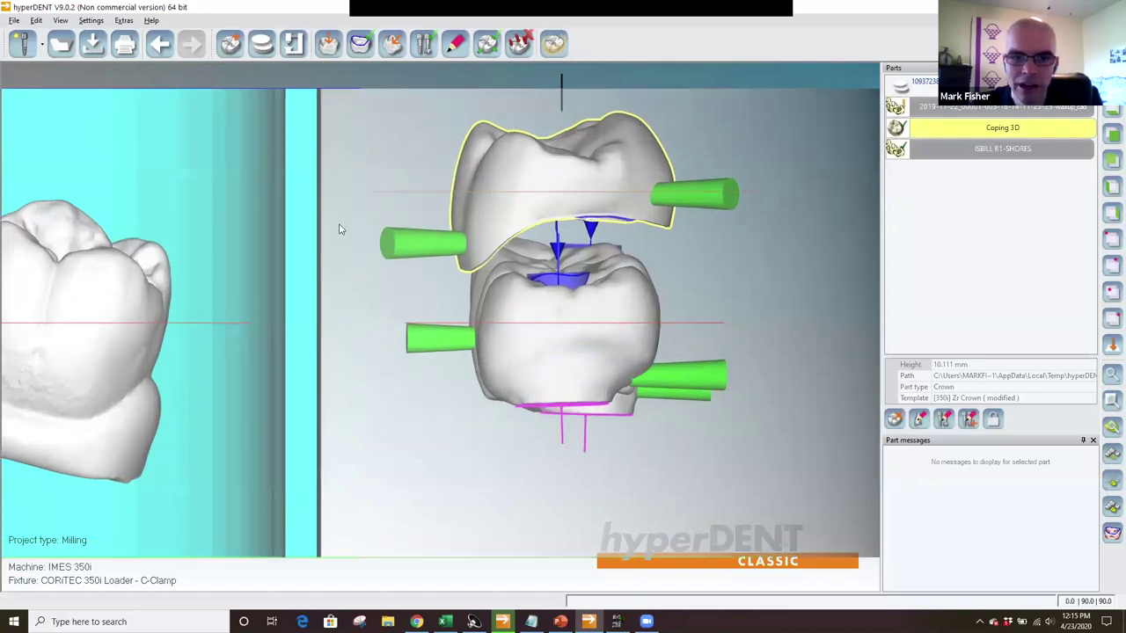
{"action": "scroll", "coordinate": [388, 235], "scroll_direction": "up", "scroll_amount": 1}
{"action": "scroll", "coordinate": [388, 229], "scroll_direction": "up", "scroll_amount": 1}
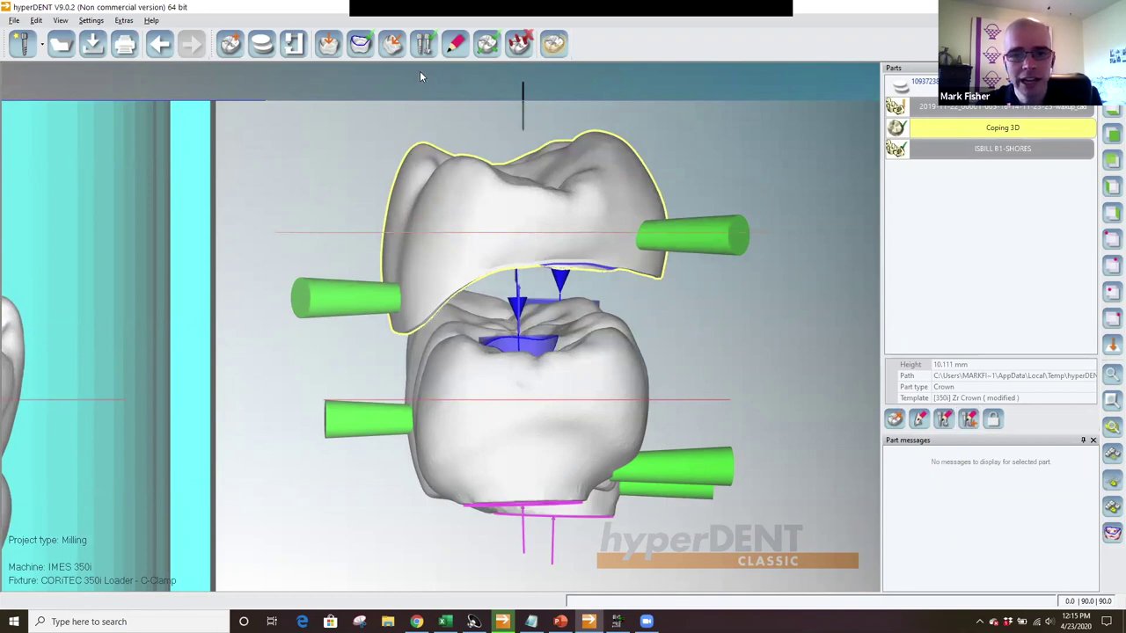
{"action": "left_click", "coordinate": [424, 45]}
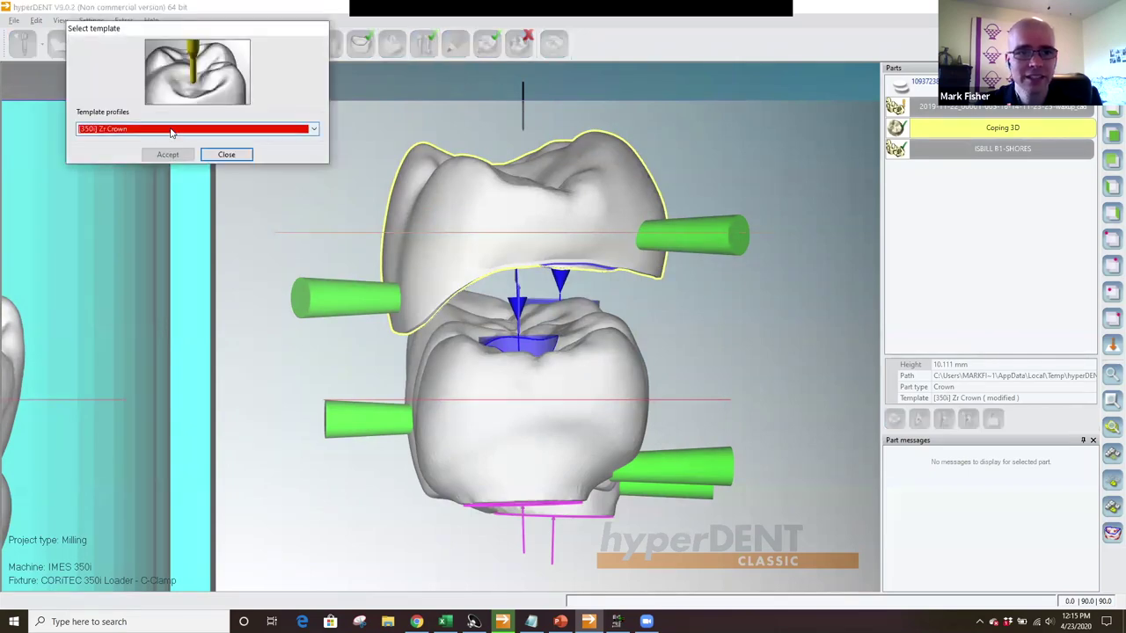
{"action": "left_click", "coordinate": [172, 130]}
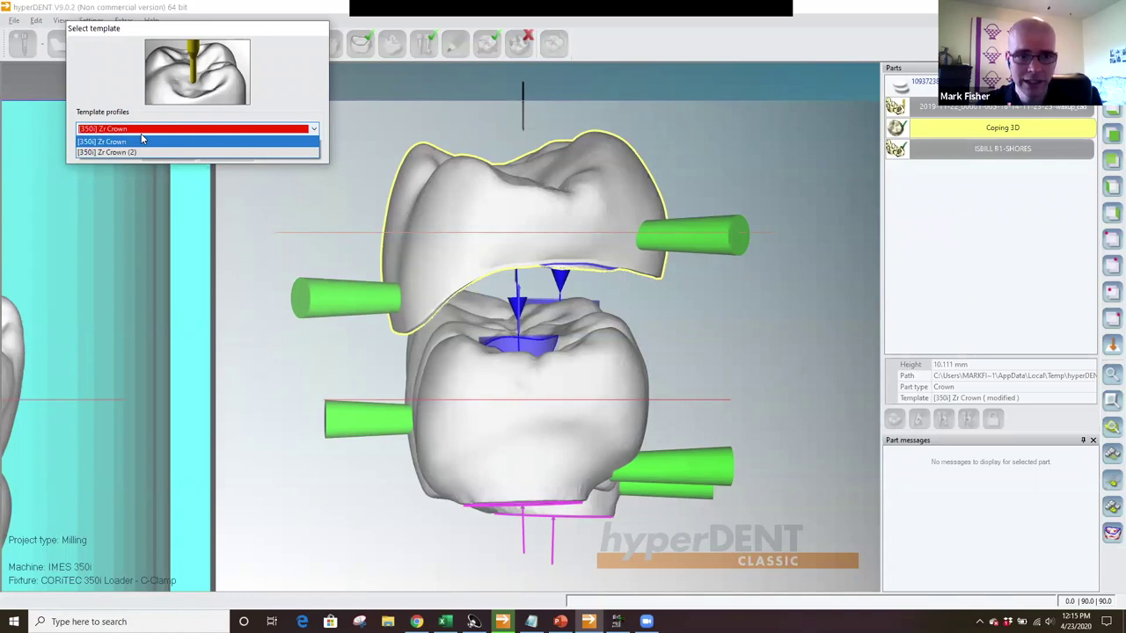
{"action": "left_click", "coordinate": [227, 161]}
{"action": "left_click", "coordinate": [227, 157]}
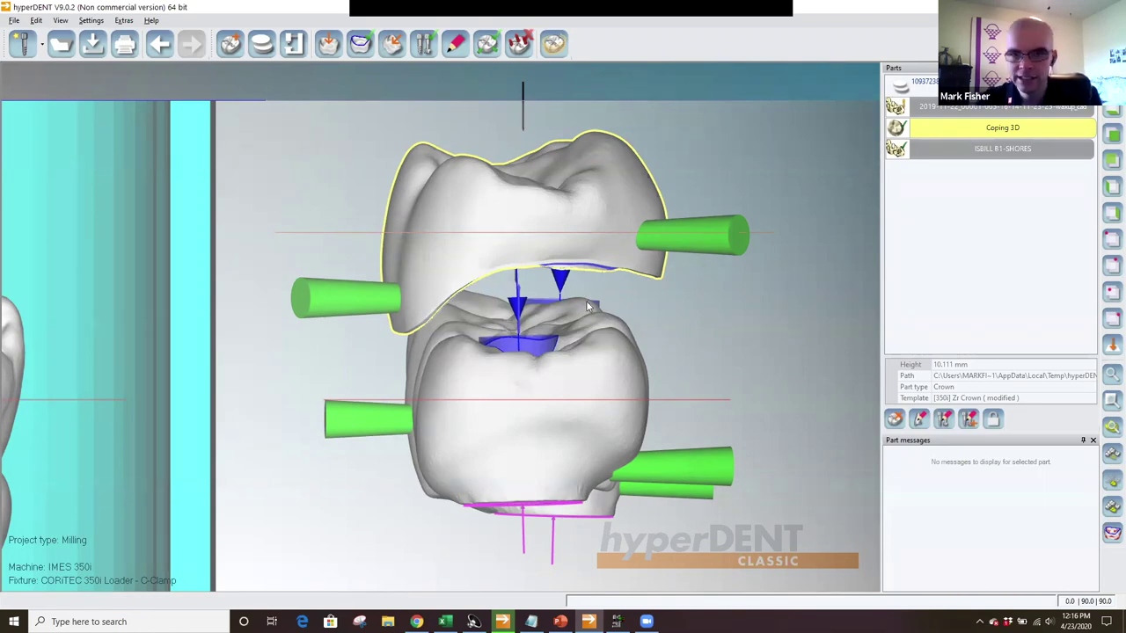
- Switch to hyperDENT Compact and select the Coping 3D part in the nested zirconia blank
{"action": "mouse_move", "coordinate": [588, 305]}
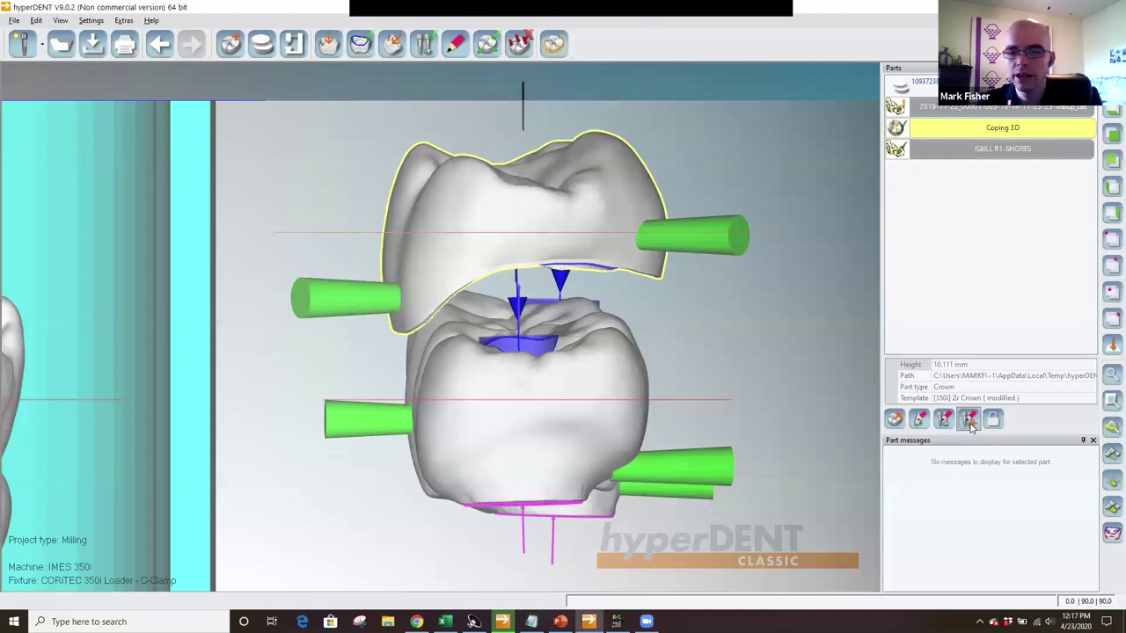
{"action": "left_click", "coordinate": [588, 622]}
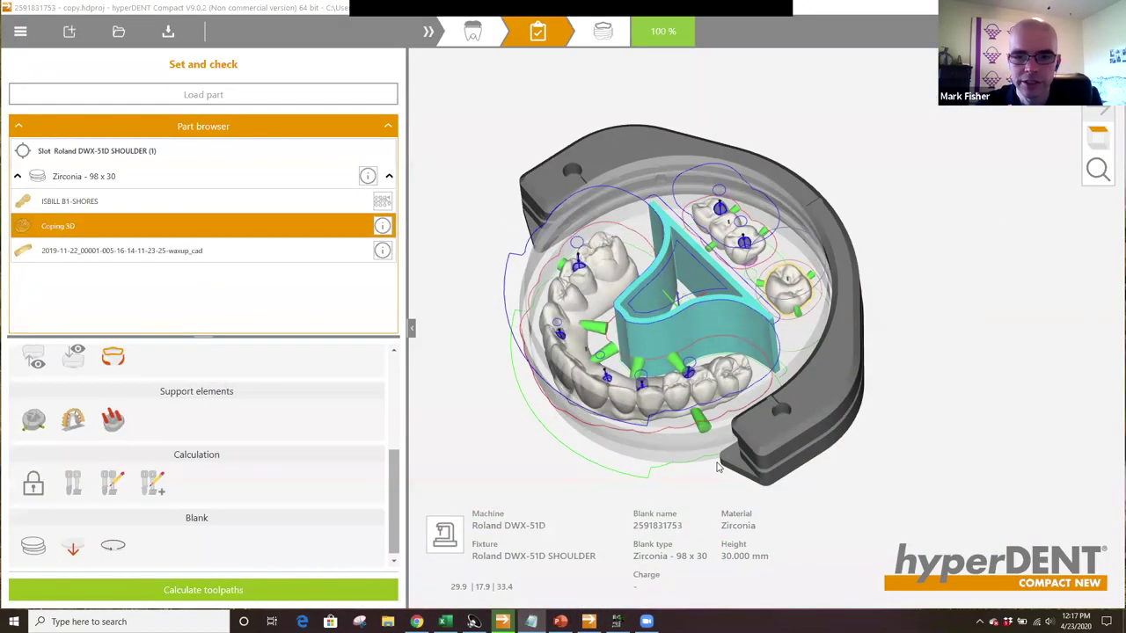
{"action": "left_click", "coordinate": [931, 220]}
{"action": "scroll", "coordinate": [767, 286], "scroll_direction": "up", "scroll_amount": 1}
{"action": "scroll", "coordinate": [766, 289], "scroll_direction": "up", "scroll_amount": 4}
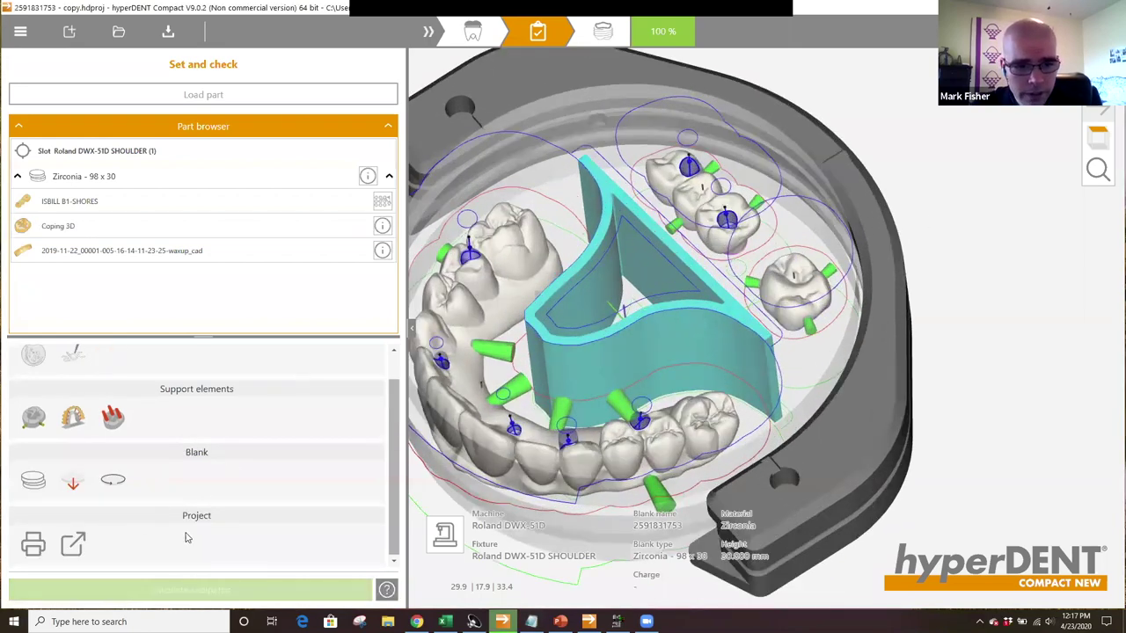
{"action": "scroll", "coordinate": [586, 431], "scroll_direction": "up", "scroll_amount": 2}
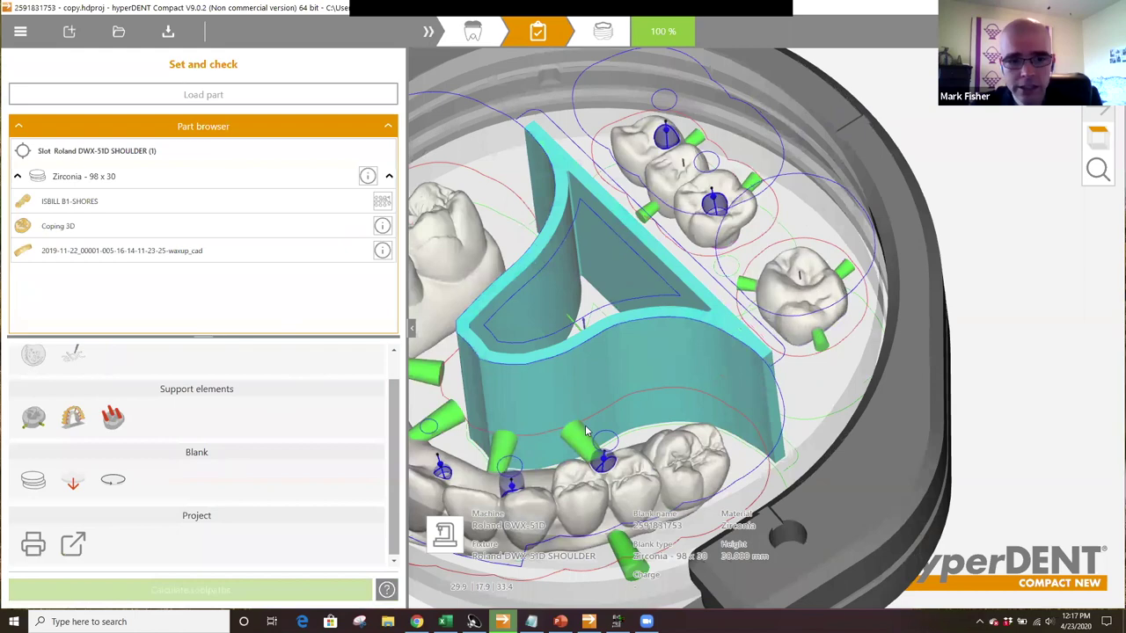
{"action": "left_click", "coordinate": [203, 226]}
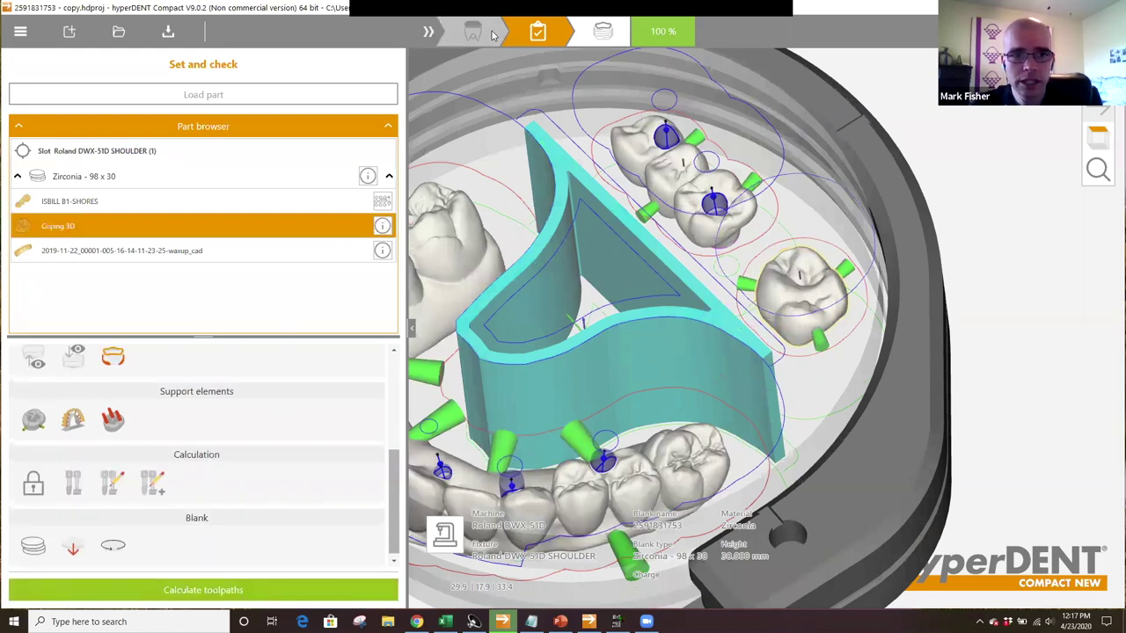
- Look at the part loading stage, return to the Set and check stage, and collapse the part browser to show all part functions
{"action": "left_click", "coordinate": [490, 42]}
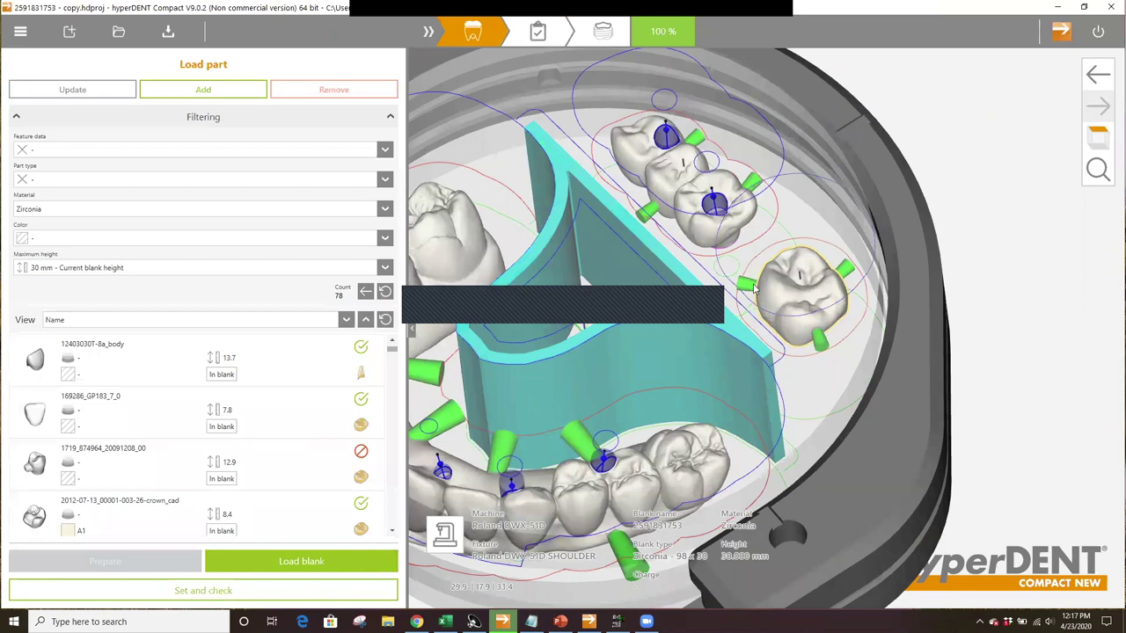
{"action": "middle_click_drag", "start_coordinate": [691, 362], "coordinate": [791, 412]}
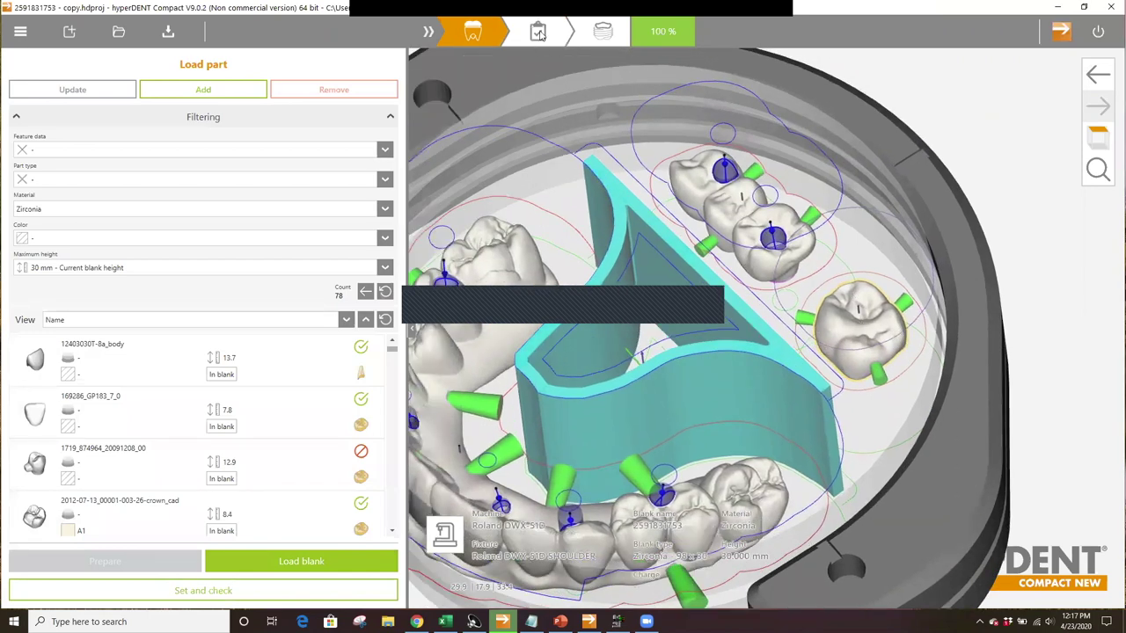
{"action": "left_click", "coordinate": [538, 32]}
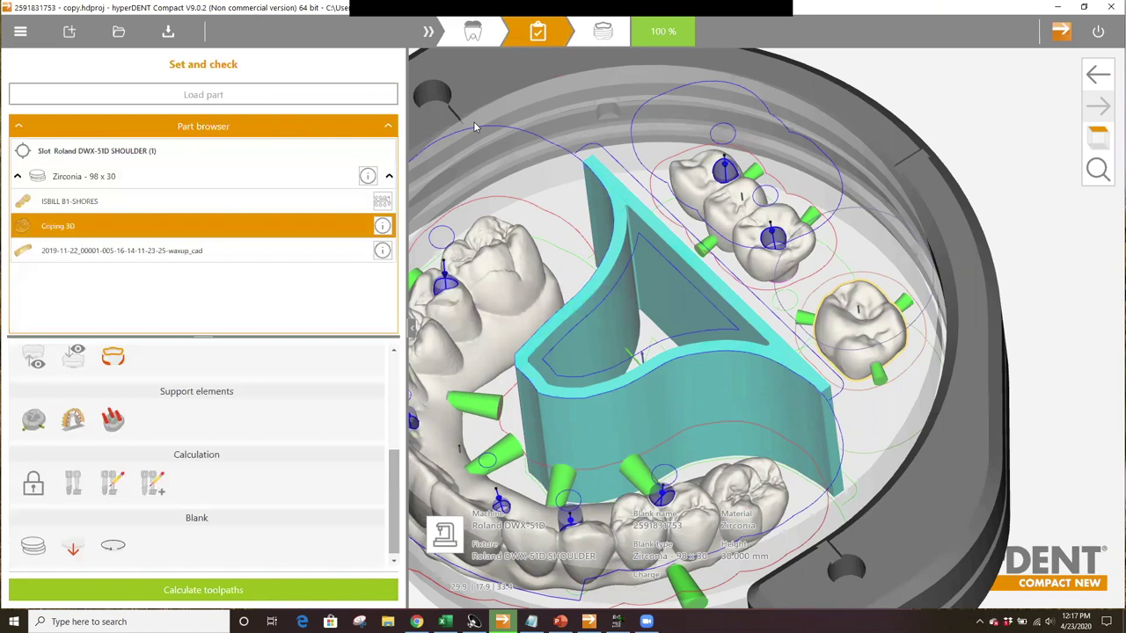
{"action": "left_click", "coordinate": [385, 126]}
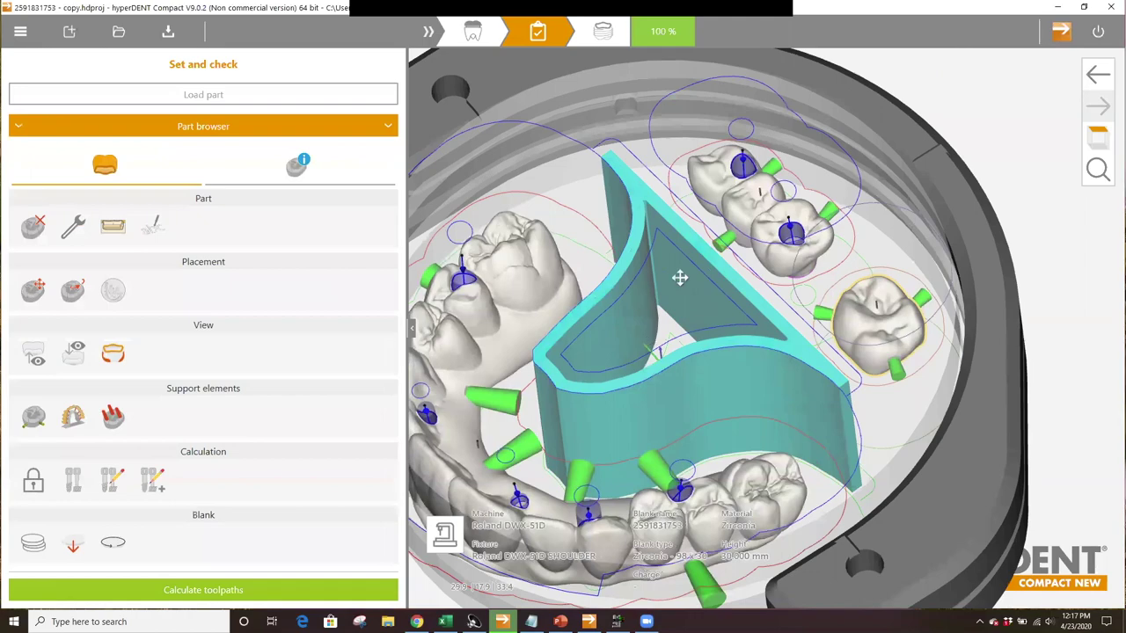
- Select the full-arch waxup bridge in the zirconia blank and show the nested parts straight from above
{"action": "right_click_drag", "start_coordinate": [797, 388], "coordinate": [784, 418]}
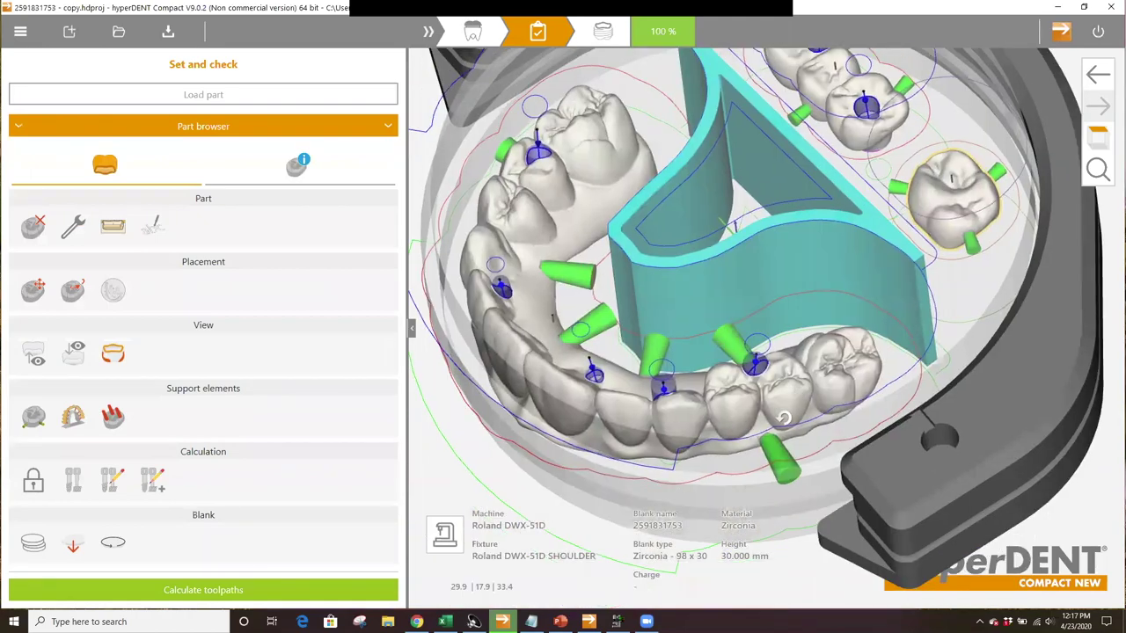
{"action": "left_click_drag", "start_coordinate": [811, 426], "coordinate": [789, 440]}
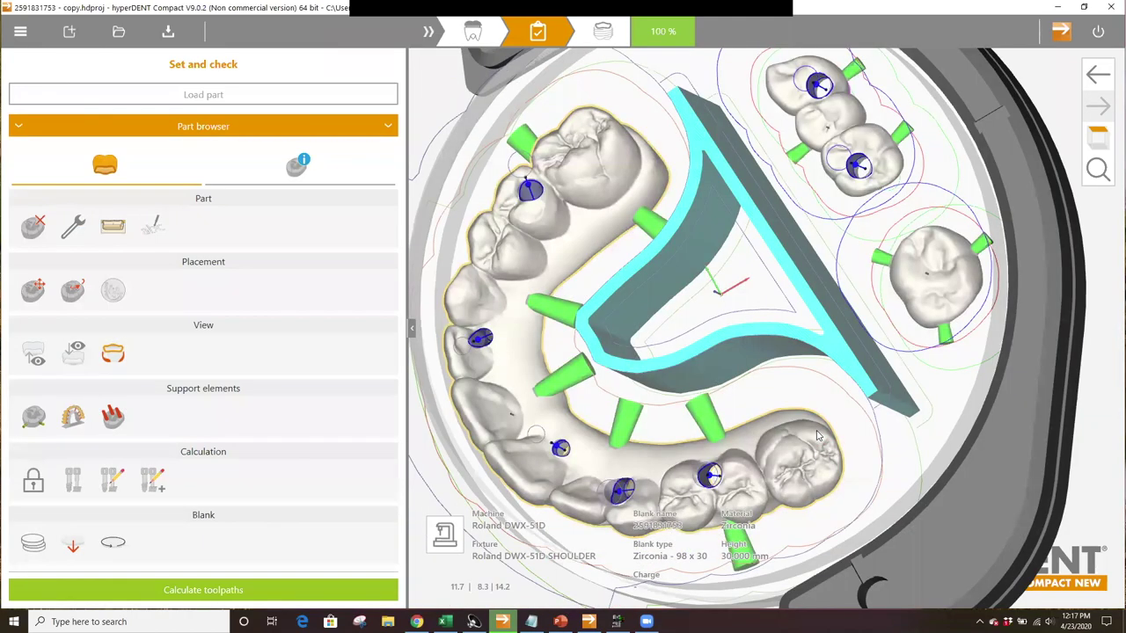
{"action": "scroll", "coordinate": [817, 431], "scroll_direction": "down", "scroll_amount": 1}
{"action": "middle_click_drag", "start_coordinate": [817, 431], "coordinate": [811, 398]}
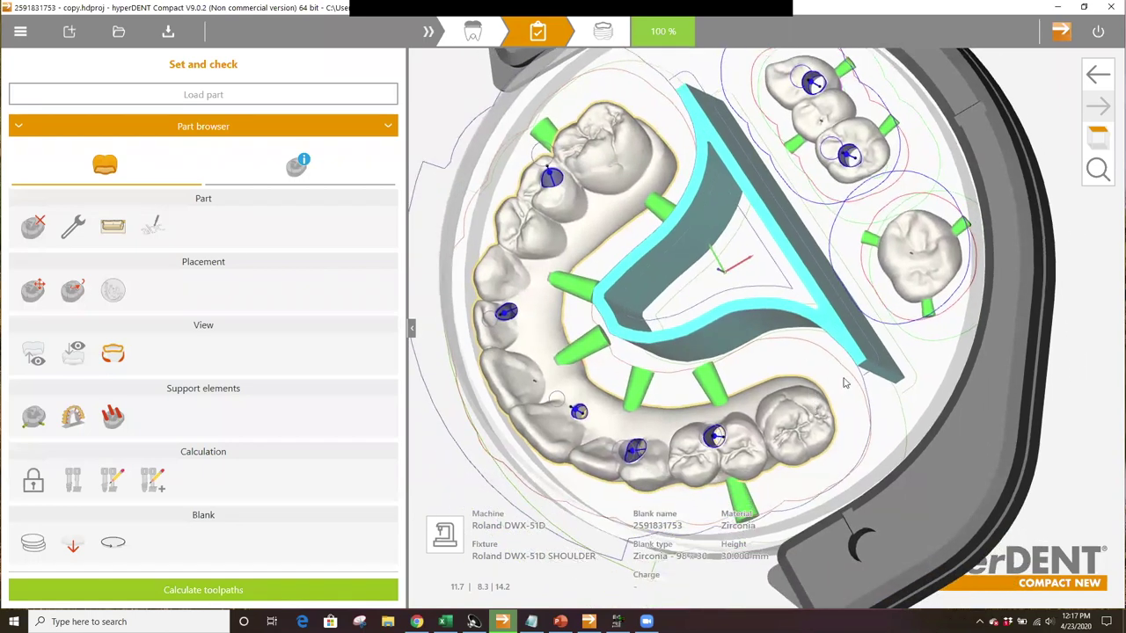
{"action": "scroll", "coordinate": [843, 378], "scroll_direction": "down", "scroll_amount": 1}
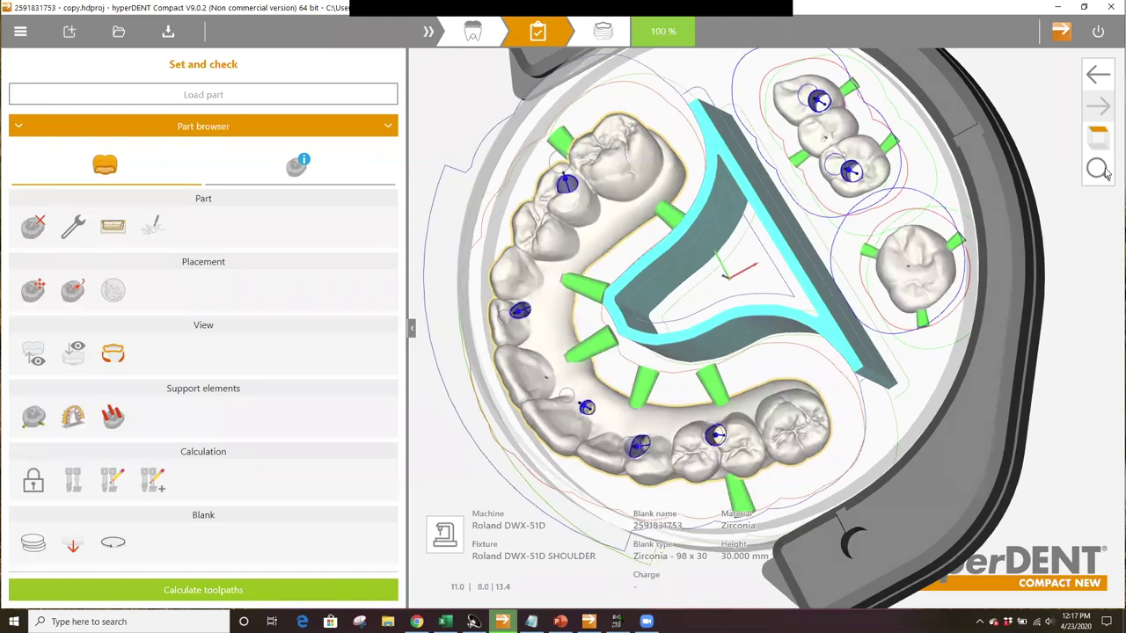
{"action": "left_click", "coordinate": [1105, 171]}
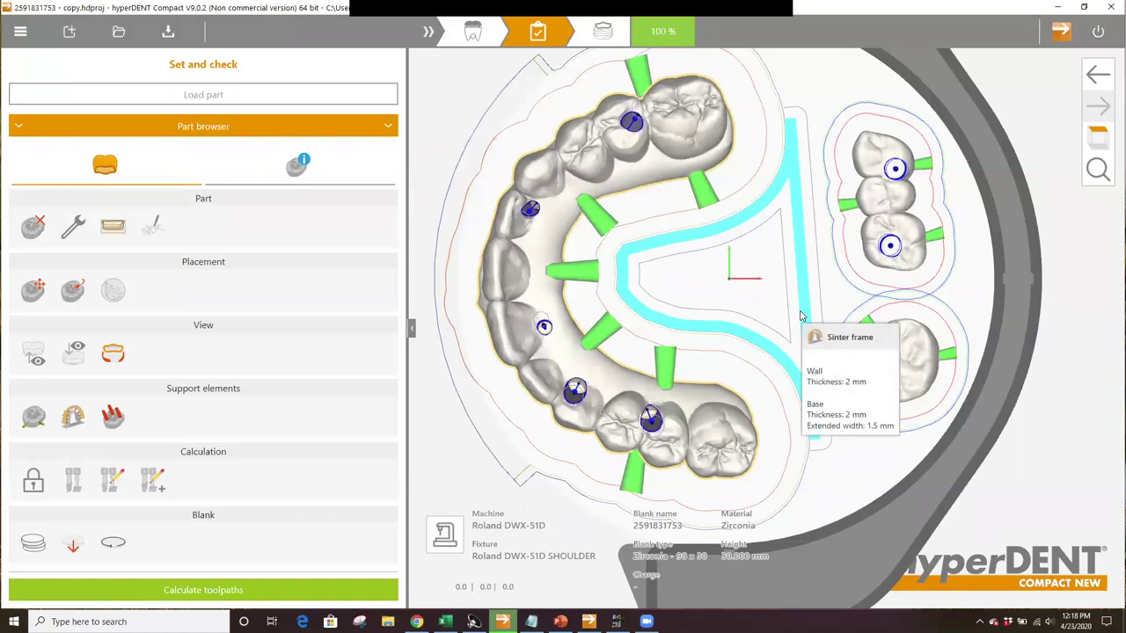
{"action": "scroll", "coordinate": [800, 316], "scroll_direction": "down", "scroll_amount": 1}
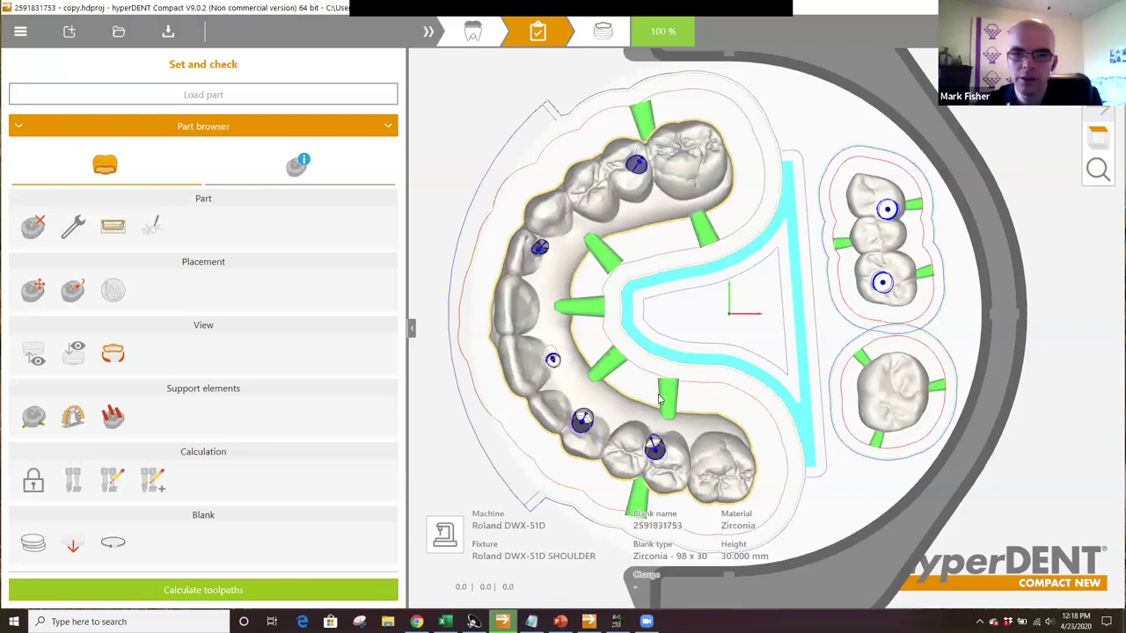
- Examine the spacing and boundary curves between the full-arch bridge, the sinter frame and the single crown
{"action": "scroll", "coordinate": [717, 387], "scroll_direction": "up", "scroll_amount": 3}
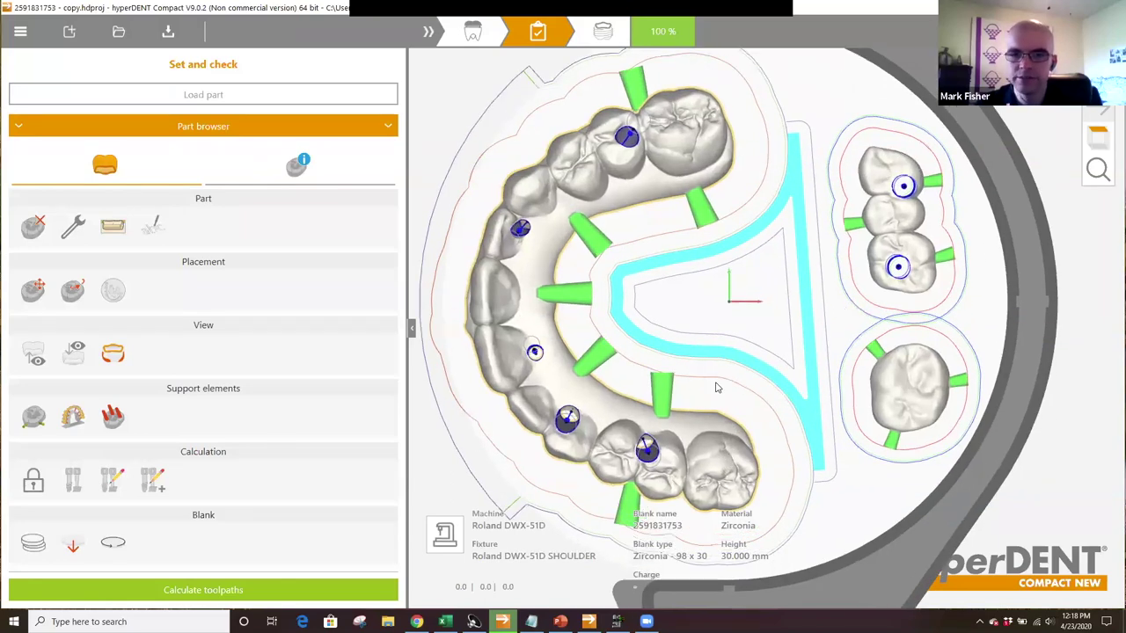
{"action": "scroll", "coordinate": [717, 387], "scroll_direction": "up", "scroll_amount": 2}
{"action": "scroll", "coordinate": [706, 378], "scroll_direction": "up", "scroll_amount": 2}
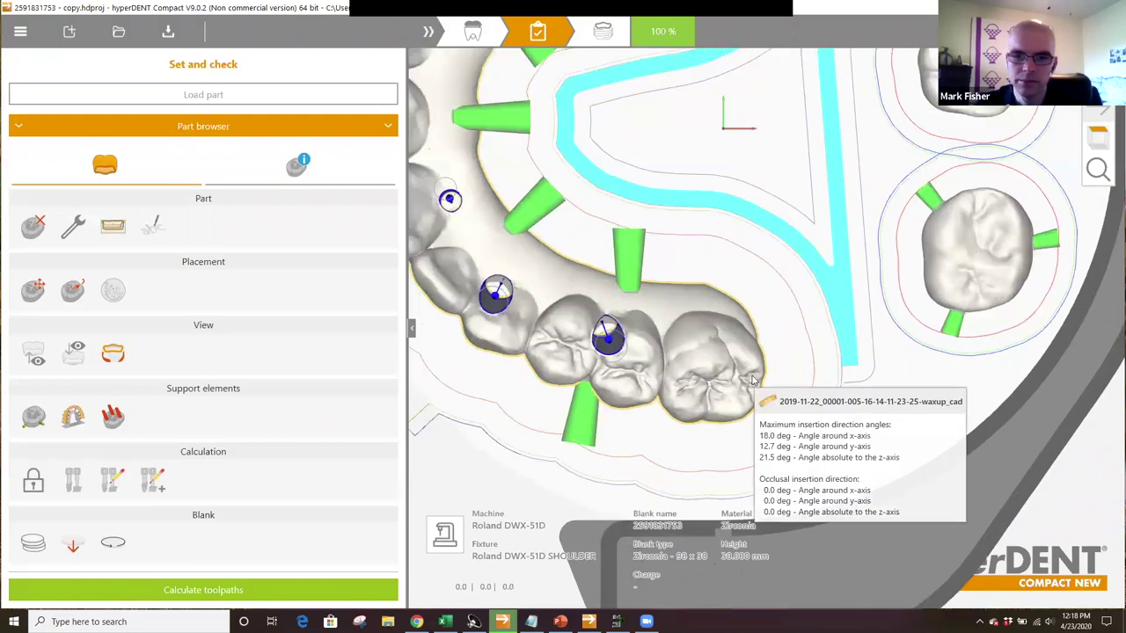
{"action": "mouse_move", "coordinate": [748, 380]}
{"action": "middle_click_drag", "start_coordinate": [832, 296], "coordinate": [827, 331]}
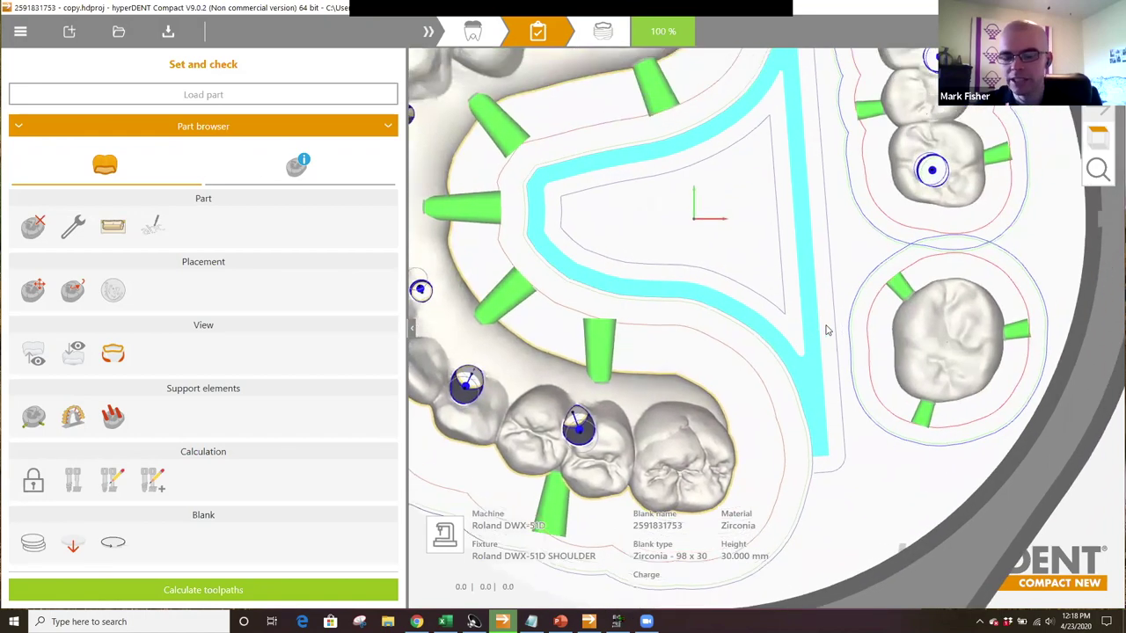
{"action": "scroll", "coordinate": [799, 221], "scroll_direction": "up", "scroll_amount": 3}
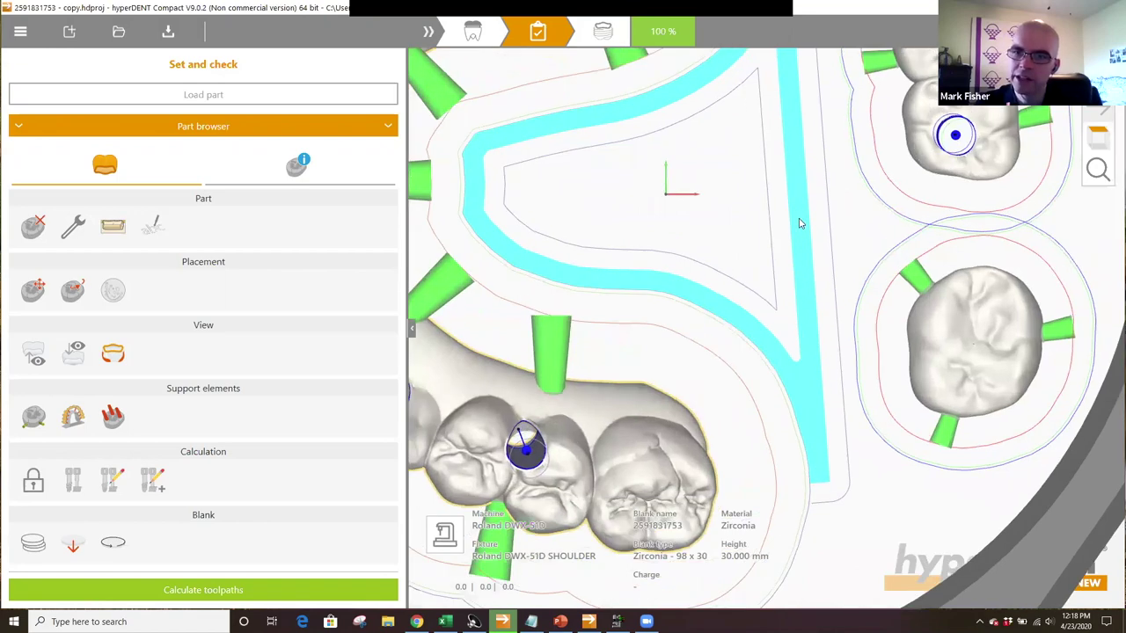
{"action": "scroll", "coordinate": [1016, 217], "scroll_direction": "up", "scroll_amount": 2}
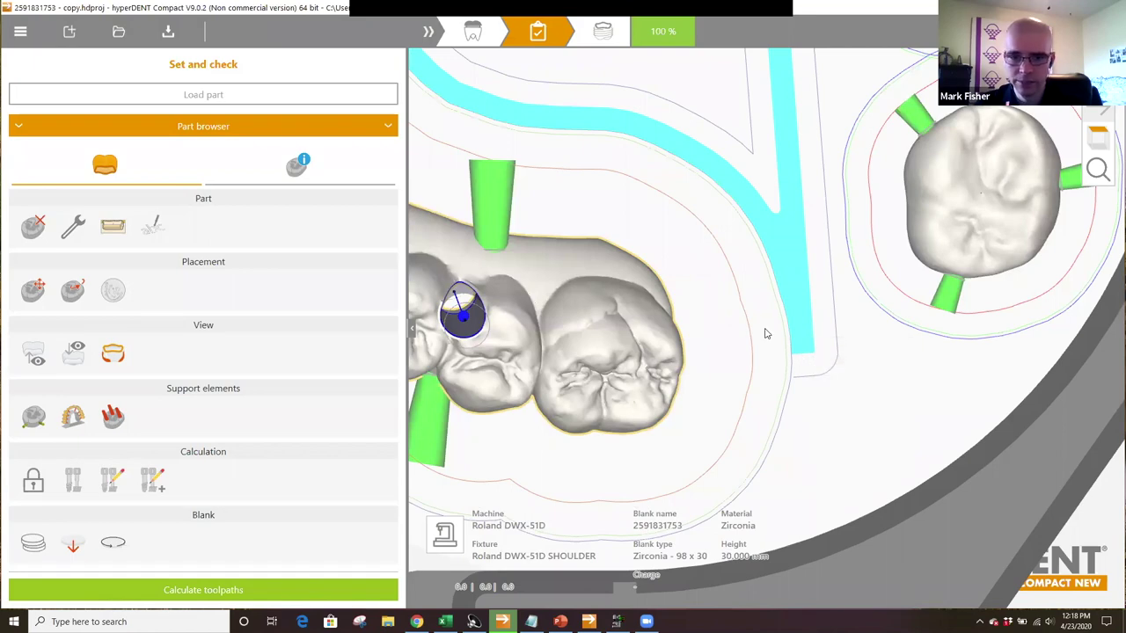
- Inspect the occlusal fissures on the last molars of the full-arch bridge up close
{"action": "middle_click_drag", "start_coordinate": [562, 298], "coordinate": [772, 328]}
{"action": "scroll", "coordinate": [836, 331], "scroll_direction": "down", "scroll_amount": 3}
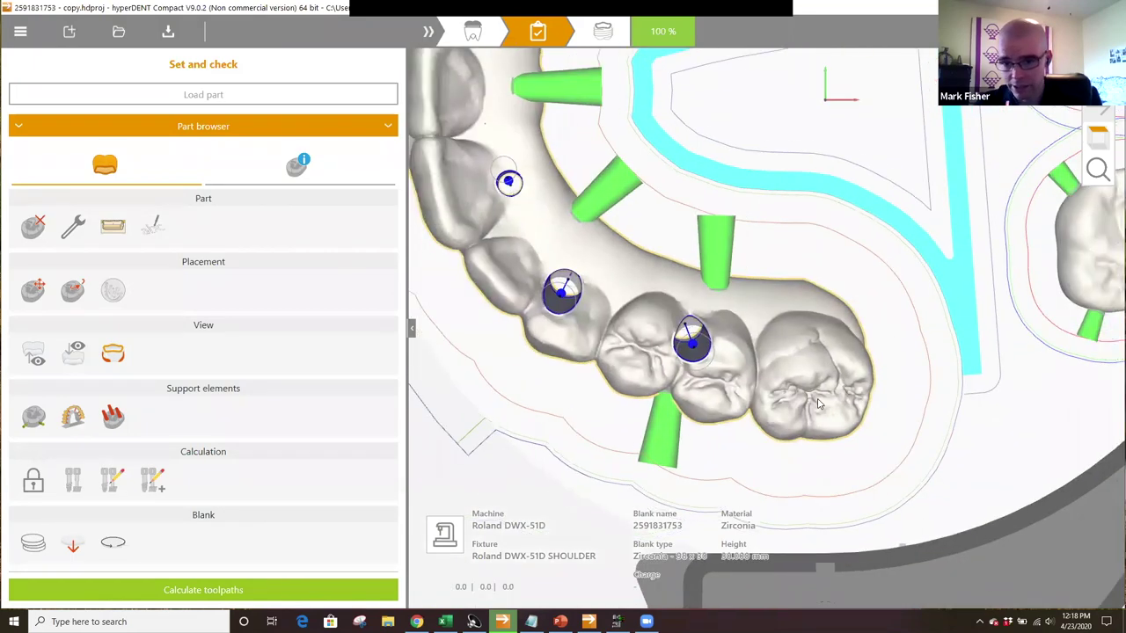
{"action": "scroll", "coordinate": [818, 404], "scroll_direction": "up", "scroll_amount": 3}
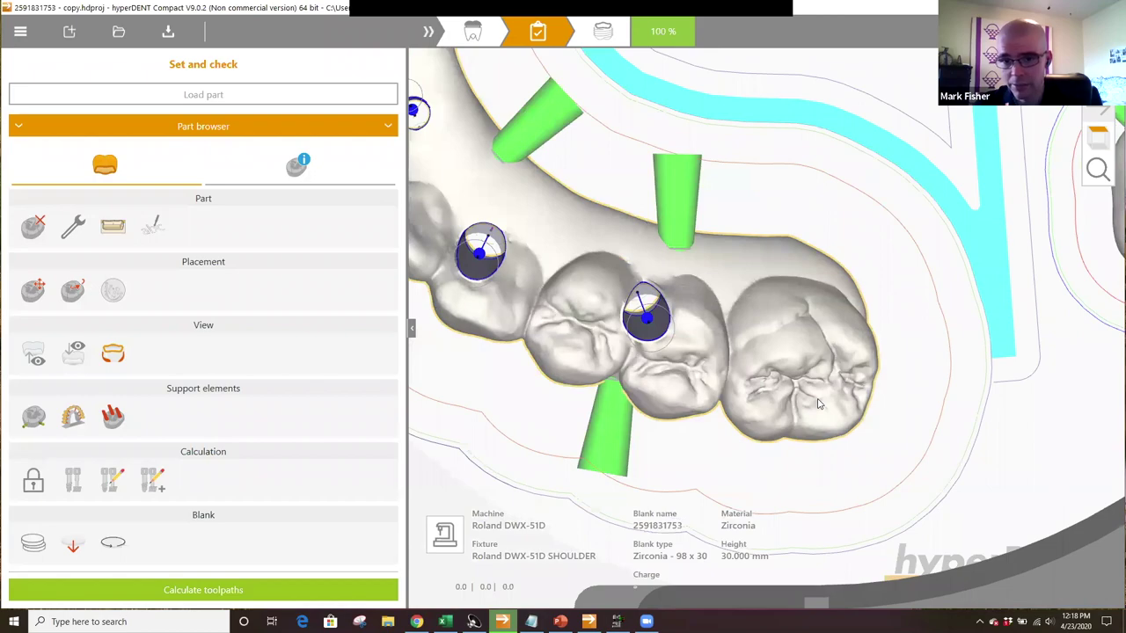
{"action": "scroll", "coordinate": [818, 404], "scroll_direction": "up", "scroll_amount": 2}
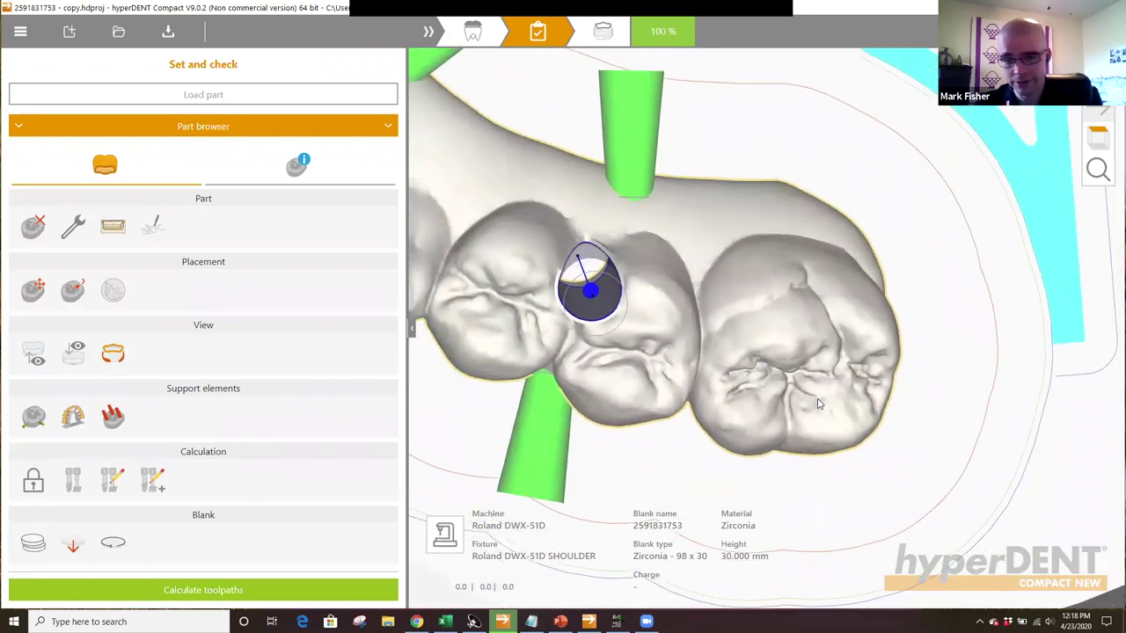
{"action": "scroll", "coordinate": [818, 404], "scroll_direction": "down", "scroll_amount": 1}
{"action": "scroll", "coordinate": [818, 403], "scroll_direction": "down", "scroll_amount": 4}
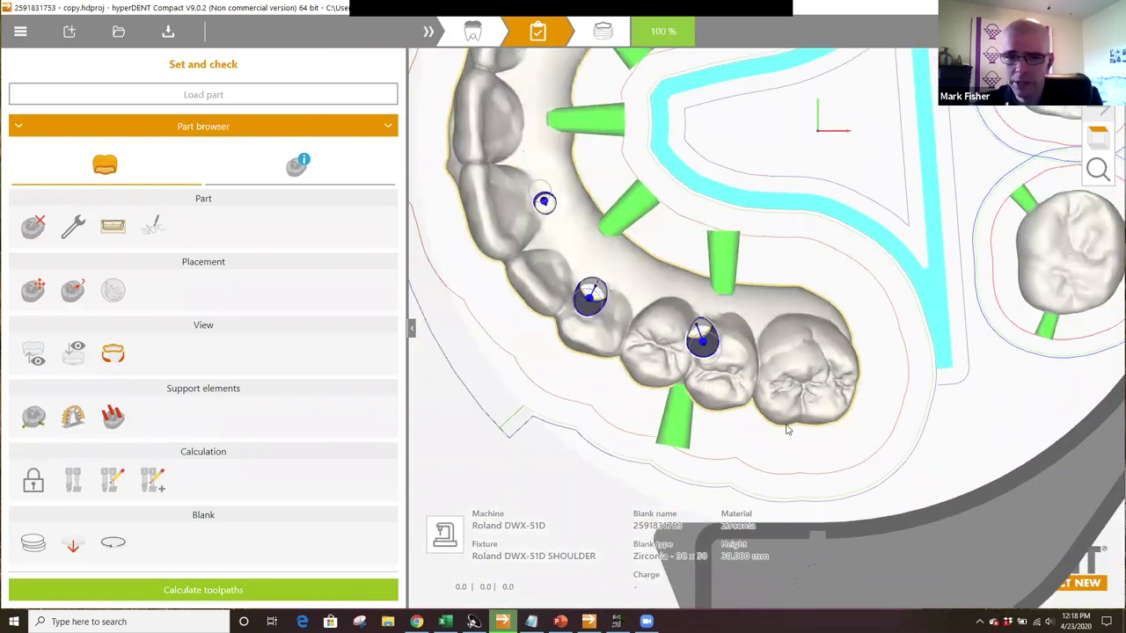
{"action": "scroll", "coordinate": [797, 314], "scroll_direction": "down", "scroll_amount": 3}
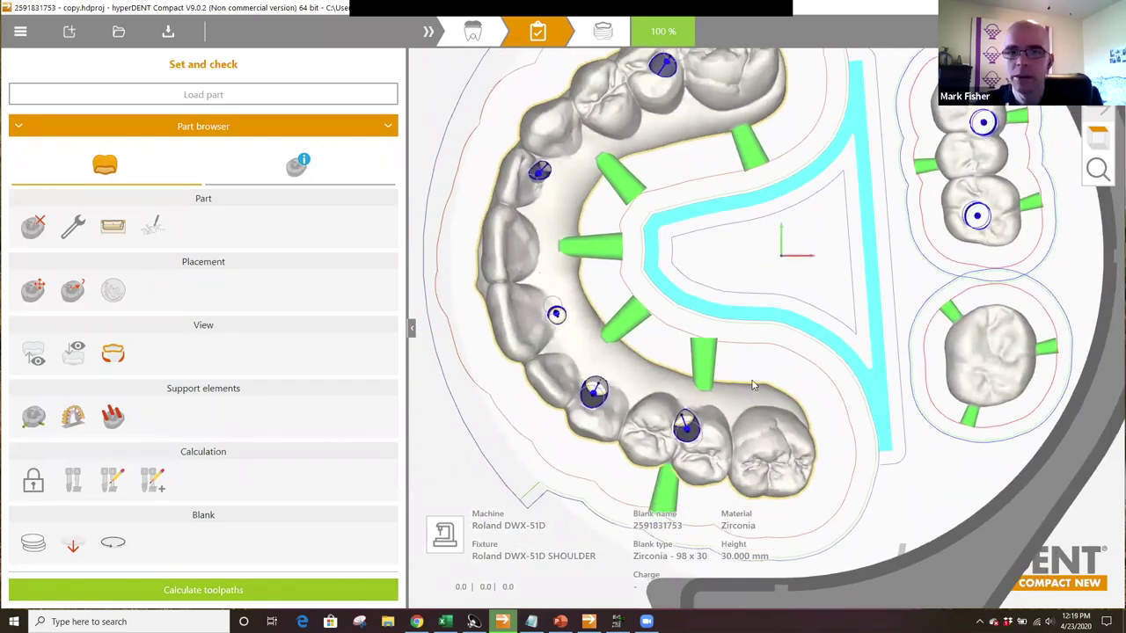
{"action": "scroll", "coordinate": [762, 382], "scroll_direction": "down", "scroll_amount": 2}
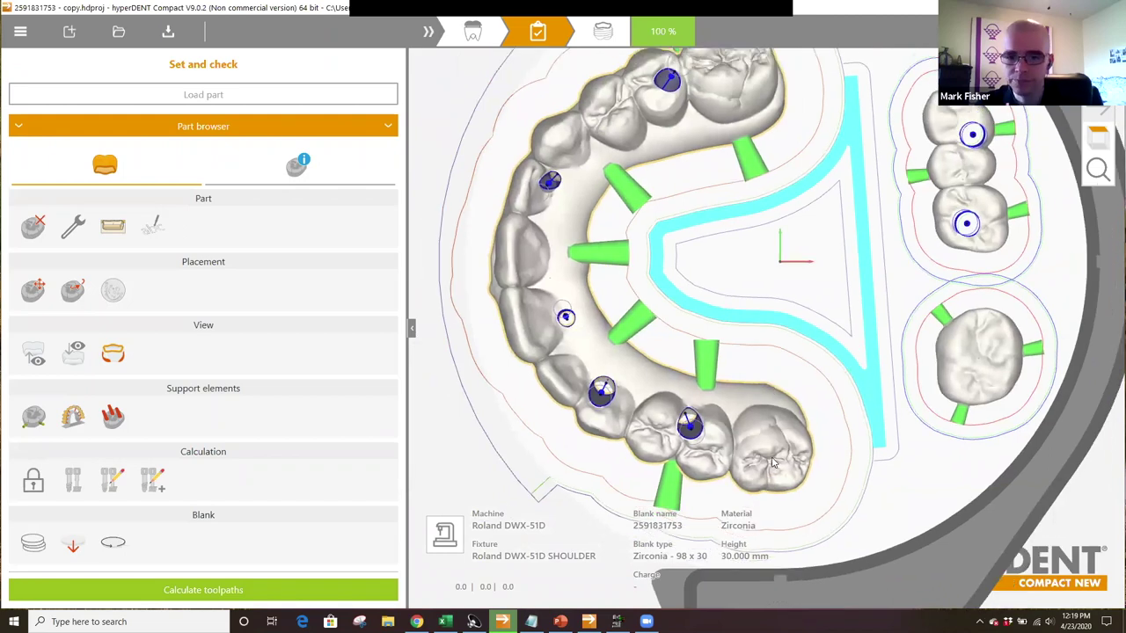
- Enable the Fissure machining 0.3 job in the full-arch bridge's overwritable template parameters and accept the change
{"action": "middle_click_drag", "start_coordinate": [796, 454], "coordinate": [845, 441]}
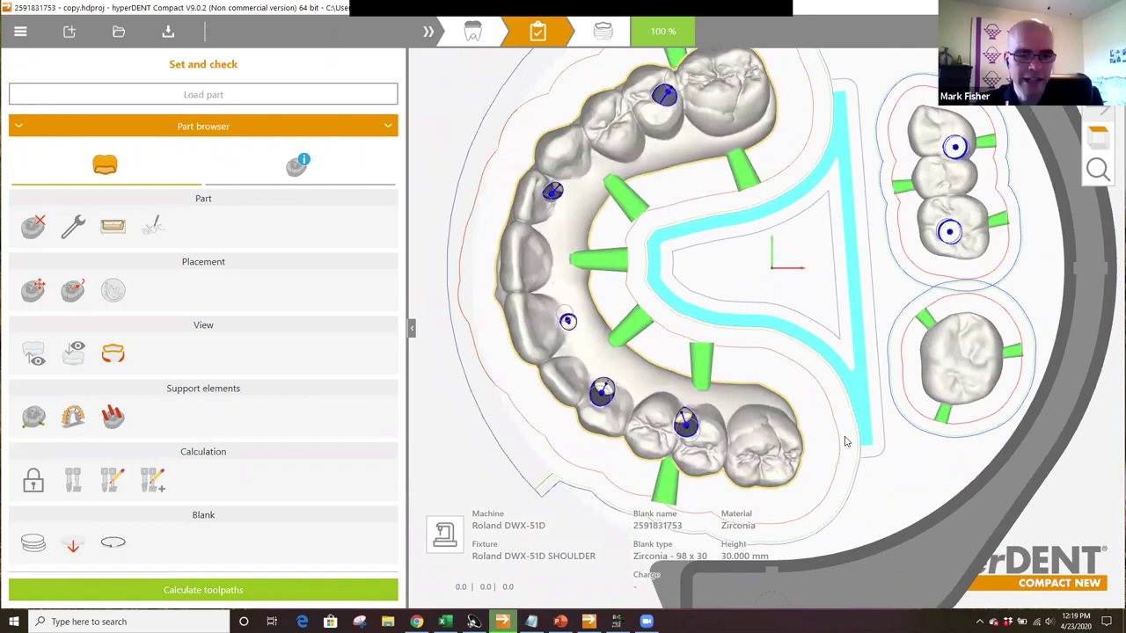
{"action": "middle_click_drag", "start_coordinate": [847, 441], "coordinate": [807, 443]}
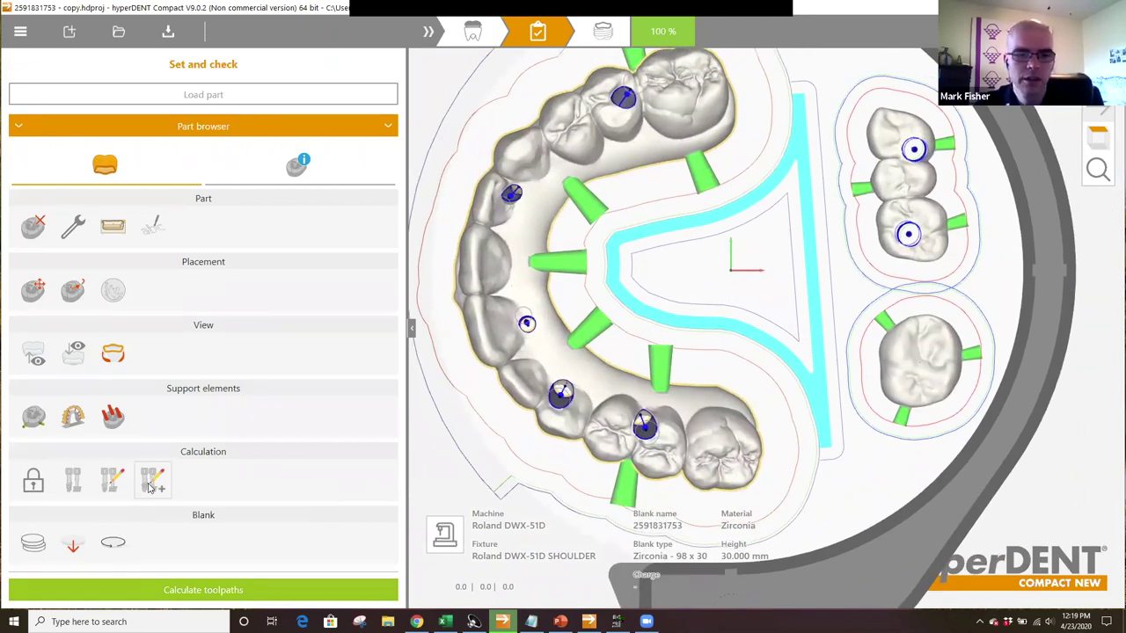
{"action": "left_click", "coordinate": [170, 497]}
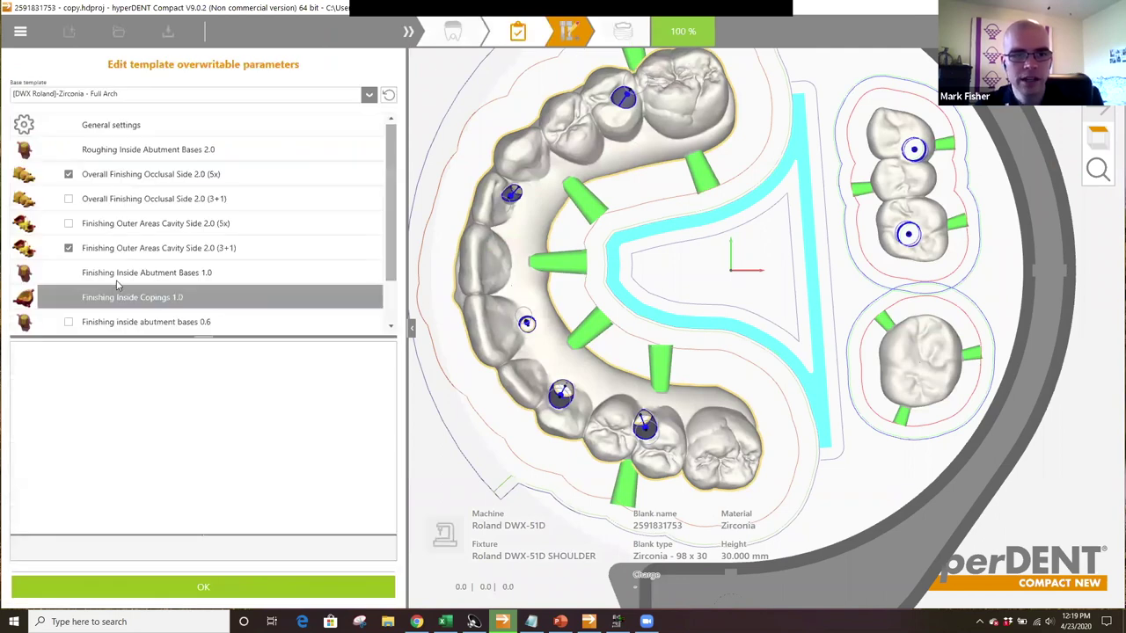
{"action": "scroll", "coordinate": [132, 312], "scroll_direction": "down", "scroll_amount": 2}
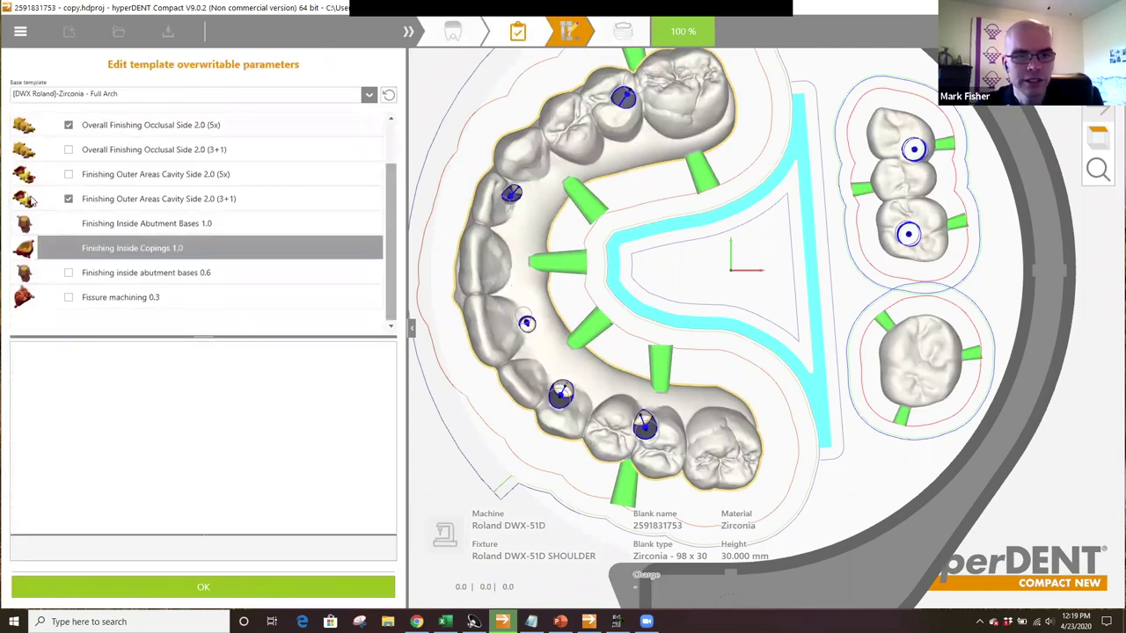
{"action": "left_click", "coordinate": [30, 251]}
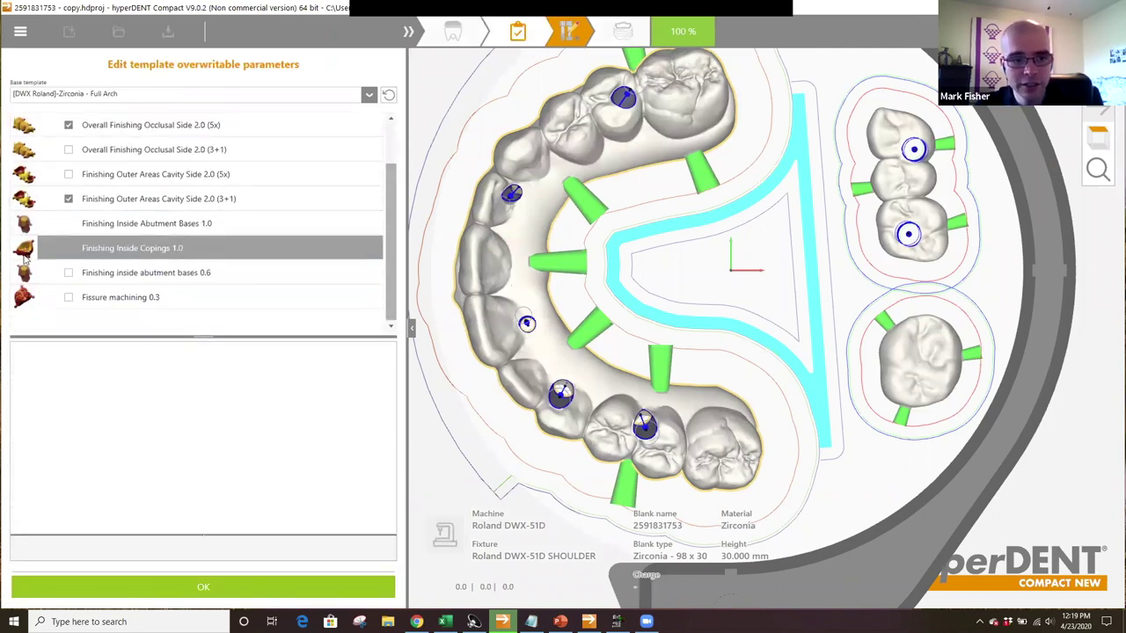
{"action": "left_click", "coordinate": [66, 303]}
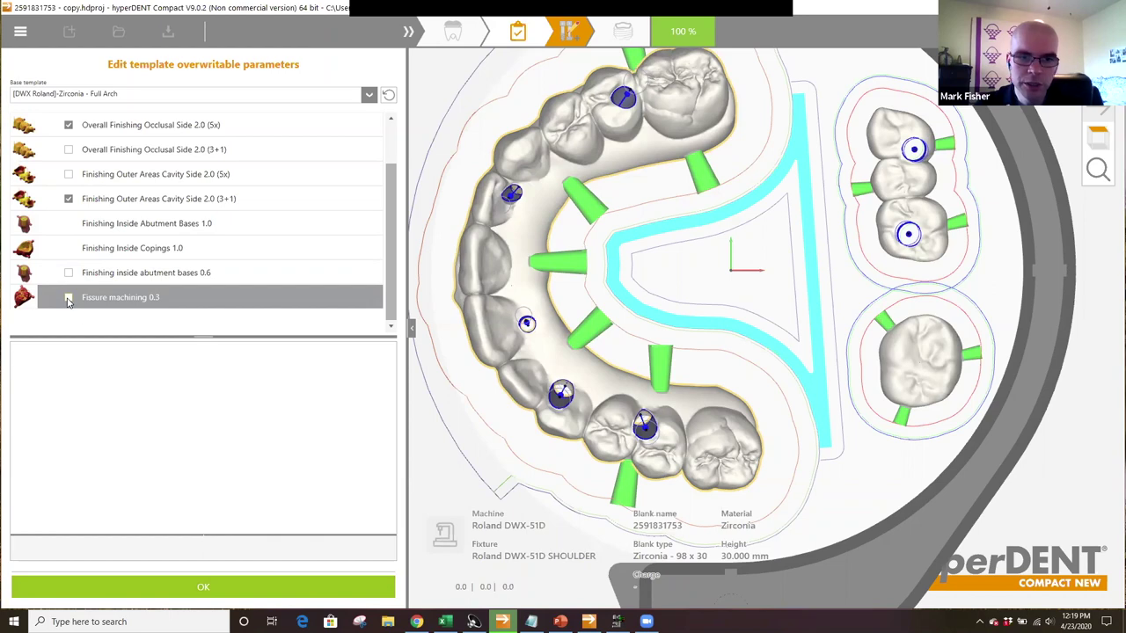
{"action": "left_click", "coordinate": [68, 300]}
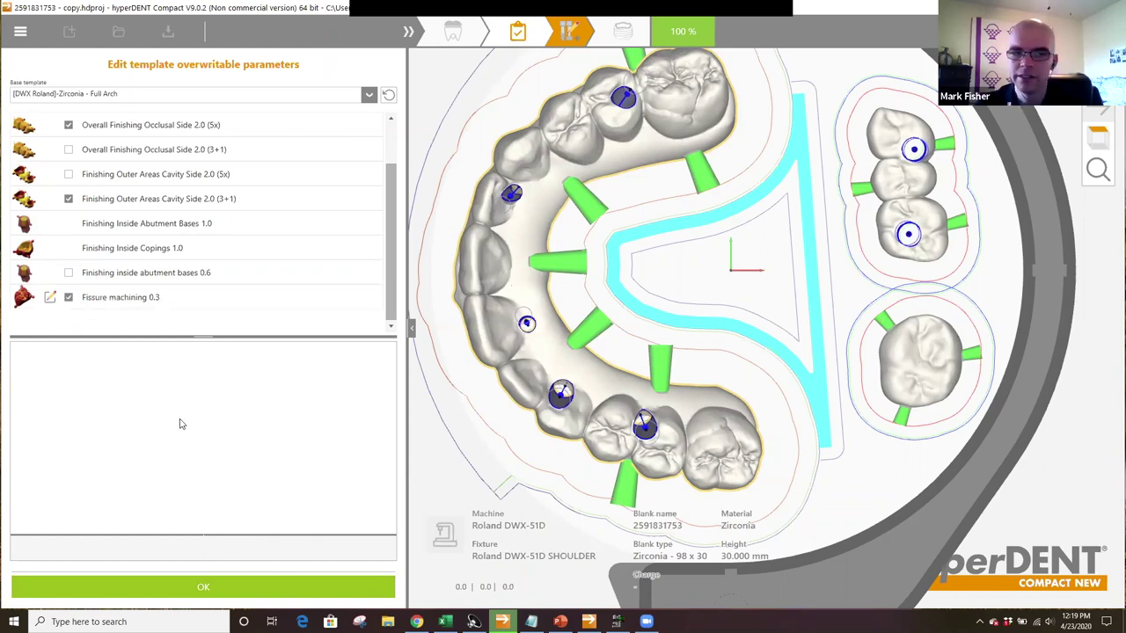
{"action": "left_click", "coordinate": [197, 587]}
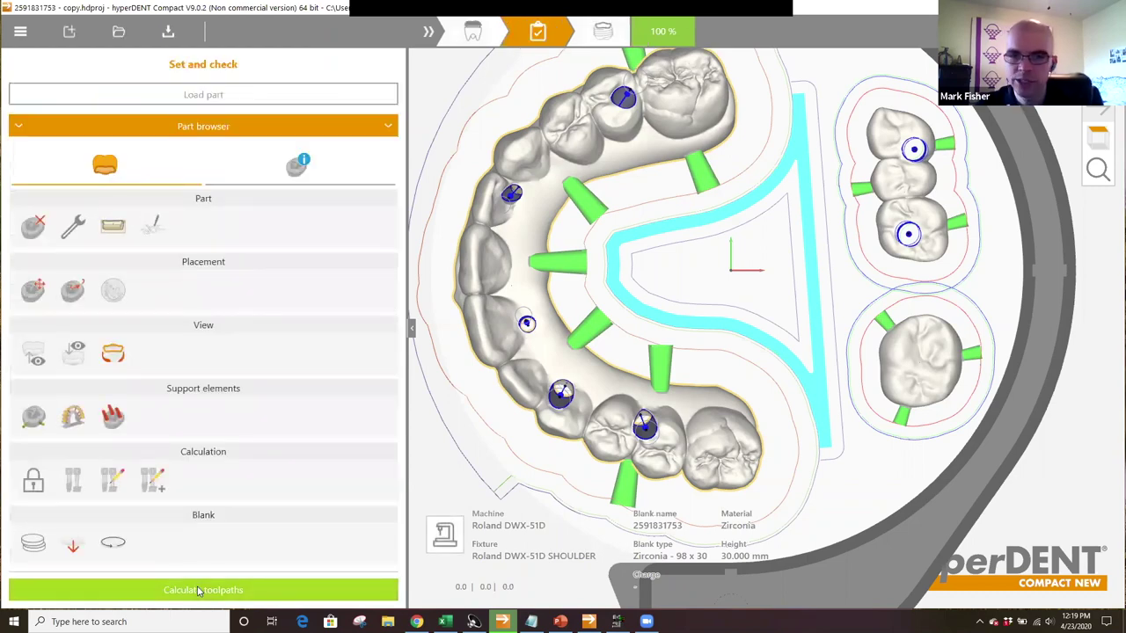
{"action": "left_click", "coordinate": [199, 592]}
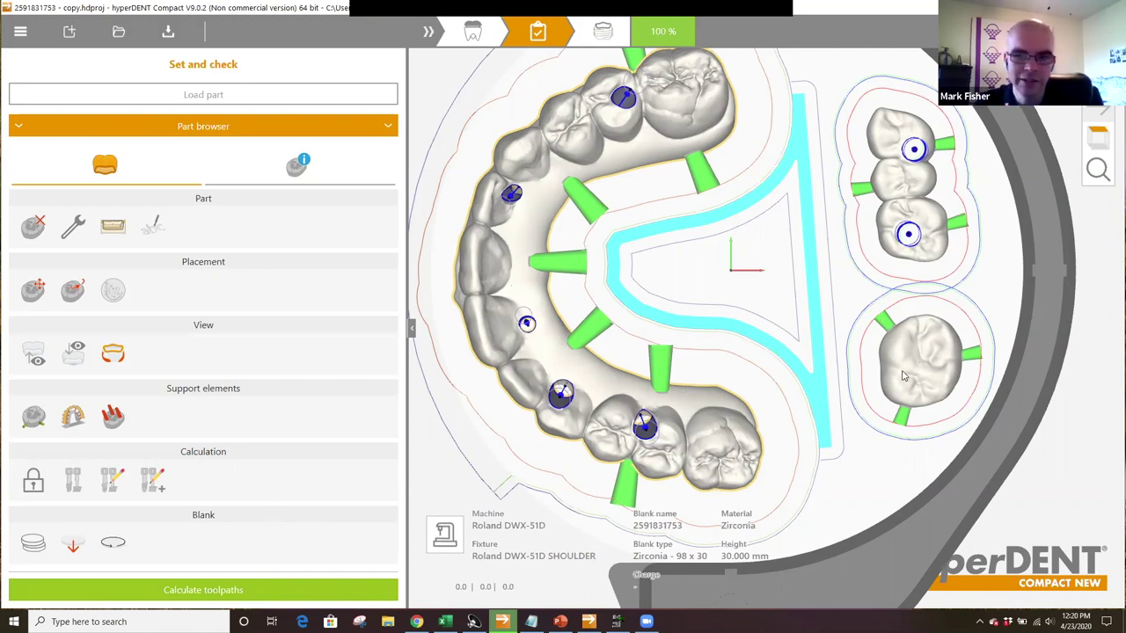
- Reopen the full-arch bridge's overwritable template parameters and review its list of machining jobs
{"action": "mouse_move", "coordinate": [891, 375]}
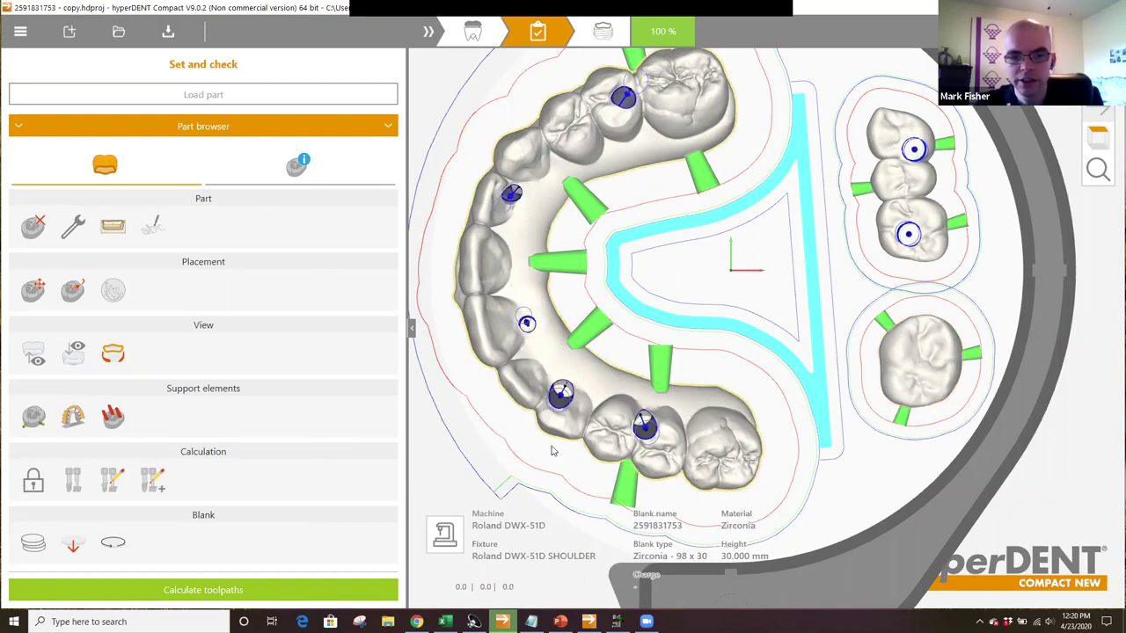
{"action": "left_click", "coordinate": [161, 479]}
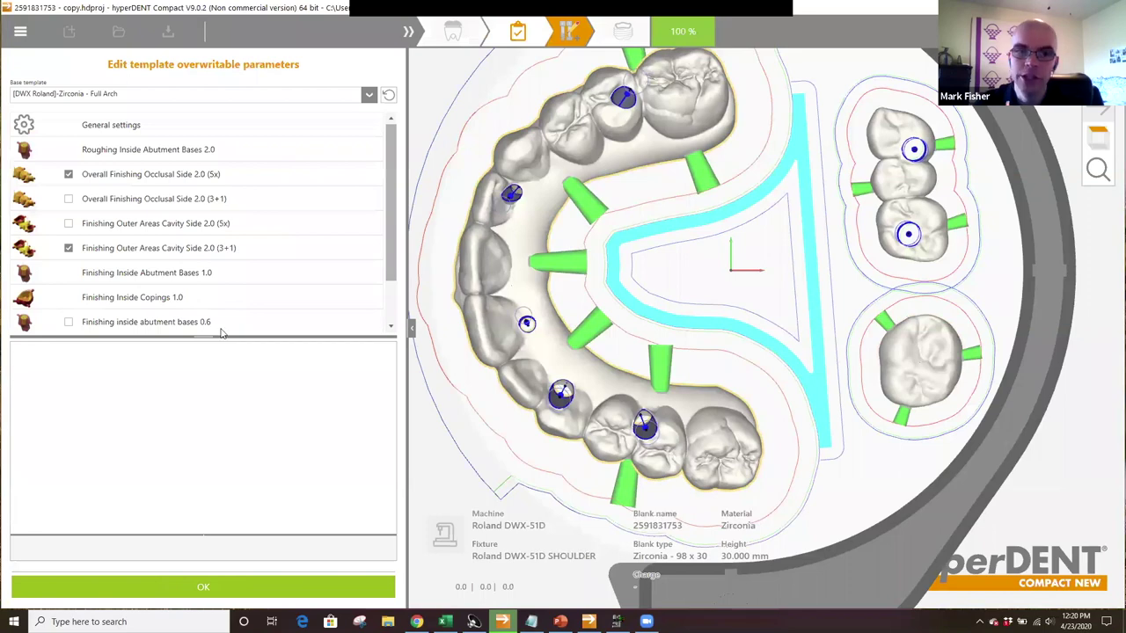
{"action": "left_click", "coordinate": [161, 246]}
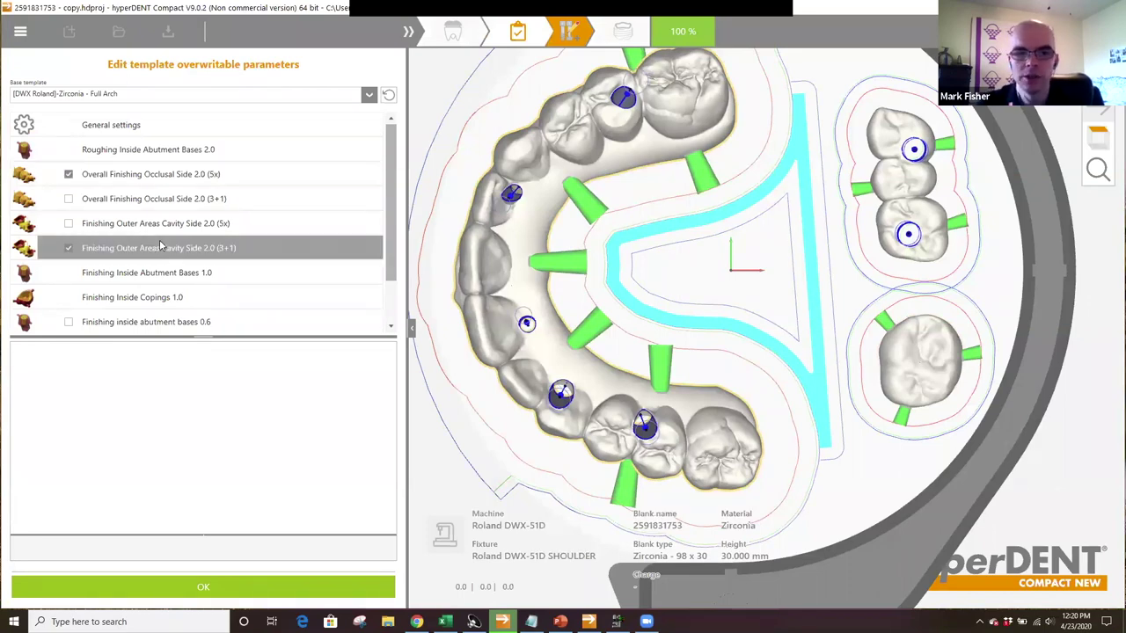
{"action": "scroll", "coordinate": [272, 260], "scroll_direction": "down", "scroll_amount": 1}
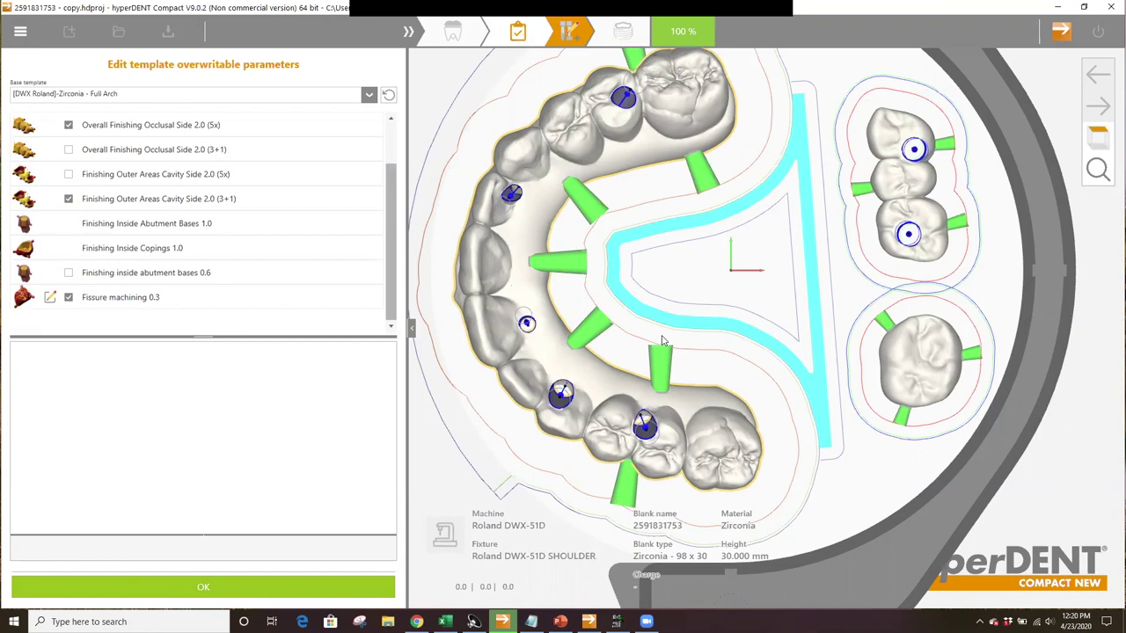
{"action": "middle_click_drag", "start_coordinate": [672, 313], "coordinate": [681, 341]}
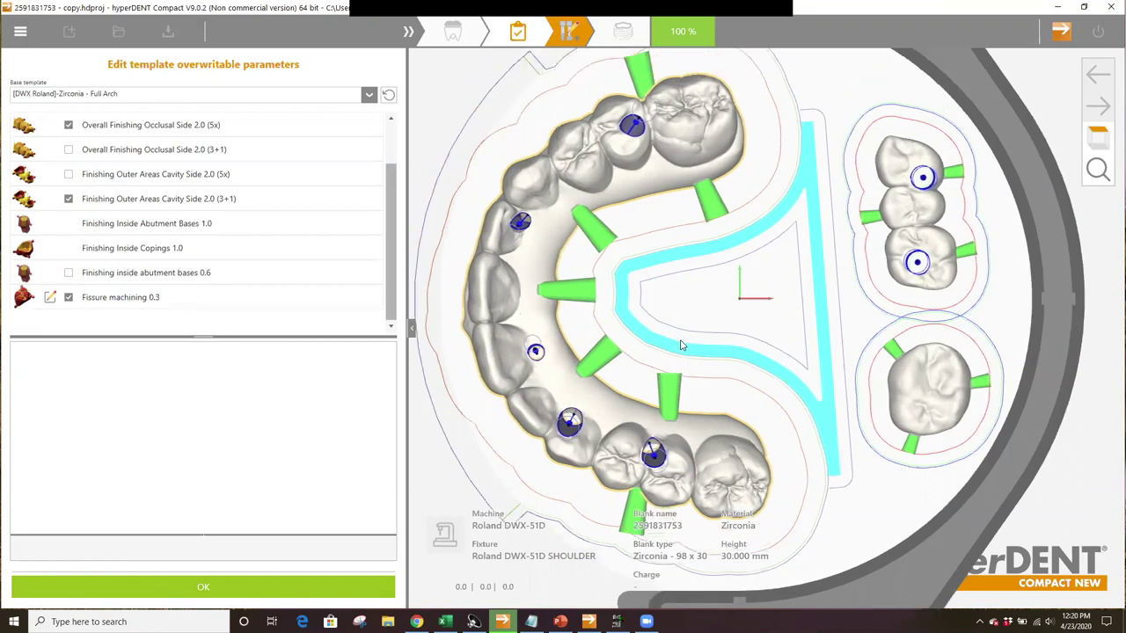
- Examine the overall nesting of all parts in the blank and display the sinter frame's wall and base details
{"action": "scroll", "coordinate": [681, 346], "scroll_direction": "down", "scroll_amount": 1}
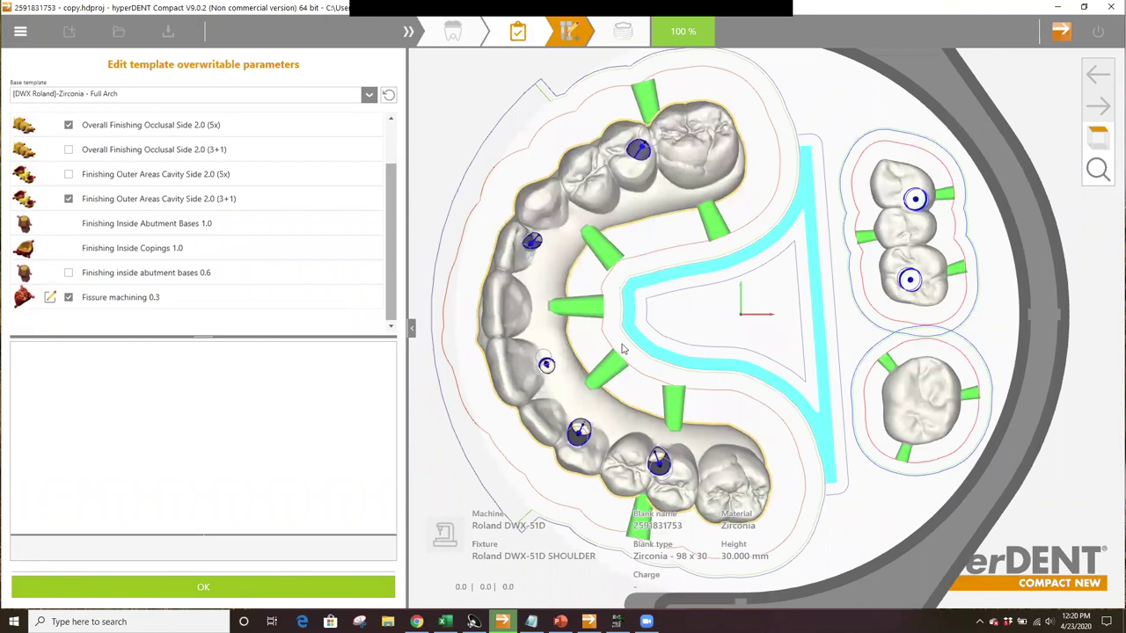
{"action": "scroll", "coordinate": [622, 349], "scroll_direction": "down", "scroll_amount": 1}
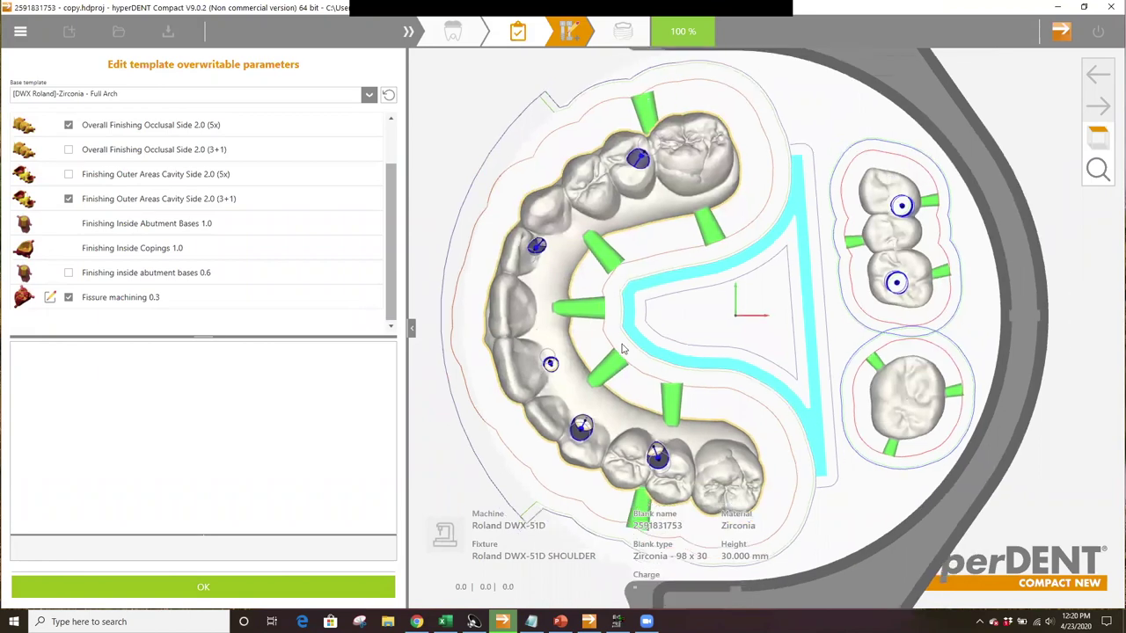
{"action": "scroll", "coordinate": [622, 350], "scroll_direction": "down", "scroll_amount": 1}
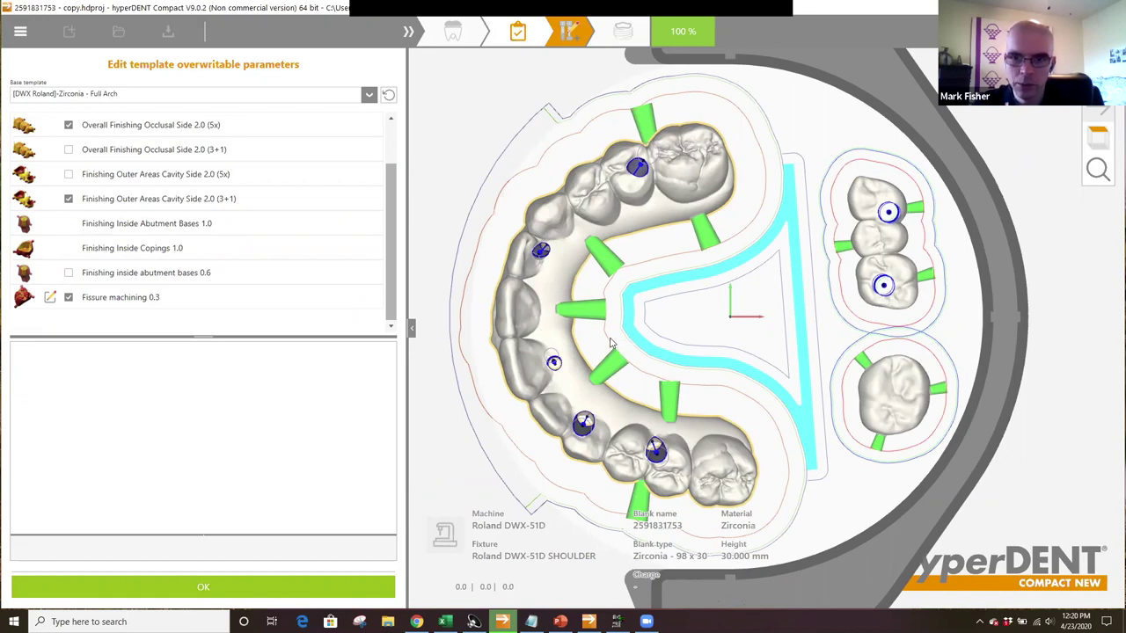
{"action": "scroll", "coordinate": [612, 342], "scroll_direction": "down", "scroll_amount": 2}
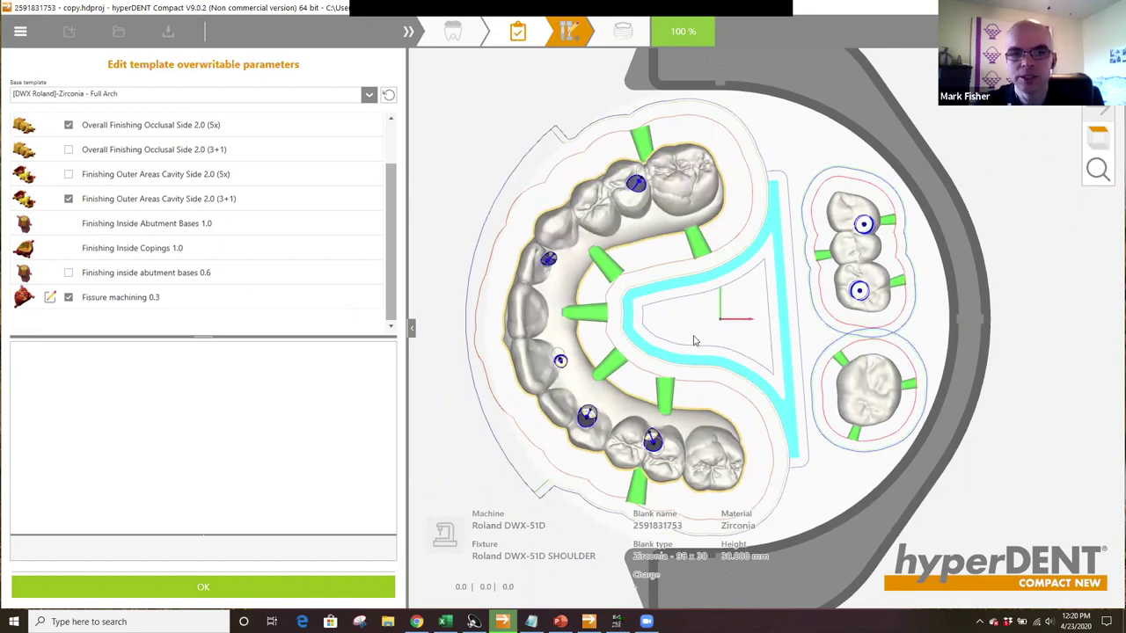
{"action": "scroll", "coordinate": [702, 357], "scroll_direction": "down", "scroll_amount": 1}
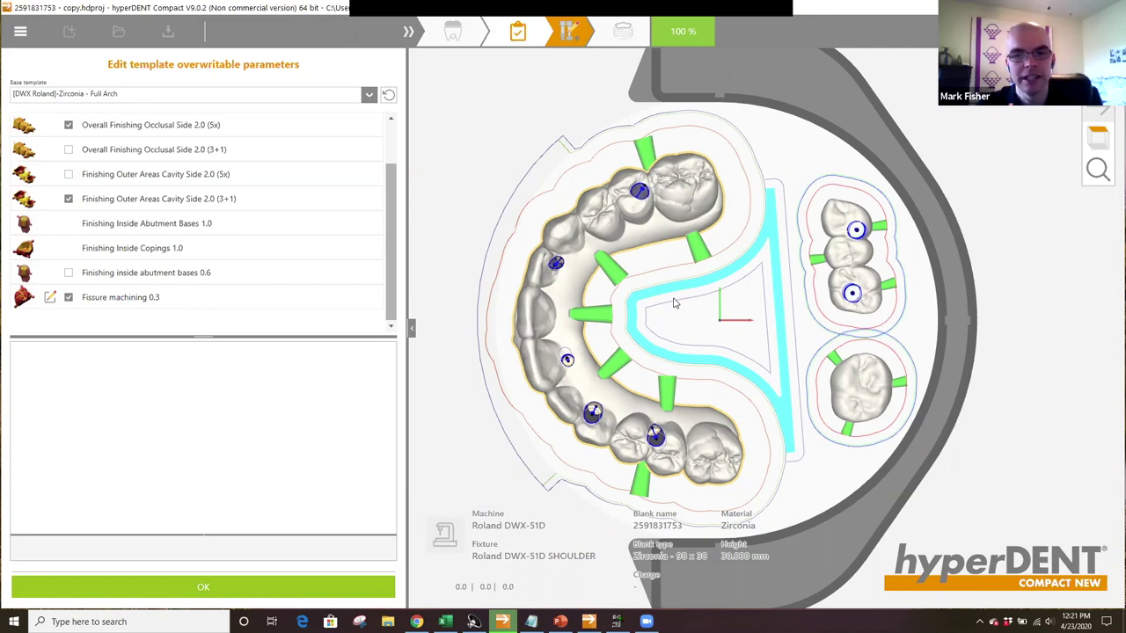
{"action": "mouse_move", "coordinate": [674, 303]}
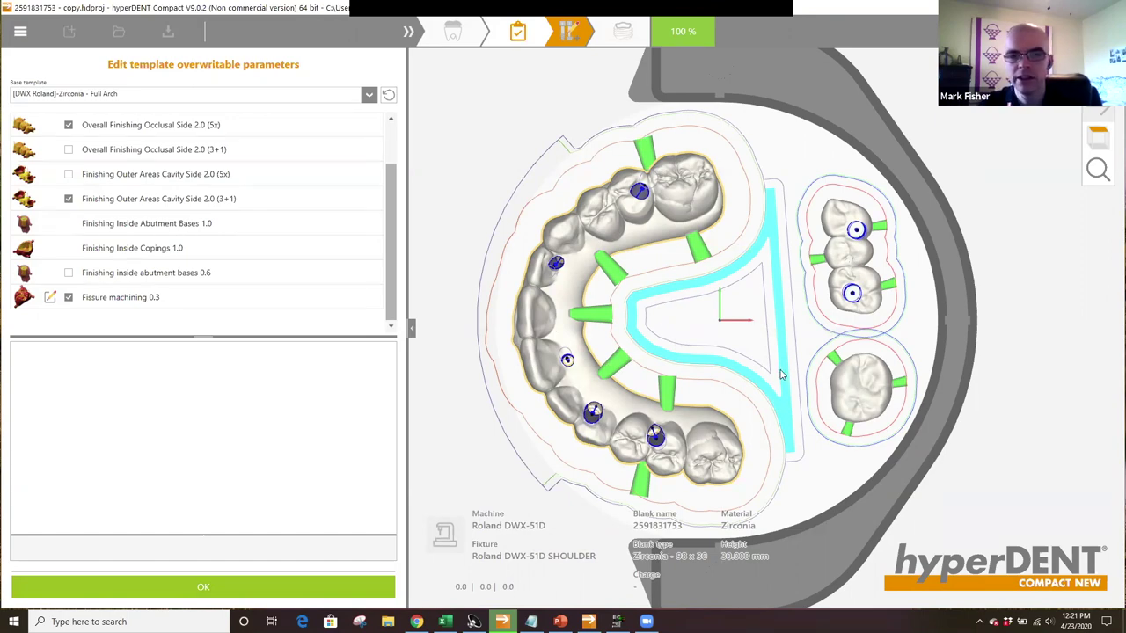
{"action": "mouse_move", "coordinate": [780, 375]}
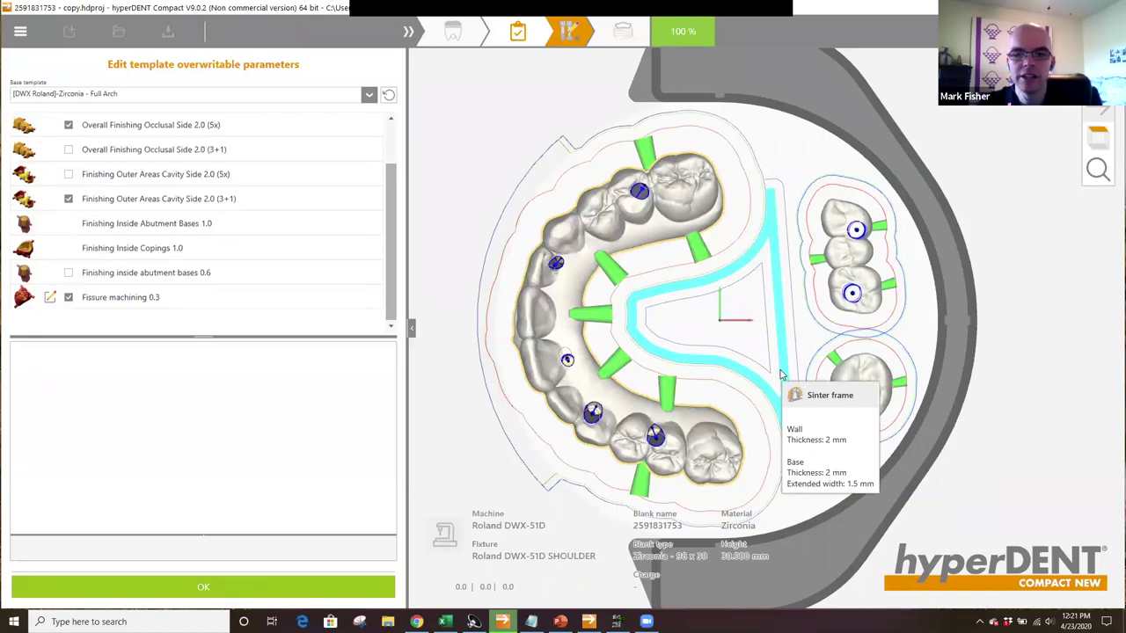
- Clear the part selection and reselect the full-arch bridge to list its overwritable machining jobs
{"action": "left_click", "coordinate": [750, 338]}
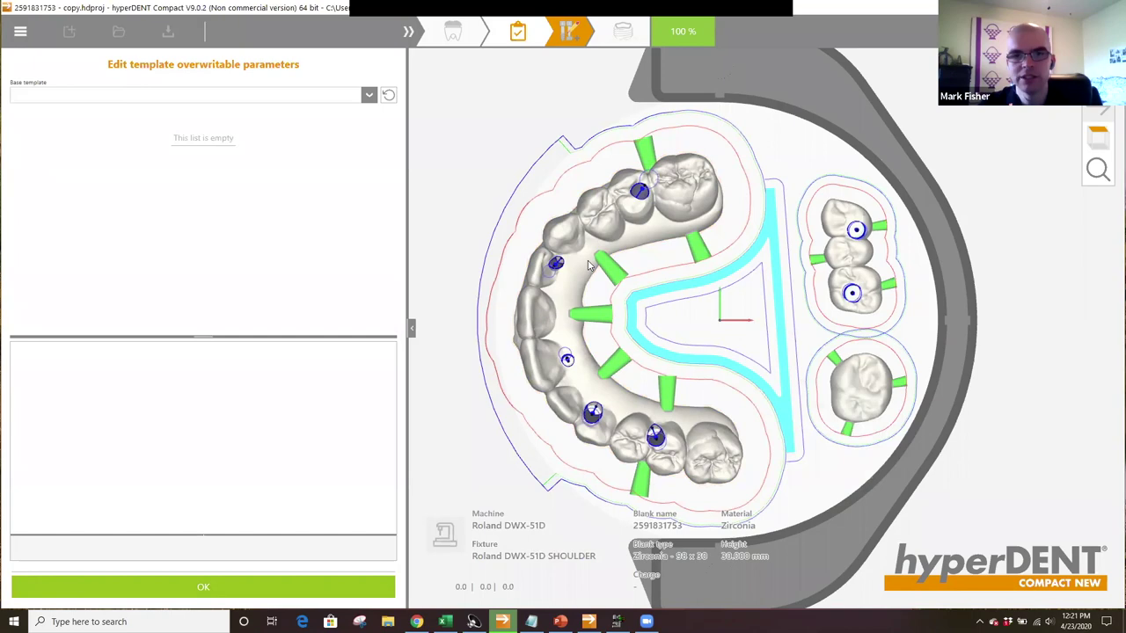
{"action": "mouse_move", "coordinate": [589, 266]}
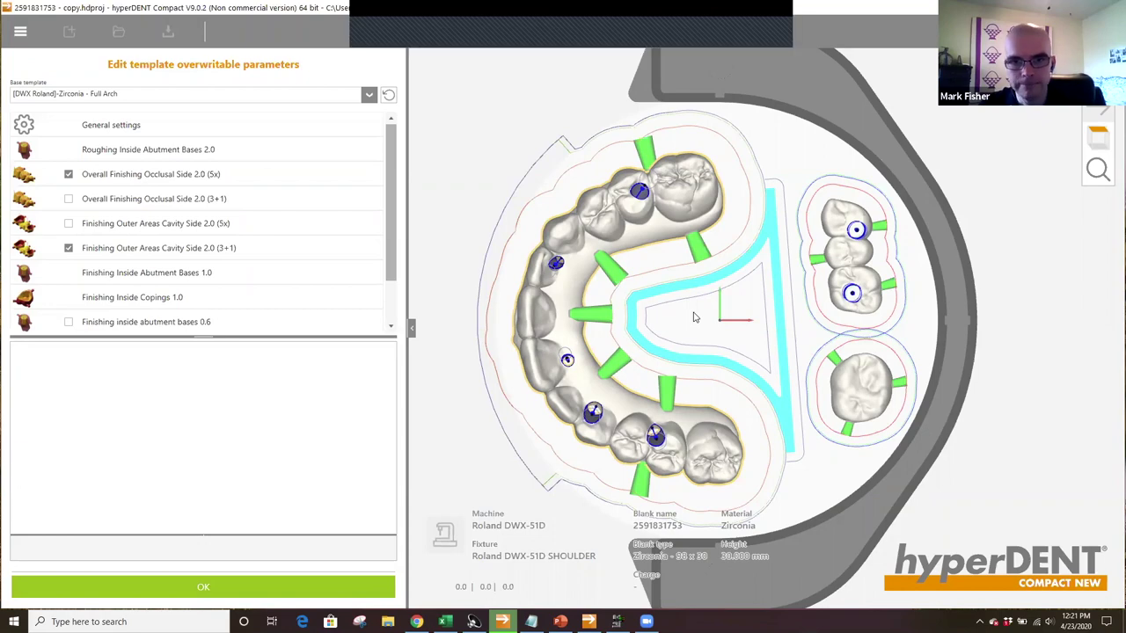
{"action": "scroll", "coordinate": [717, 359], "scroll_direction": "up", "scroll_amount": 1}
{"action": "scroll", "coordinate": [739, 345], "scroll_direction": "up", "scroll_amount": 1}
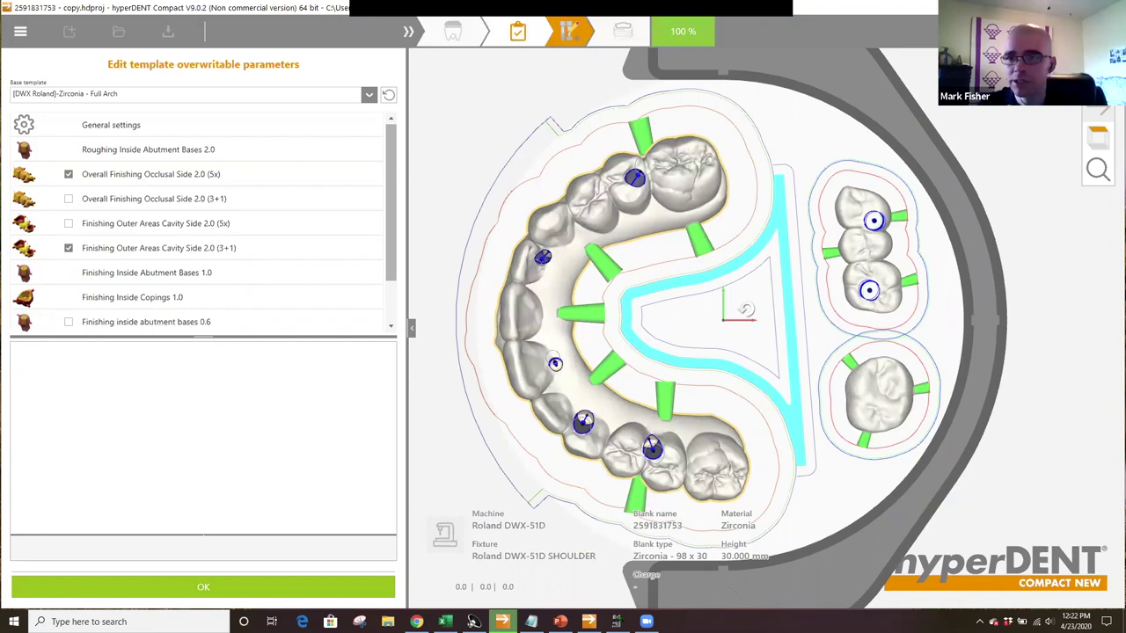
{"action": "middle_click_drag", "start_coordinate": [746, 310], "coordinate": [762, 320]}
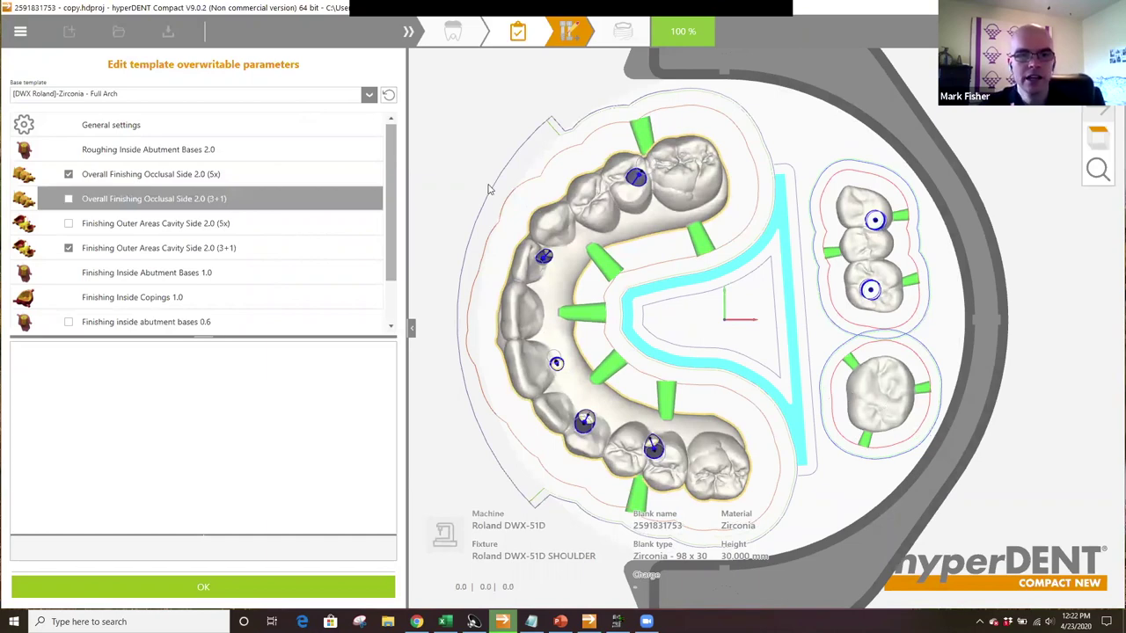
- Compare the single crown's overwritable machining jobs with those of the full-arch bridge
{"action": "key", "text": "Down"}
{"action": "key", "text": "Down"}
{"action": "left_click", "coordinate": [610, 200]}
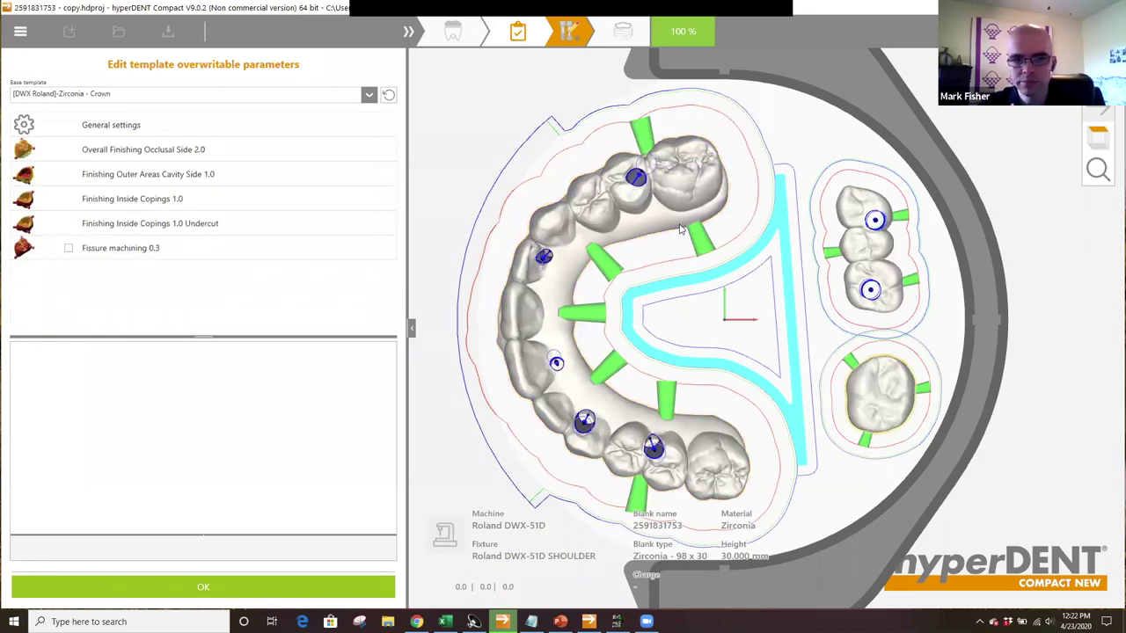
{"action": "left_click", "coordinate": [679, 224]}
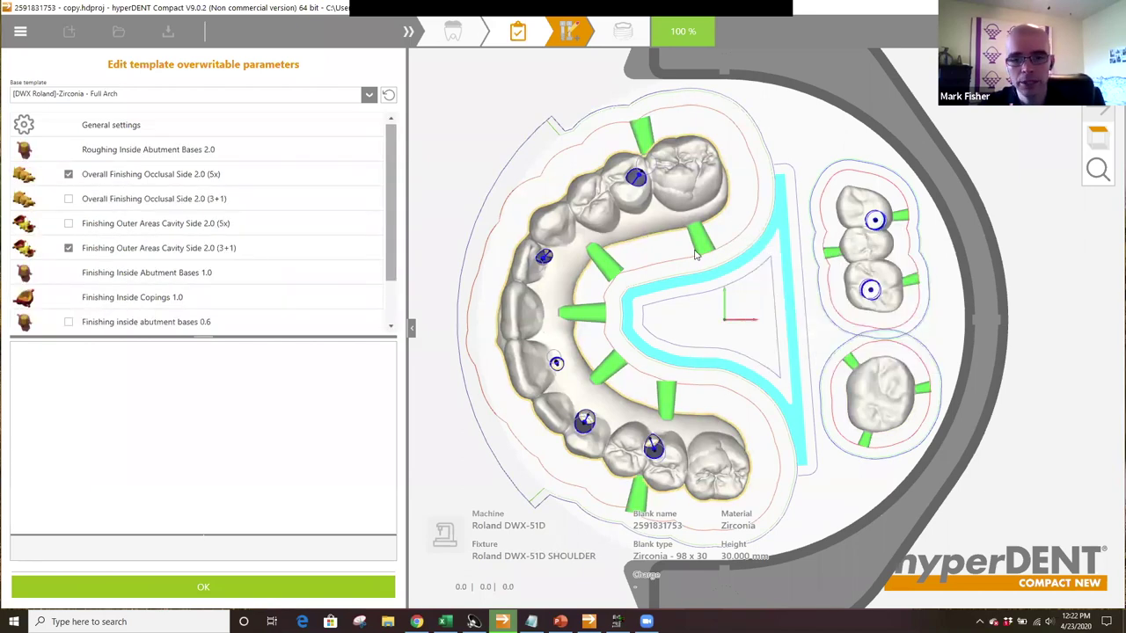
- Examine the full-arch bridge, its angled screw channels and the sinter frame from several tilted viewpoints
{"action": "mouse_move", "coordinate": [695, 254]}
{"action": "scroll", "coordinate": [695, 255], "scroll_direction": "up", "scroll_amount": 1}
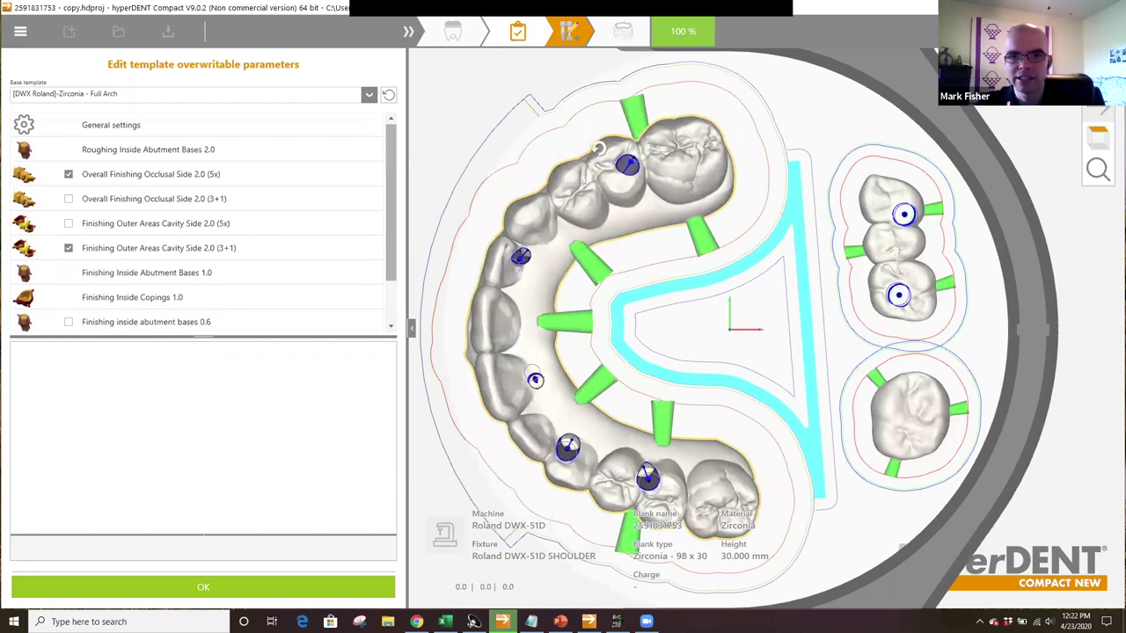
{"action": "middle_click_drag", "start_coordinate": [649, 162], "coordinate": [526, 251]}
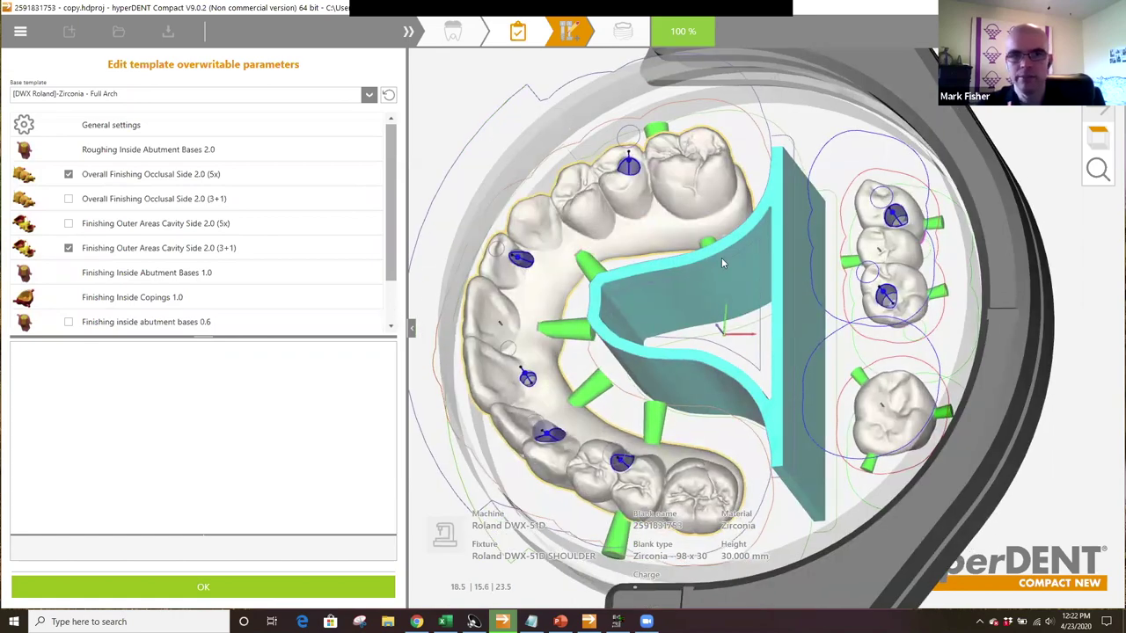
{"action": "middle_click_drag", "start_coordinate": [512, 435], "coordinate": [476, 423]}
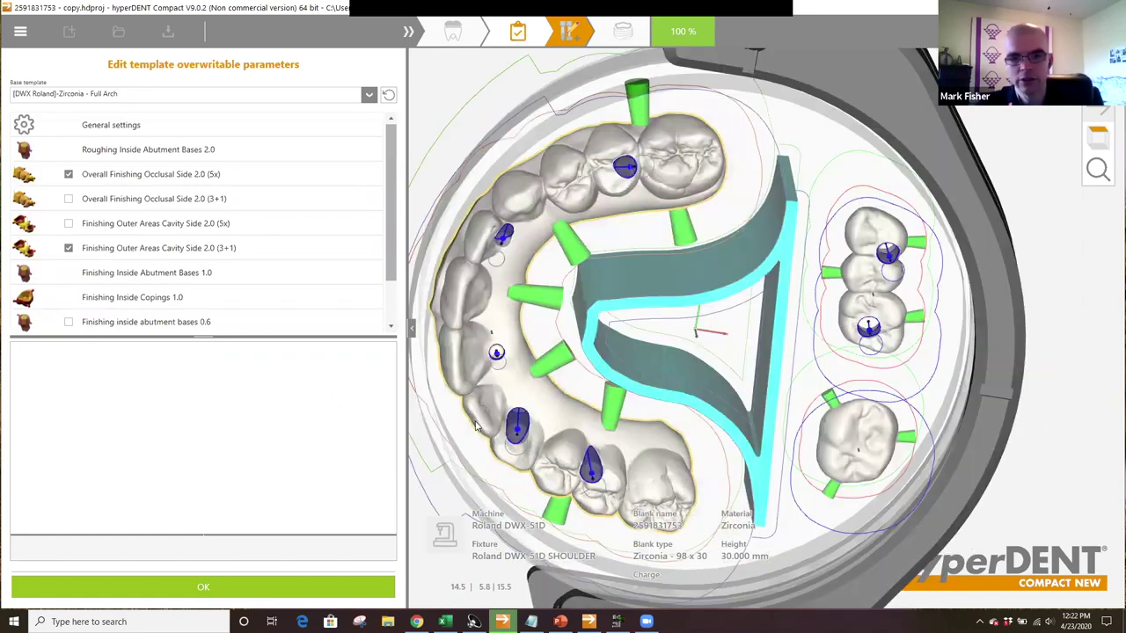
{"action": "middle_click_drag", "start_coordinate": [626, 466], "coordinate": [709, 464]}
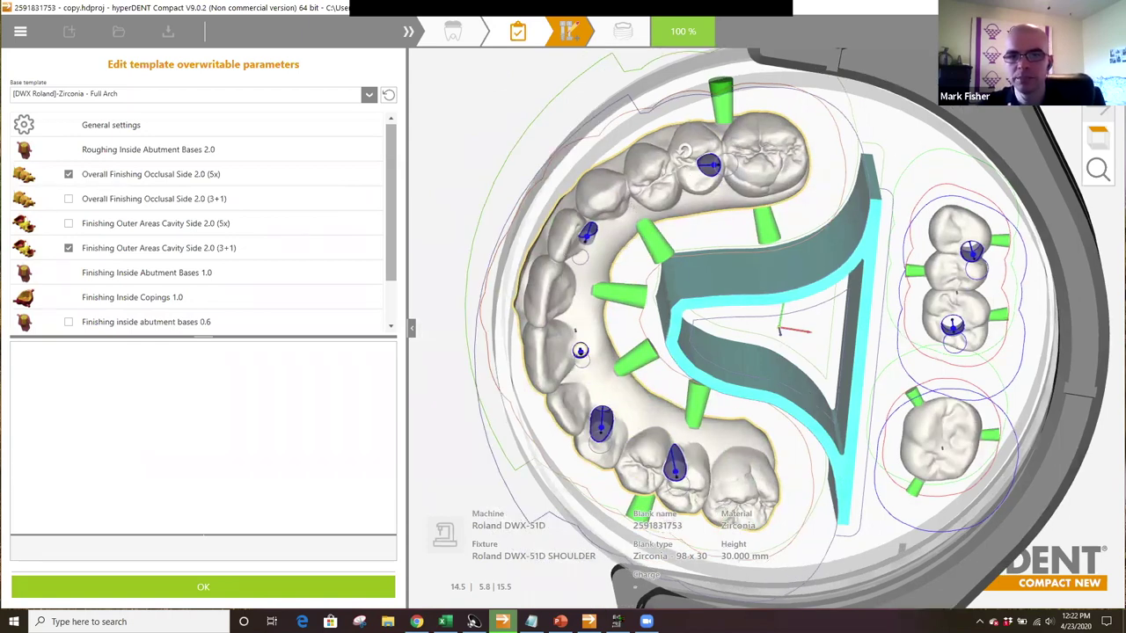
{"action": "left_click_drag", "start_coordinate": [679, 167], "coordinate": [666, 141]}
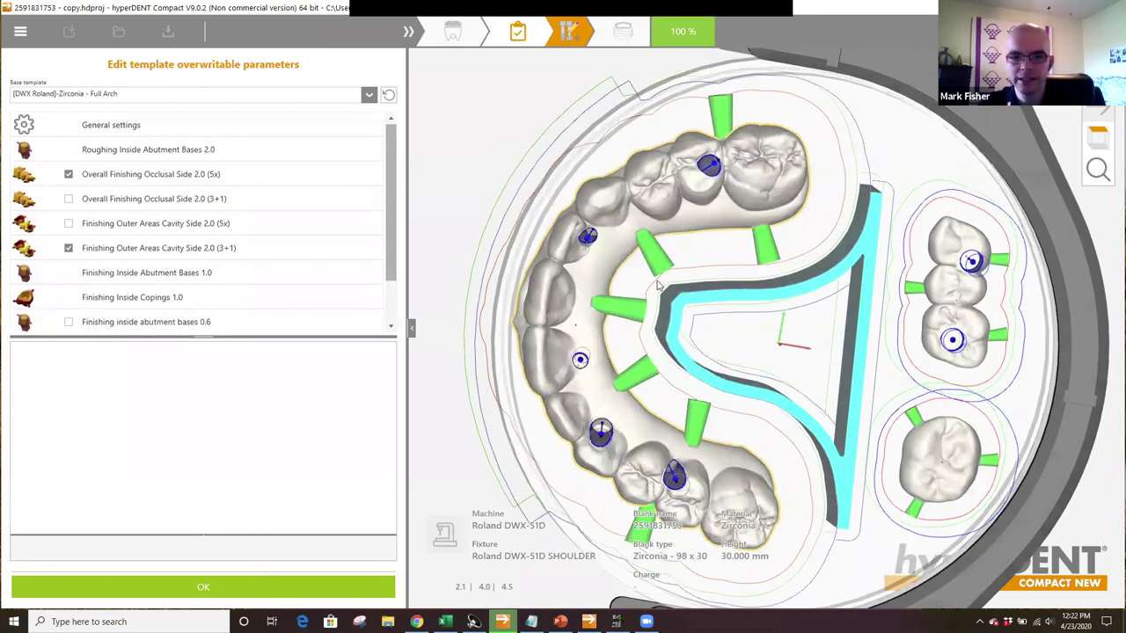
{"action": "middle_click_drag", "start_coordinate": [627, 202], "coordinate": [615, 234]}
{"action": "middle_click_drag", "start_coordinate": [770, 458], "coordinate": [717, 434]}
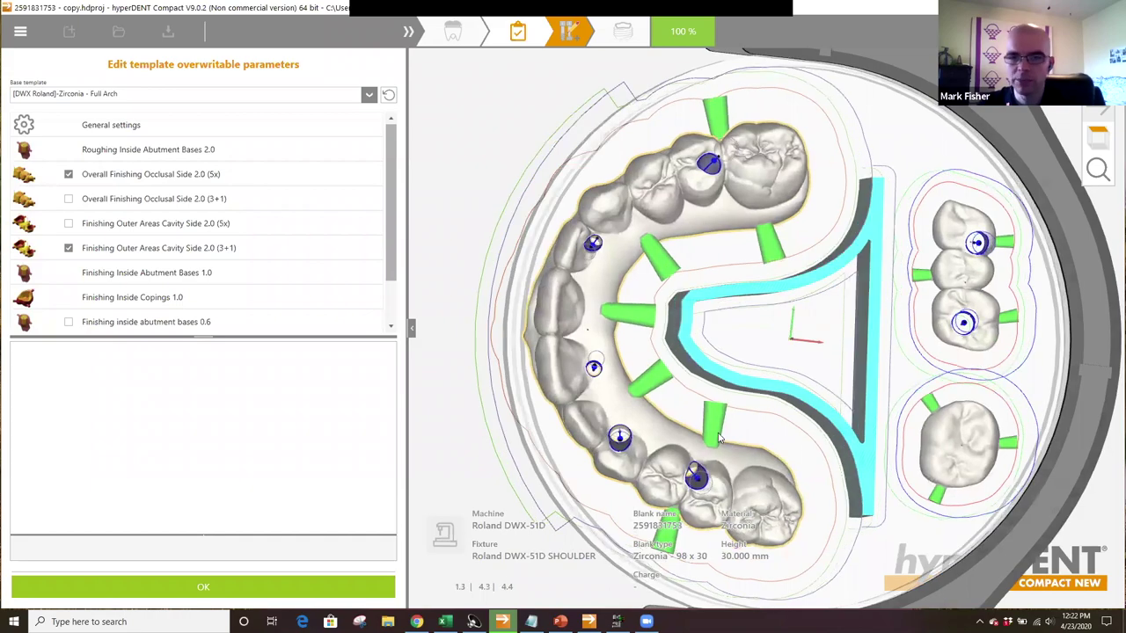
{"action": "left_click_drag", "start_coordinate": [731, 438], "coordinate": [743, 400]}
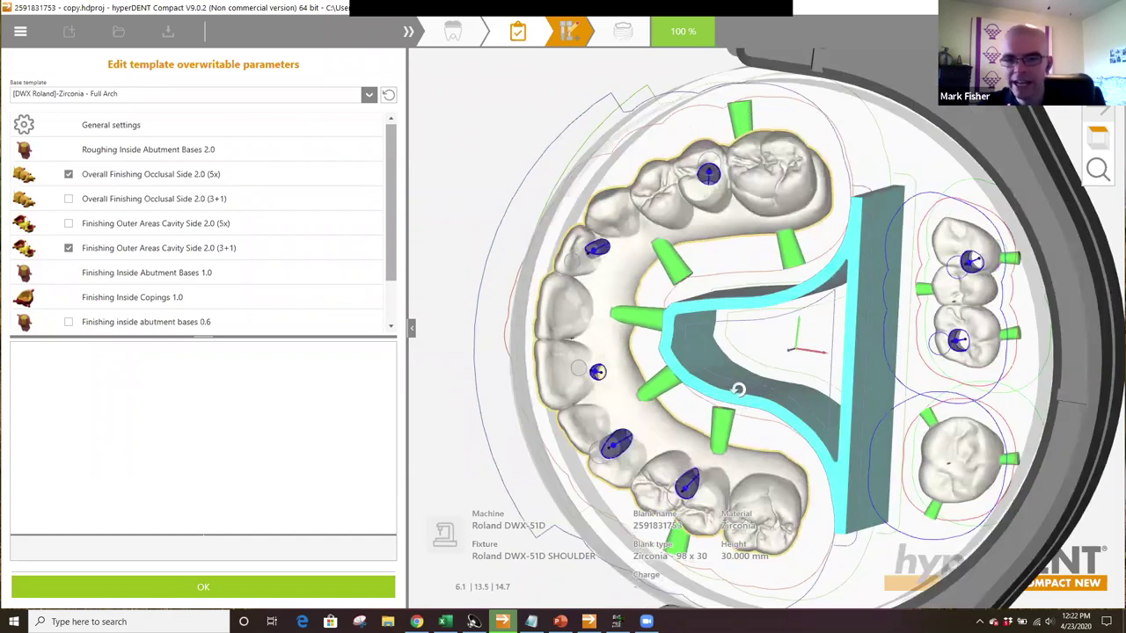
{"action": "left_click_drag", "start_coordinate": [735, 386], "coordinate": [739, 253]}
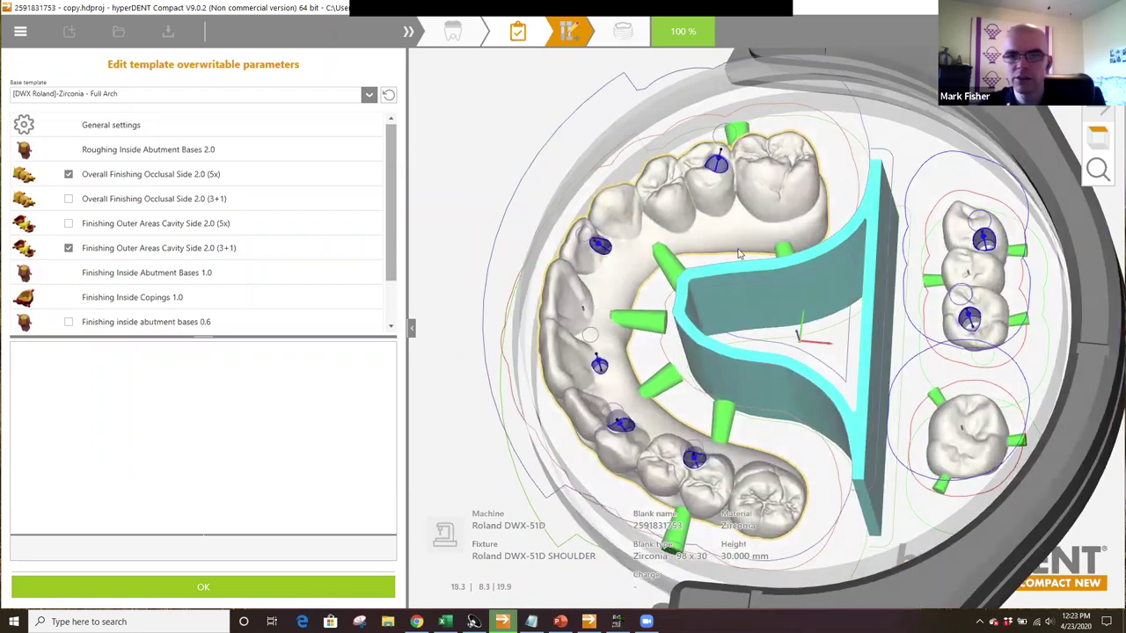
{"action": "left_click_drag", "start_coordinate": [658, 130], "coordinate": [850, 294]}
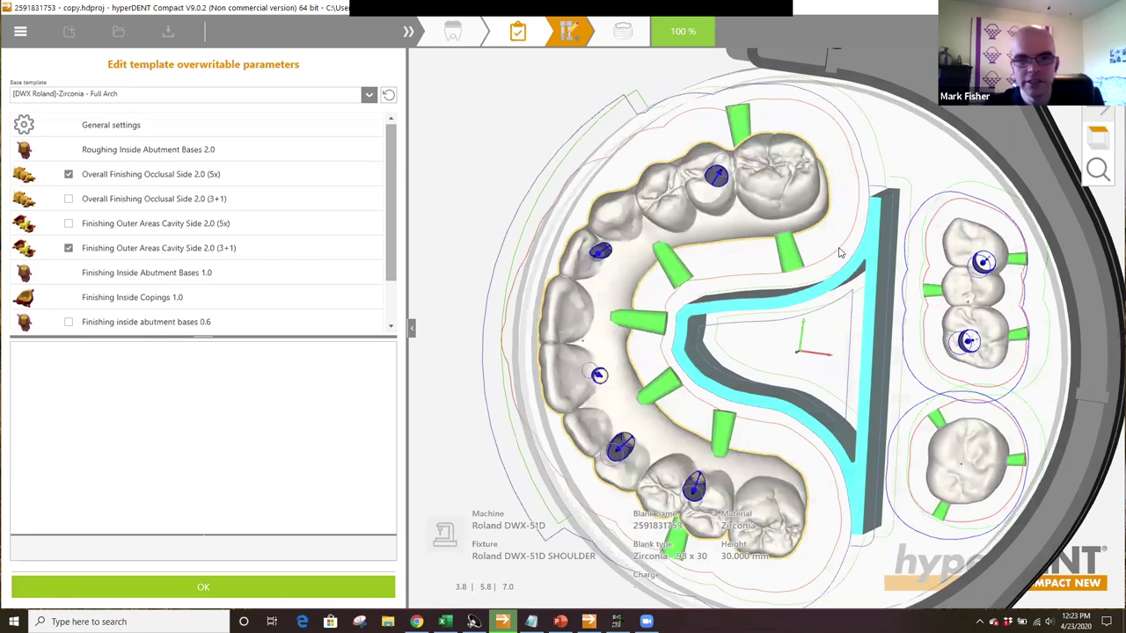
{"action": "left_click_drag", "start_coordinate": [839, 254], "coordinate": [990, 282]}
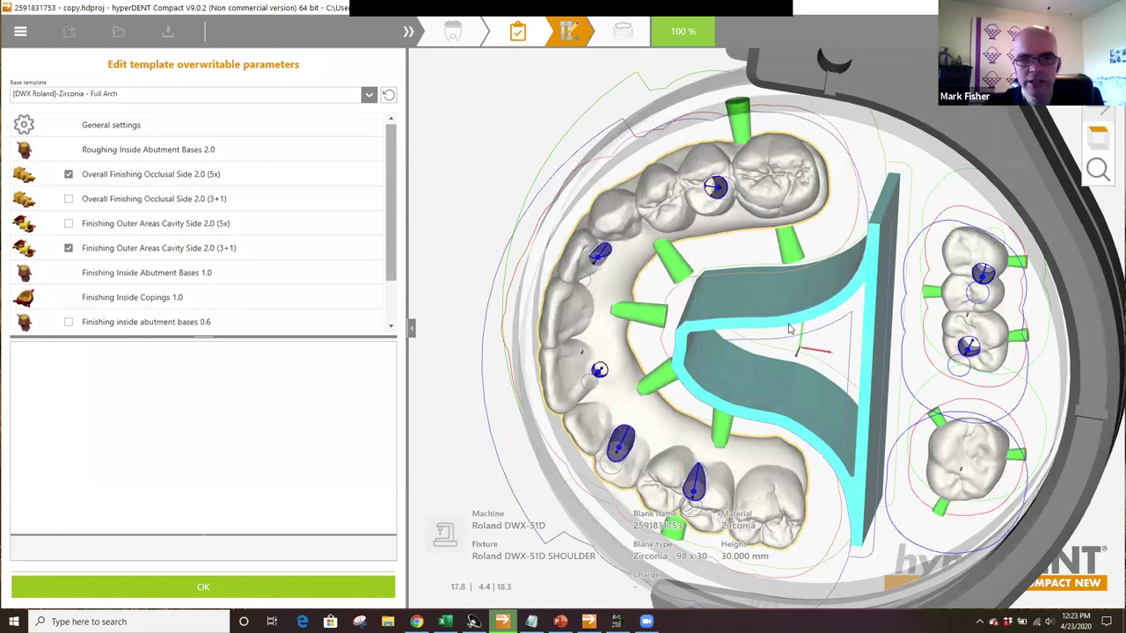
{"action": "scroll", "coordinate": [767, 296], "scroll_direction": "up", "scroll_amount": 2}
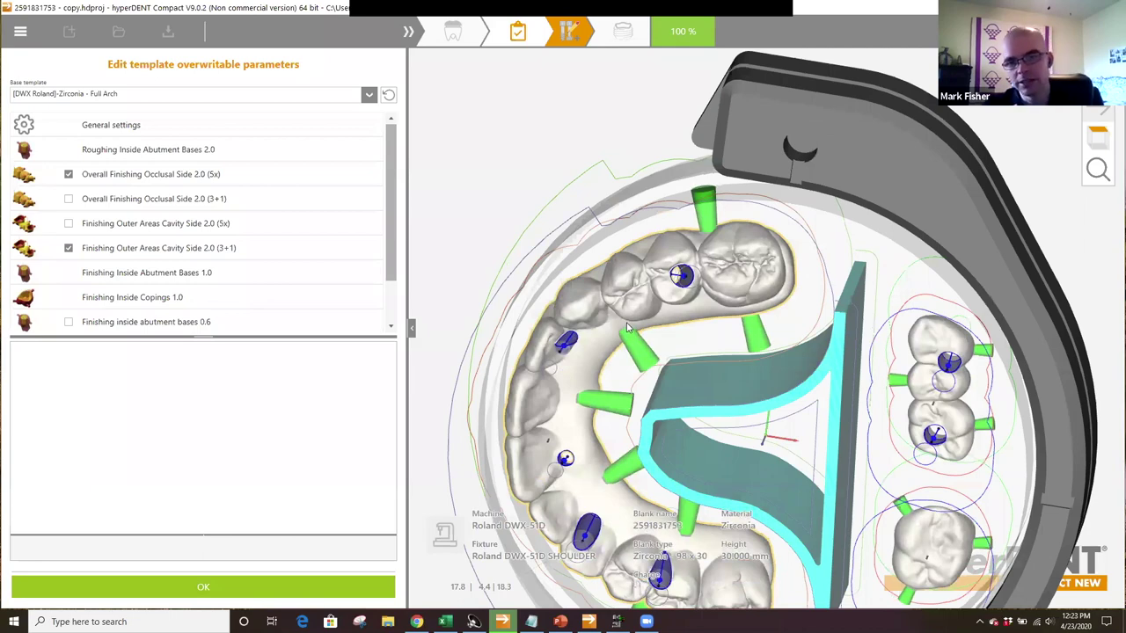
- Leave the template parameters and move the full-arch bridge with its sinter frame toward the fixture's clamping arm
{"action": "right_click_drag", "start_coordinate": [627, 326], "coordinate": [626, 326]}
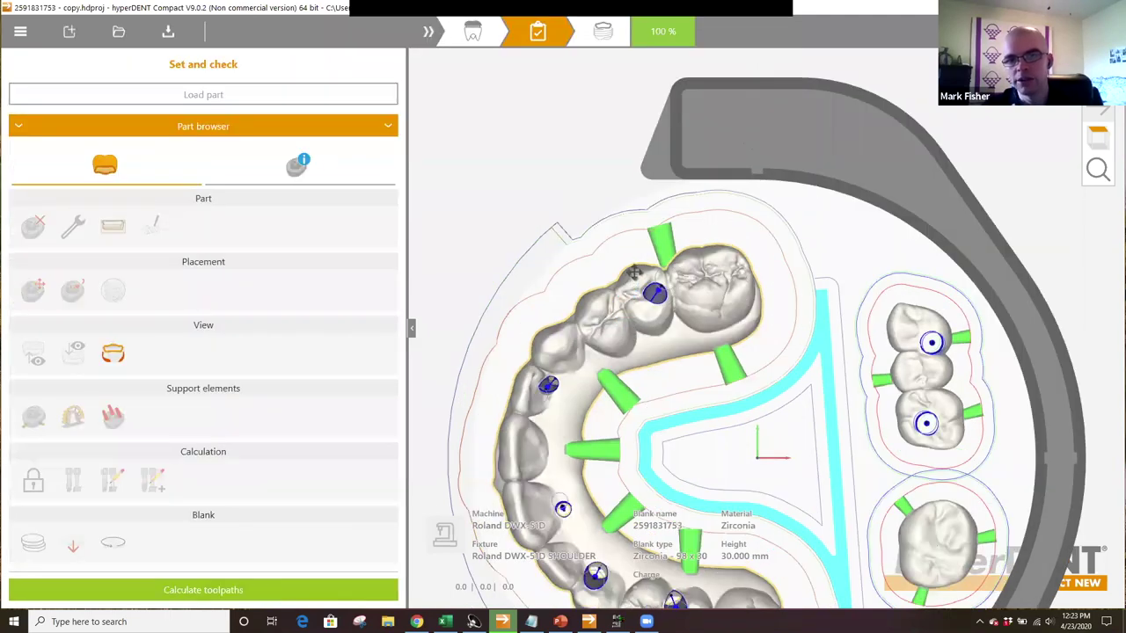
{"action": "left_click", "coordinate": [630, 290]}
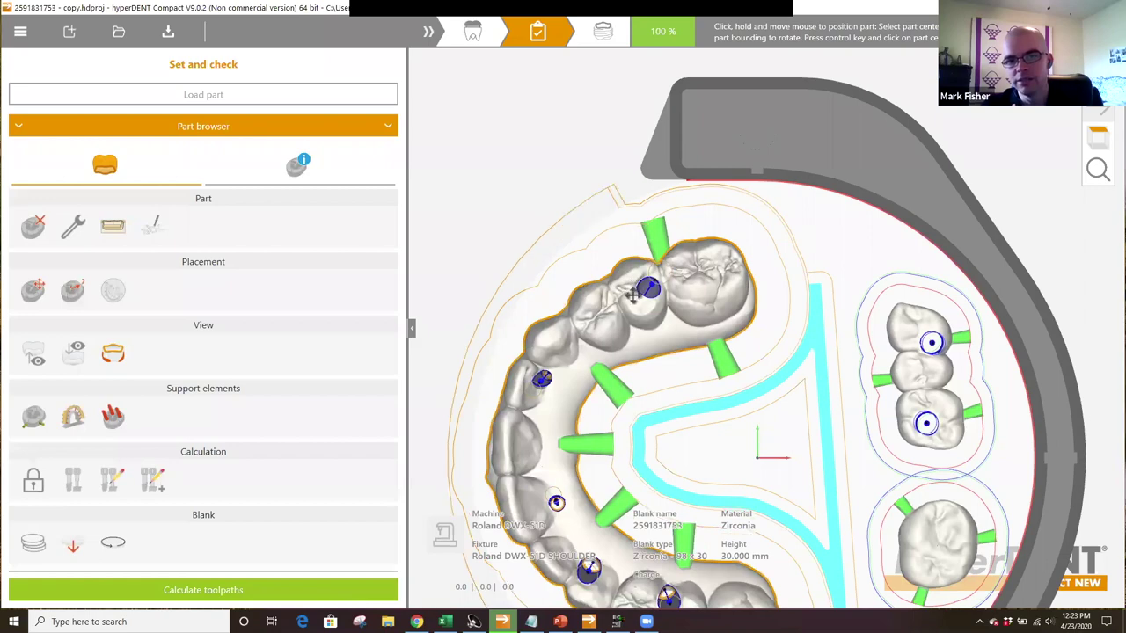
{"action": "left_click_drag", "start_coordinate": [635, 299], "coordinate": [637, 288]}
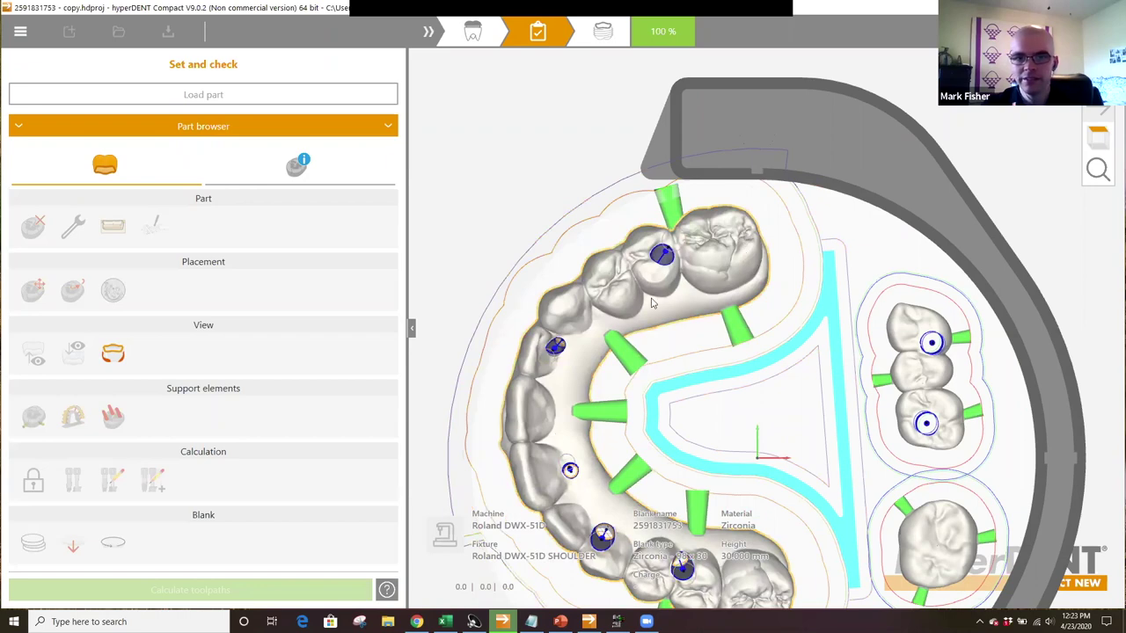
- Examine the clearance between the end of the full-arch bridge and the fixture's clamping arm from tilted views
{"action": "right_click_drag", "start_coordinate": [687, 221], "coordinate": [743, 276]}
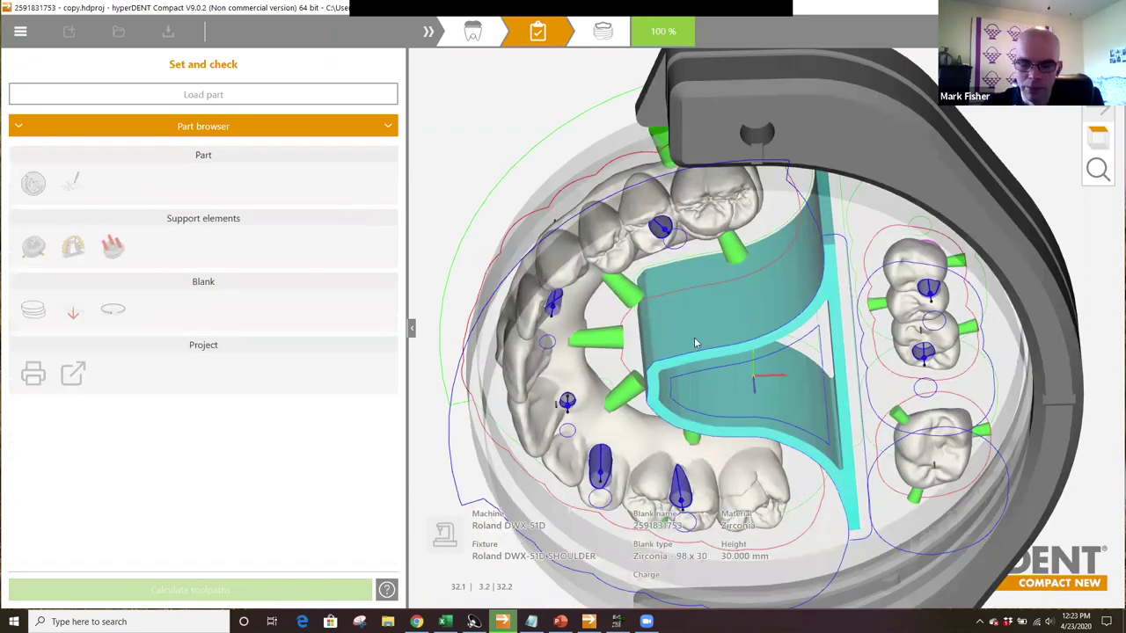
{"action": "scroll", "coordinate": [694, 337], "scroll_direction": "up", "scroll_amount": 2}
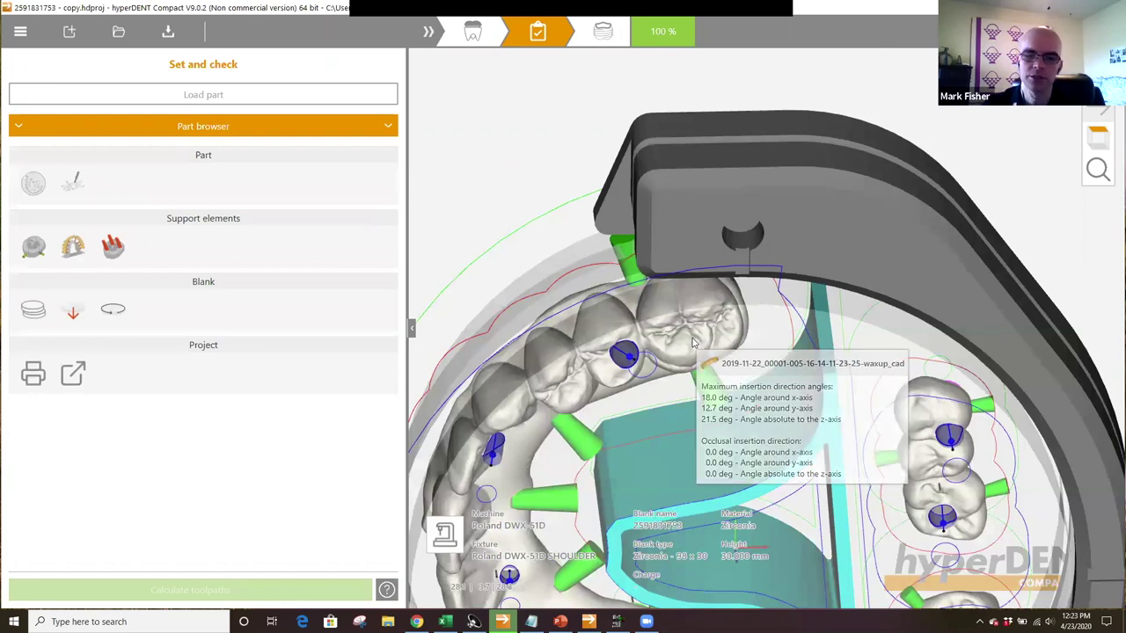
{"action": "mouse_move", "coordinate": [1099, 144]}
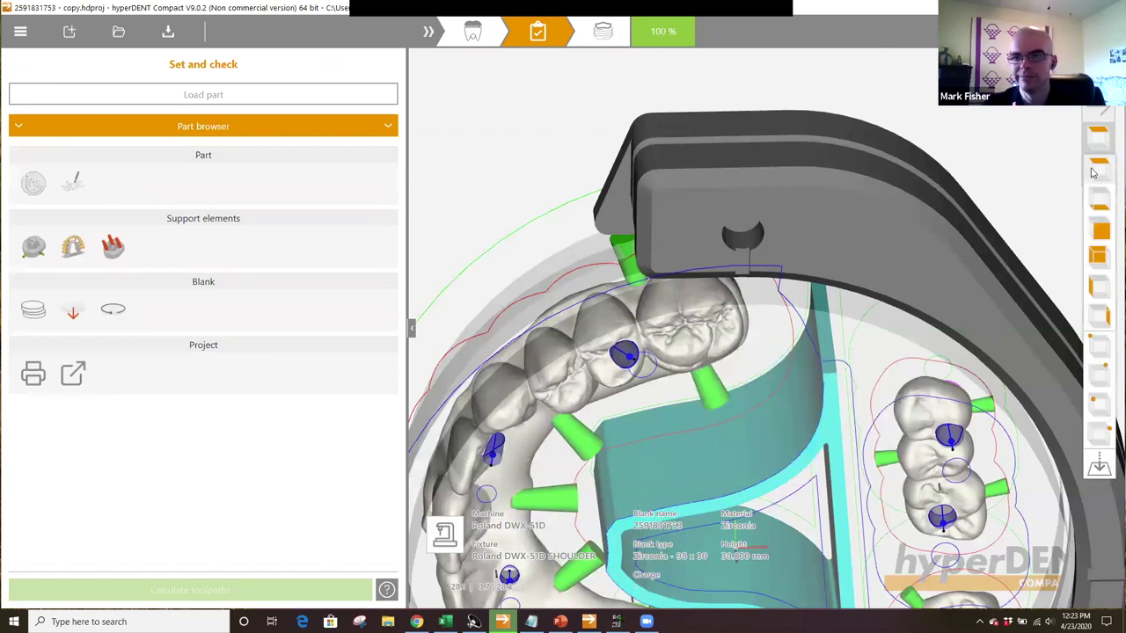
{"action": "right_click_drag", "start_coordinate": [757, 248], "coordinate": [755, 241]}
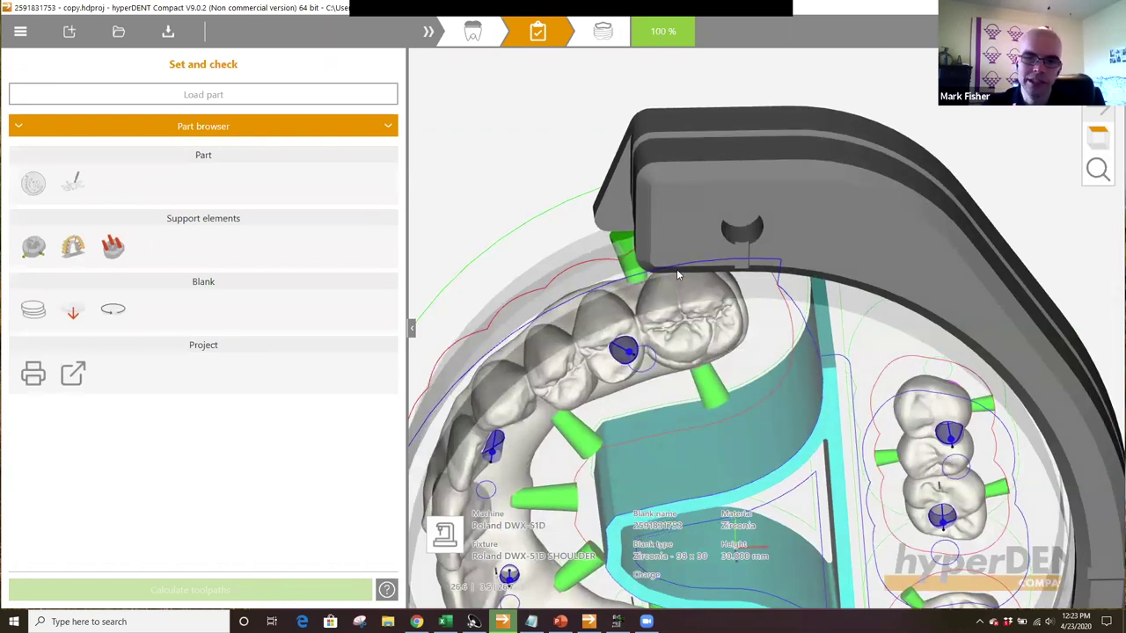
{"action": "right_click_drag", "start_coordinate": [636, 315], "coordinate": [573, 397]}
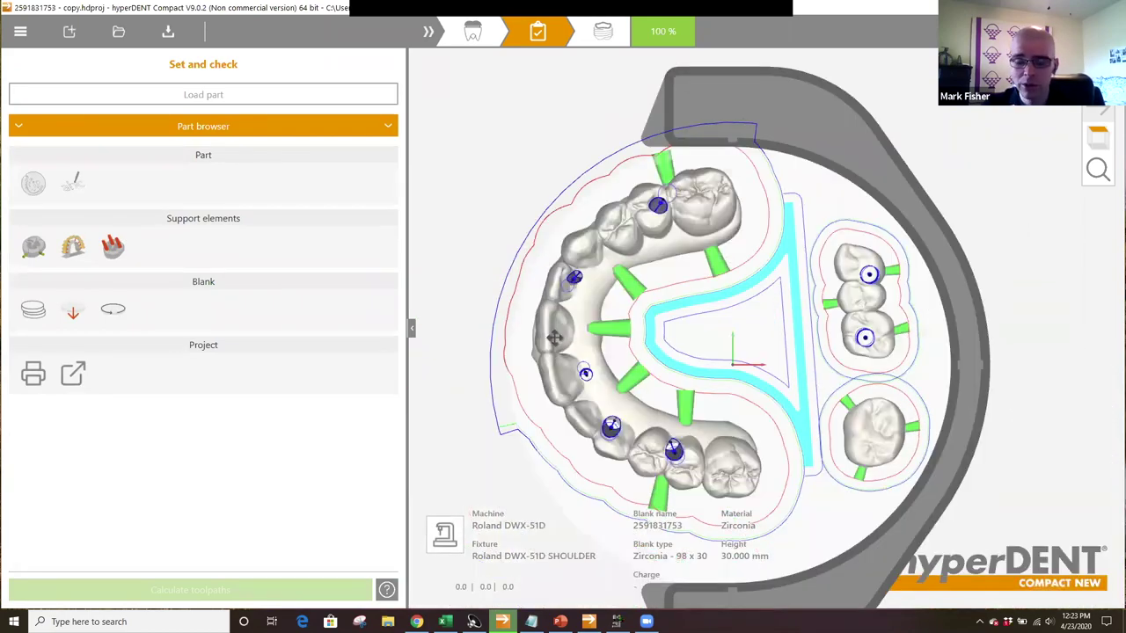
- Move the full-arch bridge with its sinter frame away from the fixture's clamping arm, back inside the blank
{"action": "left_click", "coordinate": [558, 330]}
{"action": "left_click_drag", "start_coordinate": [545, 357], "coordinate": [532, 380]}
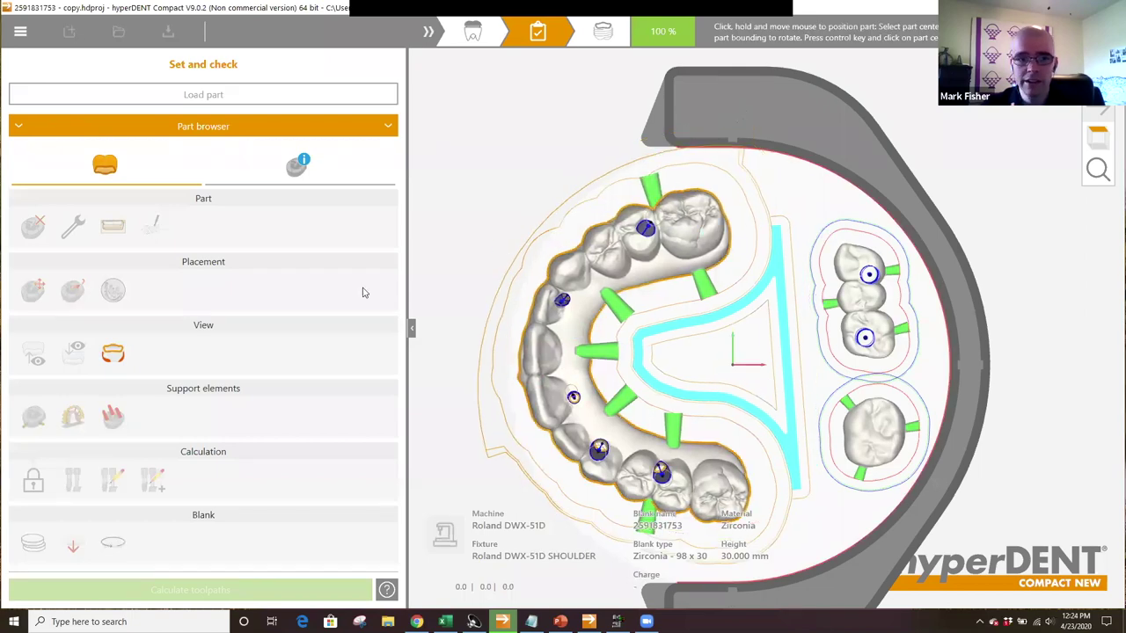
{"action": "left_click", "coordinate": [498, 280]}
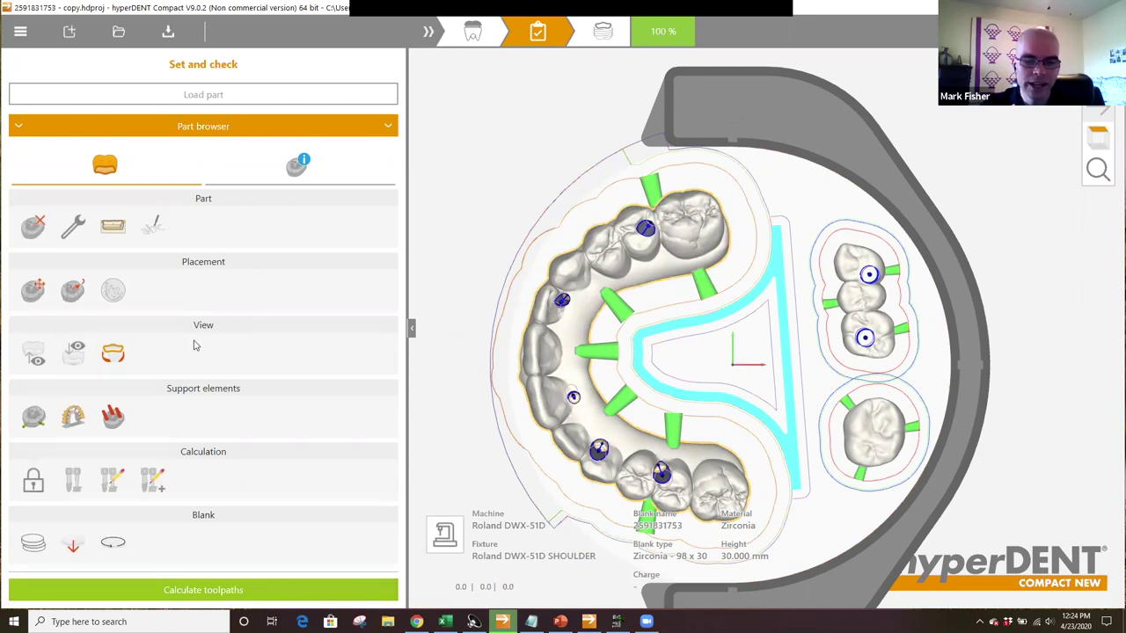
- Switch the full-arch bridge's Overall Finishing Occlusal Side 2.0 job from 5x to 3+1 and accept the template parameters
{"action": "left_click", "coordinate": [155, 481]}
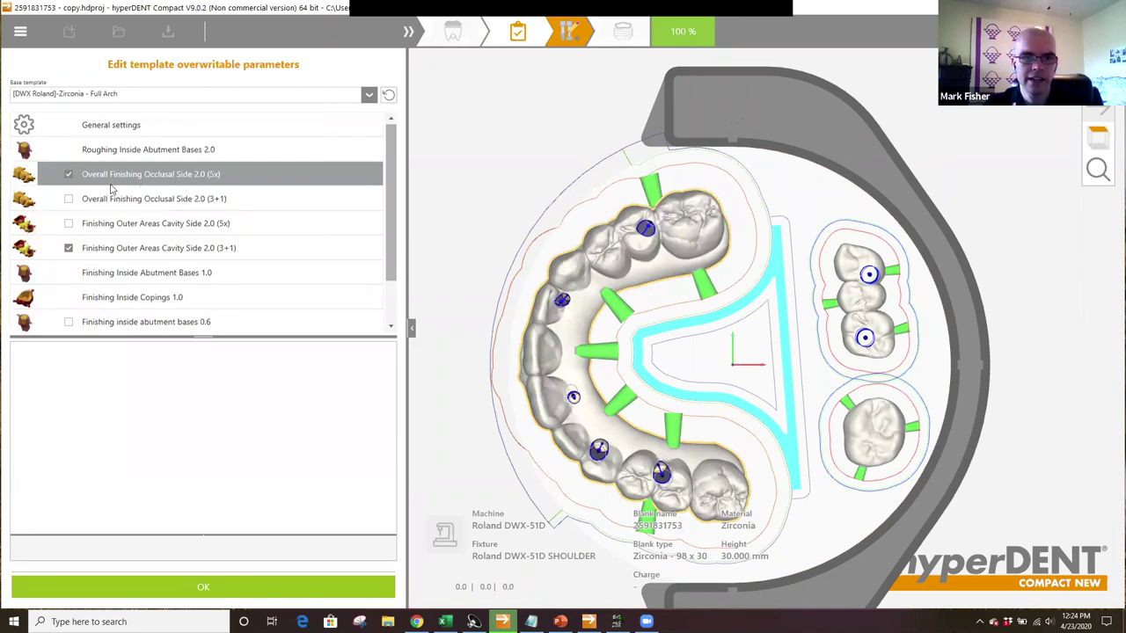
{"action": "left_click", "coordinate": [69, 200]}
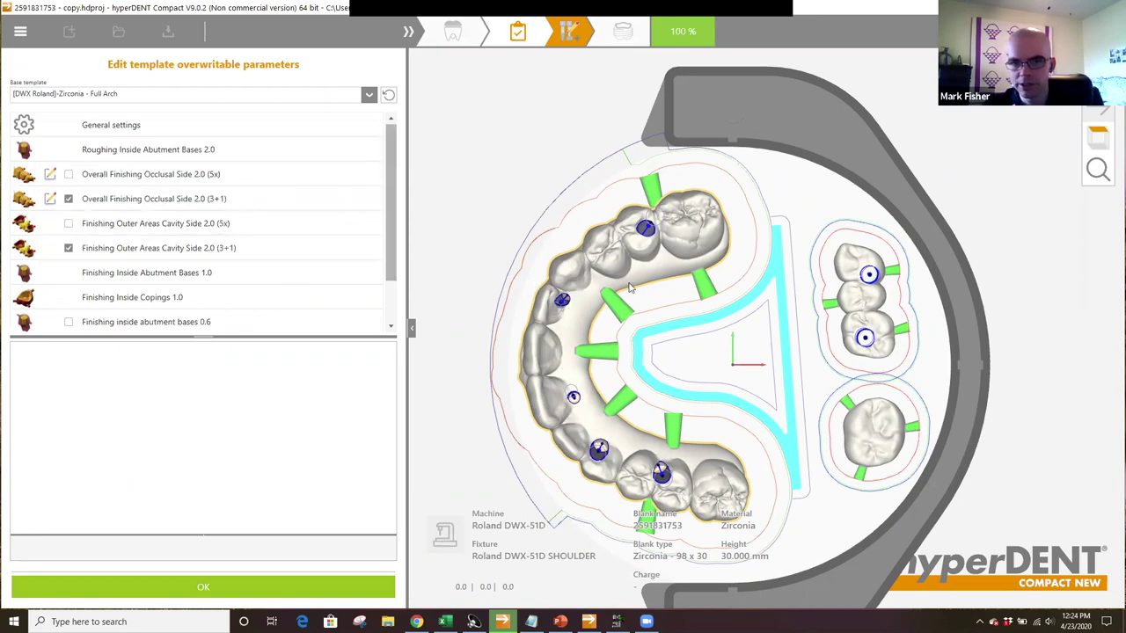
{"action": "mouse_move", "coordinate": [717, 260]}
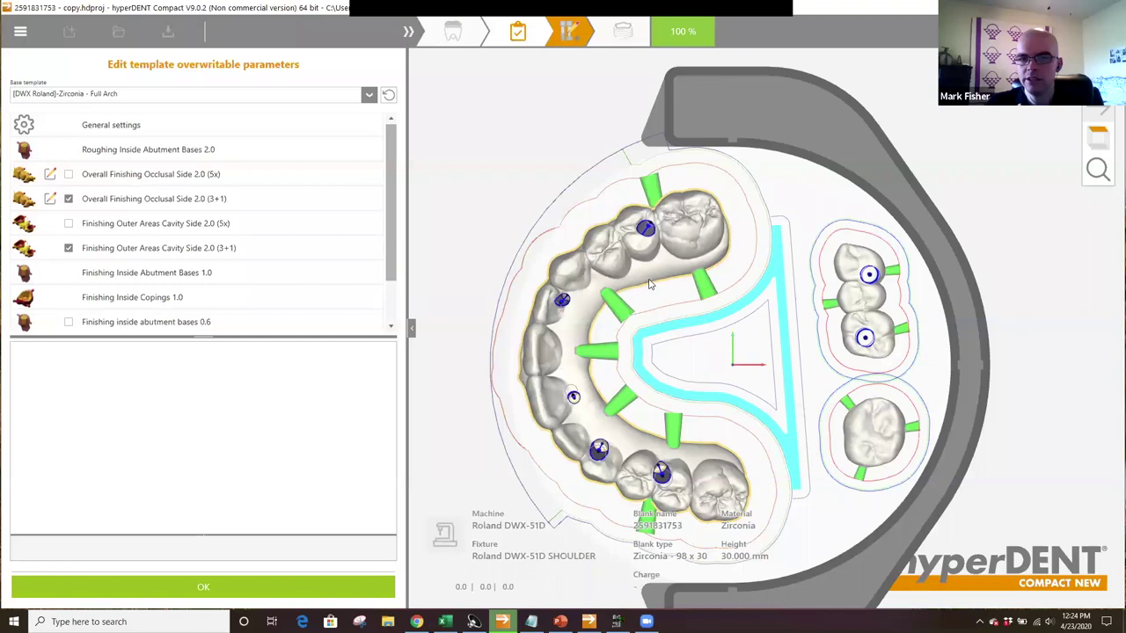
{"action": "scroll", "coordinate": [682, 242], "scroll_direction": "up", "scroll_amount": 4}
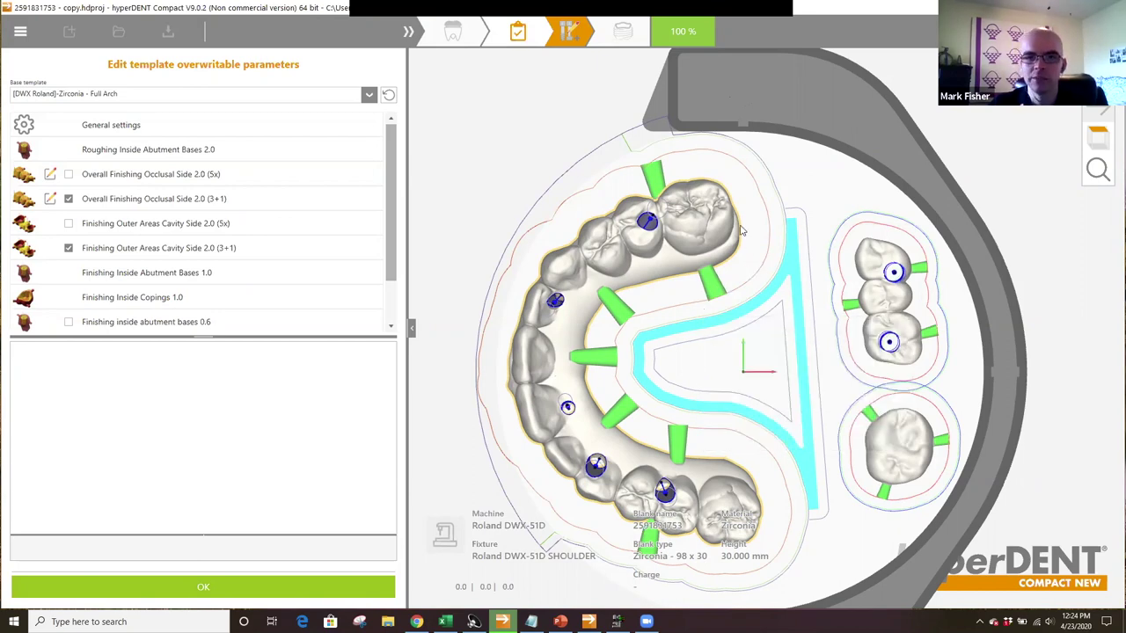
{"action": "mouse_move", "coordinate": [732, 231]}
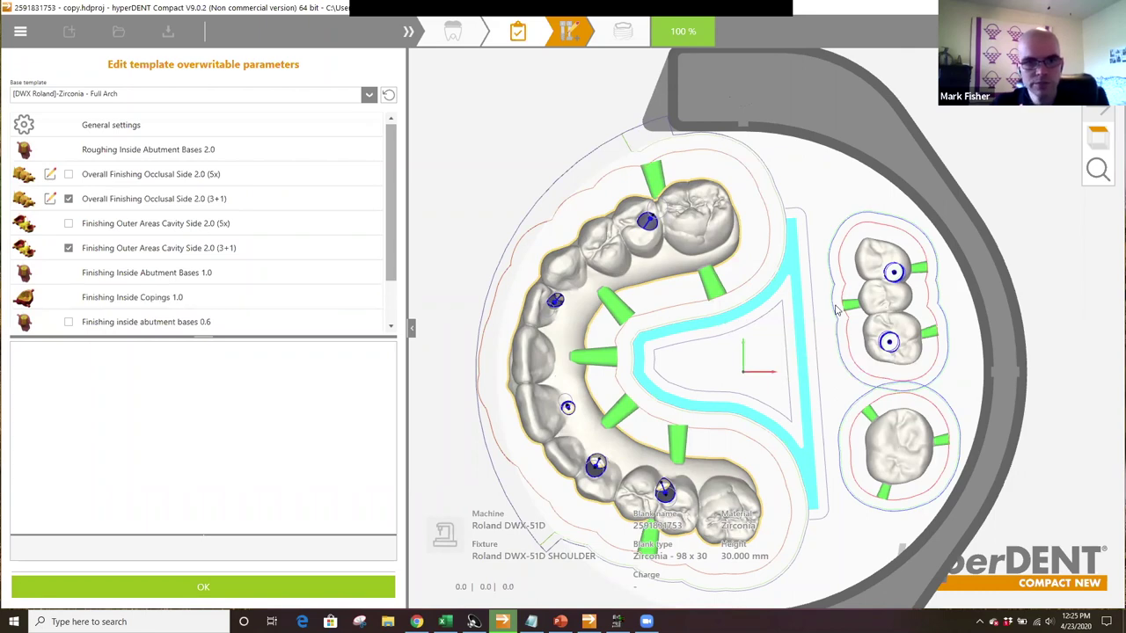
{"action": "scroll", "coordinate": [682, 349], "scroll_direction": "up", "scroll_amount": 2}
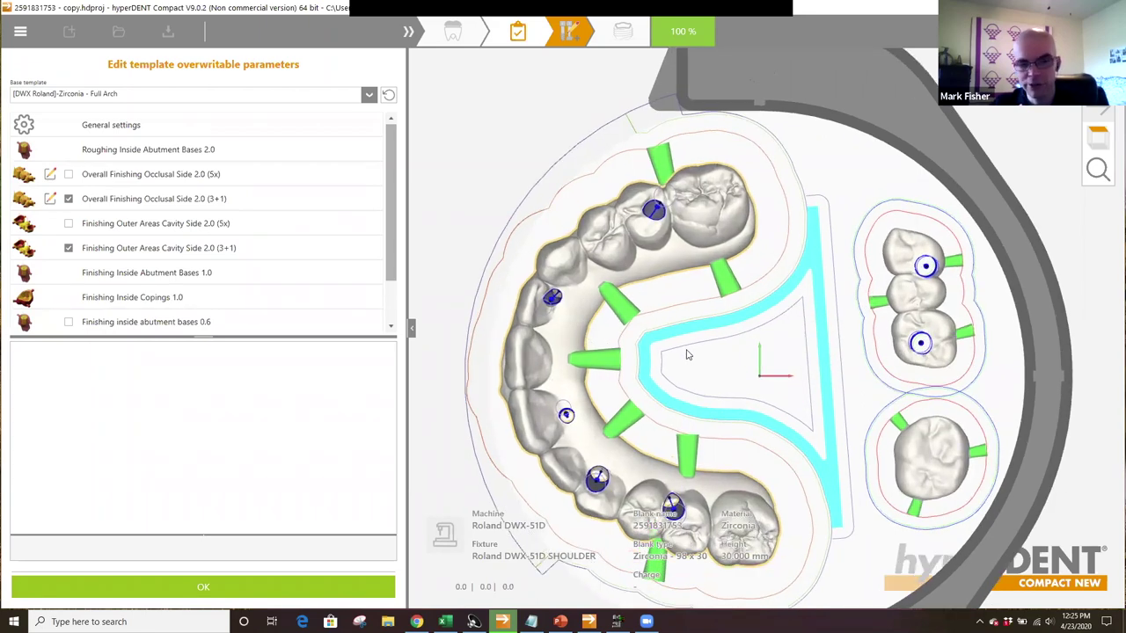
{"action": "scroll", "coordinate": [688, 355], "scroll_direction": "up", "scroll_amount": 1}
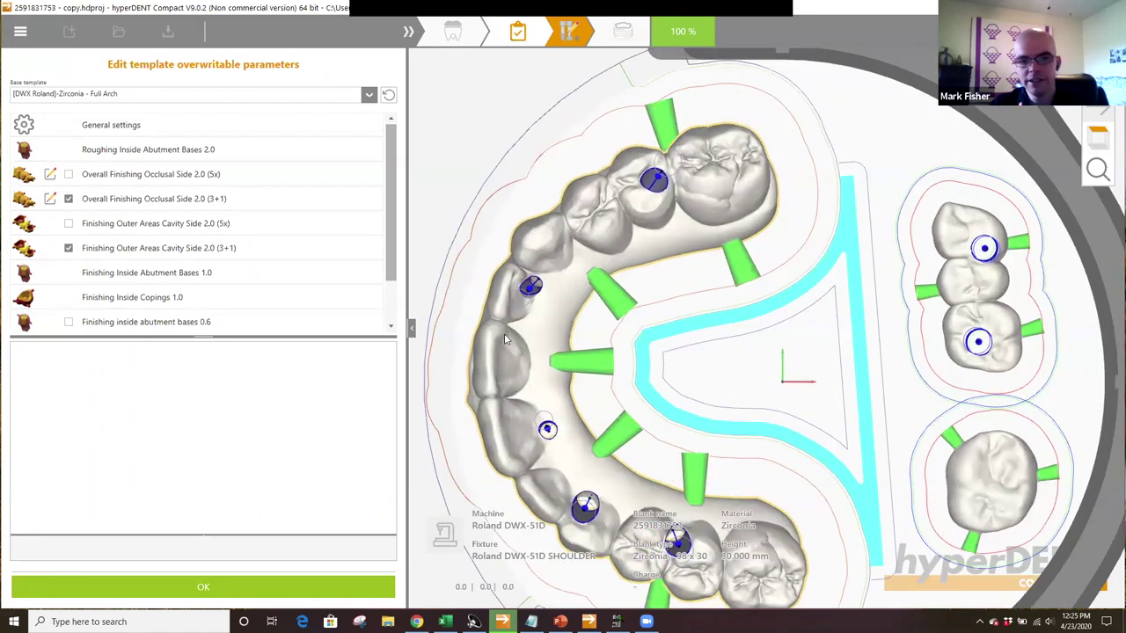
{"action": "right_click_drag", "start_coordinate": [538, 345], "coordinate": [641, 339]}
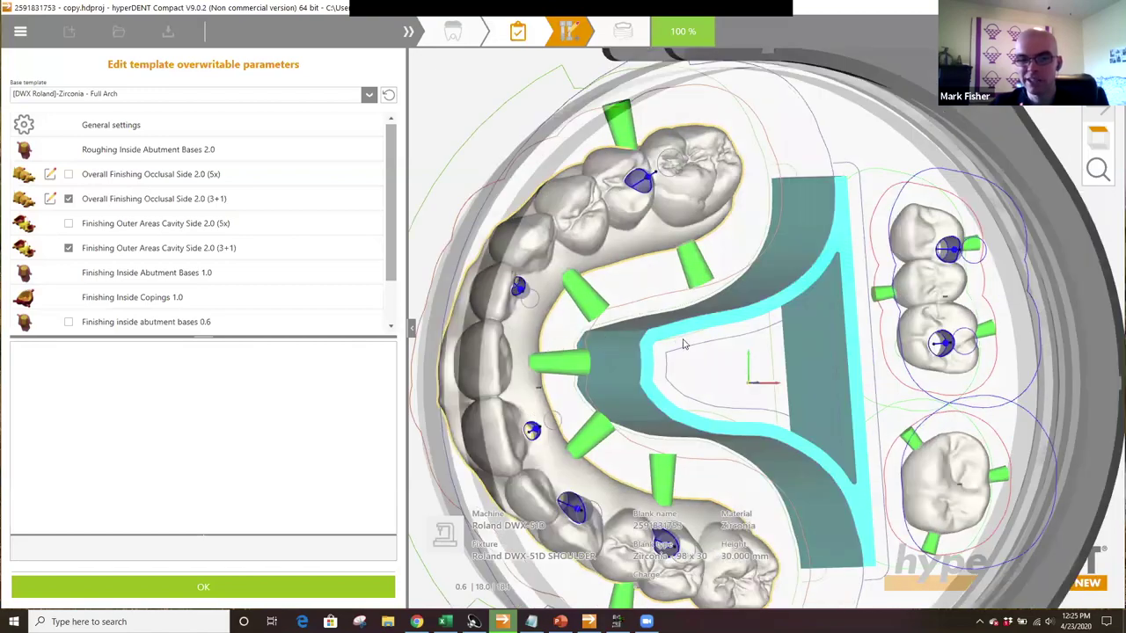
{"action": "right_click_drag", "start_coordinate": [533, 318], "coordinate": [554, 316]}
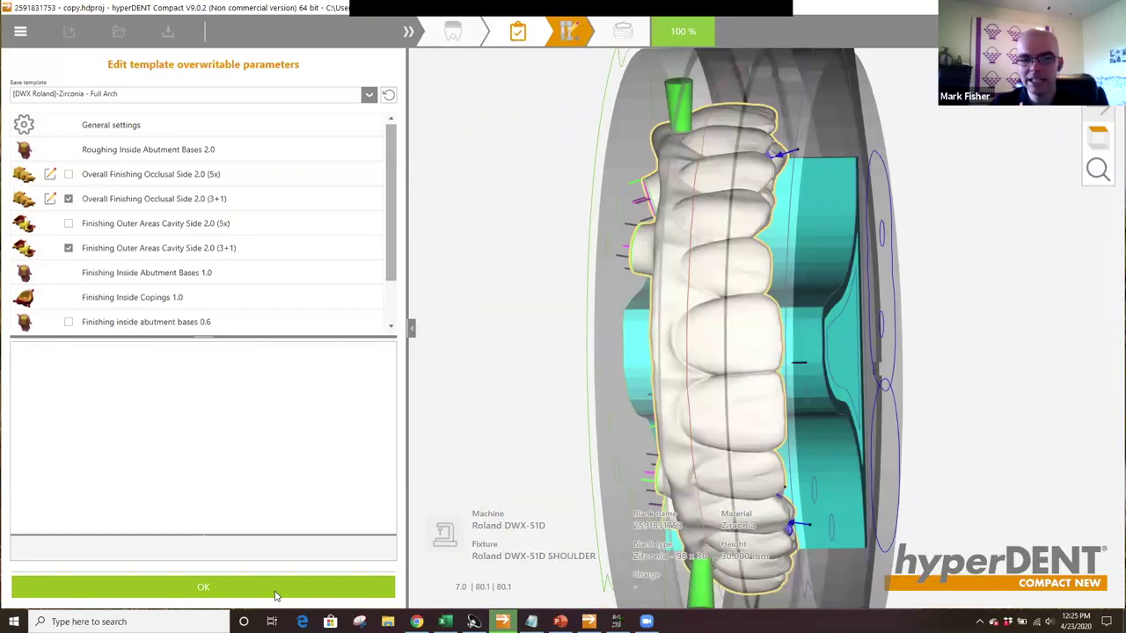
{"action": "left_click", "coordinate": [274, 590]}
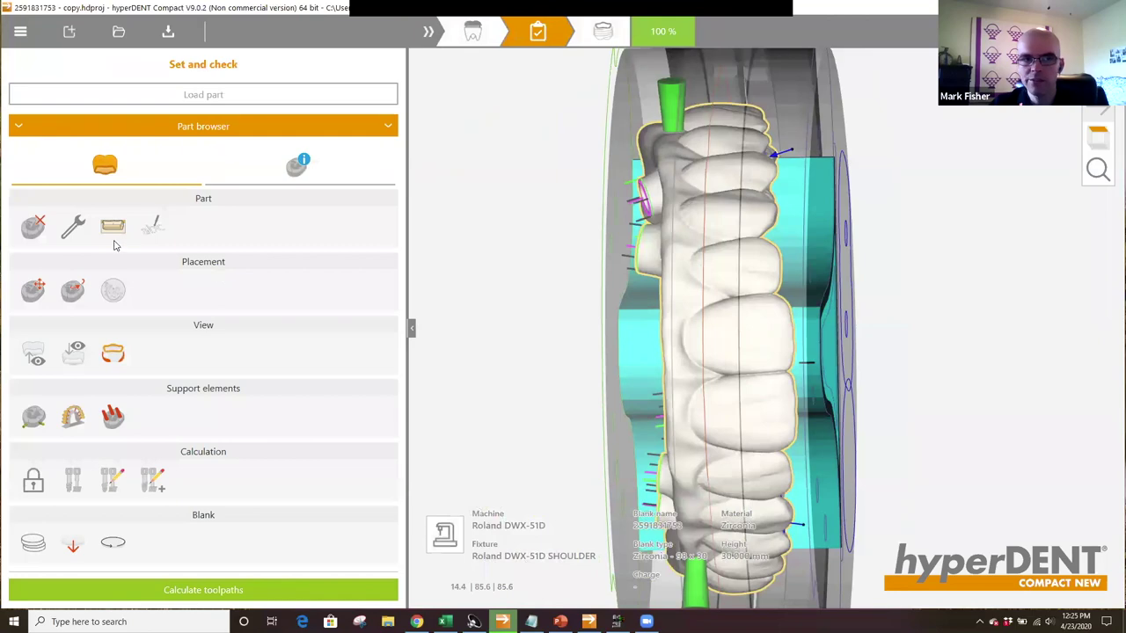
- Draw a smooth-curve user-defined area with category 1 around the facial surfaces of the full-arch bridge's front teeth and accept it
{"action": "left_click", "coordinate": [113, 229]}
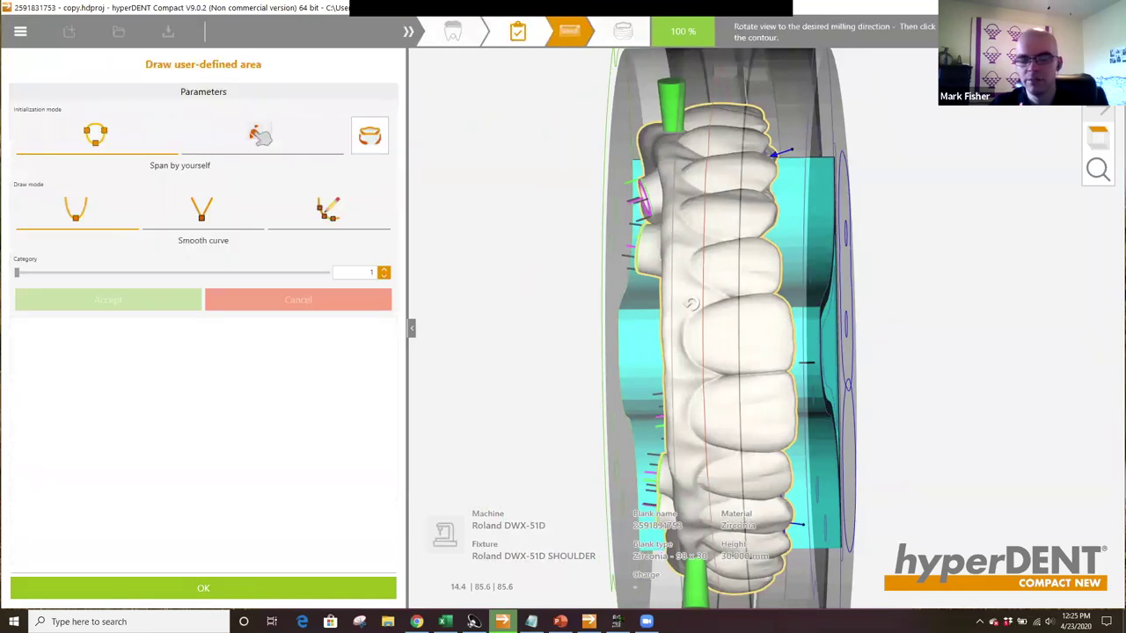
{"action": "left_click_drag", "start_coordinate": [692, 304], "coordinate": [677, 270]}
{"action": "left_click", "coordinate": [696, 490]}
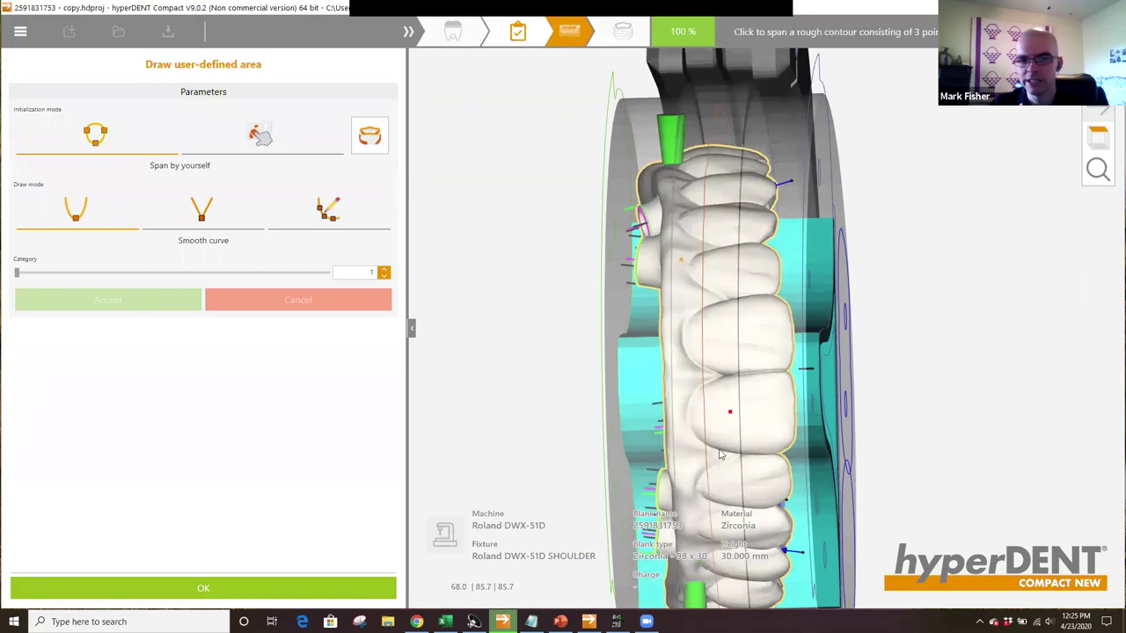
{"action": "left_click", "coordinate": [782, 380]}
{"action": "left_click_drag", "start_coordinate": [736, 306], "coordinate": [725, 225]}
{"action": "left_click_drag", "start_coordinate": [731, 467], "coordinate": [744, 507]}
{"action": "left_click", "coordinate": [695, 501]}
{"action": "left_click_drag", "start_coordinate": [697, 490], "coordinate": [687, 486]}
{"action": "left_click", "coordinate": [123, 307]}
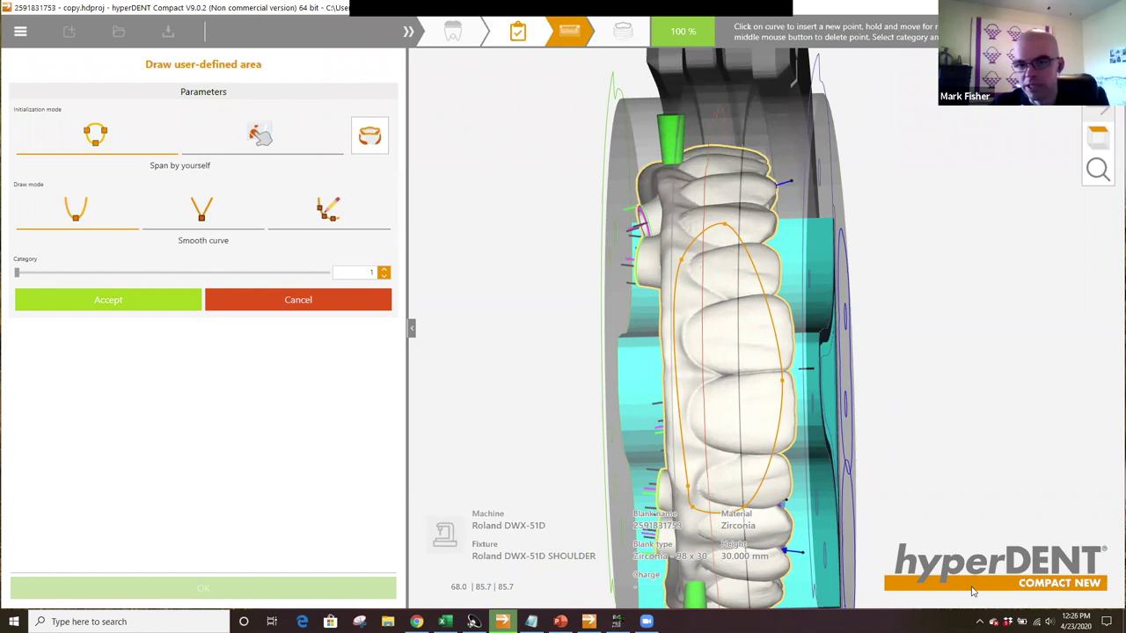
{"action": "left_click", "coordinate": [356, 588]}
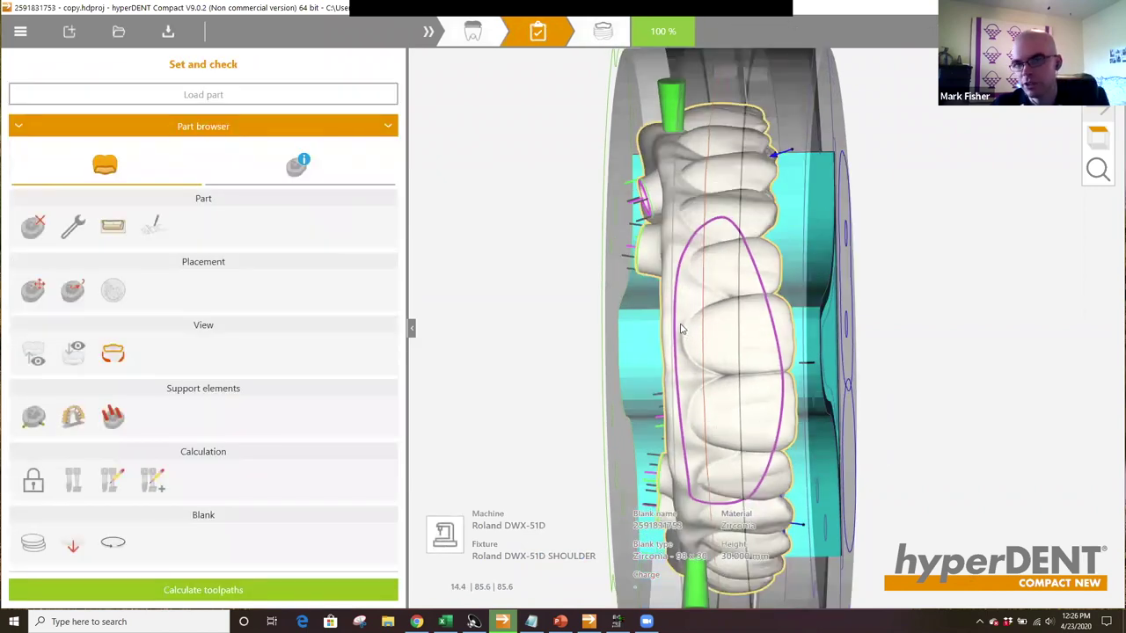
- Examine the nested parts from the occlusal side, a tilted view and the cavity side, ending at the three-unit bridge's abutments
{"action": "mouse_move", "coordinate": [680, 329]}
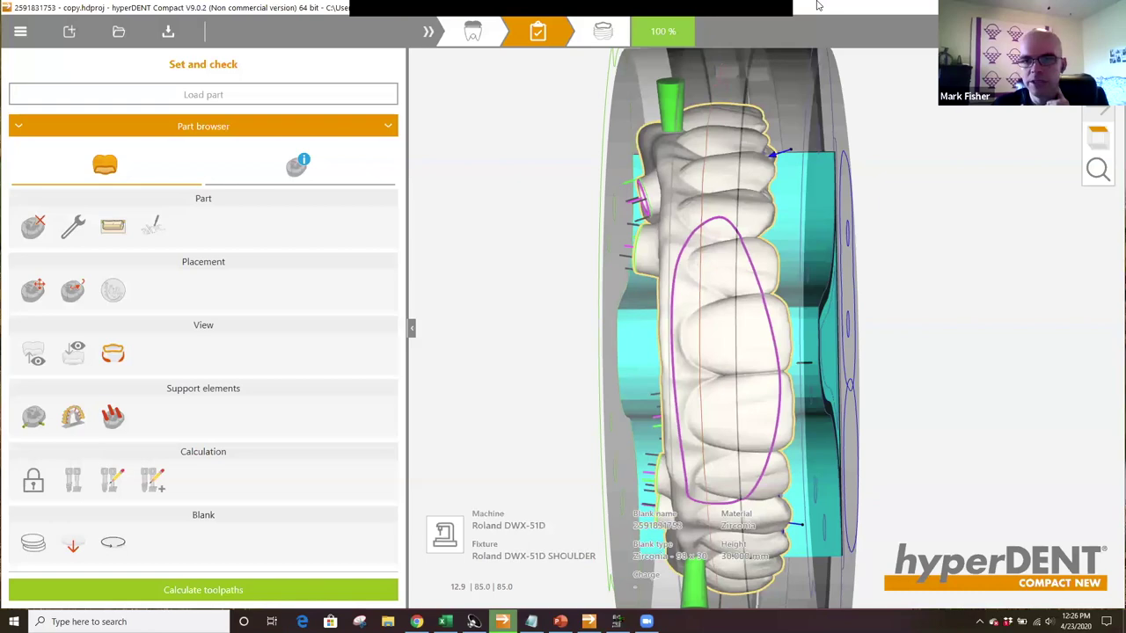
{"action": "key", "text": "t"}
{"action": "scroll", "coordinate": [907, 272], "scroll_direction": "down", "scroll_amount": 1}
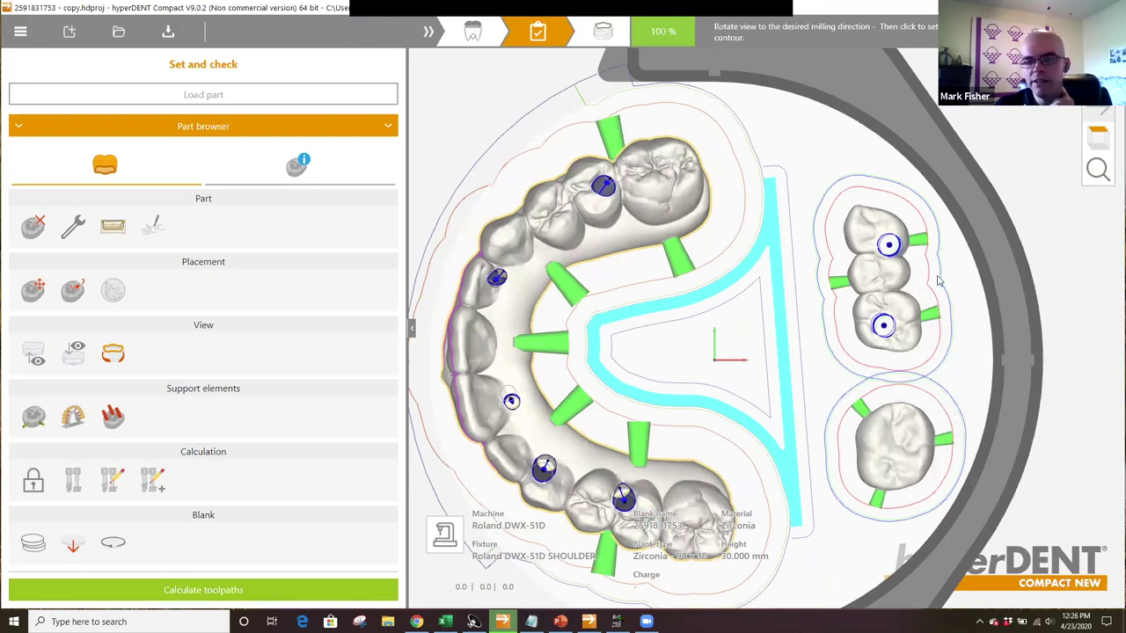
{"action": "left_click", "coordinate": [901, 350]}
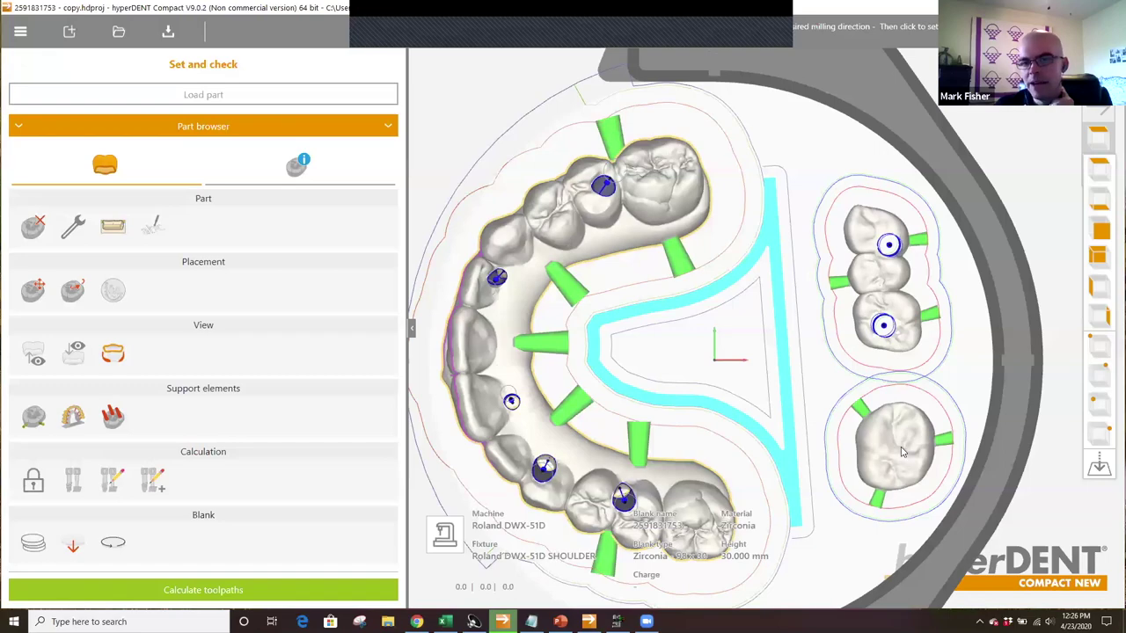
{"action": "middle_click_drag", "start_coordinate": [902, 350], "coordinate": [885, 428]}
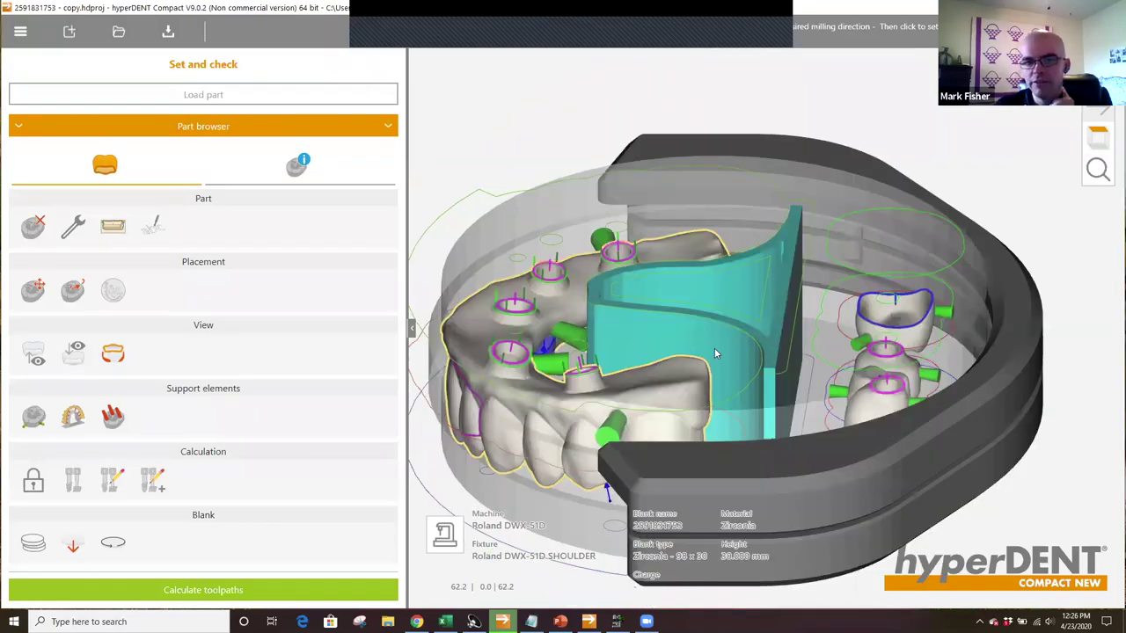
{"action": "middle_click_drag", "start_coordinate": [715, 347], "coordinate": [739, 262]}
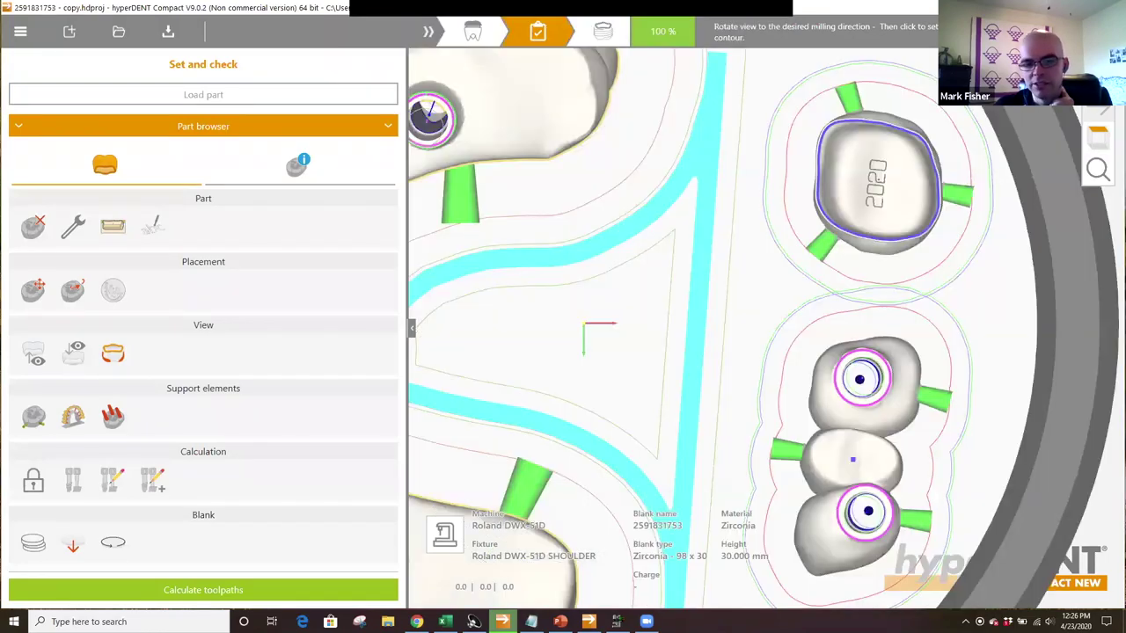
{"action": "middle_click_drag", "start_coordinate": [765, 414], "coordinate": [774, 257]}
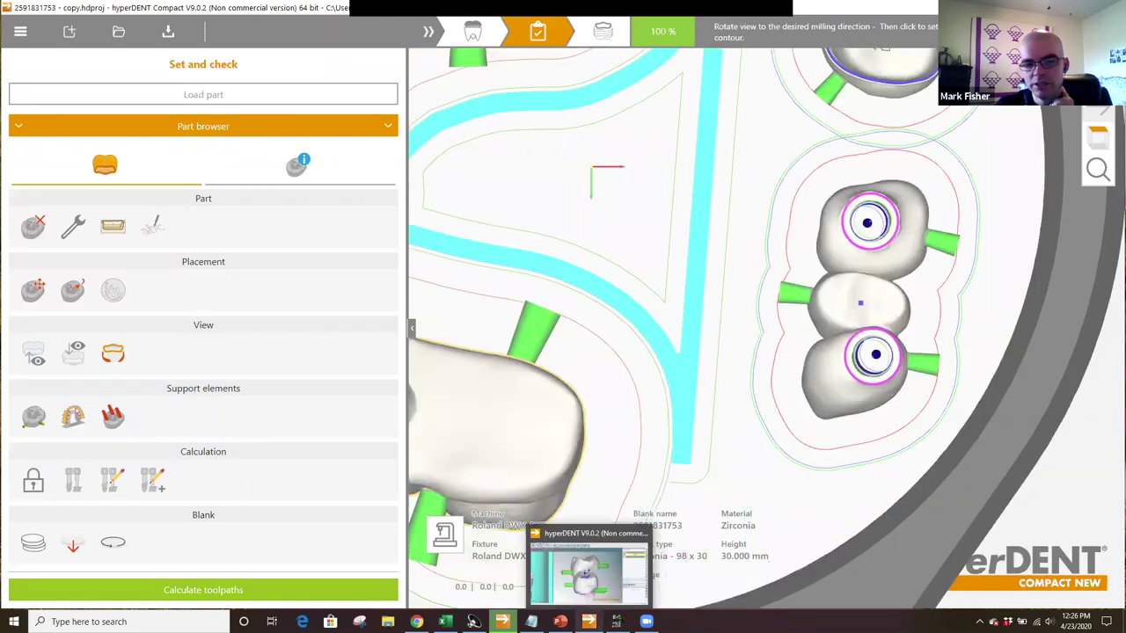
- Switch to the hyperDENT Classic project, select the three-unit abutment crown bridge and view its cavity side
{"action": "left_click", "coordinate": [588, 621]}
{"action": "left_click", "coordinate": [607, 591]}
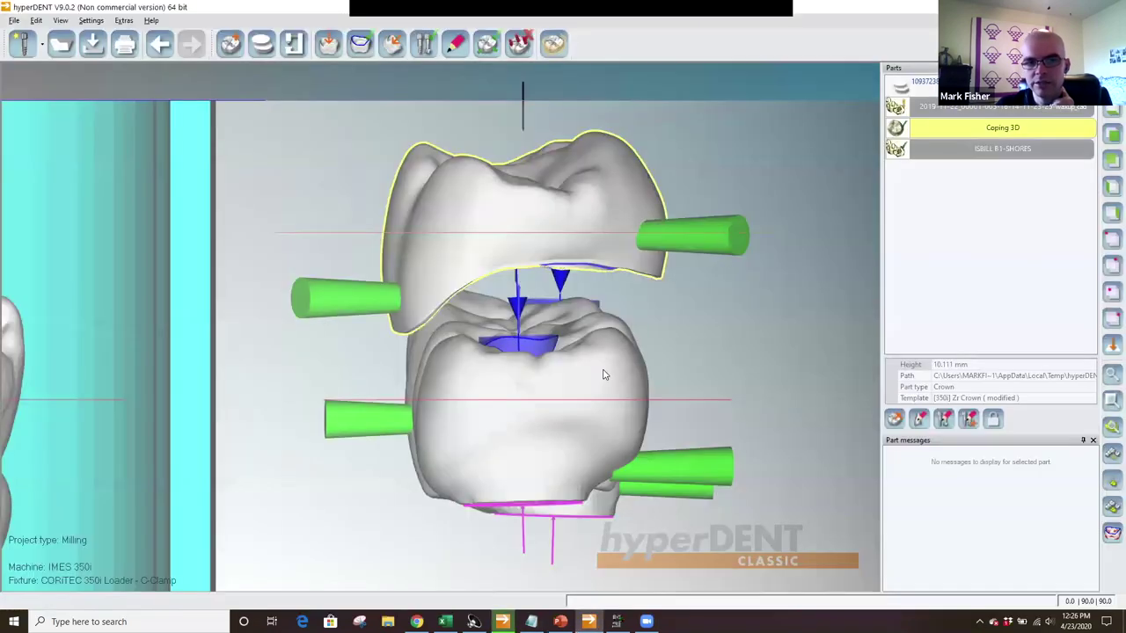
{"action": "scroll", "coordinate": [606, 378], "scroll_direction": "down", "scroll_amount": 2}
{"action": "middle_click_drag", "start_coordinate": [611, 397], "coordinate": [714, 475]}
{"action": "scroll", "coordinate": [806, 417], "scroll_direction": "down", "scroll_amount": 1}
{"action": "left_click", "coordinate": [834, 401]}
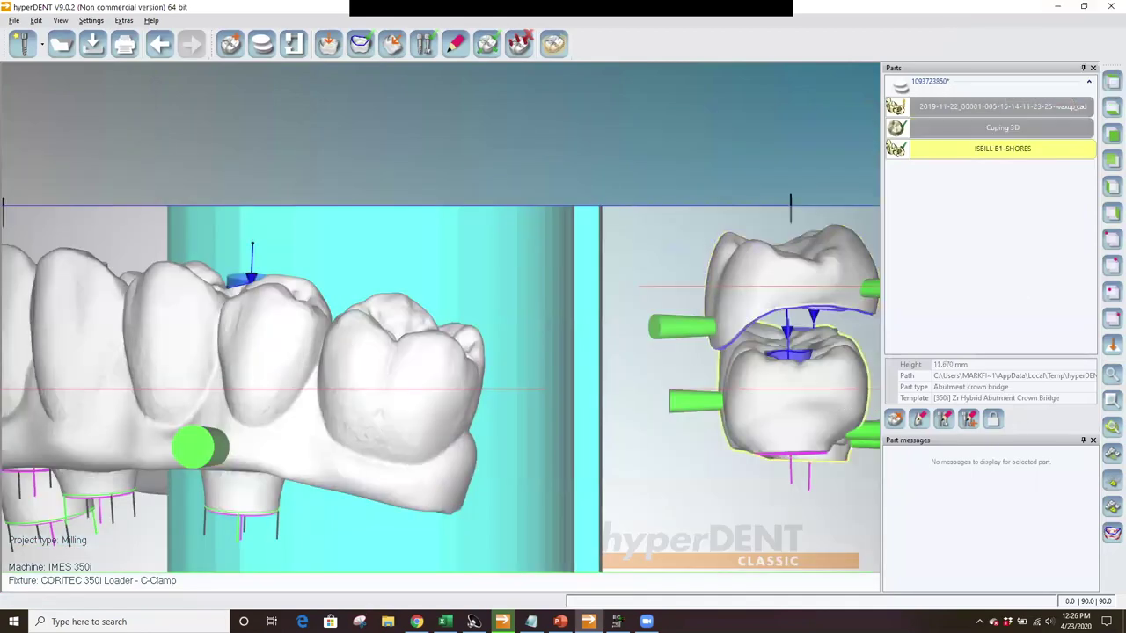
{"action": "right_click_drag", "start_coordinate": [643, 241], "coordinate": [638, 220]}
{"action": "right_click_drag", "start_coordinate": [476, 224], "coordinate": [519, 224]}
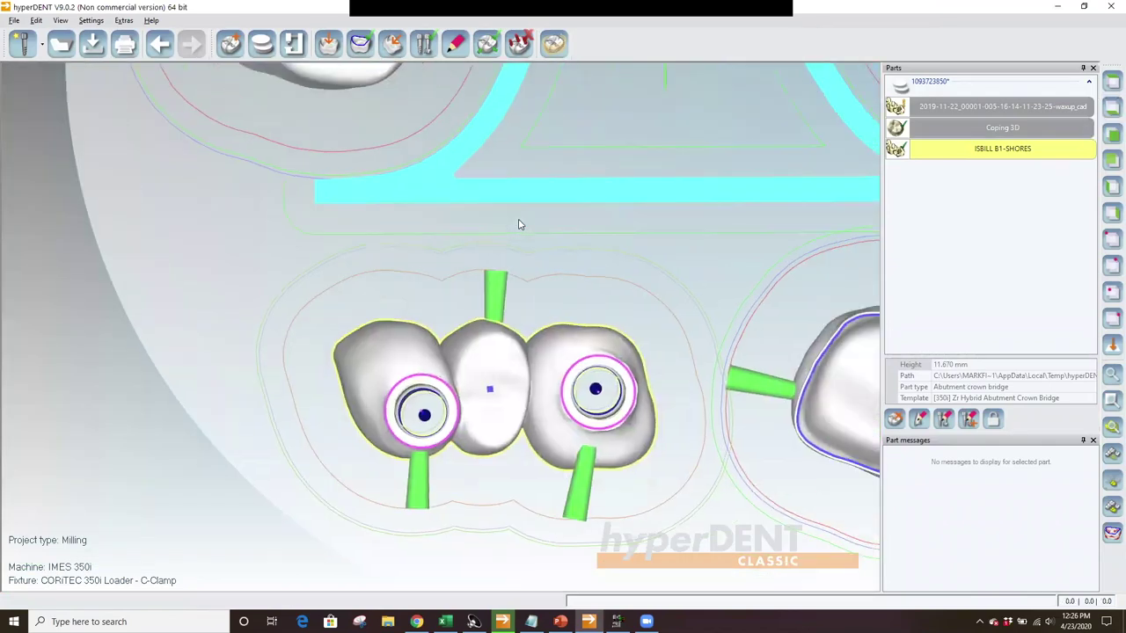
- Examine the cavity side of the nested parts, comparing the full-arch bridge with the three-unit bridge and its two abutment bases
{"action": "scroll", "coordinate": [519, 225], "scroll_direction": "down", "scroll_amount": 2}
{"action": "middle_click_drag", "start_coordinate": [752, 198], "coordinate": [661, 364]}
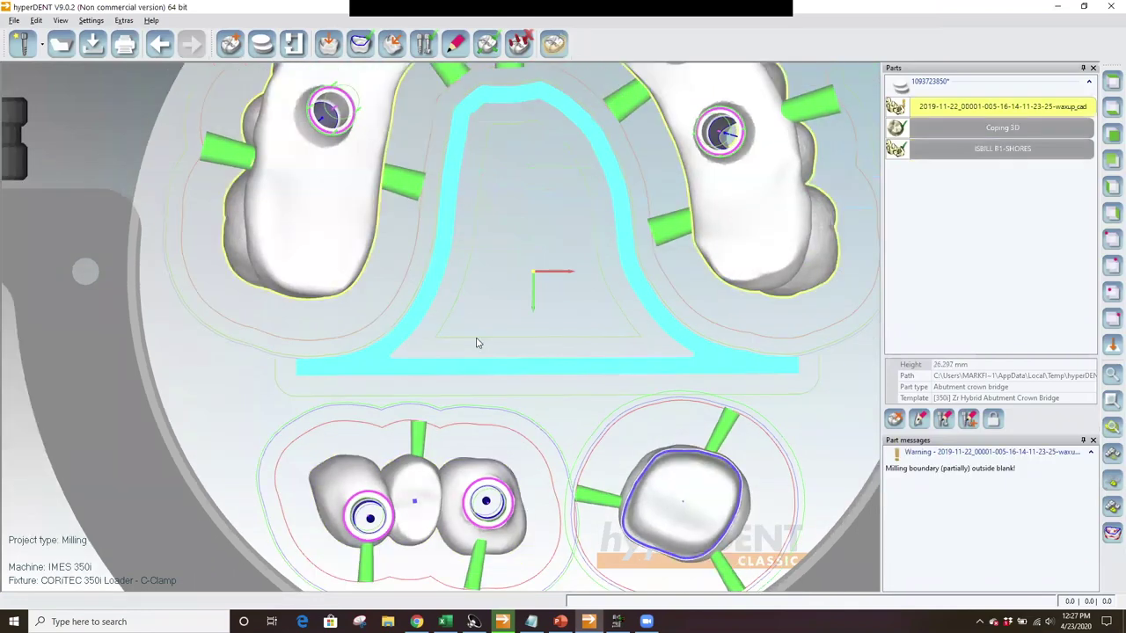
{"action": "middle_click_drag", "start_coordinate": [425, 472], "coordinate": [450, 332]}
{"action": "scroll", "coordinate": [450, 332], "scroll_direction": "up", "scroll_amount": 3}
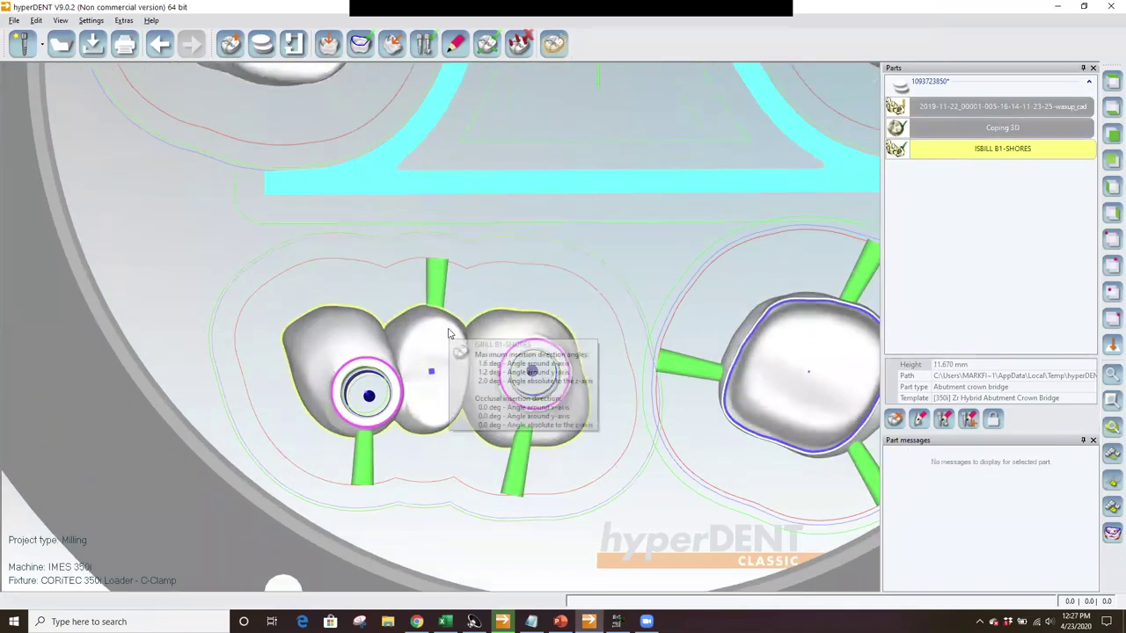
{"action": "mouse_move", "coordinate": [789, 448]}
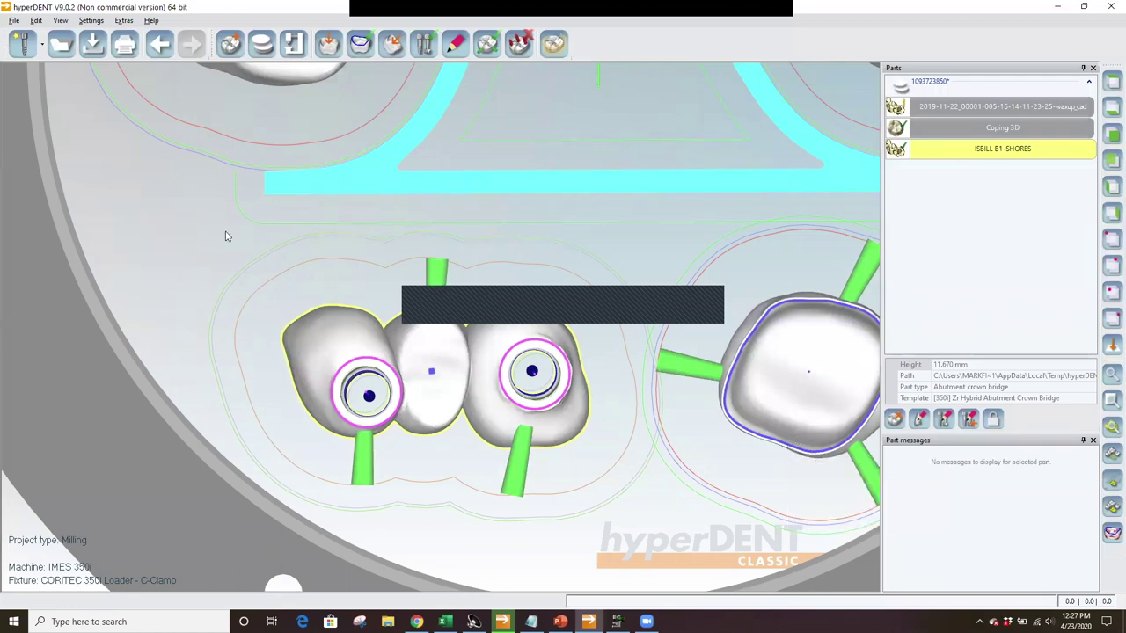
{"action": "scroll", "coordinate": [614, 368], "scroll_direction": "up", "scroll_amount": 1}
{"action": "middle_click_drag", "start_coordinate": [599, 364], "coordinate": [616, 370]}
{"action": "scroll", "coordinate": [540, 374], "scroll_direction": "up", "scroll_amount": 1}
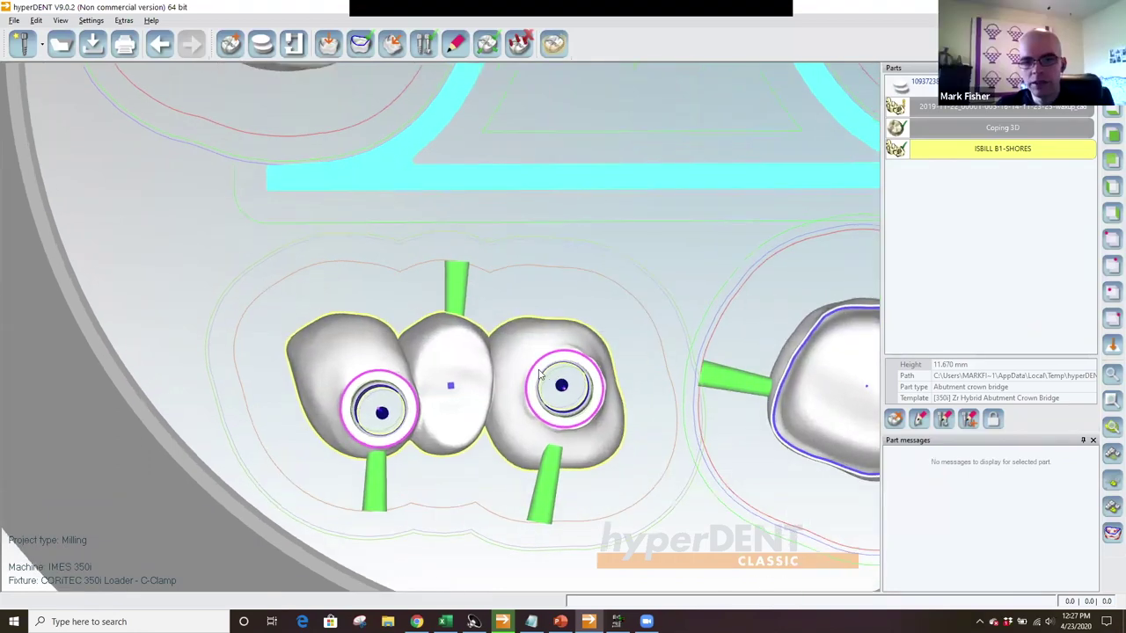
{"action": "scroll", "coordinate": [563, 401], "scroll_direction": "up", "scroll_amount": 1}
{"action": "middle_click_drag", "start_coordinate": [585, 429], "coordinate": [583, 495]}
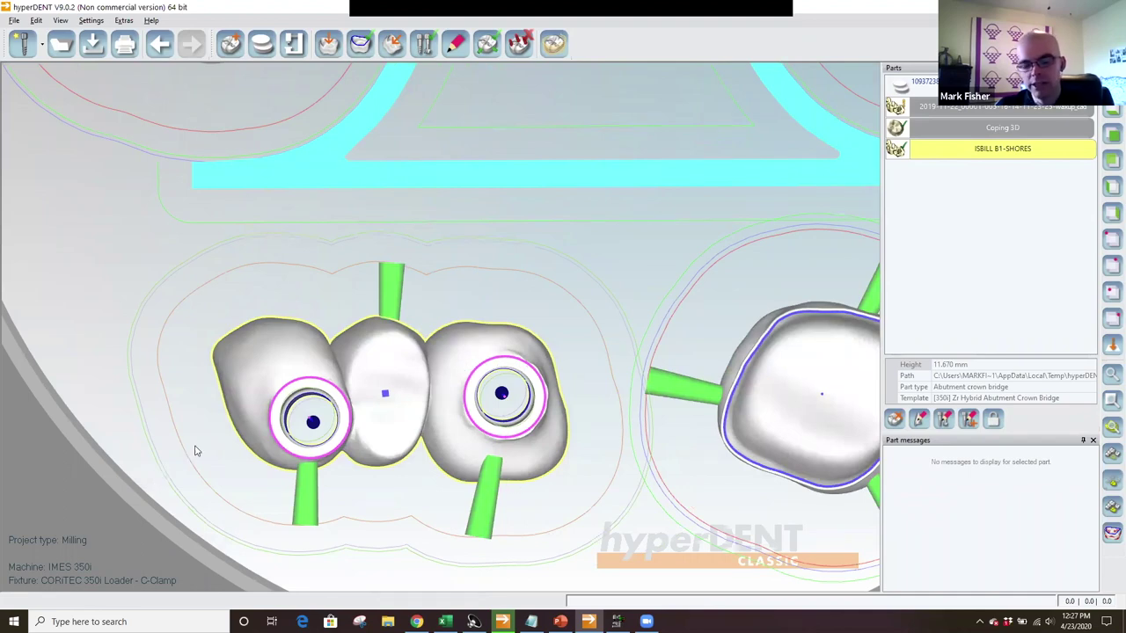
{"action": "middle_click_drag", "start_coordinate": [378, 440], "coordinate": [403, 416]}
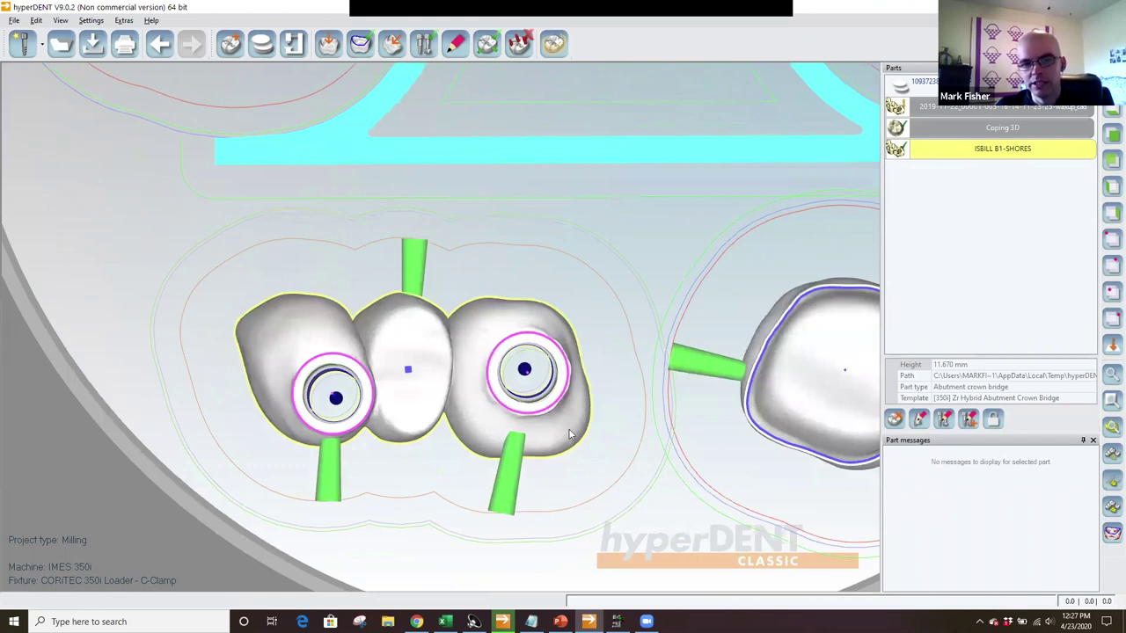
- Examine the three-unit bridge's two screw channels, insertion directions and pontic in a slightly tilted close-up
{"action": "scroll", "coordinate": [616, 465], "scroll_direction": "up", "scroll_amount": 1}
{"action": "scroll", "coordinate": [598, 428], "scroll_direction": "up", "scroll_amount": 3}
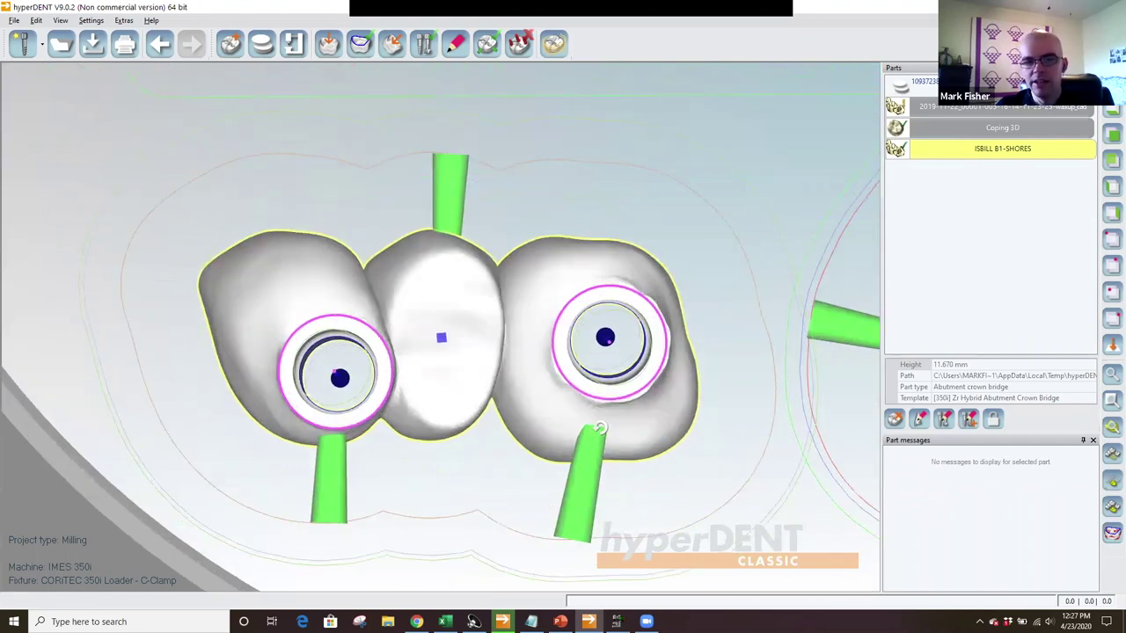
{"action": "right_click_drag", "start_coordinate": [600, 427], "coordinate": [602, 432]}
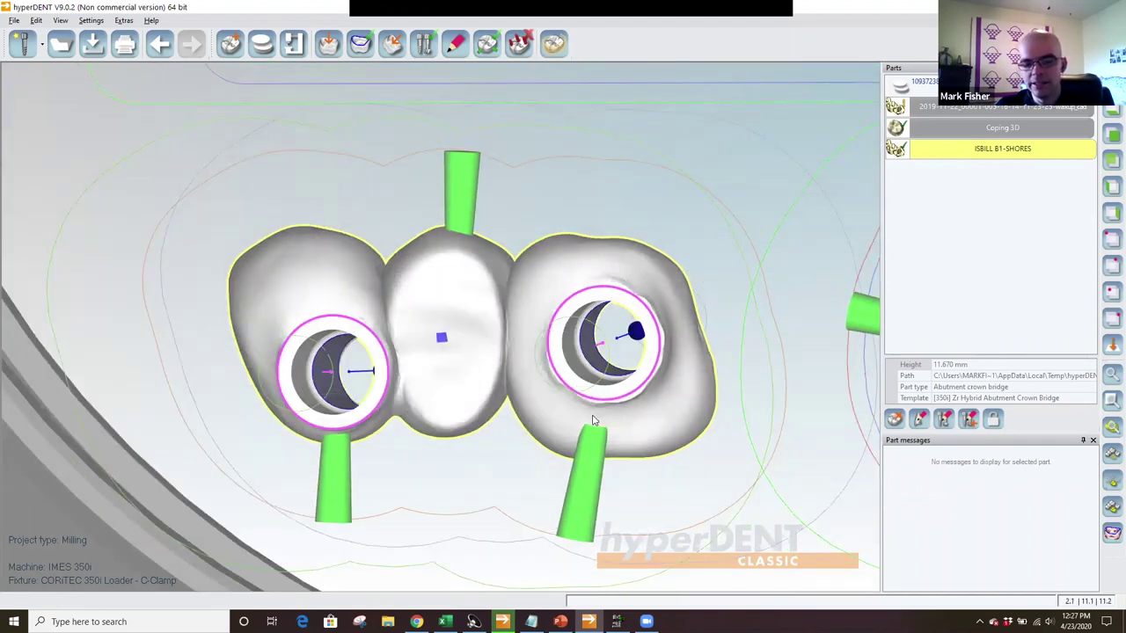
{"action": "mouse_move", "coordinate": [593, 421]}
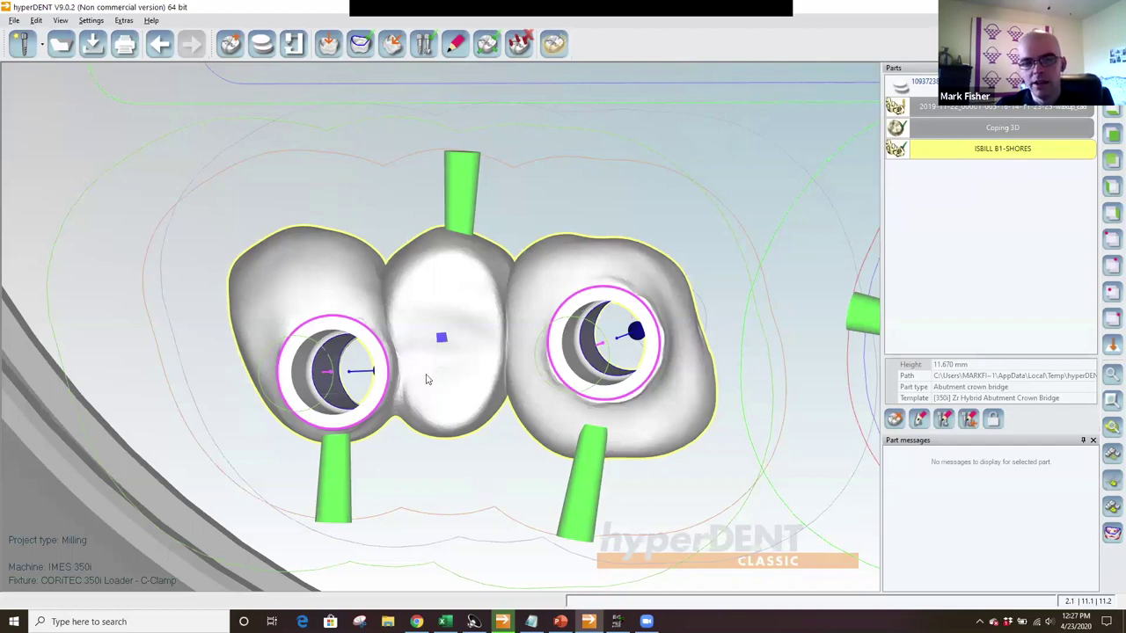
{"action": "mouse_move", "coordinate": [570, 343]}
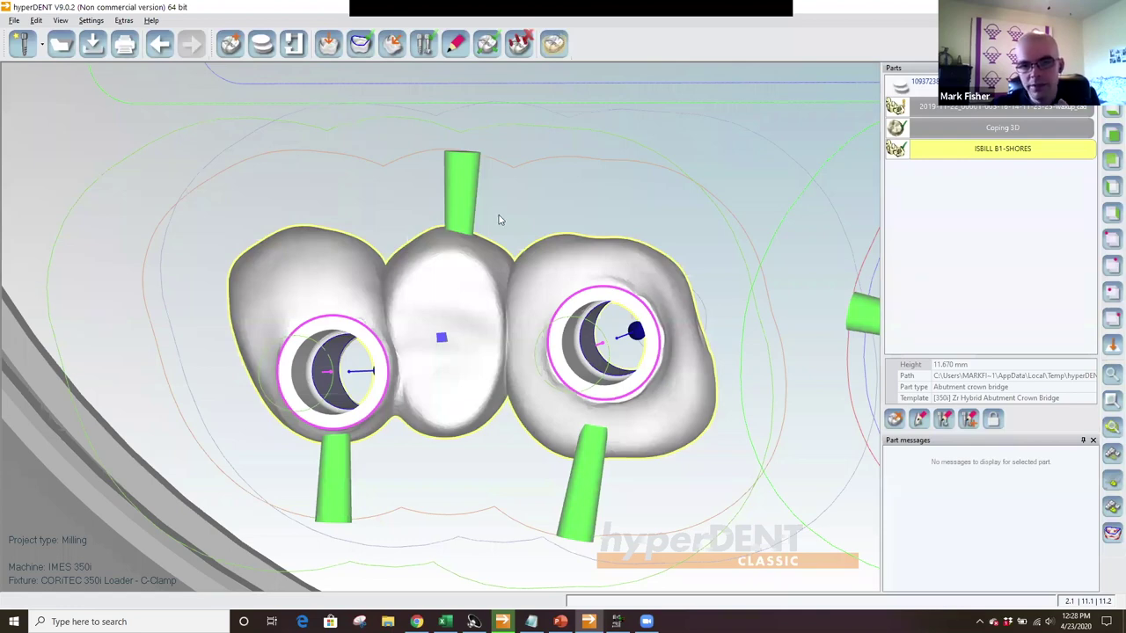
{"action": "mouse_move", "coordinate": [529, 298]}
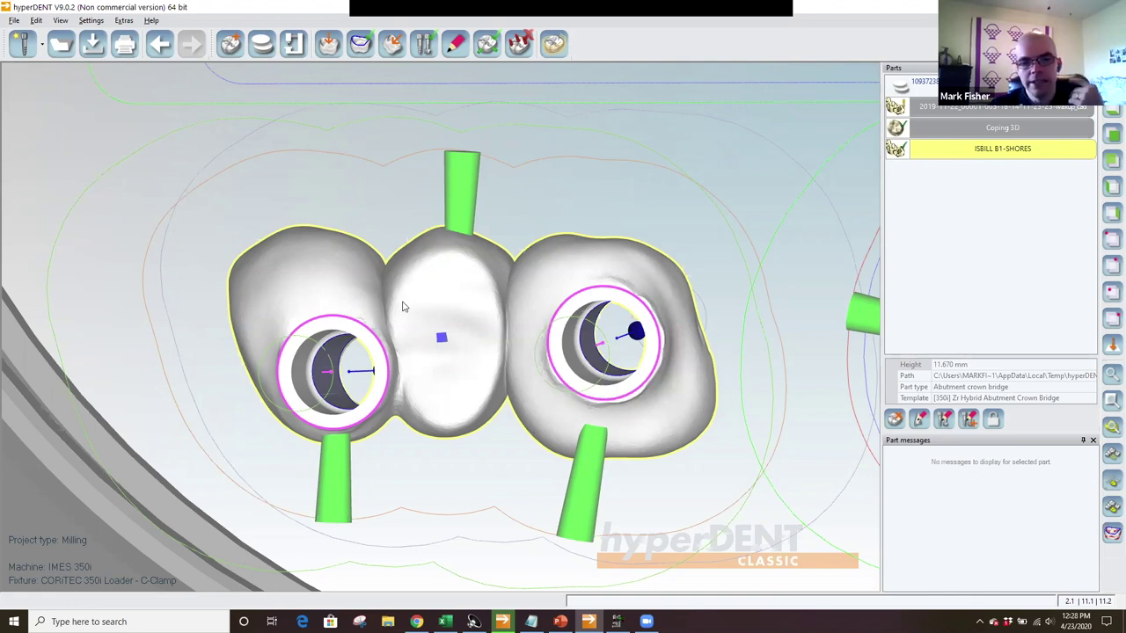
{"action": "scroll", "coordinate": [402, 306], "scroll_direction": "up", "scroll_amount": 2}
{"action": "scroll", "coordinate": [402, 307], "scroll_direction": "up", "scroll_amount": 2}
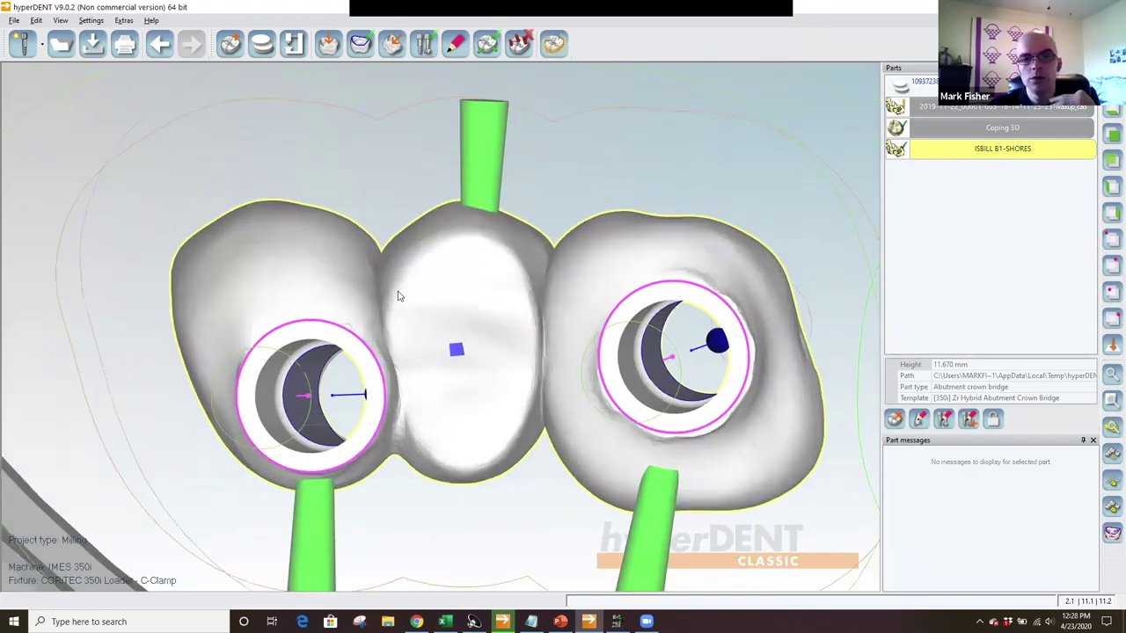
- In the three-unit bridge's overwritable template parameters, set the Finishing inside abutment bases (1mm) allowance to -0.025
{"action": "mouse_move", "coordinate": [393, 286]}
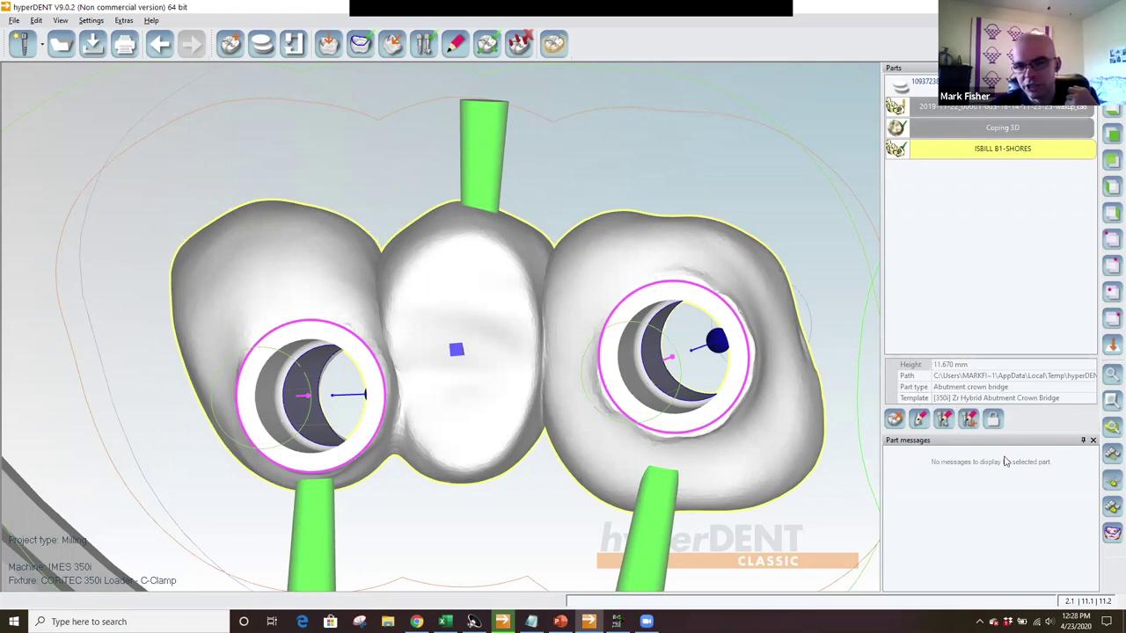
{"action": "left_click", "coordinate": [967, 419]}
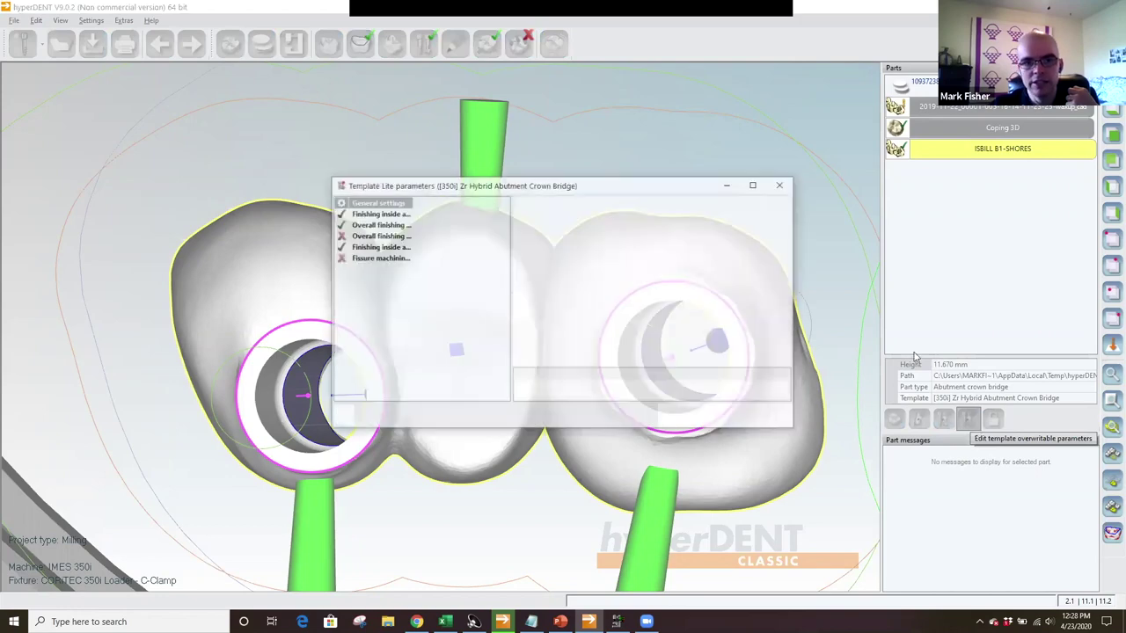
{"action": "left_click", "coordinate": [470, 249]}
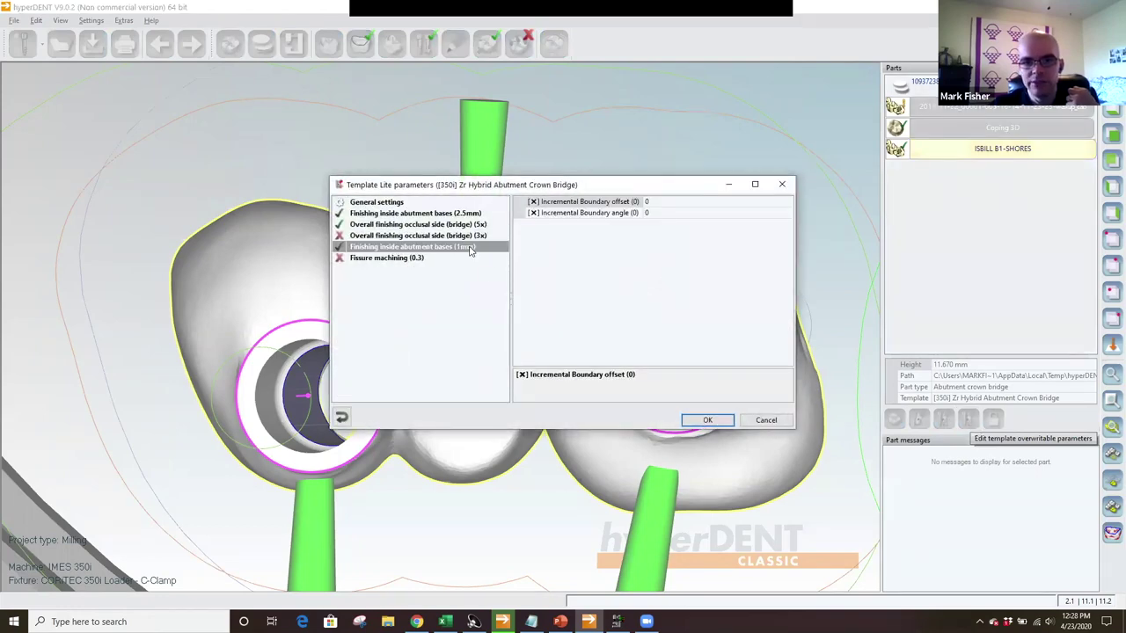
{"action": "left_click", "coordinate": [612, 202]}
{"action": "left_click_drag", "start_coordinate": [580, 202], "coordinate": [612, 203]}
{"action": "left_click_drag", "start_coordinate": [605, 374], "coordinate": [625, 247]}
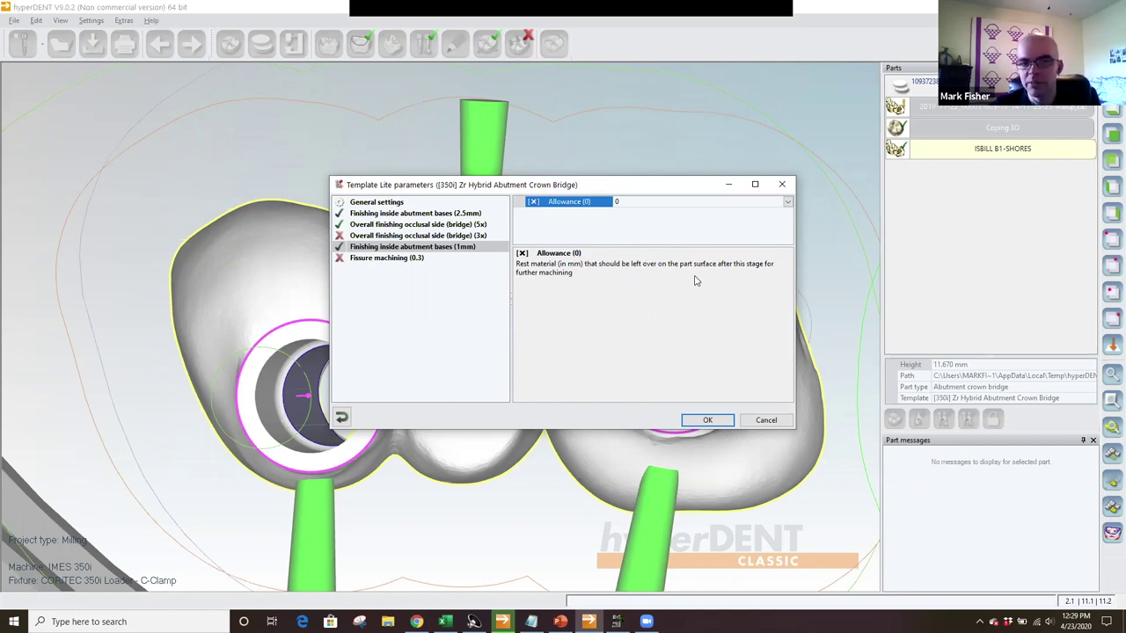
{"action": "left_click", "coordinate": [664, 203]}
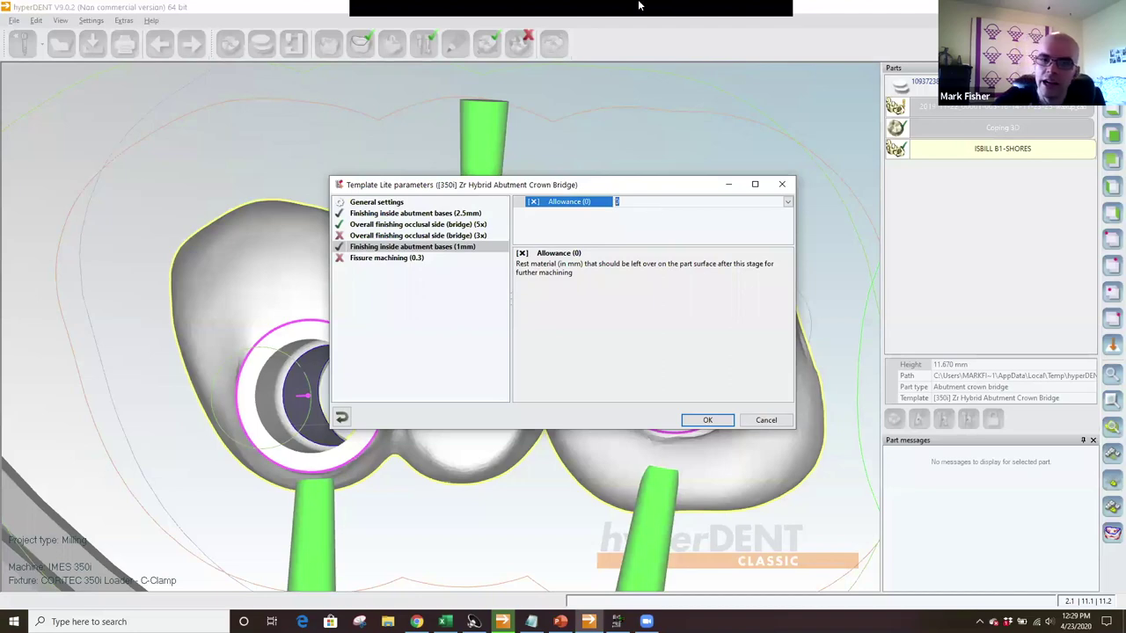
{"action": "type", "text": "-0.0"}
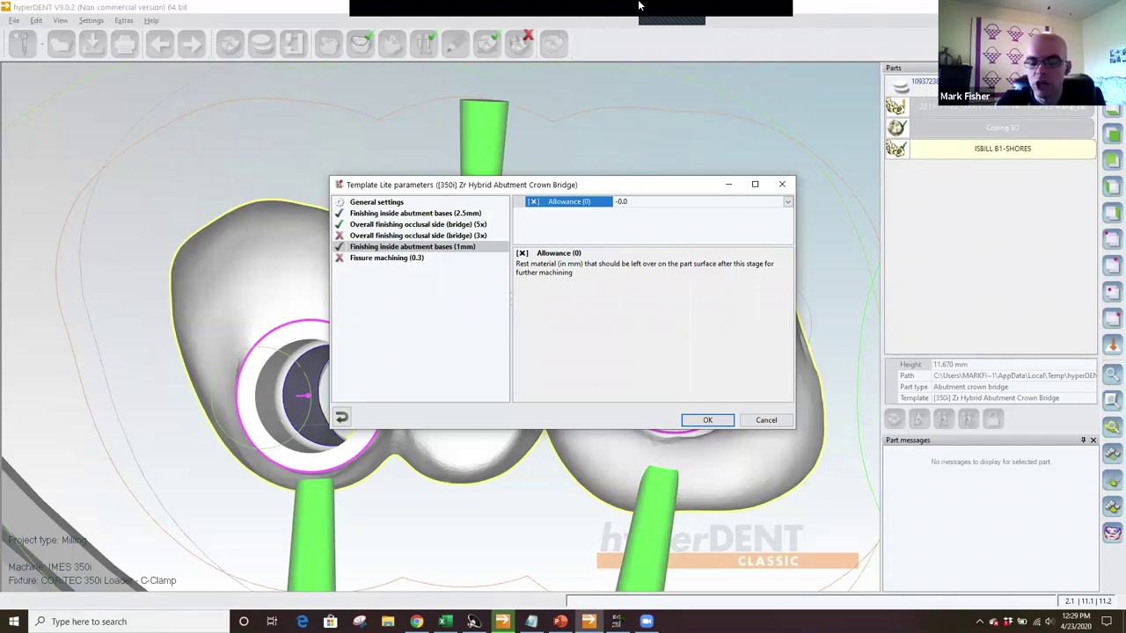
{"action": "type", "text": "25"}
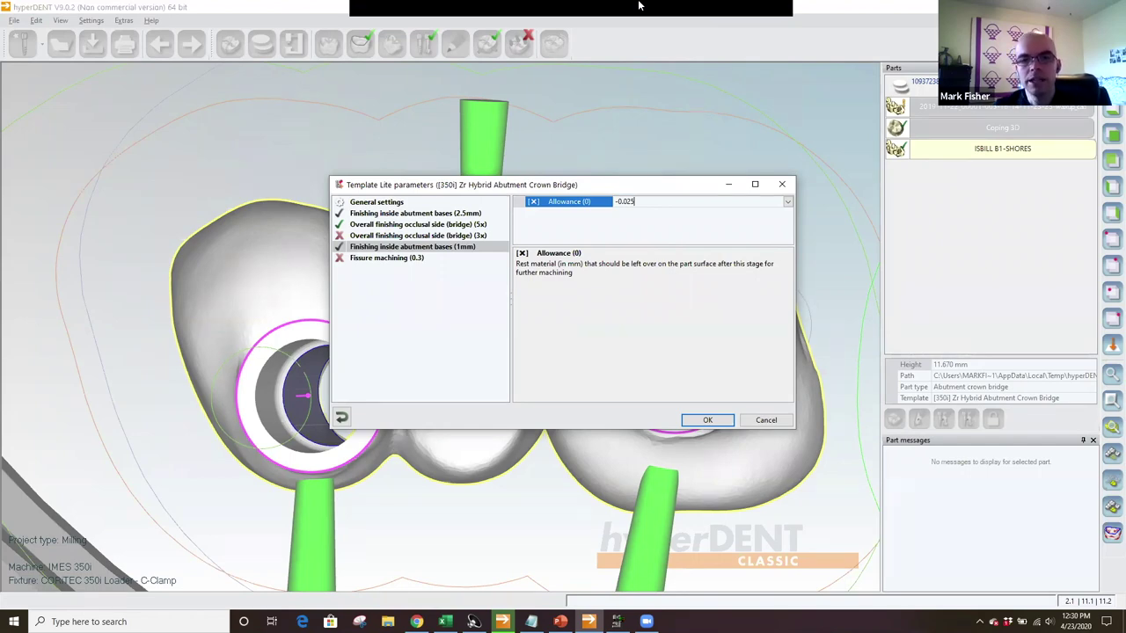
- Reset the allowance of Finishing inside abutment bases (1mm) to 0 and accept the bridge's template parameters
{"action": "left_click_drag", "start_coordinate": [444, 181], "coordinate": [170, 52]}
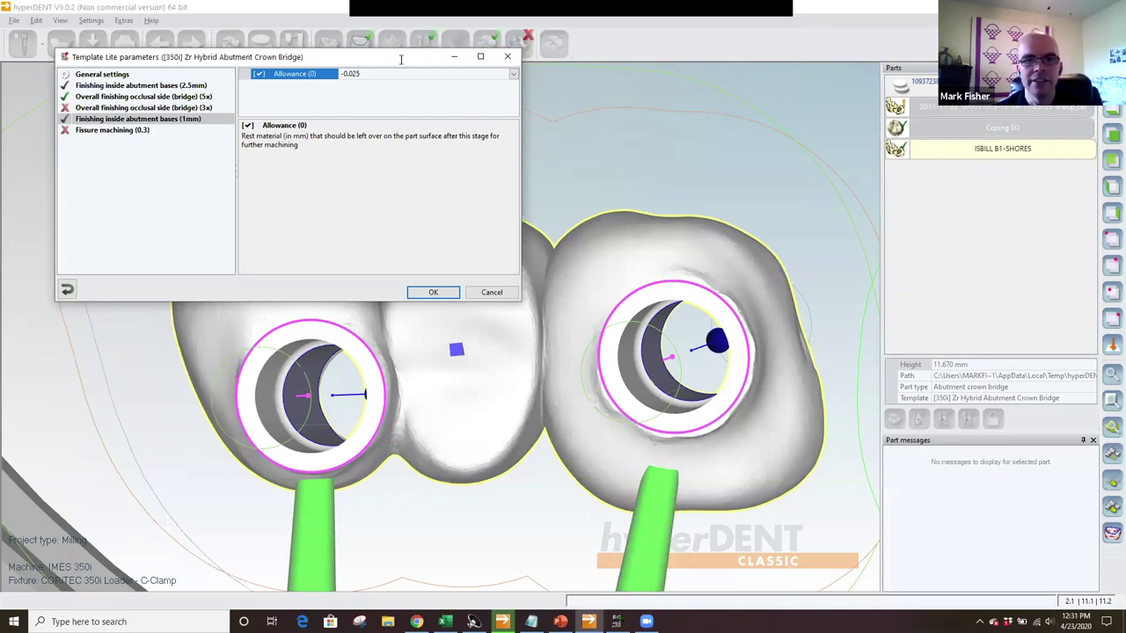
{"action": "left_click", "coordinate": [350, 74]}
{"action": "type", "text": "0"}
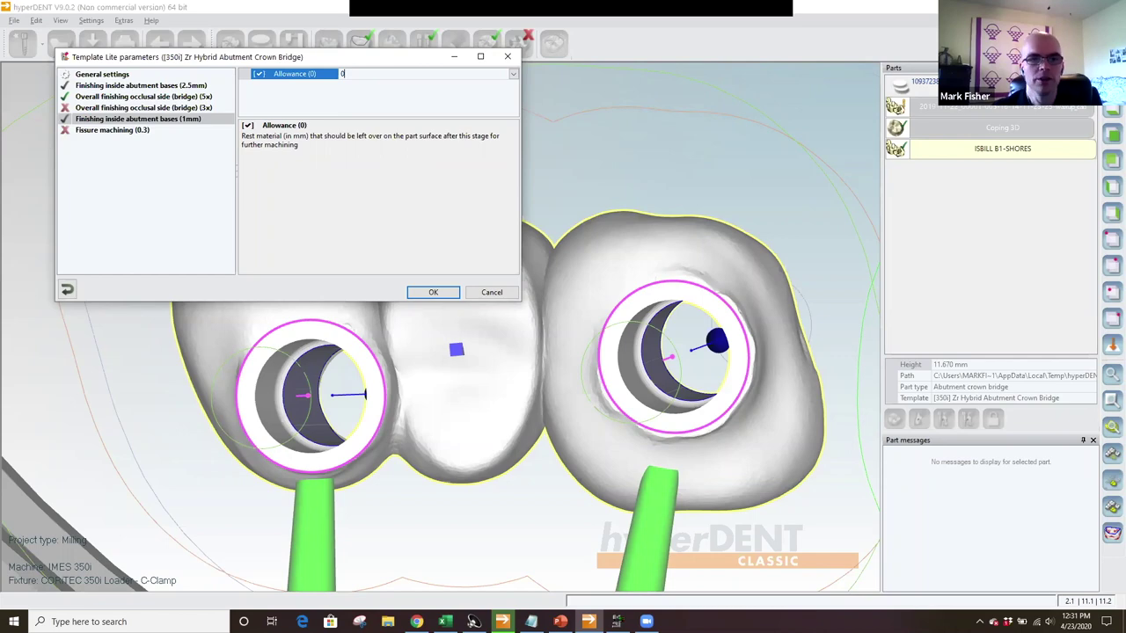
{"action": "left_click", "coordinate": [431, 293]}
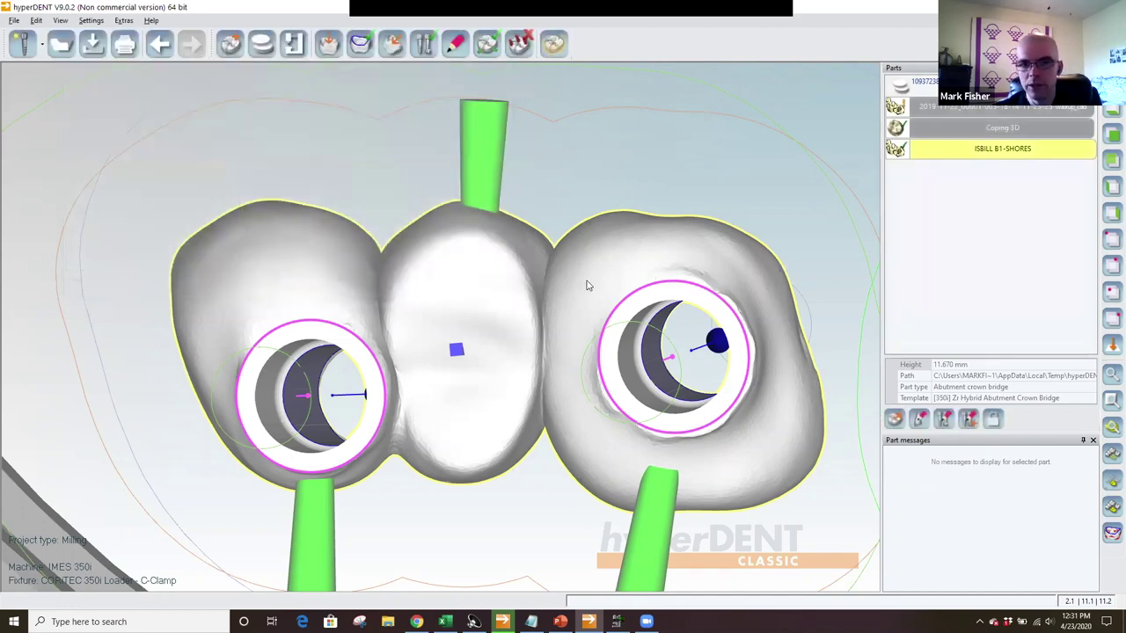
- Select the Coping 3D crown and set the Finishing inside copings allowance to 0.025 in its overwritable template parameters
{"action": "scroll", "coordinate": [585, 285], "scroll_direction": "down", "scroll_amount": 1}
{"action": "middle_click_drag", "start_coordinate": [326, 306], "coordinate": [344, 315]}
{"action": "scroll", "coordinate": [718, 348], "scroll_direction": "down", "scroll_amount": 2}
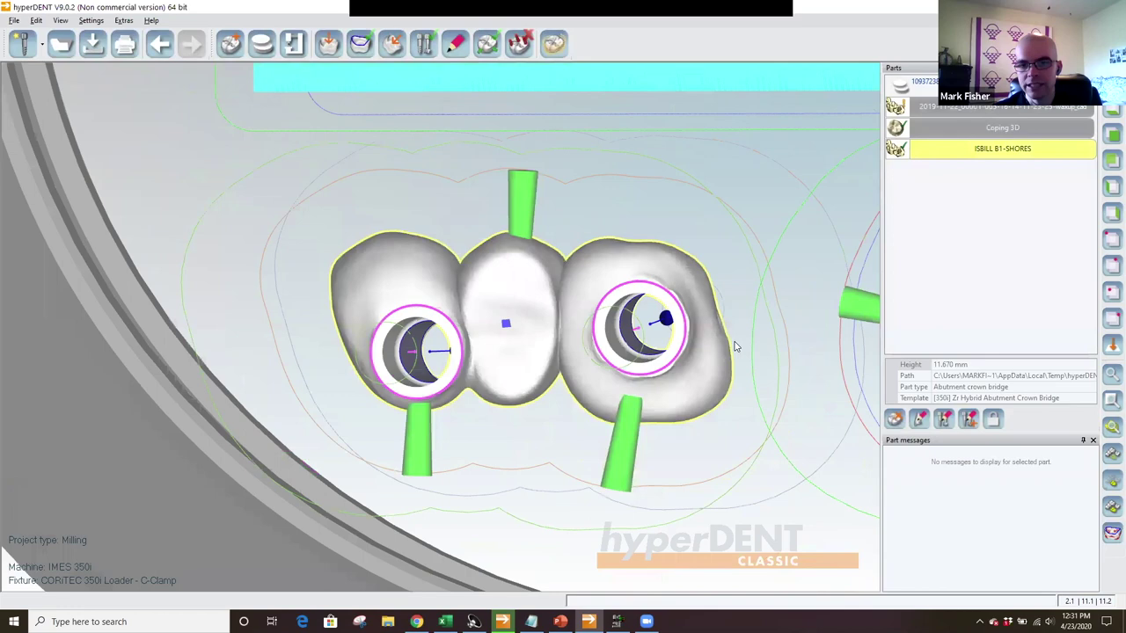
{"action": "middle_click_drag", "start_coordinate": [820, 358], "coordinate": [486, 387]}
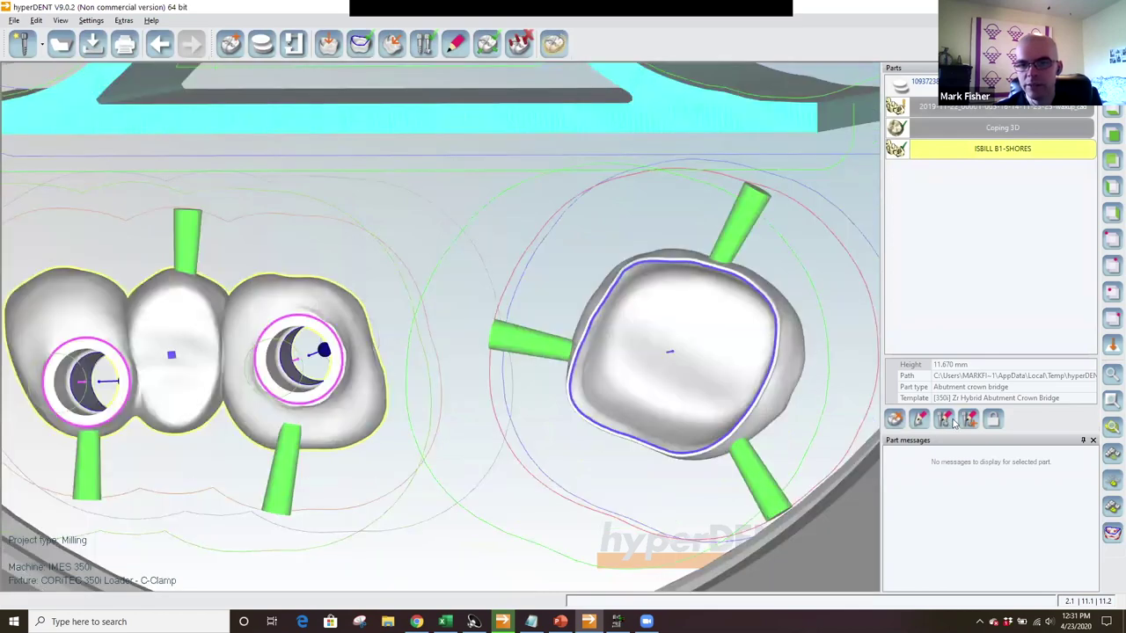
{"action": "left_click", "coordinate": [679, 337]}
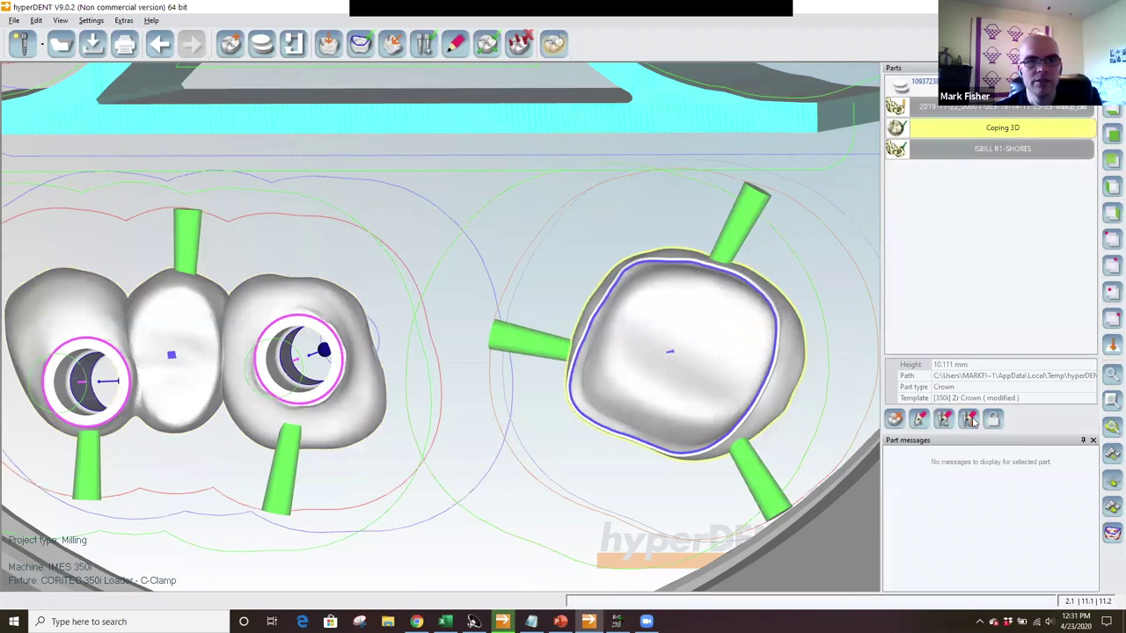
{"action": "left_click", "coordinate": [943, 419]}
{"action": "left_click", "coordinate": [113, 107]}
{"action": "left_click", "coordinate": [280, 74]}
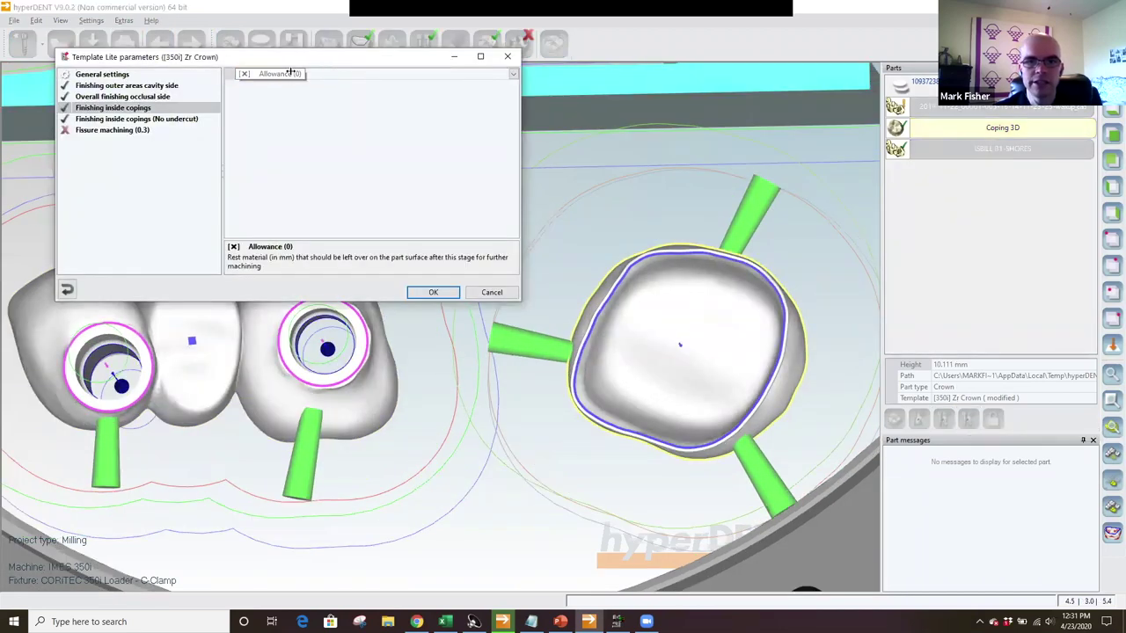
{"action": "left_click_drag", "start_coordinate": [291, 74], "coordinate": [306, 74]}
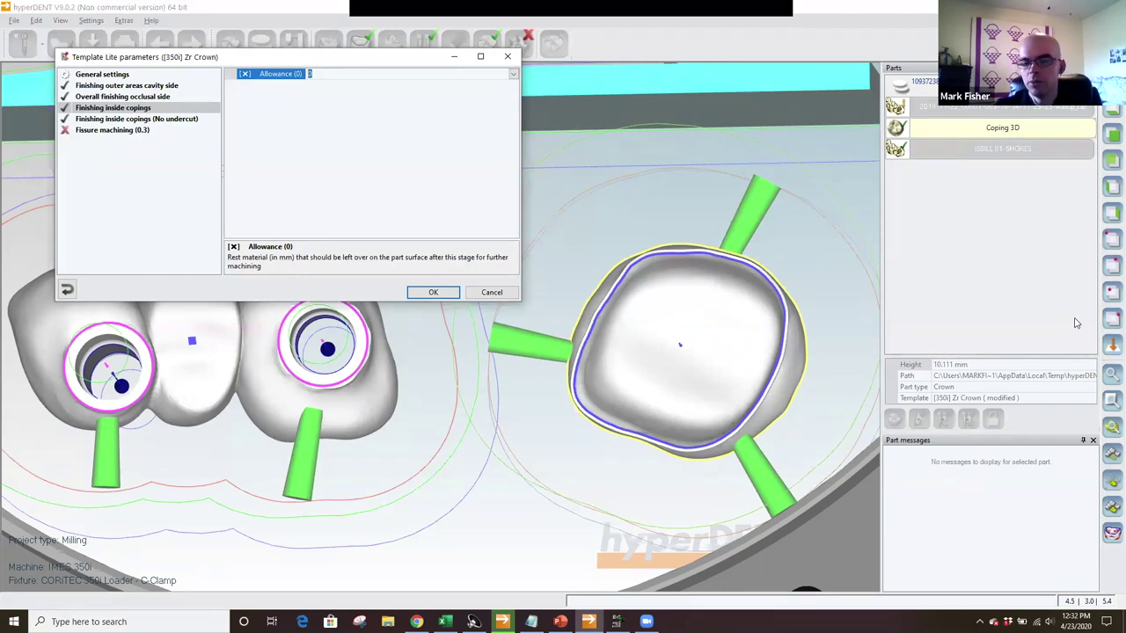
{"action": "type", "text": "0.025"}
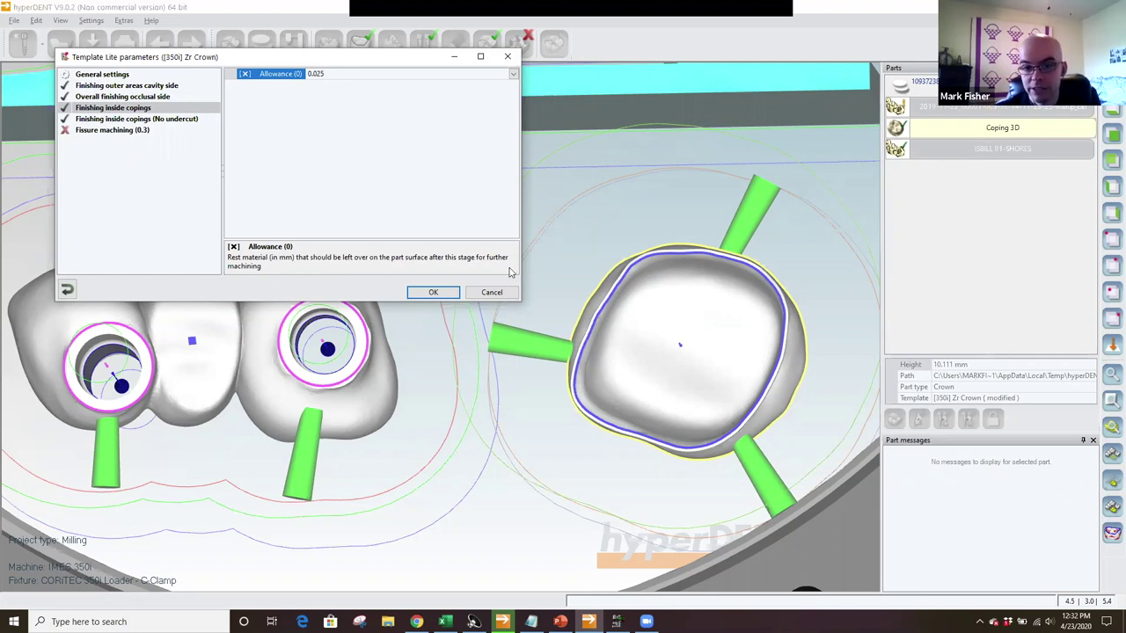
{"action": "left_click", "coordinate": [432, 294]}
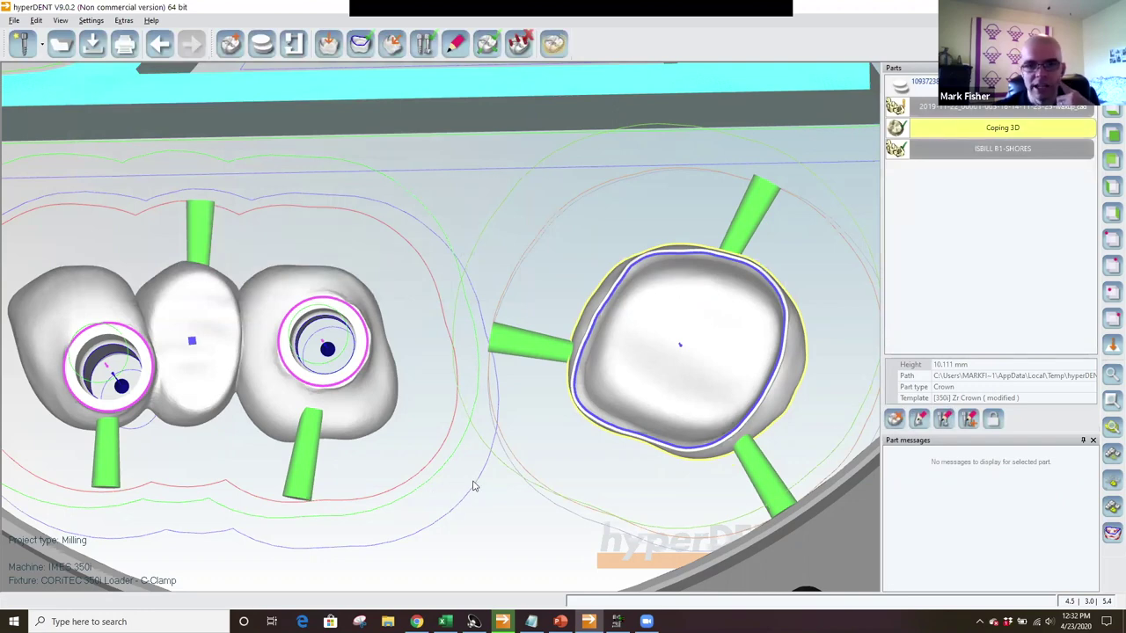
- Examine the whole nested blank in the bottom view, with the full-arch bridge, three-unit bridge, crown and fixture
{"action": "scroll", "coordinate": [515, 471], "scroll_direction": "down", "scroll_amount": 1}
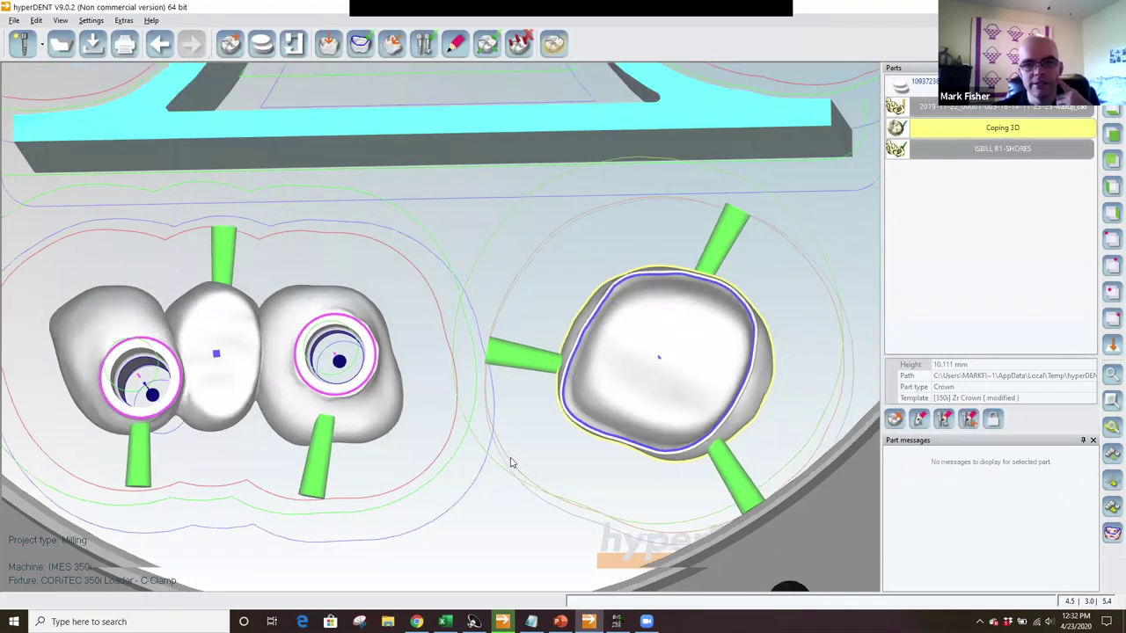
{"action": "scroll", "coordinate": [510, 466], "scroll_direction": "down", "scroll_amount": 3}
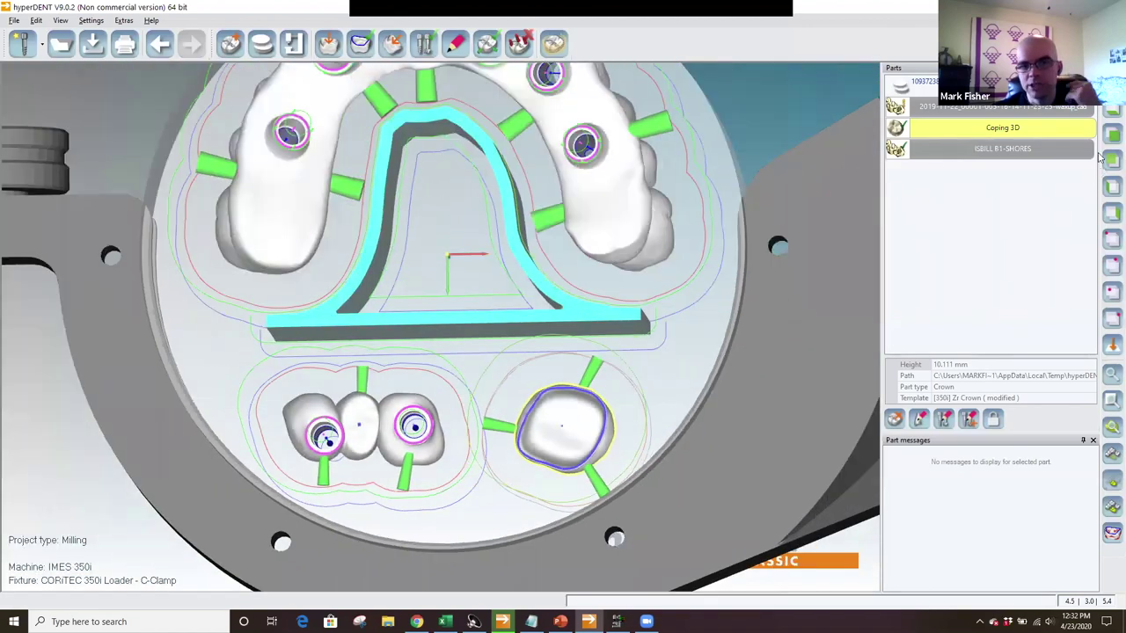
{"action": "left_click", "coordinate": [1112, 111]}
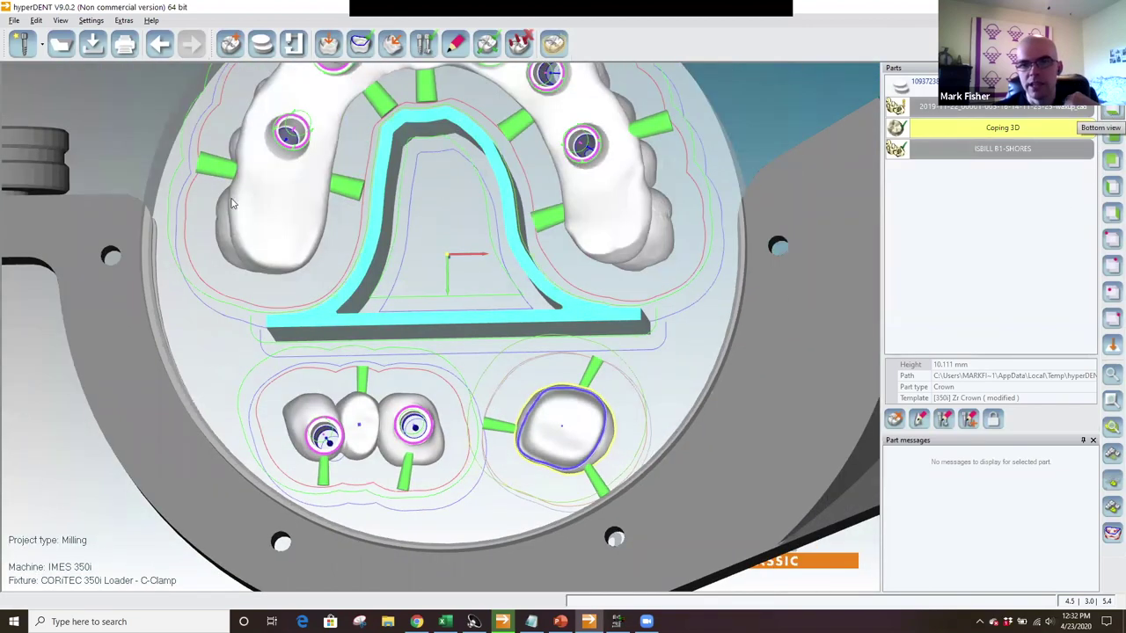
{"action": "scroll", "coordinate": [421, 250], "scroll_direction": "down", "scroll_amount": 2}
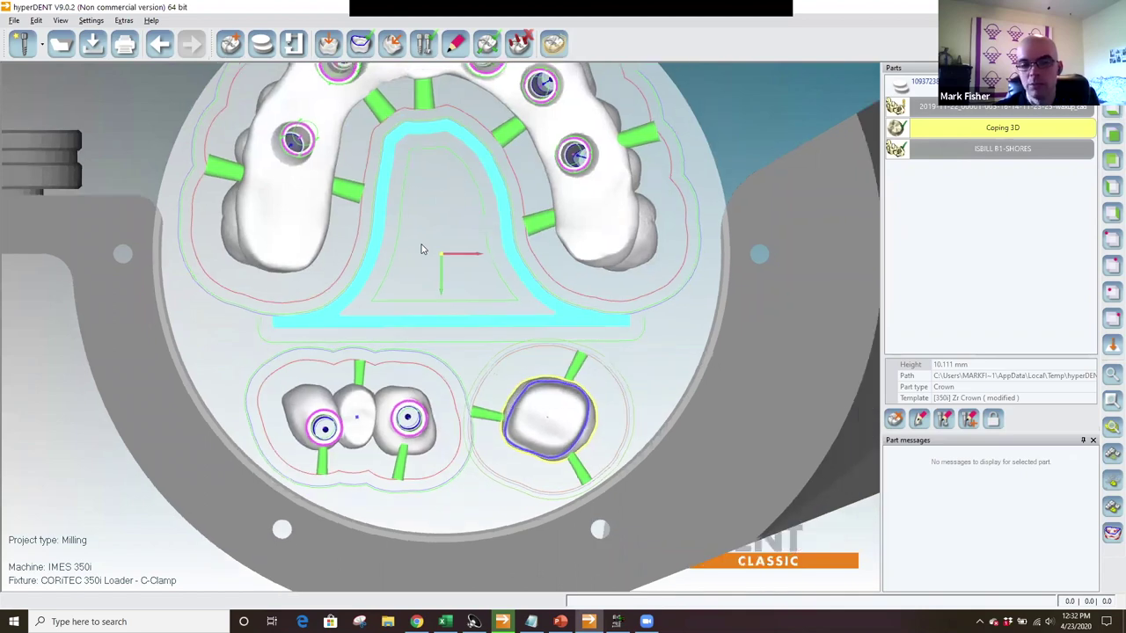
{"action": "scroll", "coordinate": [421, 250], "scroll_direction": "down", "scroll_amount": 2}
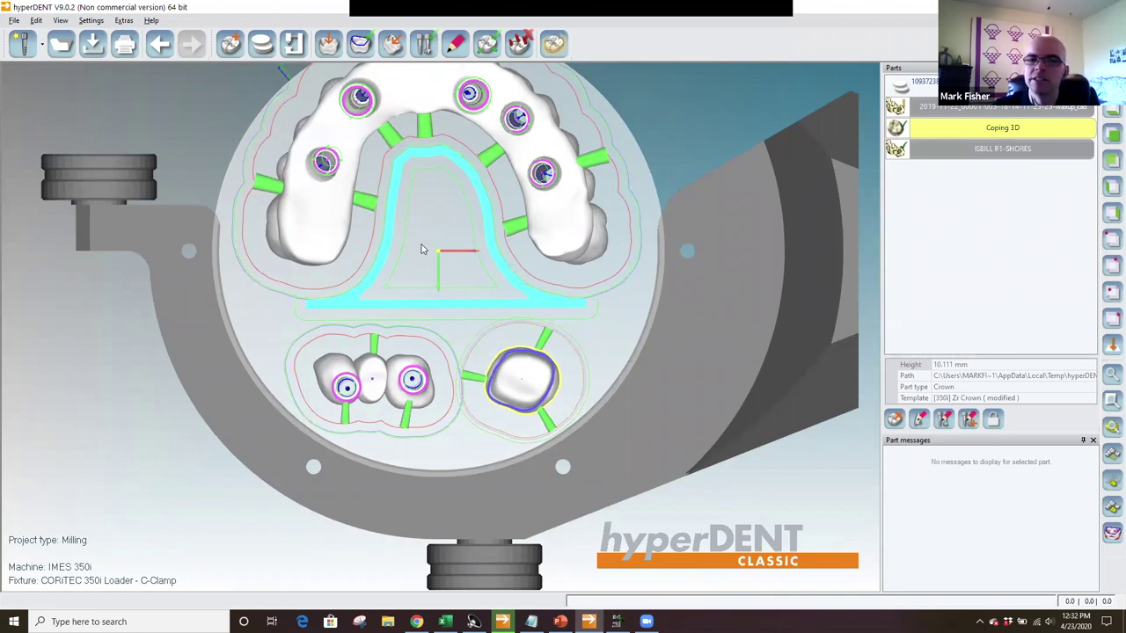
{"action": "middle_click_drag", "start_coordinate": [464, 284], "coordinate": [455, 346]}
{"action": "middle_click_drag", "start_coordinate": [566, 292], "coordinate": [563, 334]}
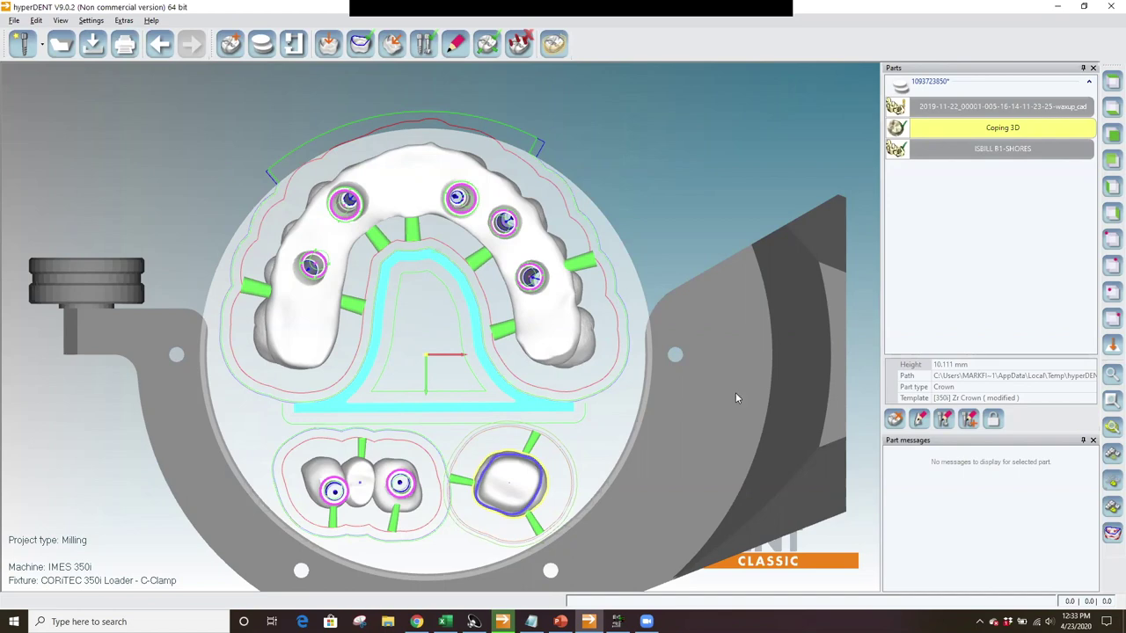
{"action": "left_click", "coordinate": [692, 364]}
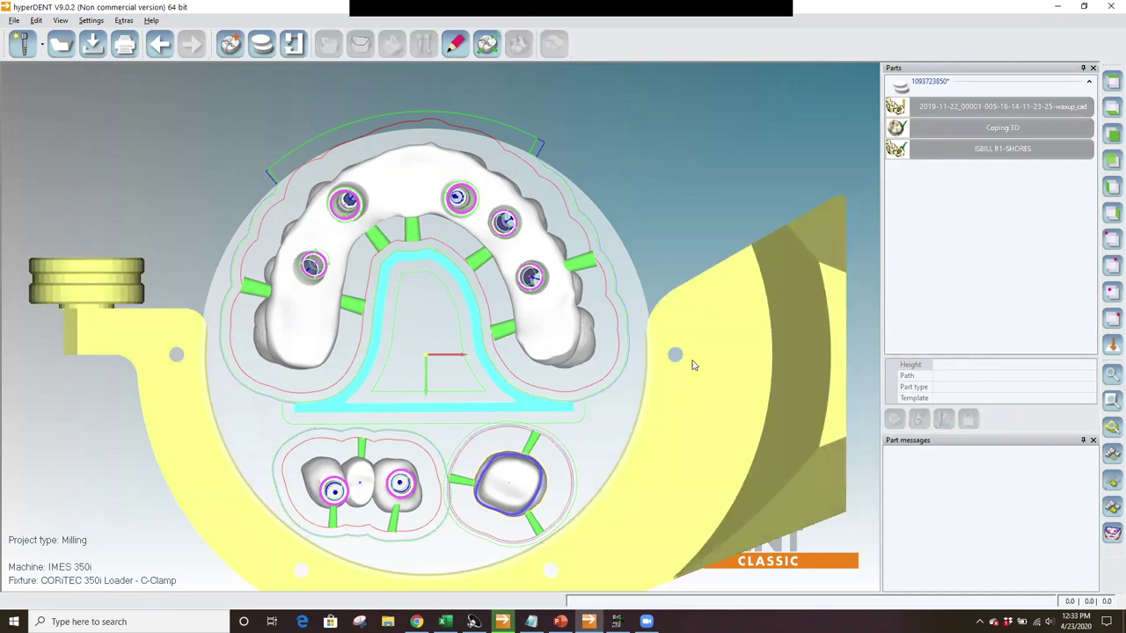
{"action": "left_click", "coordinate": [638, 193]}
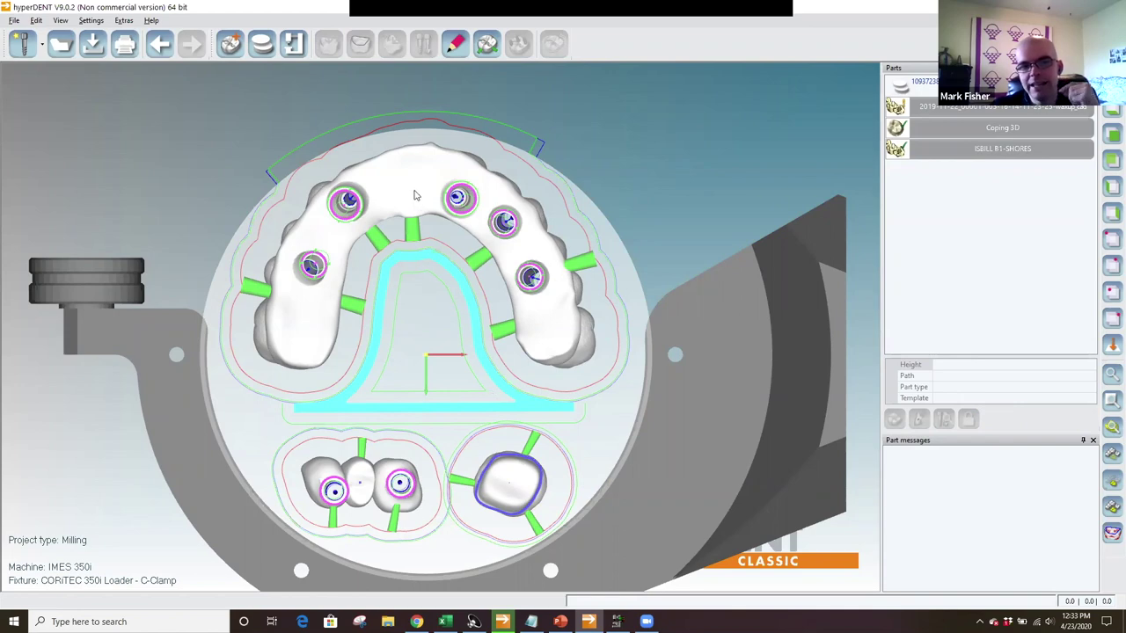
{"action": "mouse_move", "coordinate": [411, 203]}
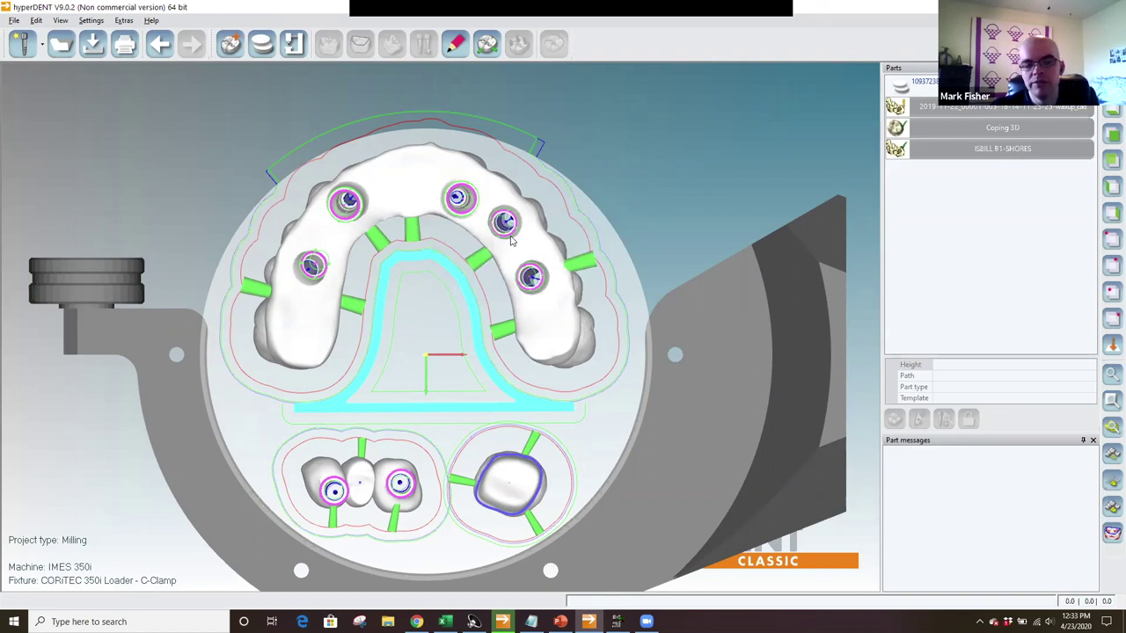
- Switch to hyperVIEW and open the machine properties of the IMES 350i from the machine administration
{"action": "left_click", "coordinate": [618, 621]}
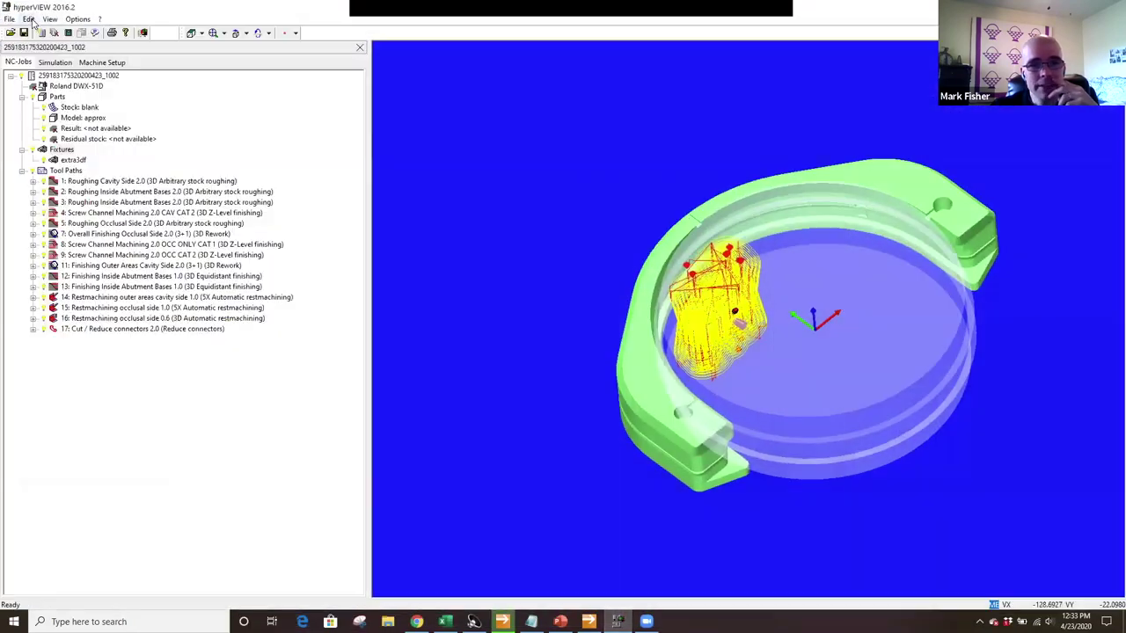
{"action": "left_click", "coordinate": [29, 18]}
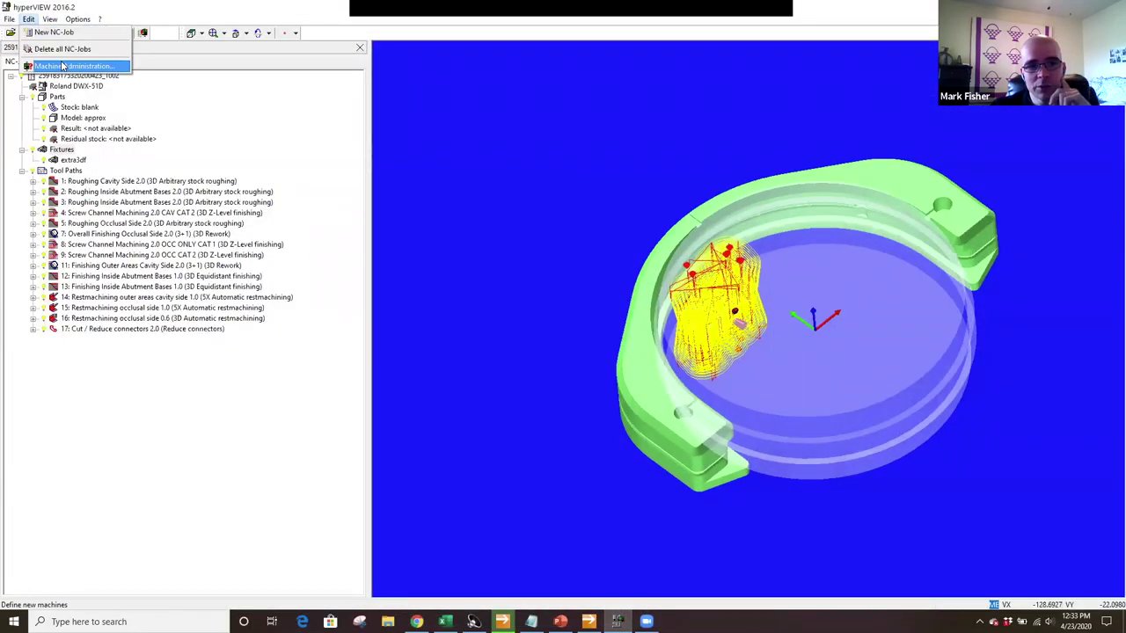
{"action": "left_click", "coordinate": [62, 66]}
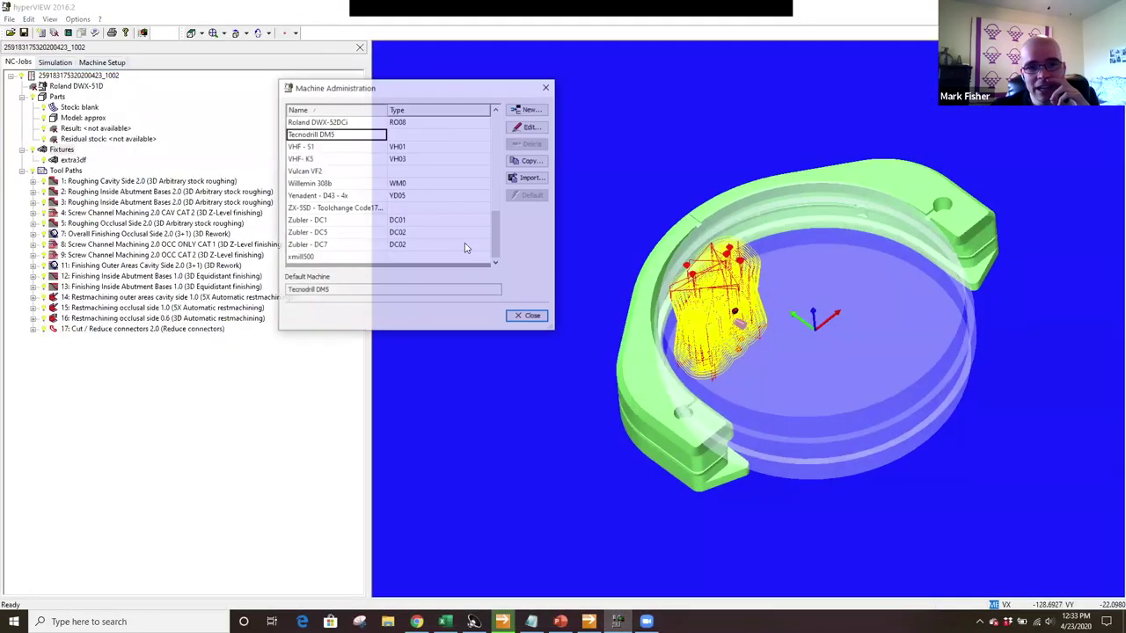
{"action": "scroll", "coordinate": [400, 233], "scroll_direction": "up", "scroll_amount": 7}
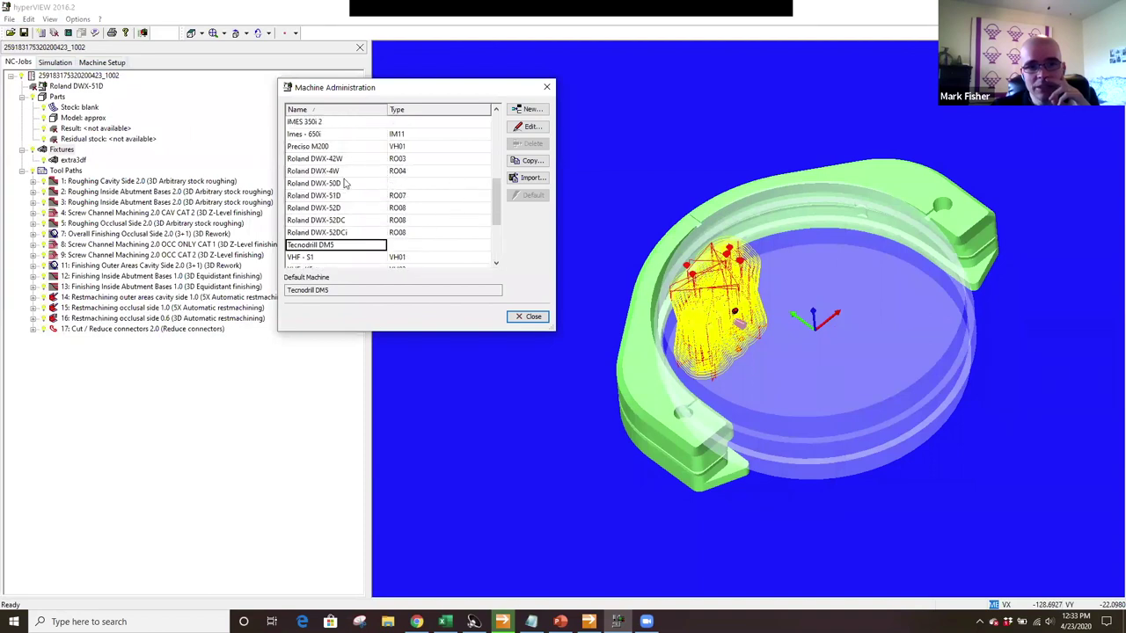
{"action": "left_click", "coordinate": [321, 222]}
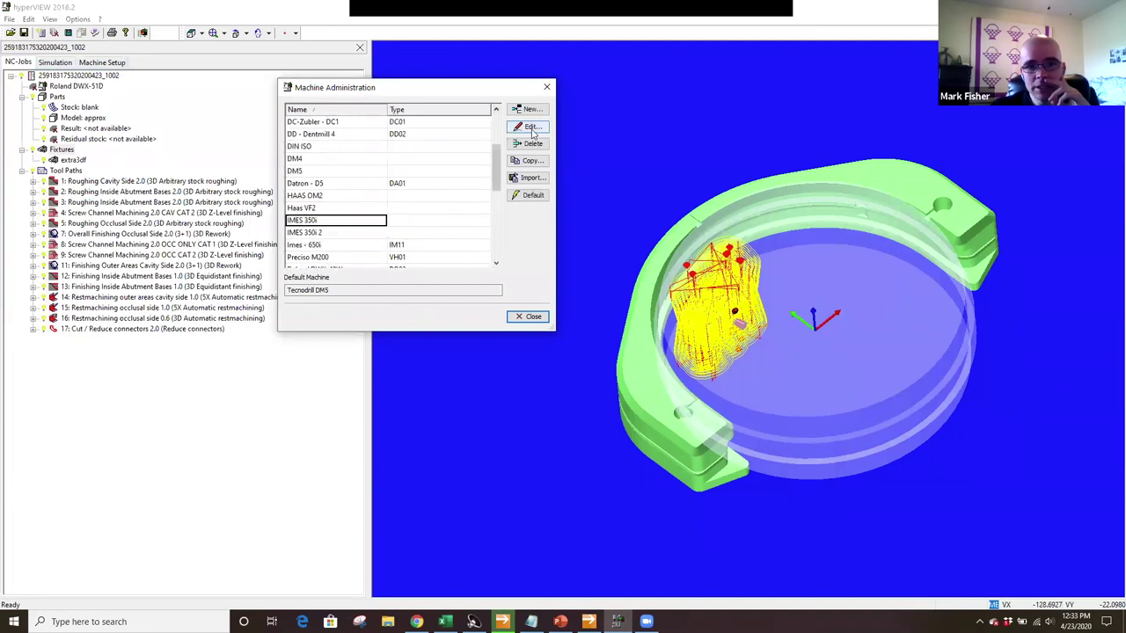
{"action": "left_click", "coordinate": [530, 128]}
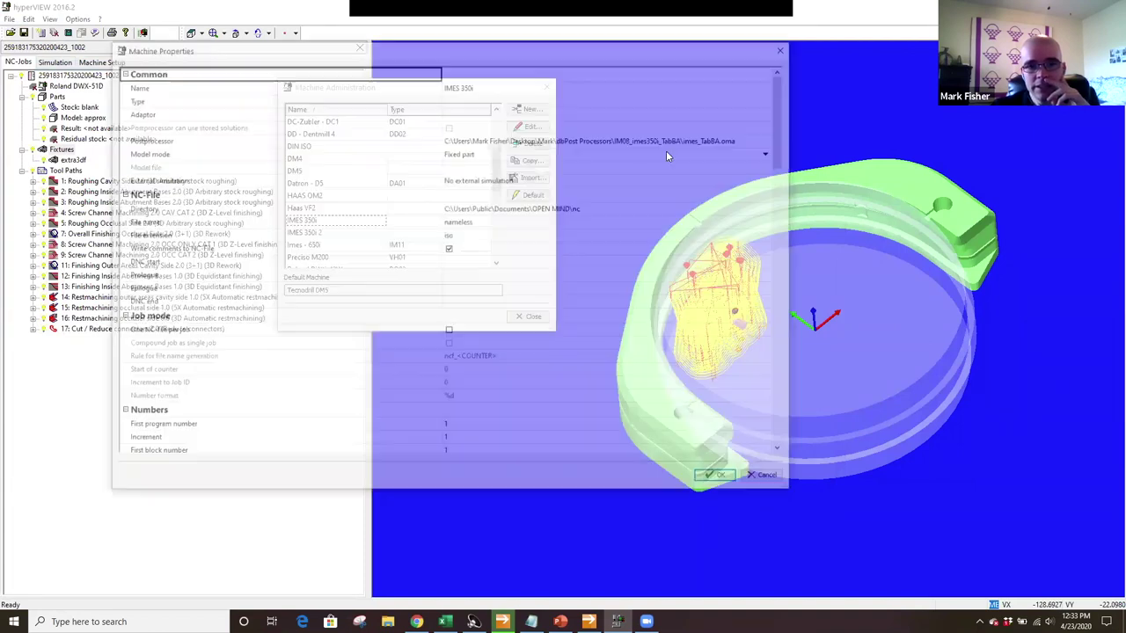
- Open the IMES 350i postprocessor configuration and inspect the B- and A-axis limits, selecting the minimum_B value
{"action": "left_click", "coordinate": [737, 138]}
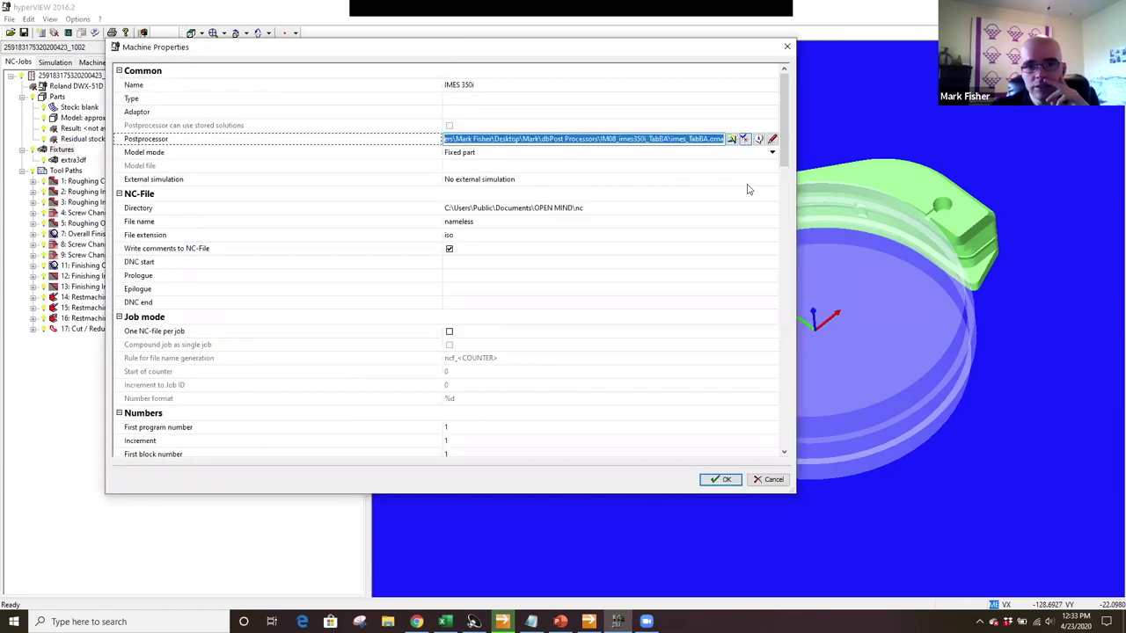
{"action": "left_click", "coordinate": [746, 138]}
{"action": "left_click_drag", "start_coordinate": [556, 269], "coordinate": [555, 415]}
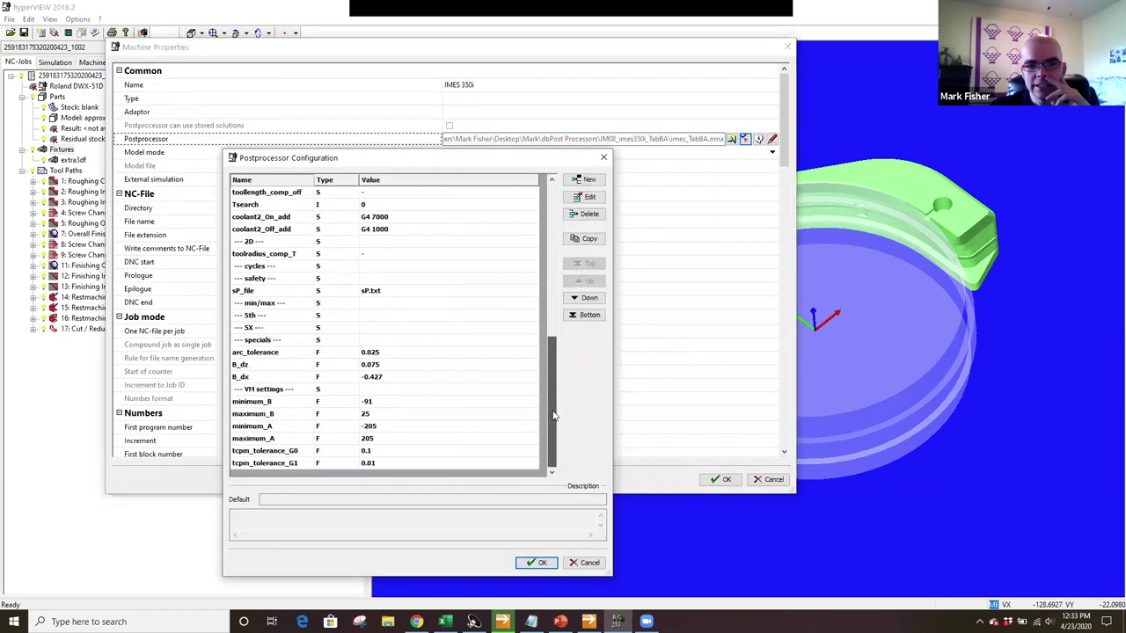
{"action": "left_click", "coordinate": [382, 404]}
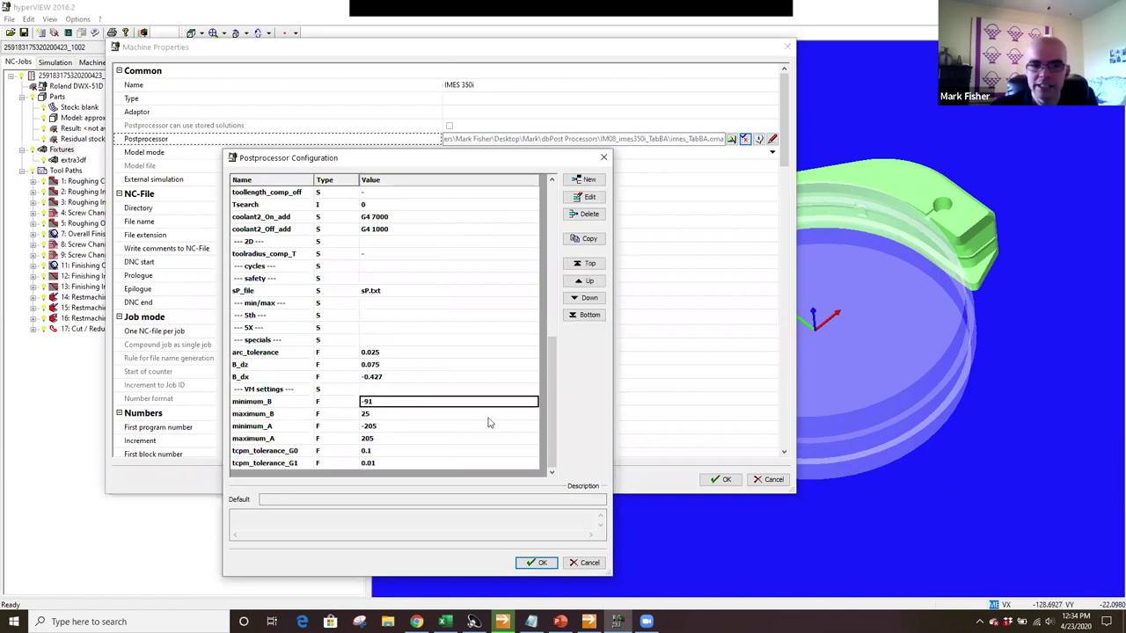
- Try -25 as the minimum_B axis limit in the postprocessor configuration, then clear the entry
{"action": "type", "text": "25"}
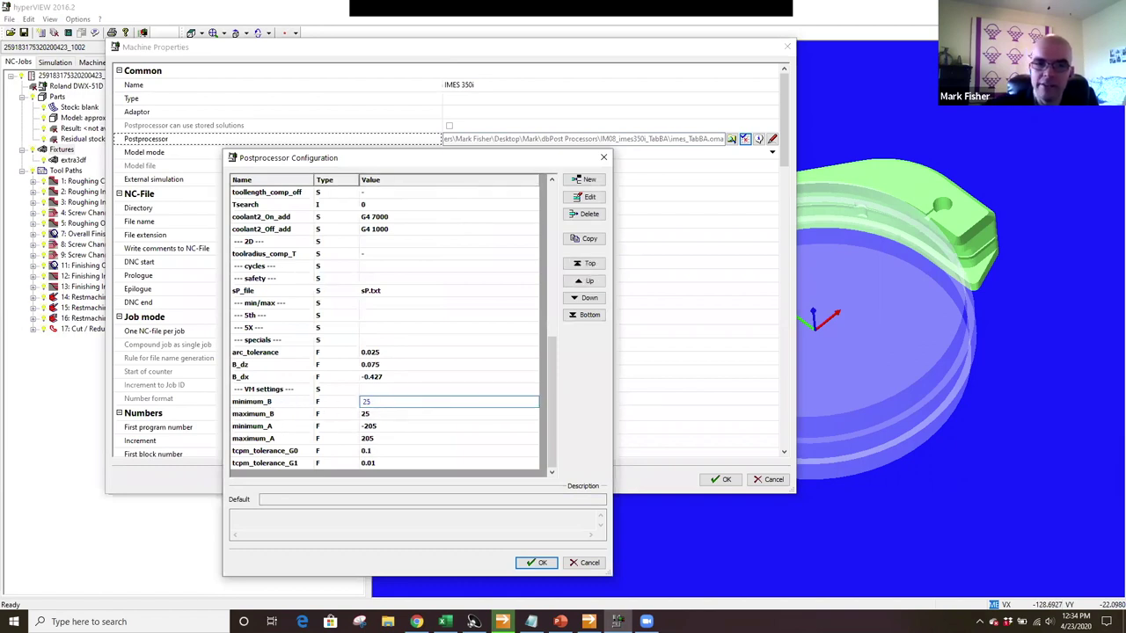
{"action": "key", "text": "BackSpace"}
{"action": "key", "text": "BackSpace"}
{"action": "type", "text": "-25"}
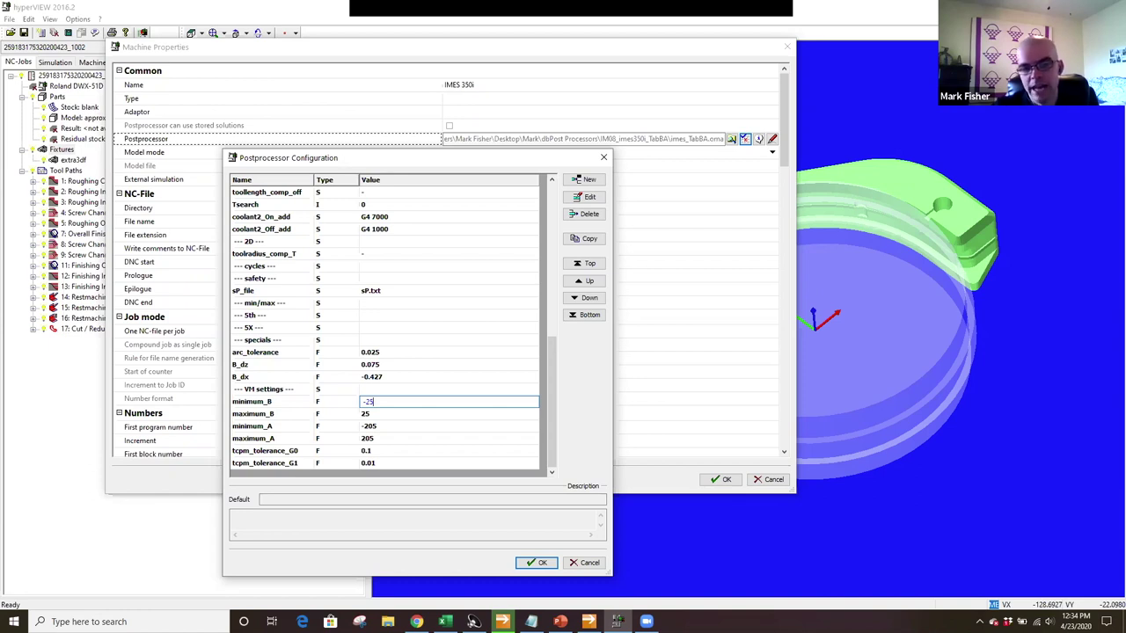
{"action": "key", "text": "BackSpace"}
{"action": "key", "text": "BackSpace"}
{"action": "key", "text": "BackSpace"}
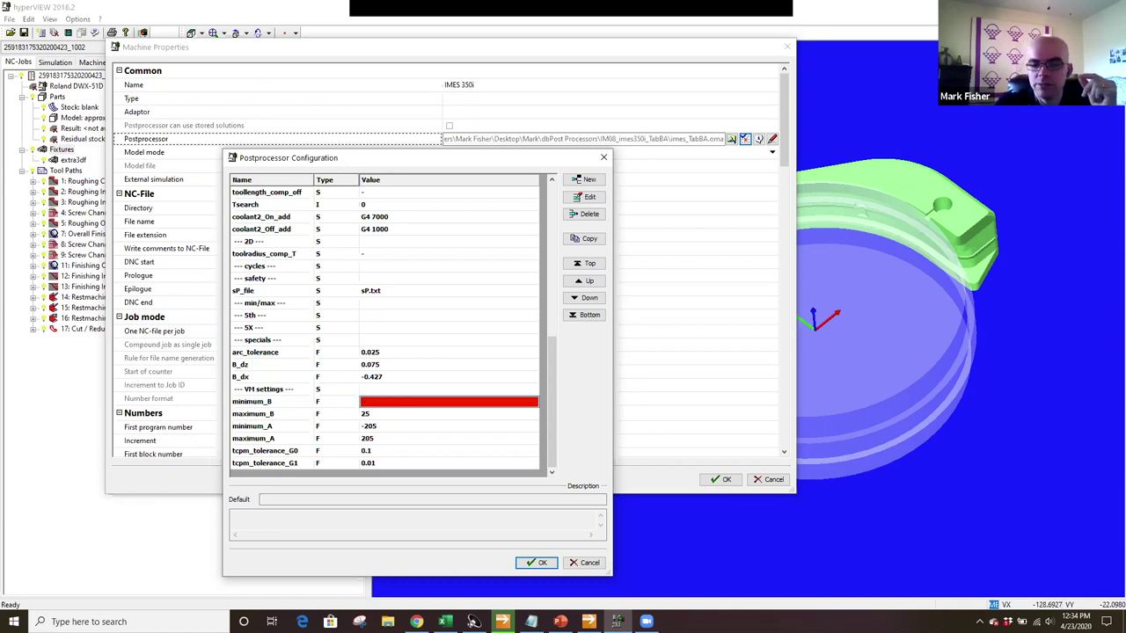
- Set minimum_B back to -91, confirm the postprocessor configuration and the IMES 350i machine properties, and close the machine administration
{"action": "type", "text": "-91"}
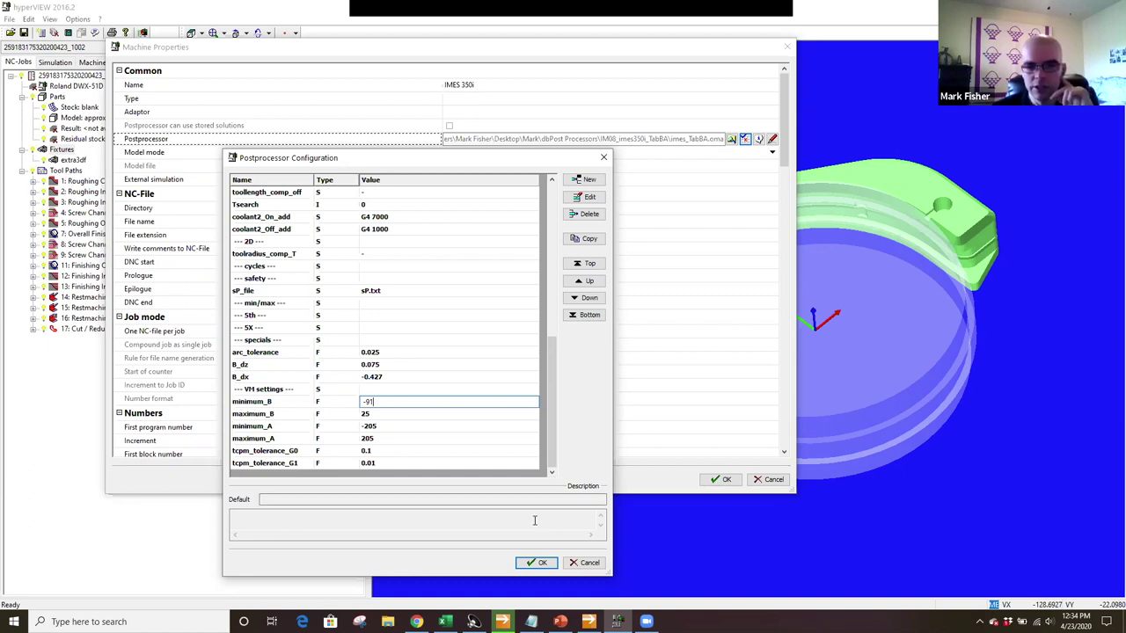
{"action": "left_click", "coordinate": [542, 563]}
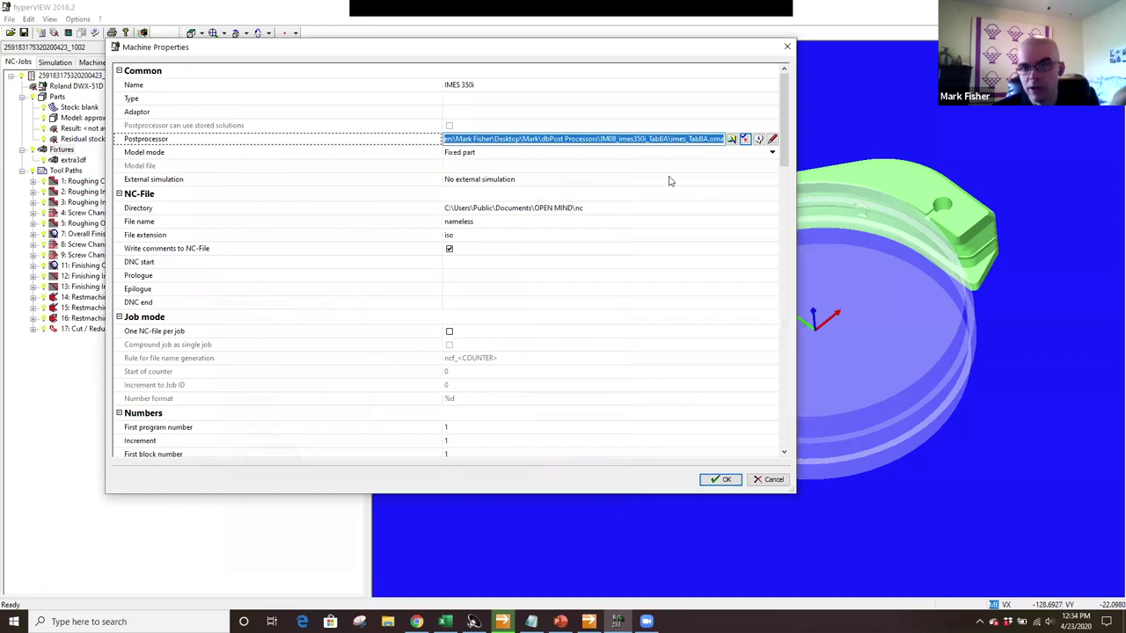
{"action": "left_click", "coordinate": [722, 479]}
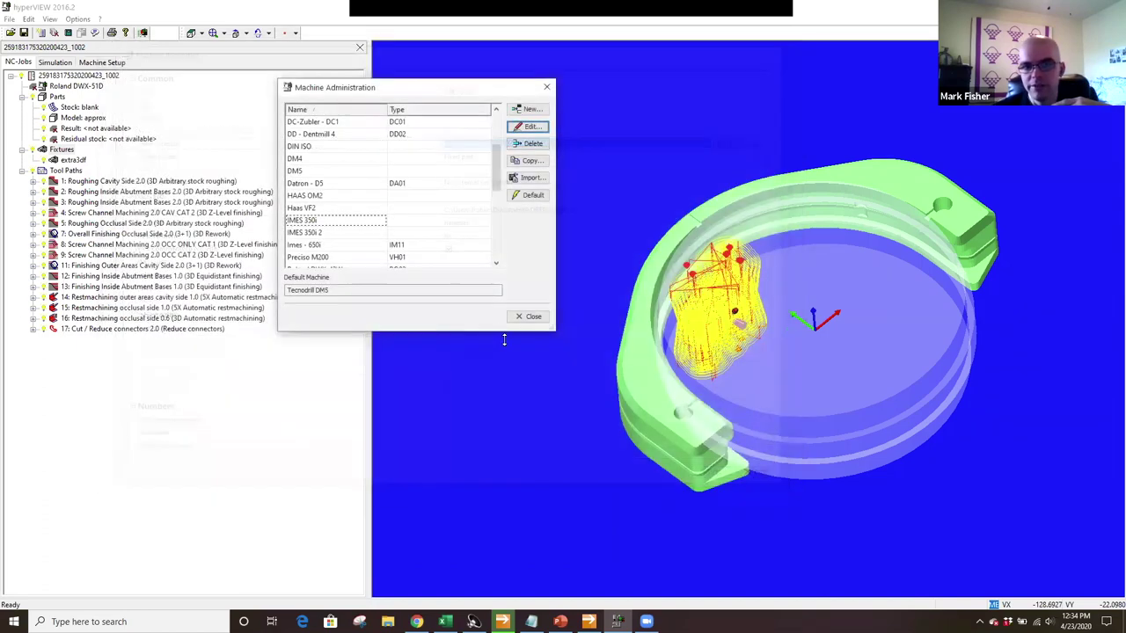
{"action": "left_click", "coordinate": [528, 317]}
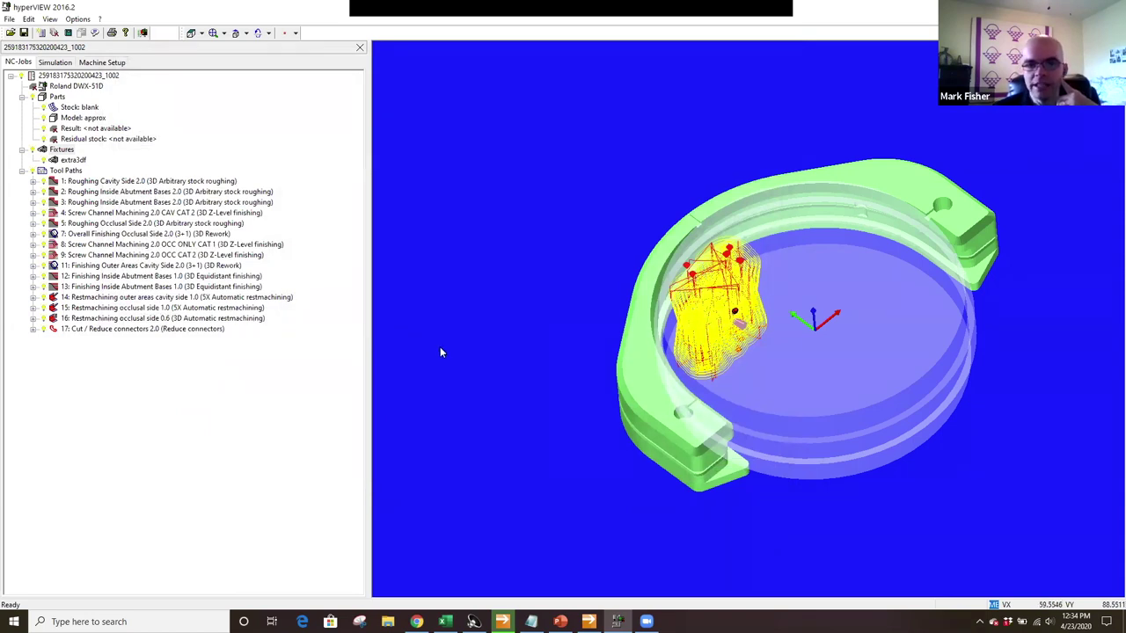
- Switch back to hyperDENT Classic and examine the nested full-arch bridge within the blank height, ending in a straight side view
{"action": "key", "text": "alt+Tab"}
{"action": "scroll", "coordinate": [581, 264], "scroll_direction": "down", "scroll_amount": 3}
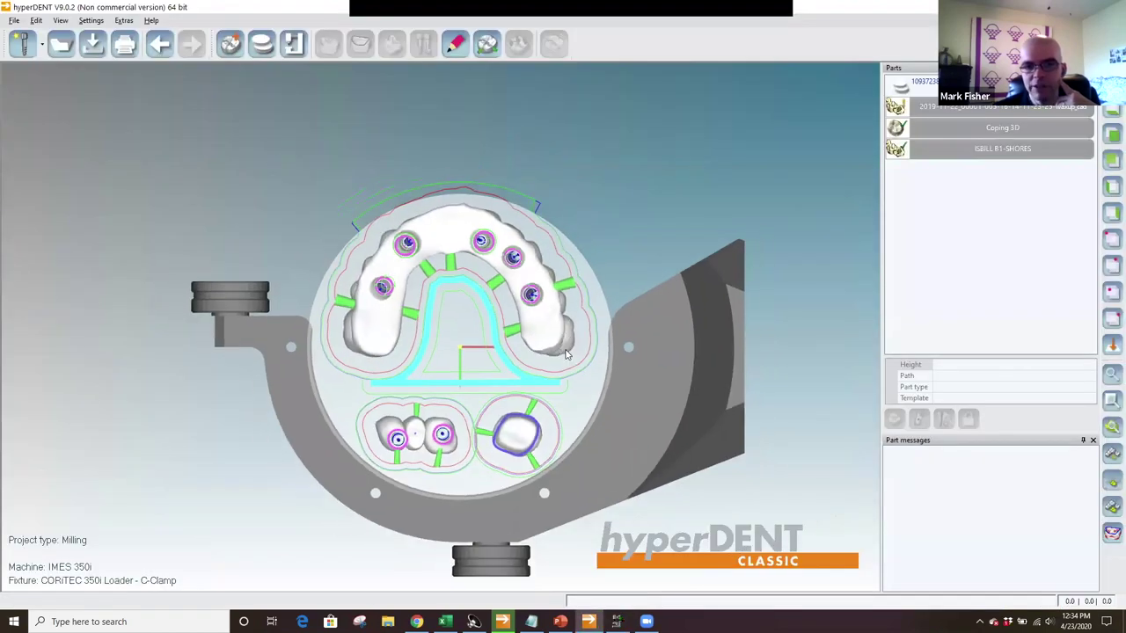
{"action": "scroll", "coordinate": [536, 325], "scroll_direction": "down", "scroll_amount": 2}
{"action": "middle_click_drag", "start_coordinate": [428, 236], "coordinate": [547, 260]}
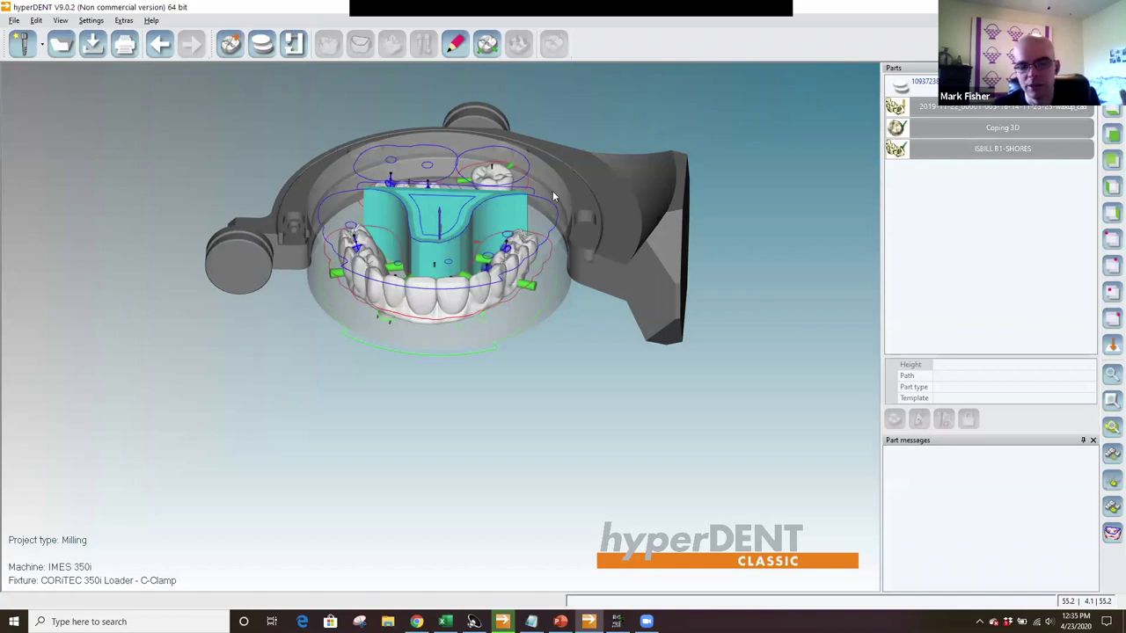
{"action": "scroll", "coordinate": [406, 230], "scroll_direction": "down", "scroll_amount": 1}
{"action": "middle_click_drag", "start_coordinate": [407, 231], "coordinate": [362, 394]}
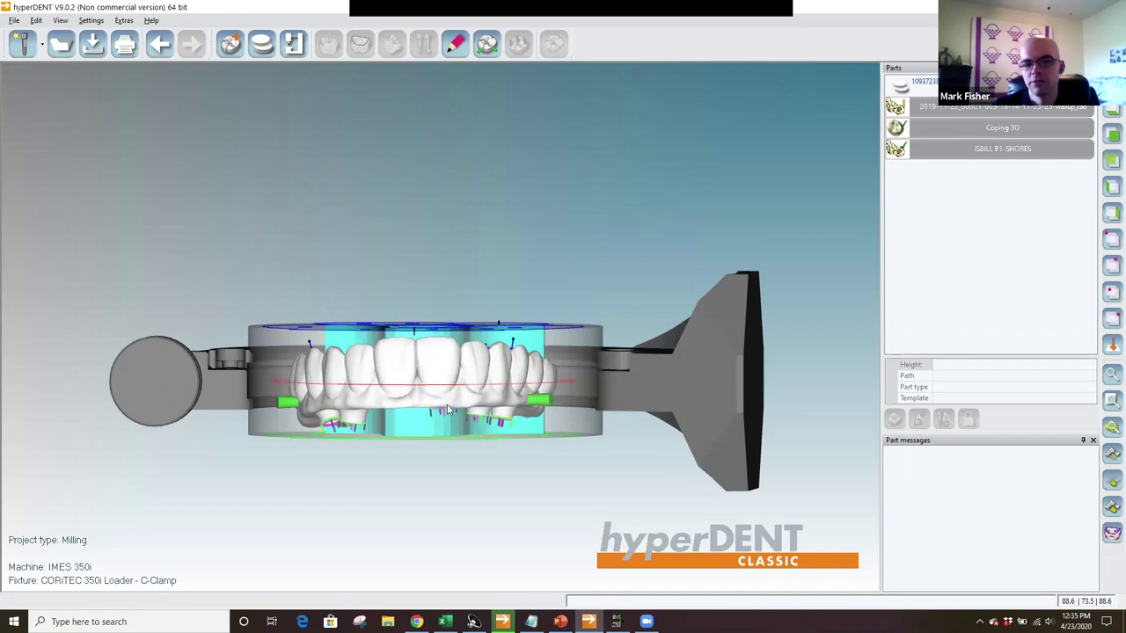
{"action": "scroll", "coordinate": [436, 410], "scroll_direction": "up", "scroll_amount": 2}
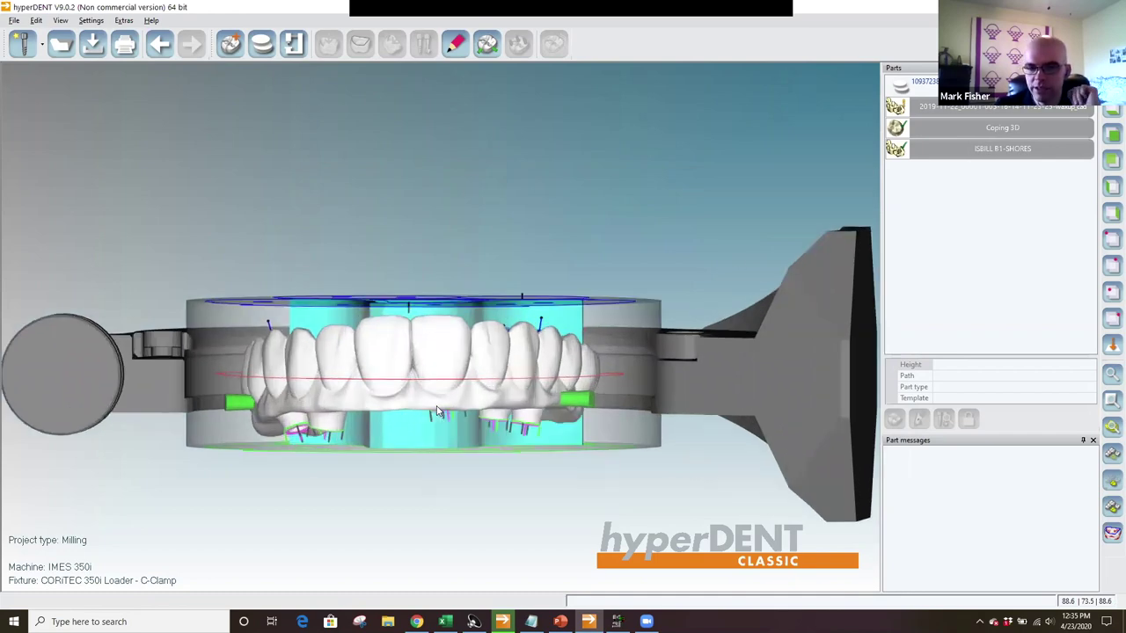
{"action": "middle_click_drag", "start_coordinate": [452, 388], "coordinate": [459, 382]}
{"action": "left_click", "coordinate": [1111, 135]}
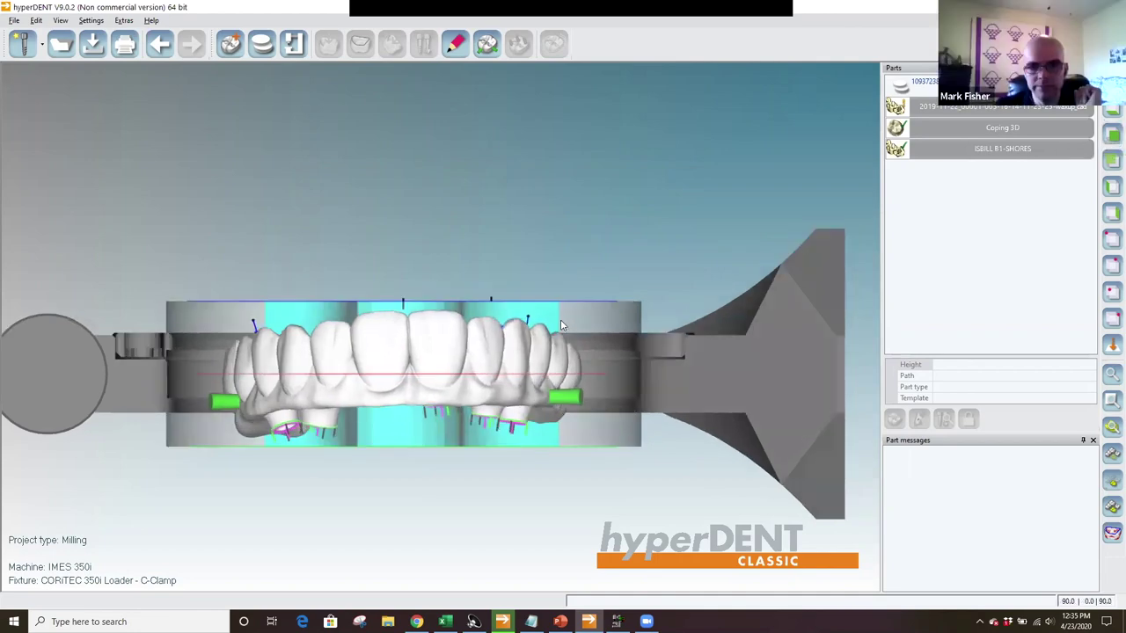
{"action": "scroll", "coordinate": [429, 436], "scroll_direction": "up", "scroll_amount": 2}
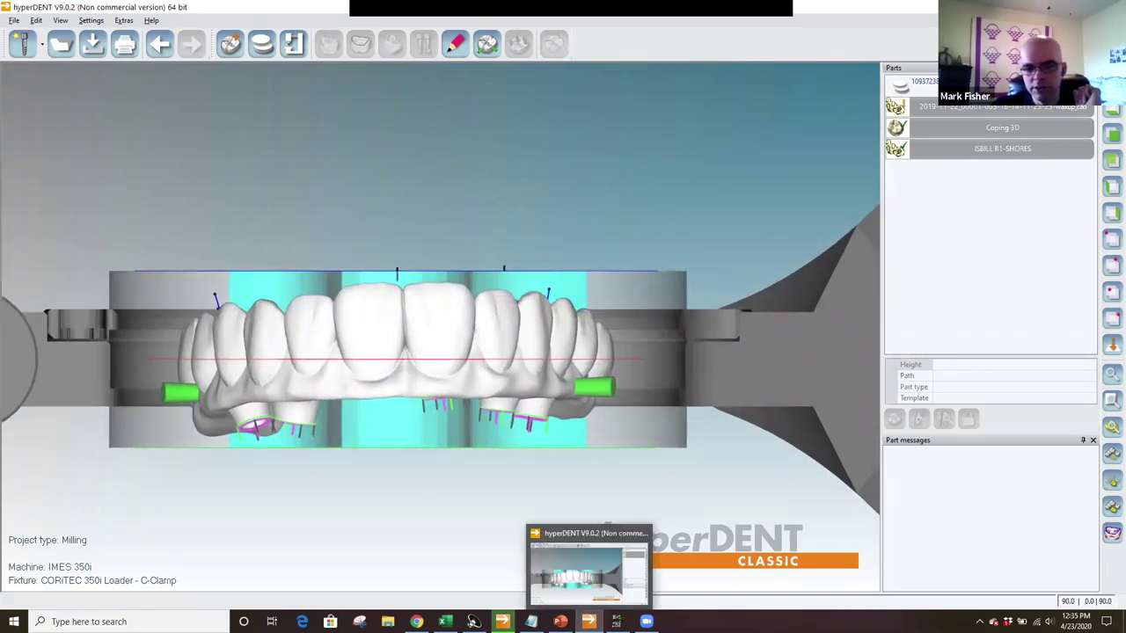
- Switch to the hyperDENT Compact project and inspect the insertion direction angles of the engraved crown and the three-unit bridge
{"action": "mouse_move", "coordinate": [502, 621]}
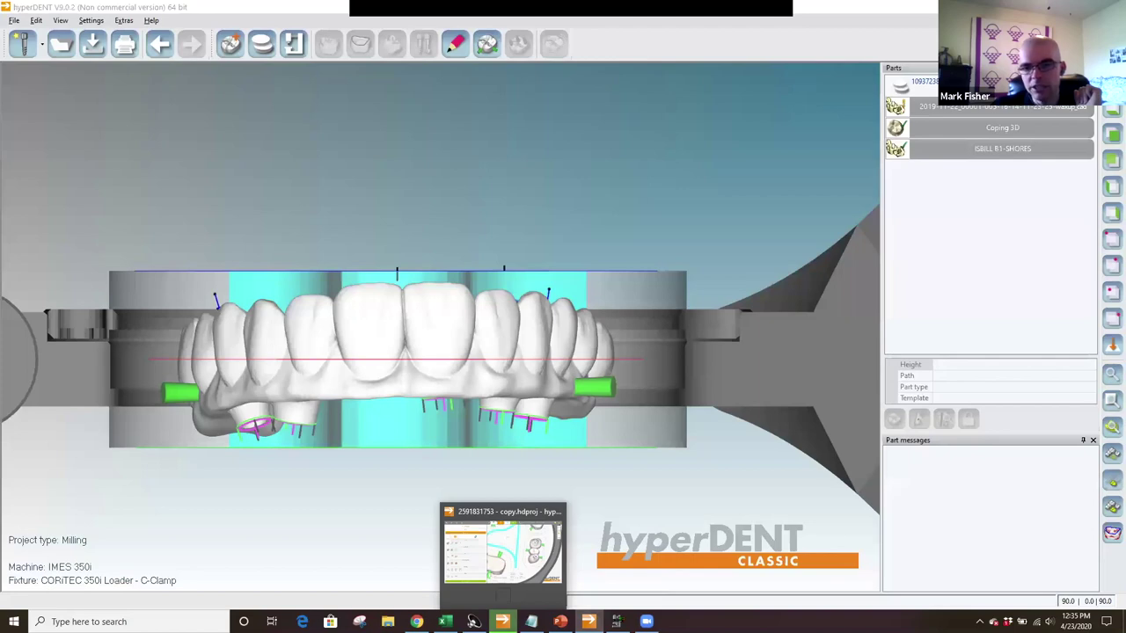
{"action": "left_click", "coordinate": [530, 588]}
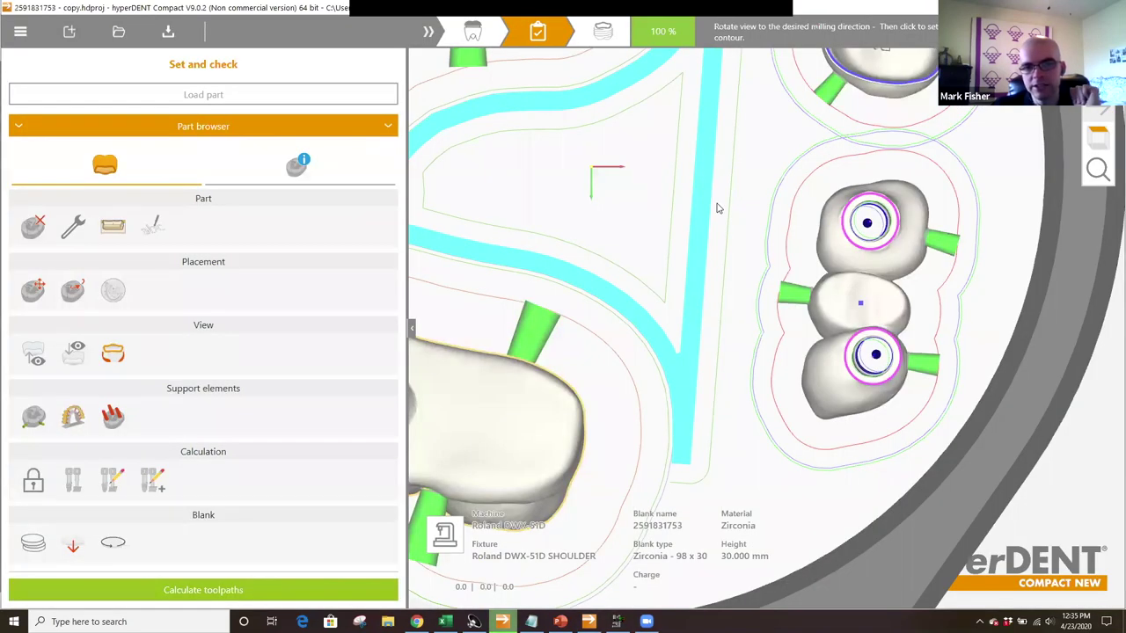
{"action": "scroll", "coordinate": [717, 208], "scroll_direction": "down", "scroll_amount": 1}
{"action": "scroll", "coordinate": [712, 279], "scroll_direction": "down", "scroll_amount": 1}
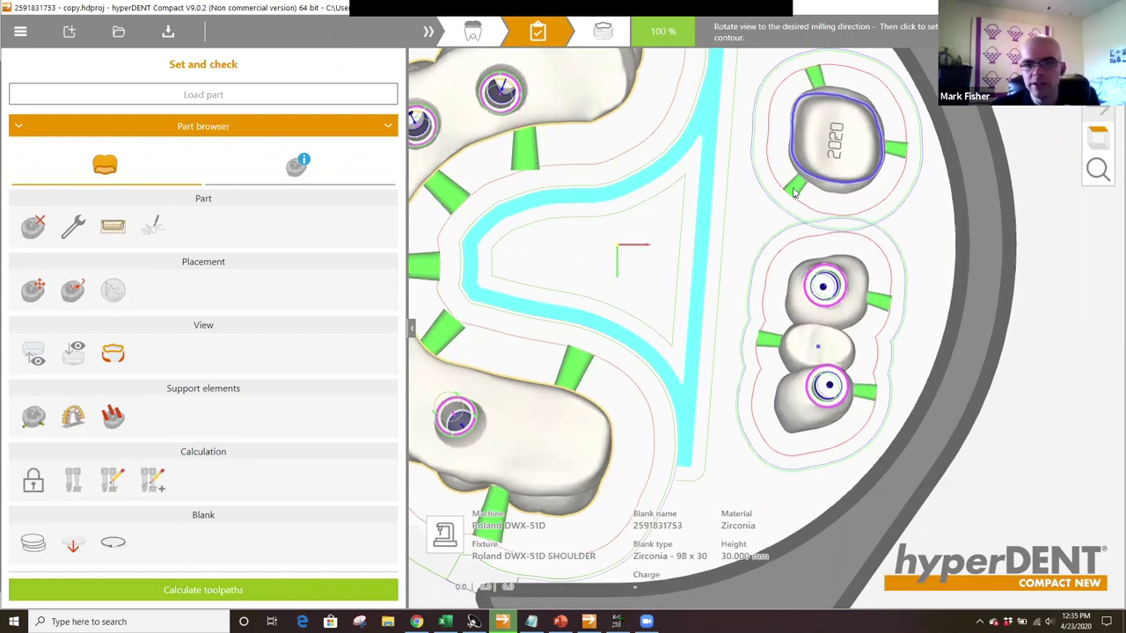
{"action": "left_click_drag", "start_coordinate": [837, 187], "coordinate": [850, 242]}
{"action": "scroll", "coordinate": [818, 227], "scroll_direction": "up", "scroll_amount": 2}
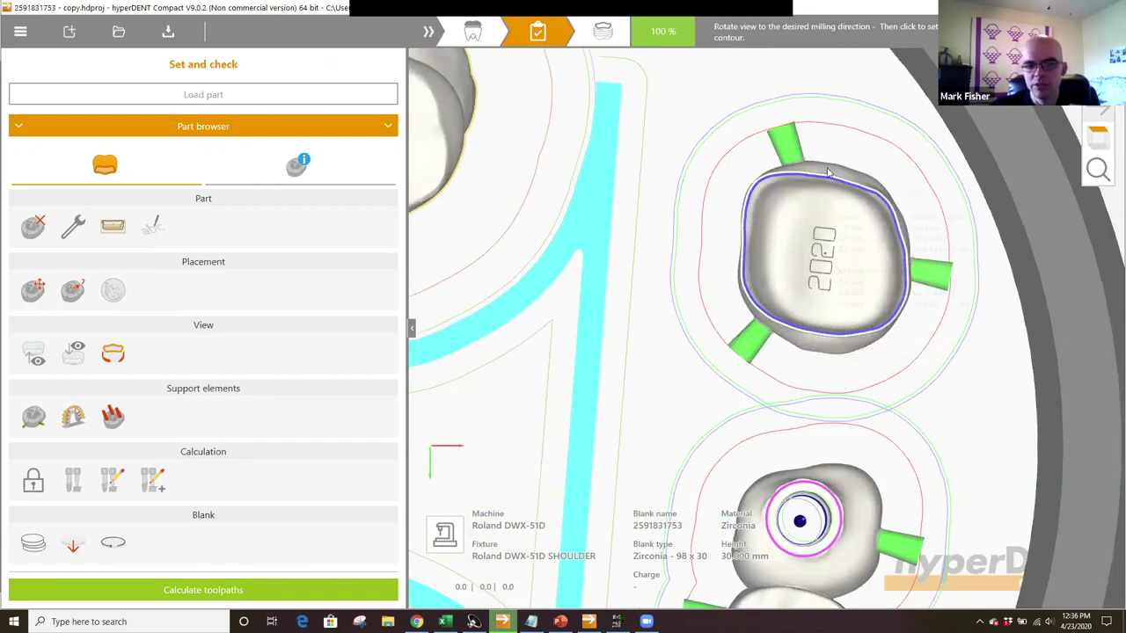
{"action": "mouse_move", "coordinate": [827, 173]}
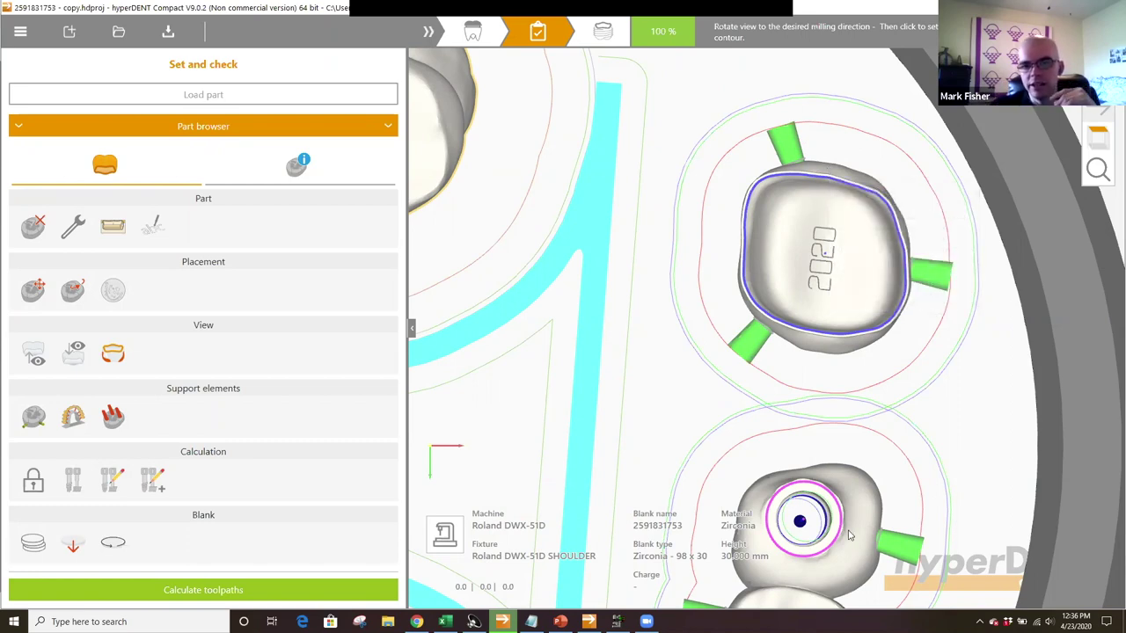
{"action": "mouse_move", "coordinate": [849, 535]}
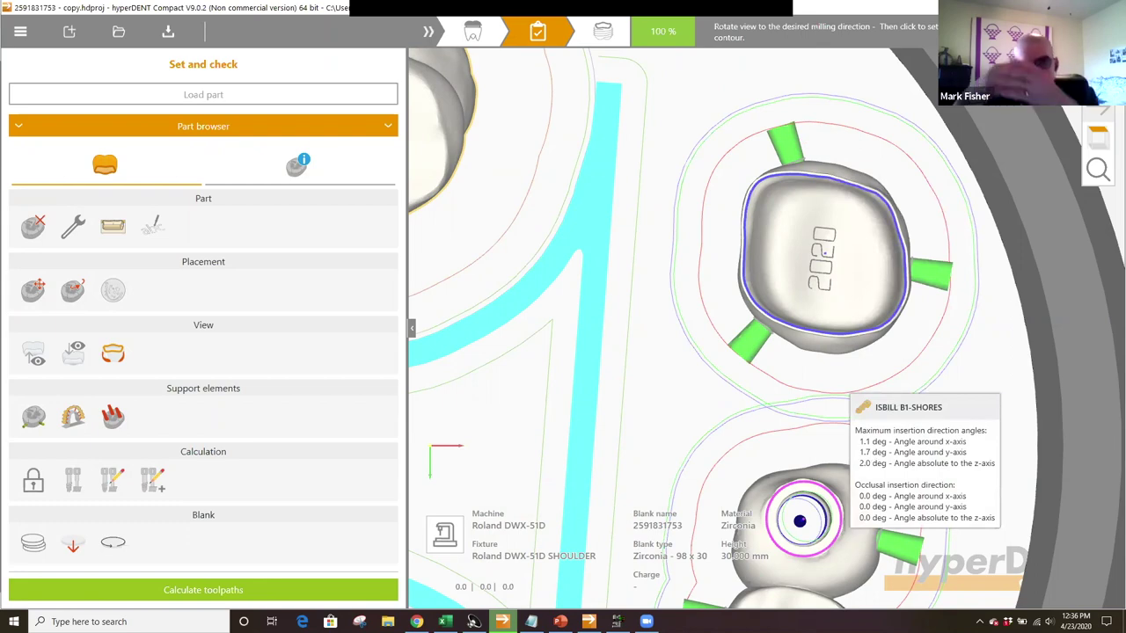
- Return to hyperDENT Classic and open the Coping 3D crown's margin line in Identify part features
{"action": "key", "text": "alt+Tab"}
{"action": "middle_click_drag", "start_coordinate": [508, 261], "coordinate": [509, 169]}
{"action": "middle_click_drag", "start_coordinate": [492, 382], "coordinate": [533, 218]}
{"action": "middle_click_drag", "start_coordinate": [520, 480], "coordinate": [609, 316]}
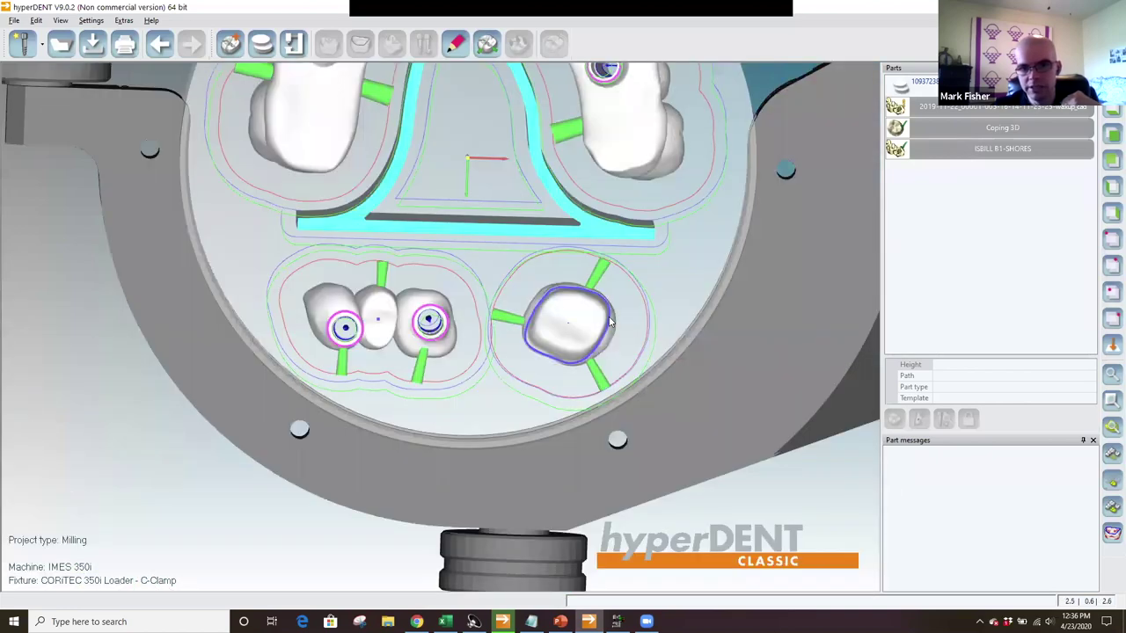
{"action": "scroll", "coordinate": [568, 341], "scroll_direction": "up", "scroll_amount": 2}
{"action": "scroll", "coordinate": [579, 293], "scroll_direction": "up", "scroll_amount": 2}
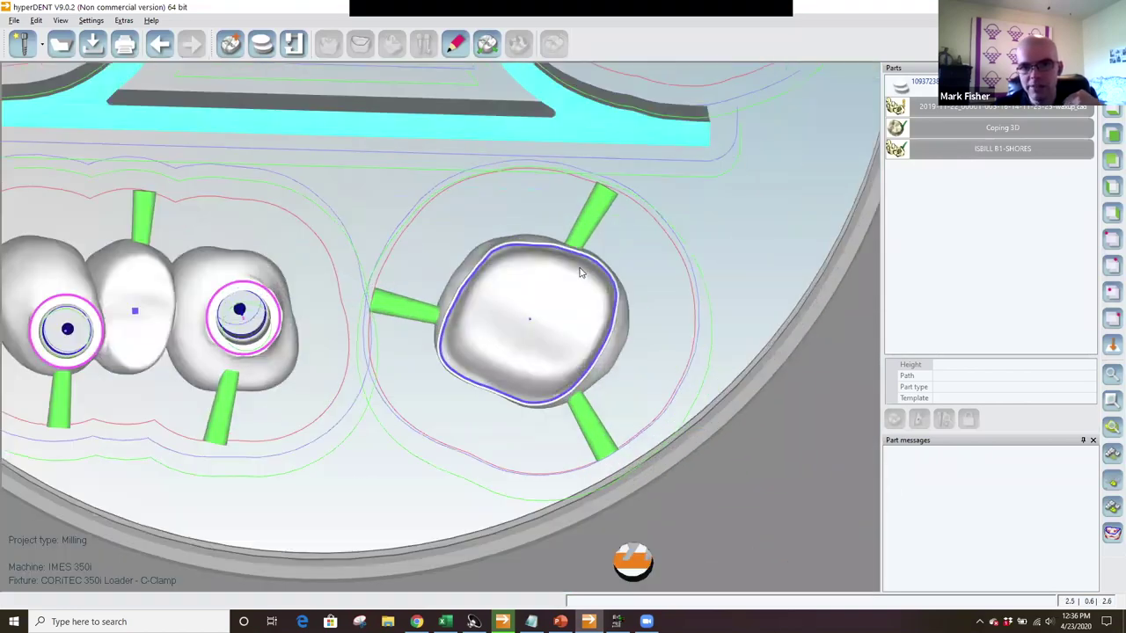
{"action": "left_click", "coordinate": [364, 39]}
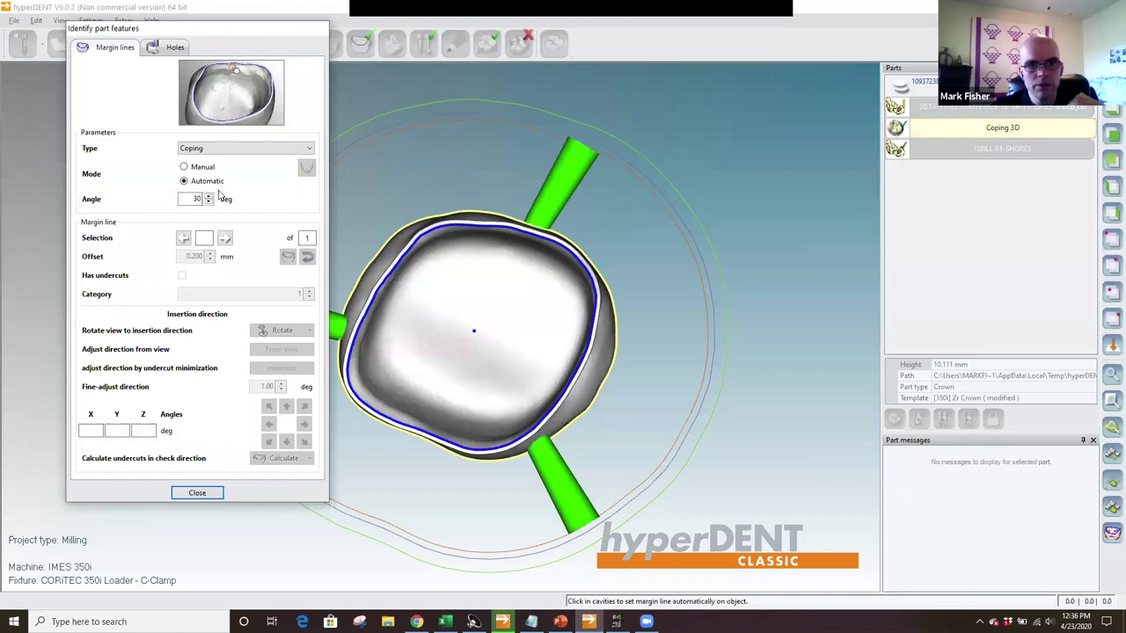
{"action": "left_click", "coordinate": [475, 318]}
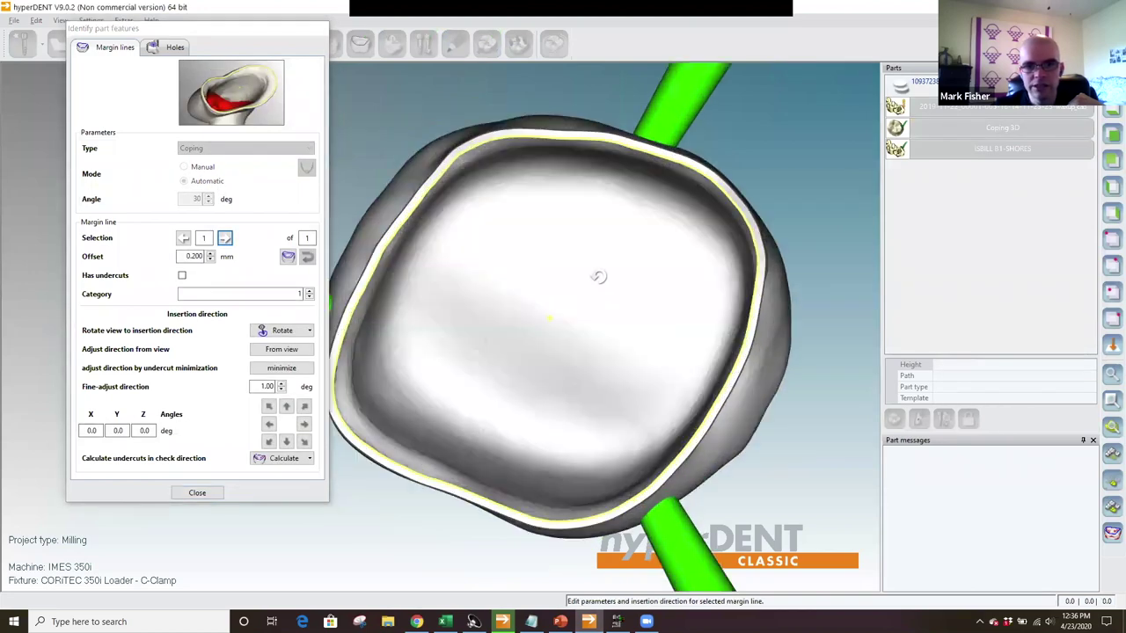
- Toggle Has undercuts for the crown's coping margin line, leaving it enabled, and close the feature identification
{"action": "left_click", "coordinate": [183, 277]}
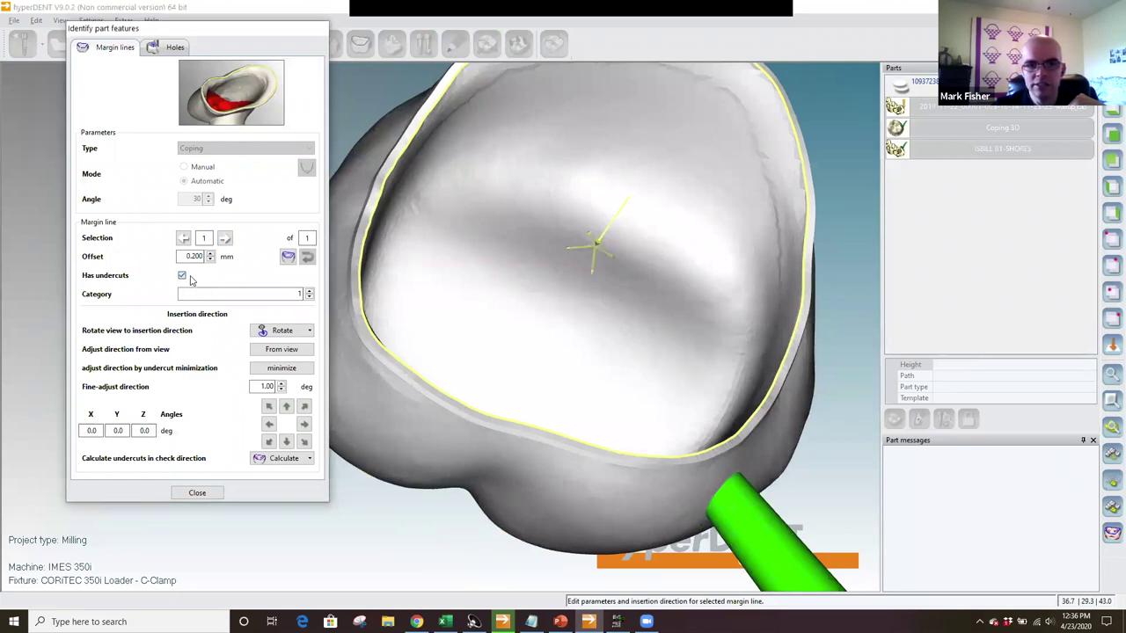
{"action": "left_click", "coordinate": [183, 277]}
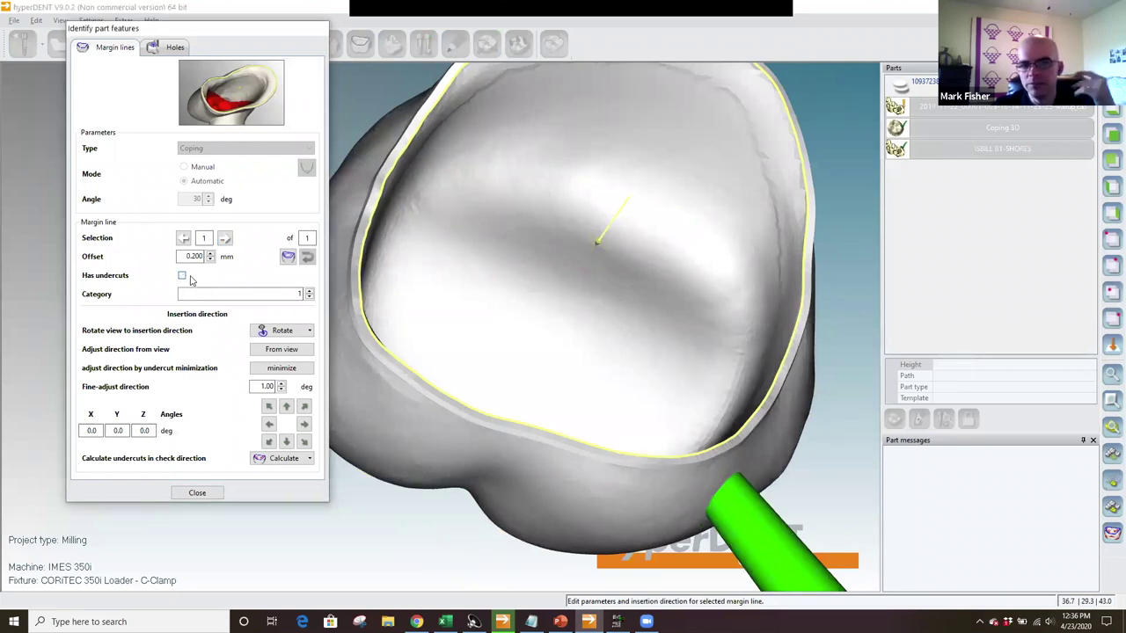
{"action": "left_click", "coordinate": [183, 277]}
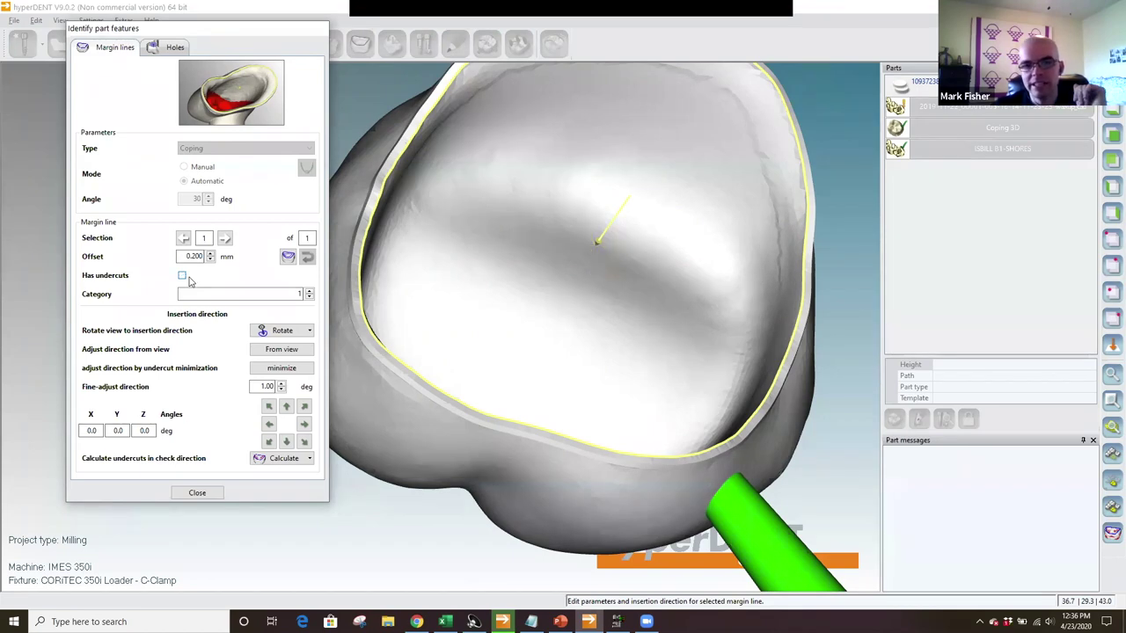
{"action": "left_click", "coordinate": [198, 493]}
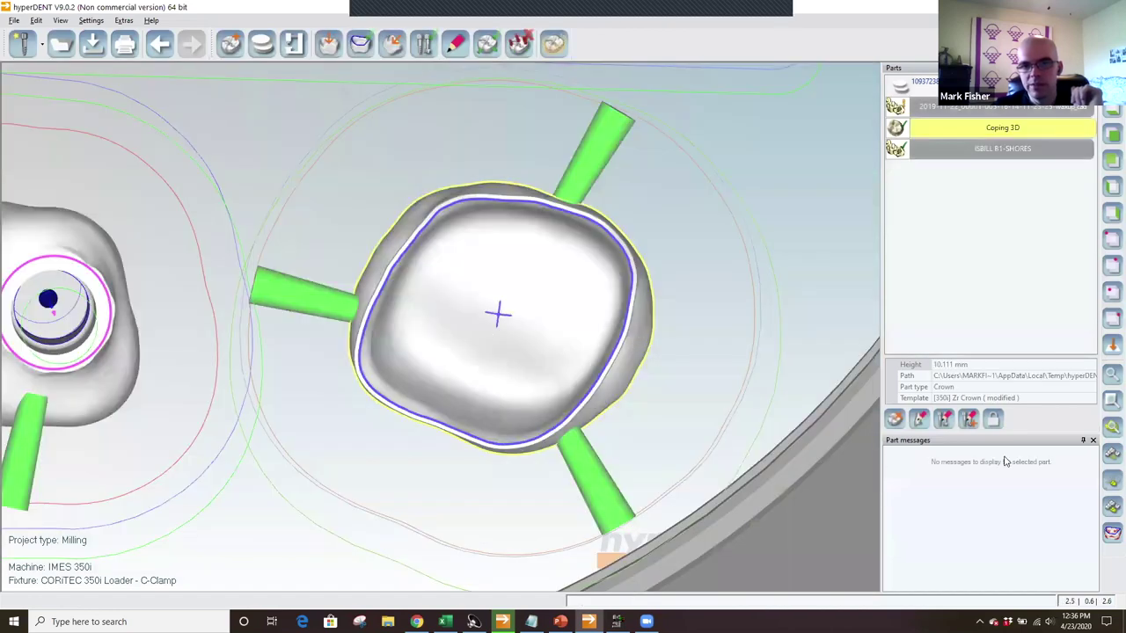
- Compare the Finishing inside copings (No undercut) and Finishing inside copings jobs in the Coping 3D crown's template parameters
{"action": "left_click", "coordinate": [946, 426]}
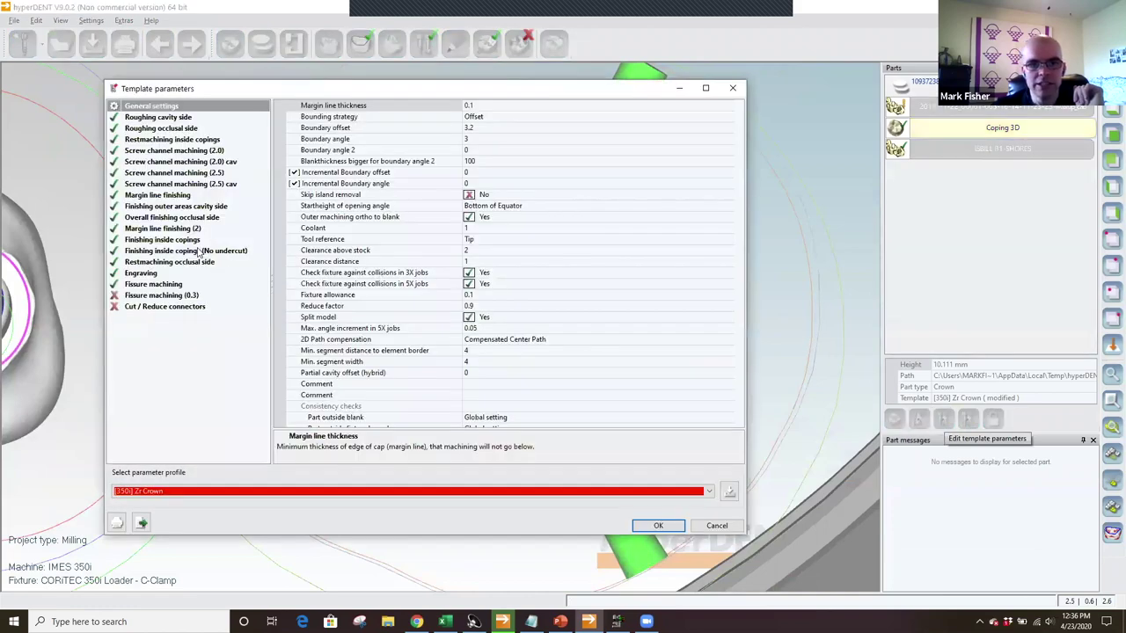
{"action": "left_click", "coordinate": [190, 253]}
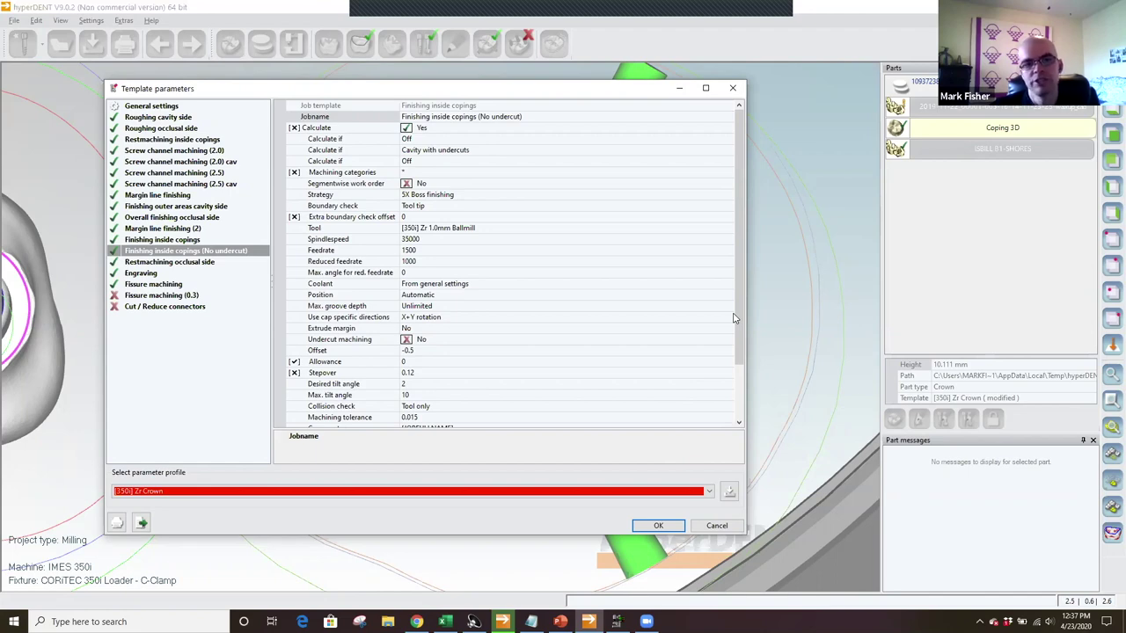
{"action": "left_click", "coordinate": [165, 240]}
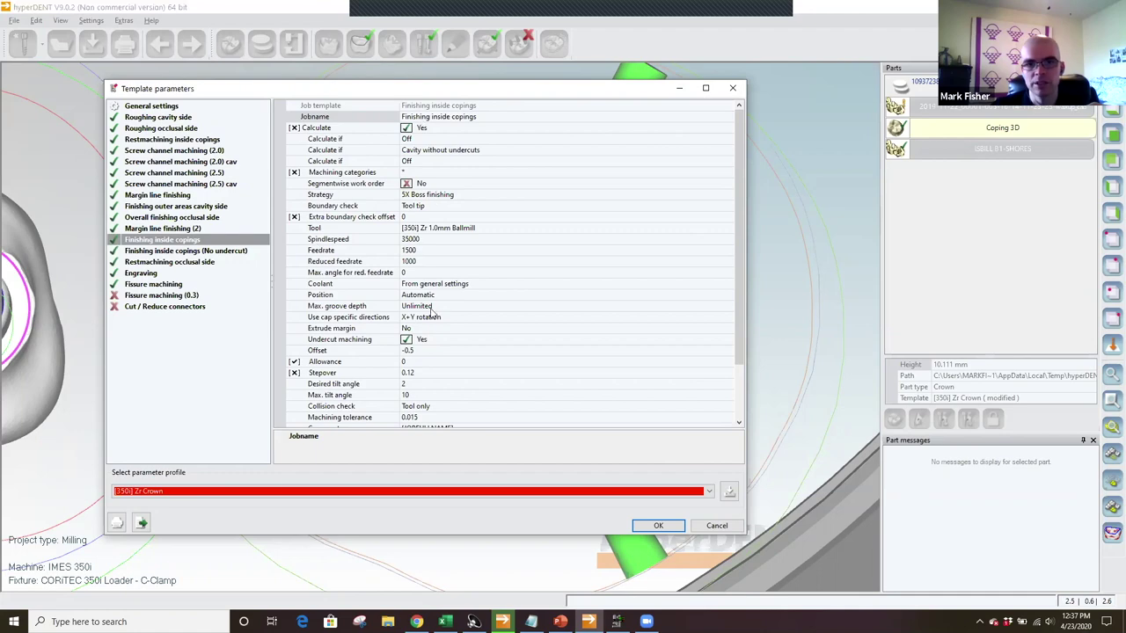
{"action": "left_click", "coordinate": [650, 528]}
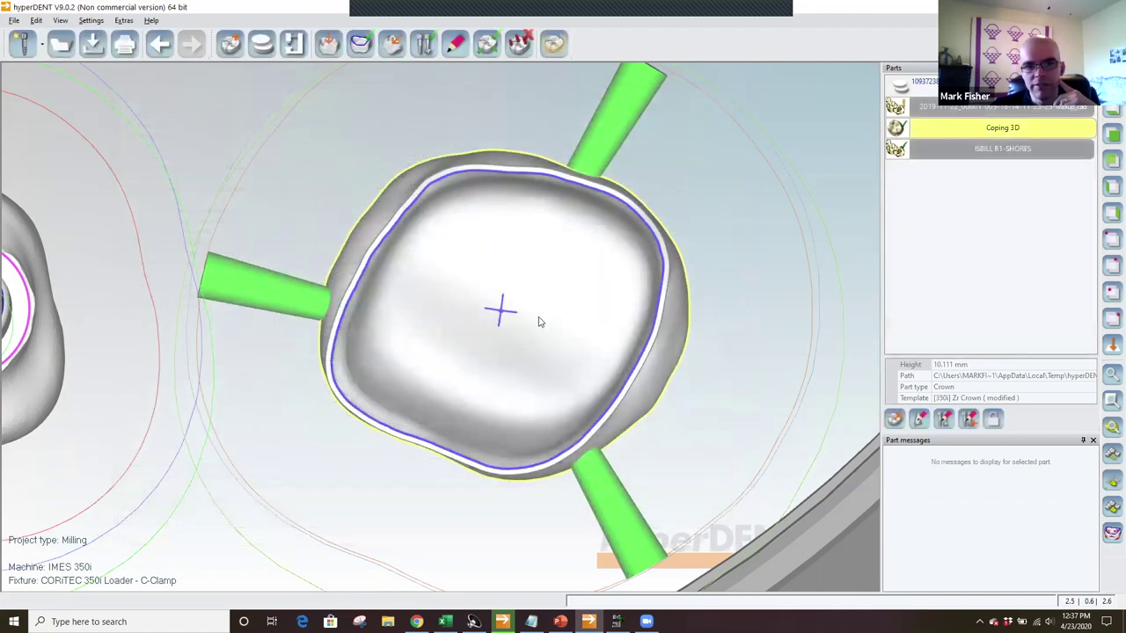
- Change the undercut property of the crown's coping margin line to Coping has no undercuts
{"action": "scroll", "coordinate": [521, 309], "scroll_direction": "up", "scroll_amount": 2}
{"action": "middle_click_drag", "start_coordinate": [490, 236], "coordinate": [610, 5]}
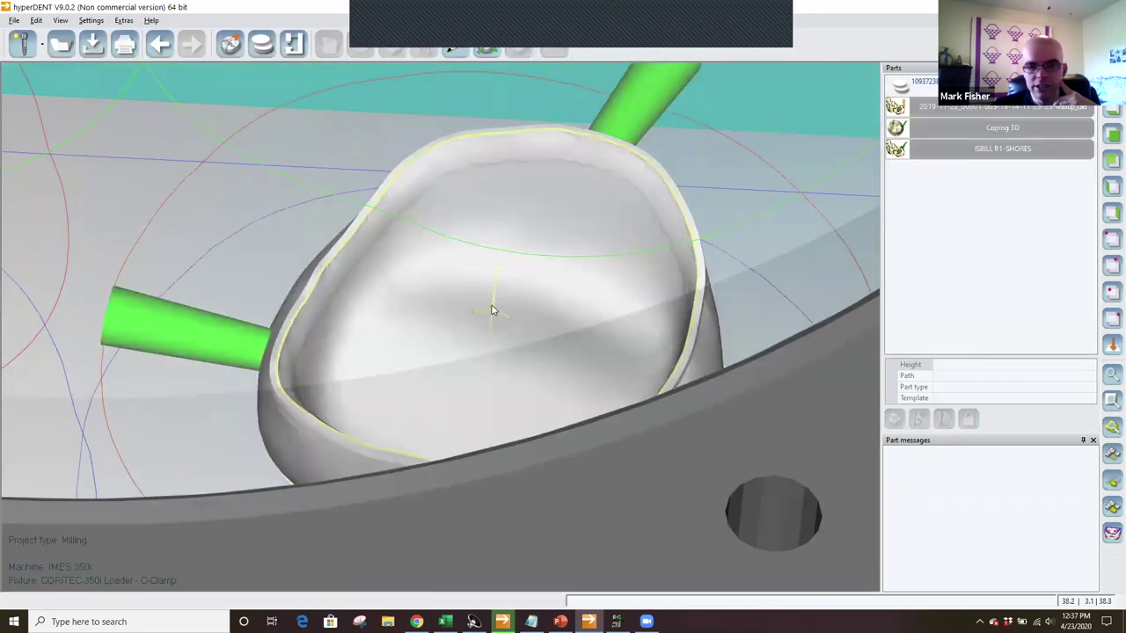
{"action": "right_click", "coordinate": [492, 308]}
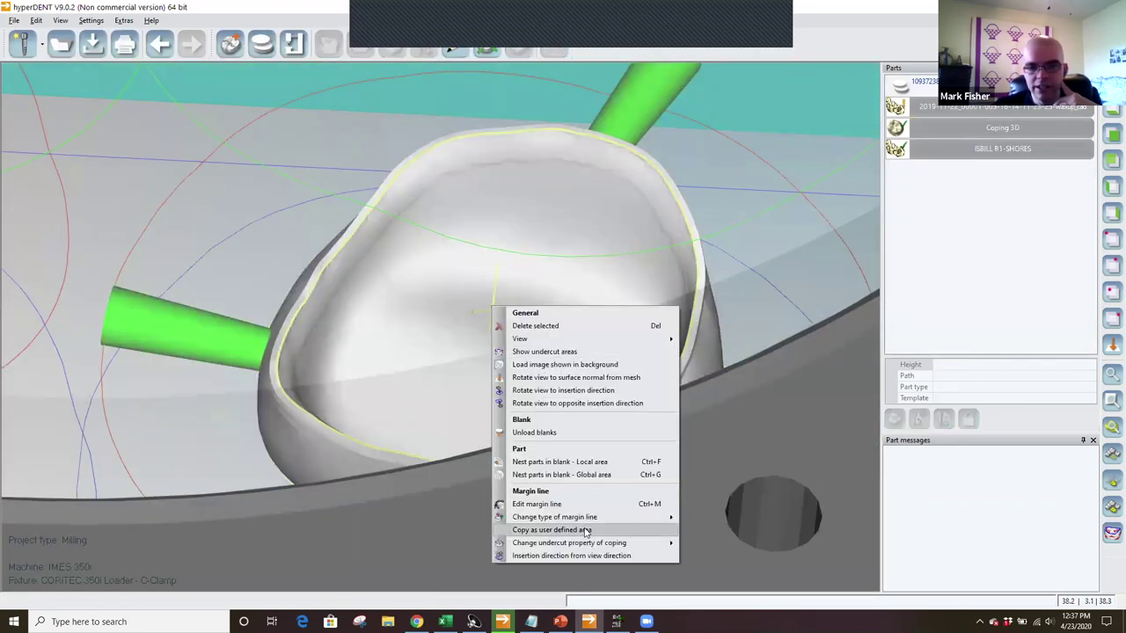
{"action": "mouse_move", "coordinate": [589, 523]}
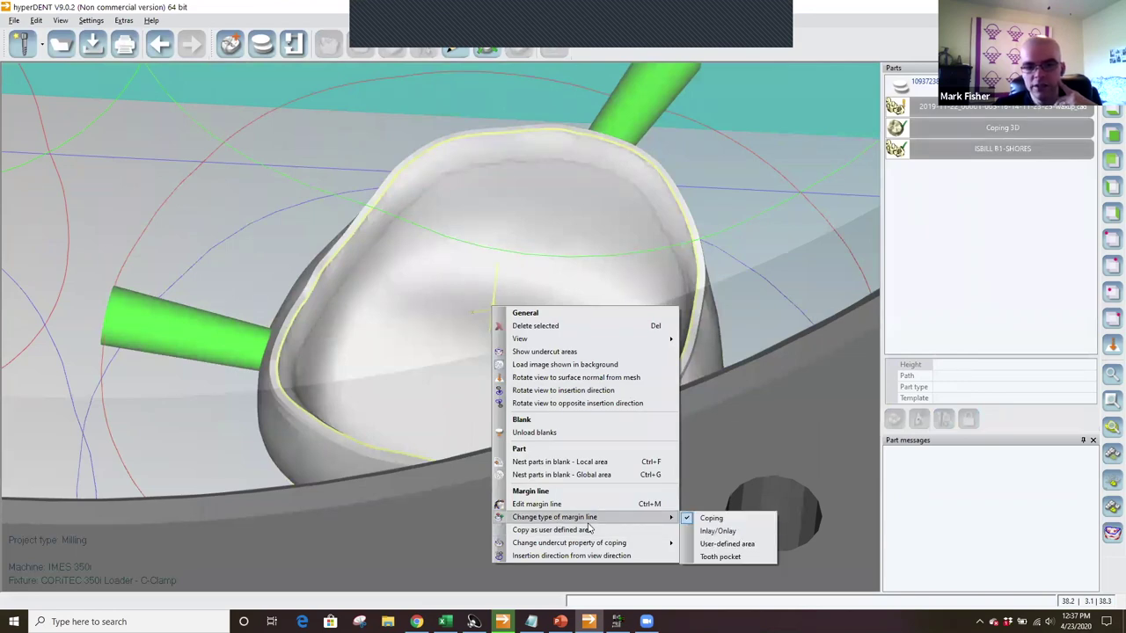
{"action": "mouse_move", "coordinate": [594, 546]}
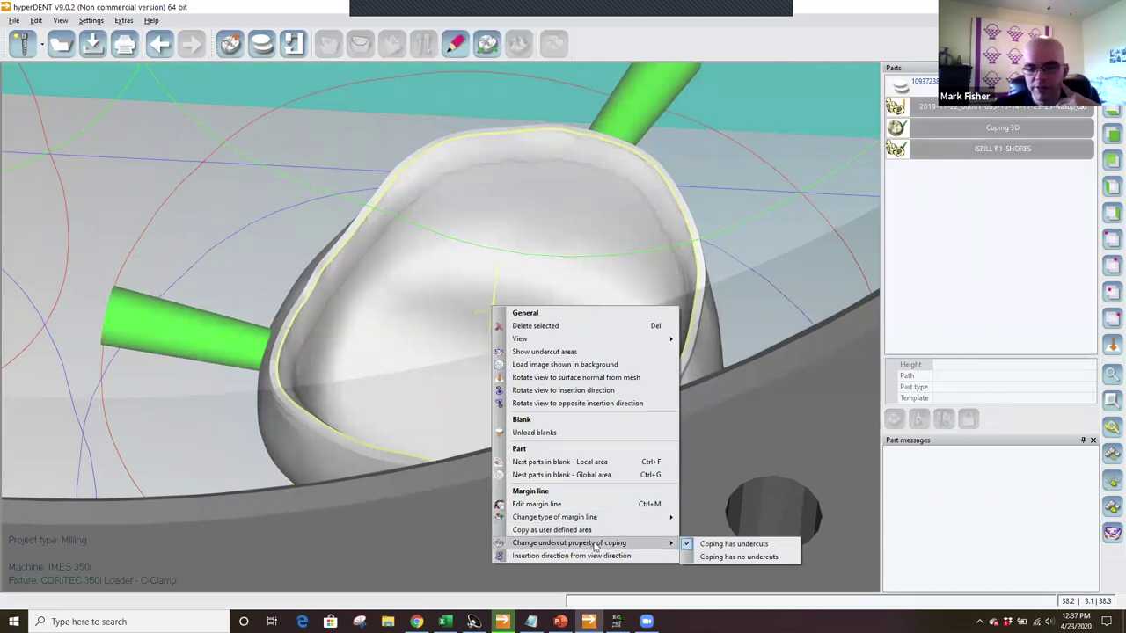
{"action": "left_click", "coordinate": [757, 558]}
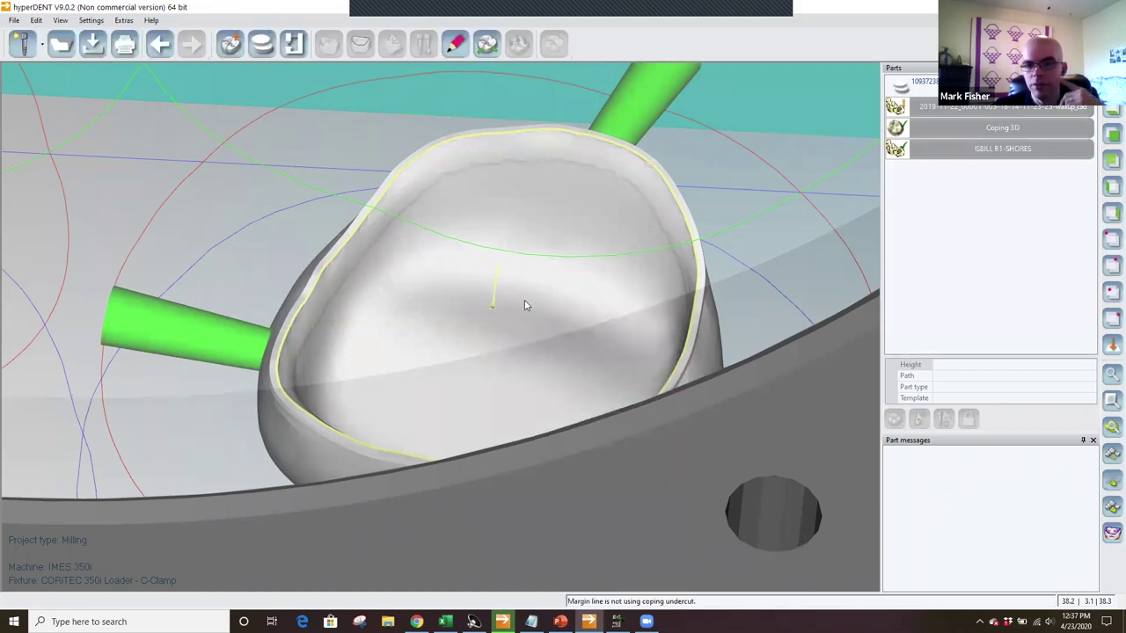
{"action": "right_click", "coordinate": [493, 292]}
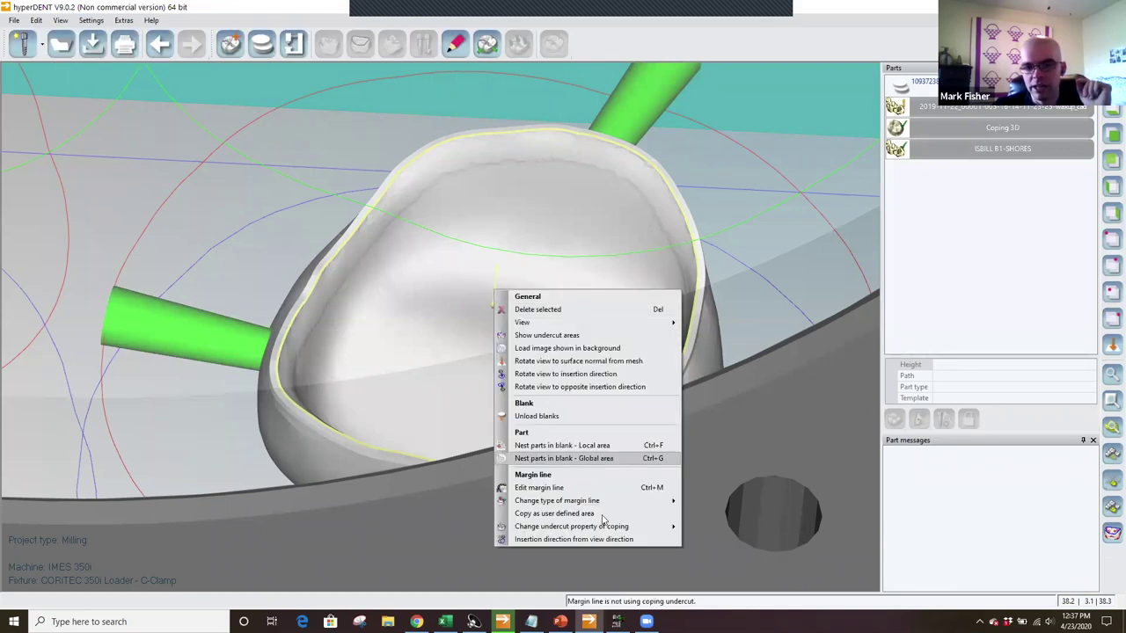
{"action": "left_click", "coordinate": [718, 525]}
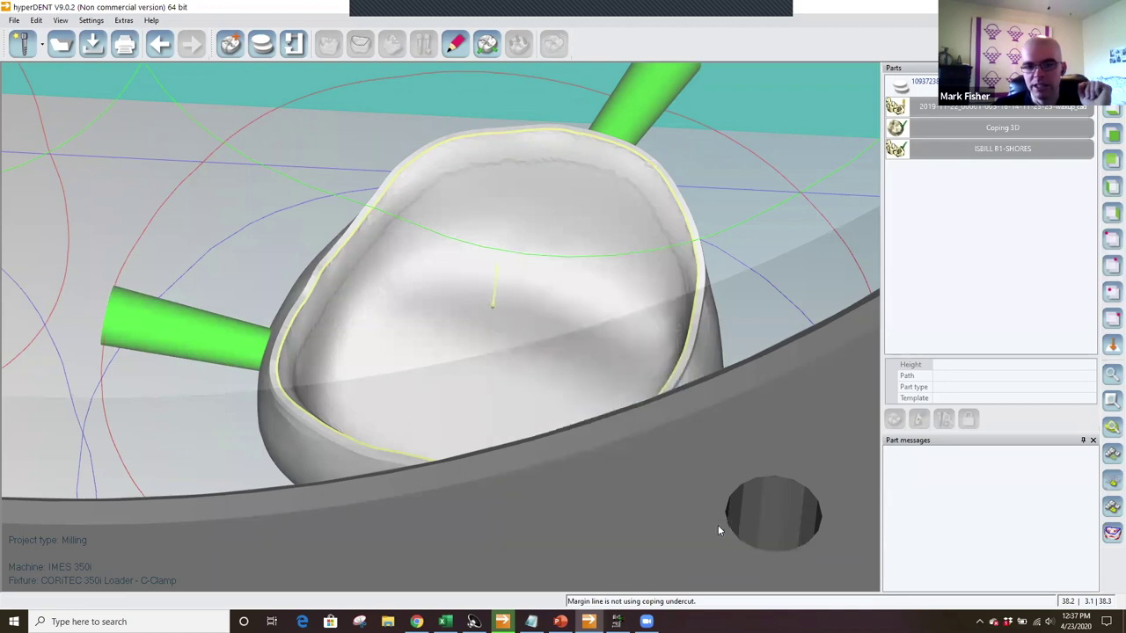
- Select the Coping 3D crown and examine its margin line and inner surface, along with the neighbouring three-unit bridge
{"action": "middle_click_drag", "start_coordinate": [475, 225], "coordinate": [428, 228]}
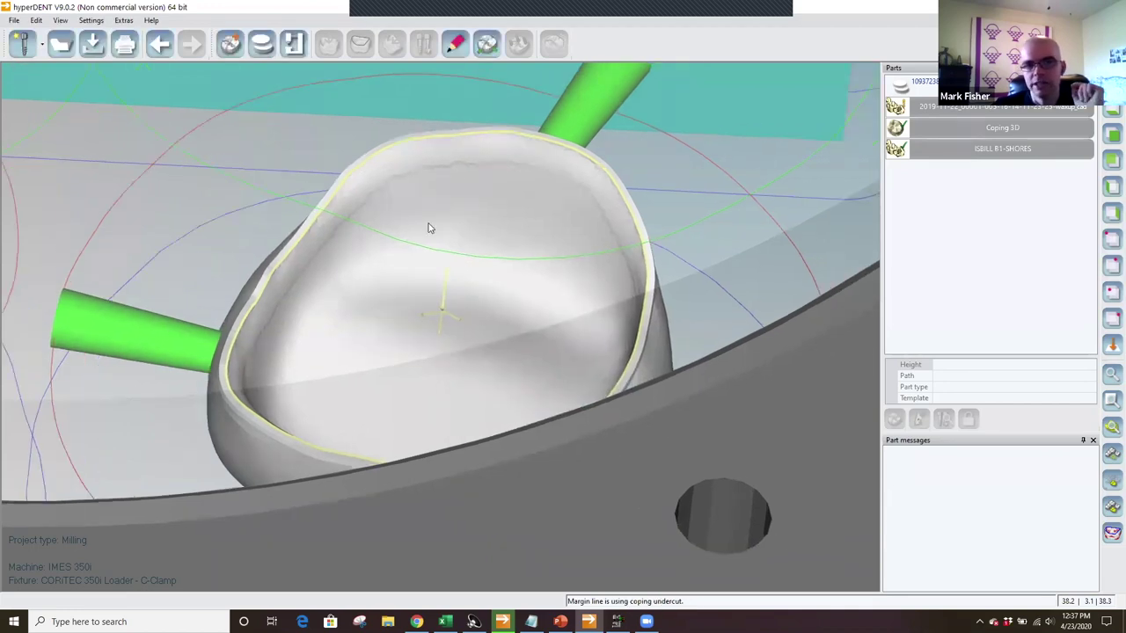
{"action": "left_click", "coordinate": [428, 229]}
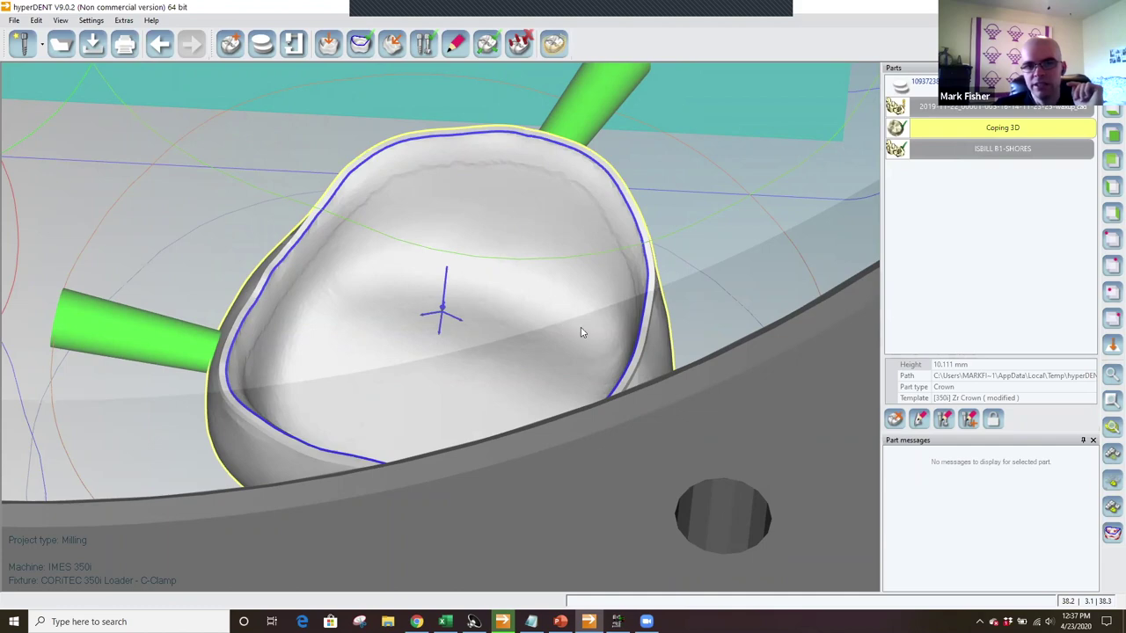
{"action": "mouse_move", "coordinate": [583, 327]}
{"action": "middle_mouse_down"}
{"action": "mouse_move", "coordinate": [571, 364]}
{"action": "mouse_move", "coordinate": [579, 332]}
{"action": "middle_mouse_up"}
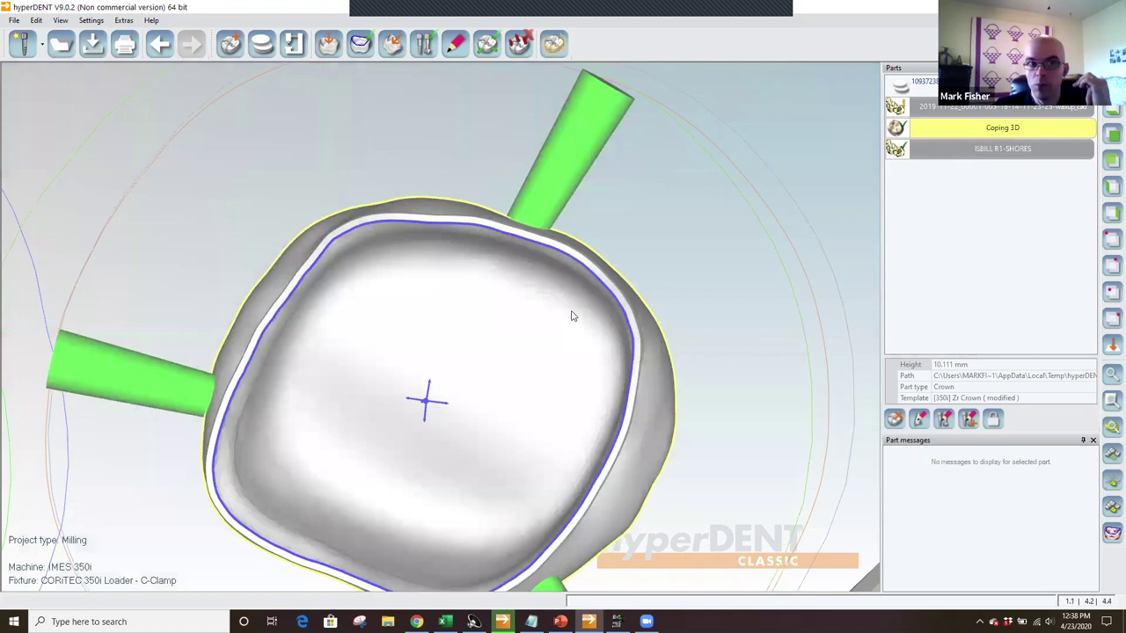
{"action": "middle_click_drag", "start_coordinate": [572, 316], "coordinate": [440, 311]}
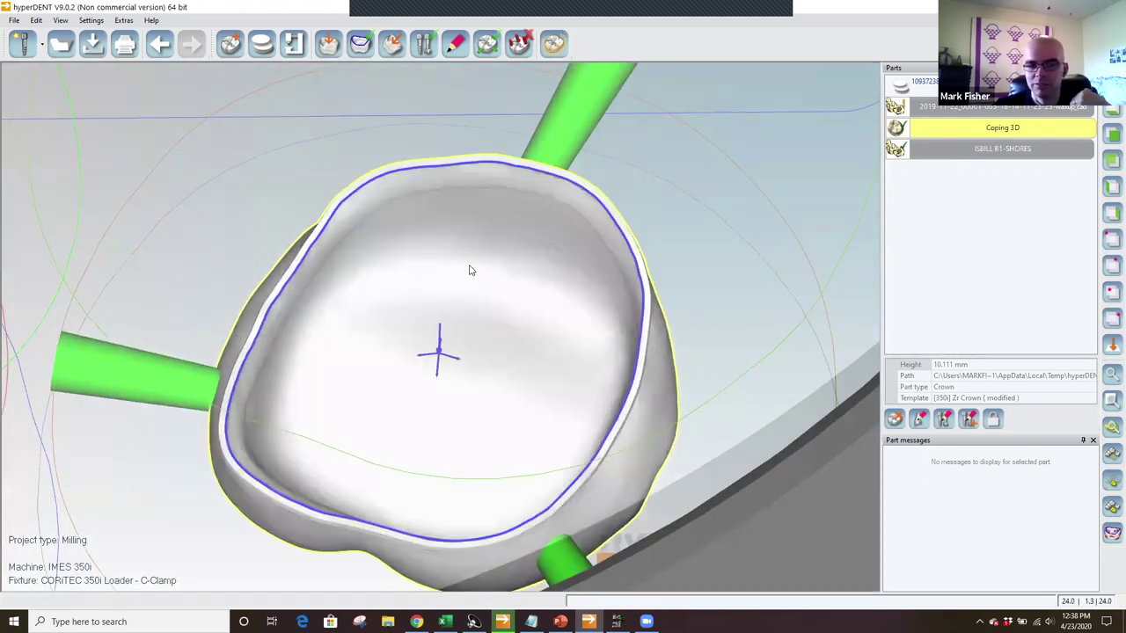
{"action": "mouse_move", "coordinate": [470, 270]}
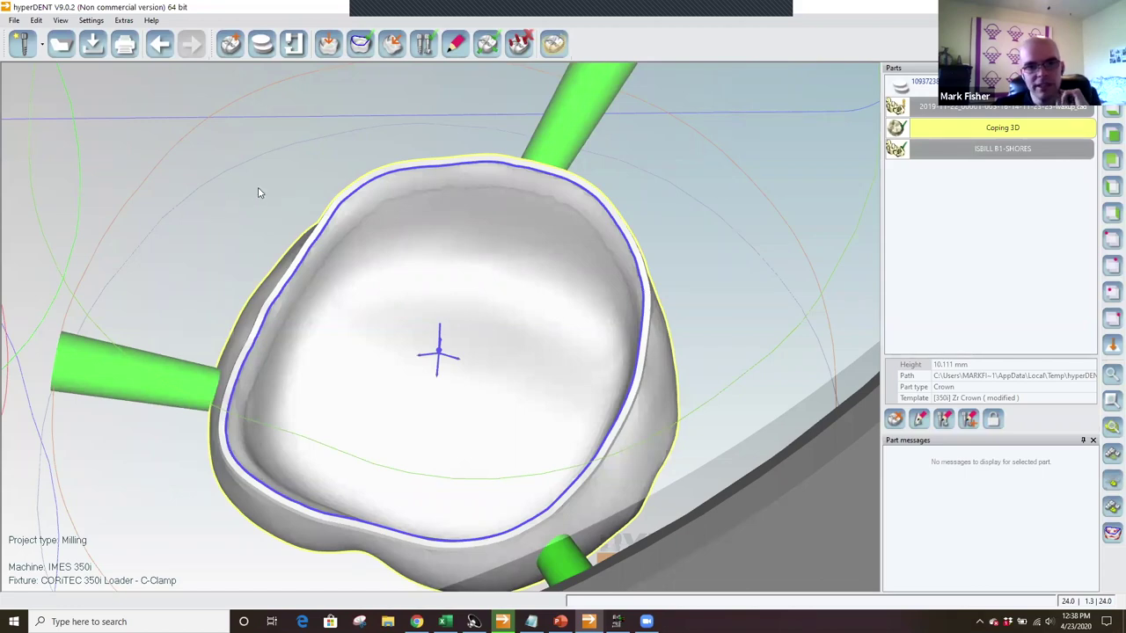
{"action": "scroll", "coordinate": [261, 186], "scroll_direction": "down", "scroll_amount": 1}
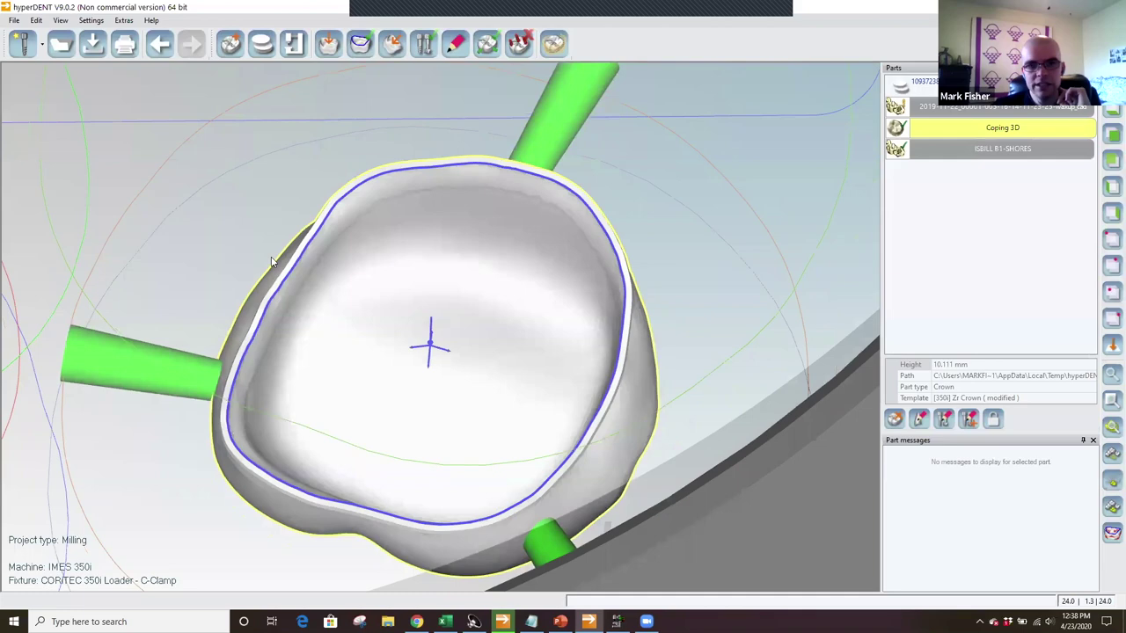
{"action": "scroll", "coordinate": [273, 261], "scroll_direction": "down", "scroll_amount": 3}
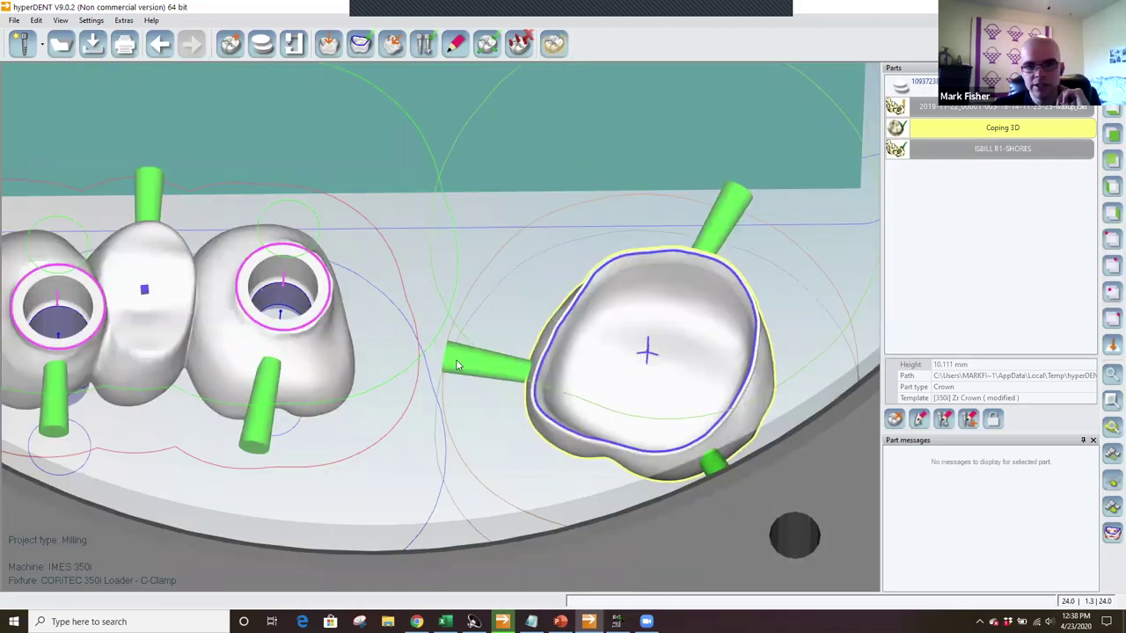
{"action": "middle_click_drag", "start_coordinate": [395, 311], "coordinate": [622, 337]}
{"action": "scroll", "coordinate": [395, 310], "scroll_direction": "down", "scroll_amount": 1}
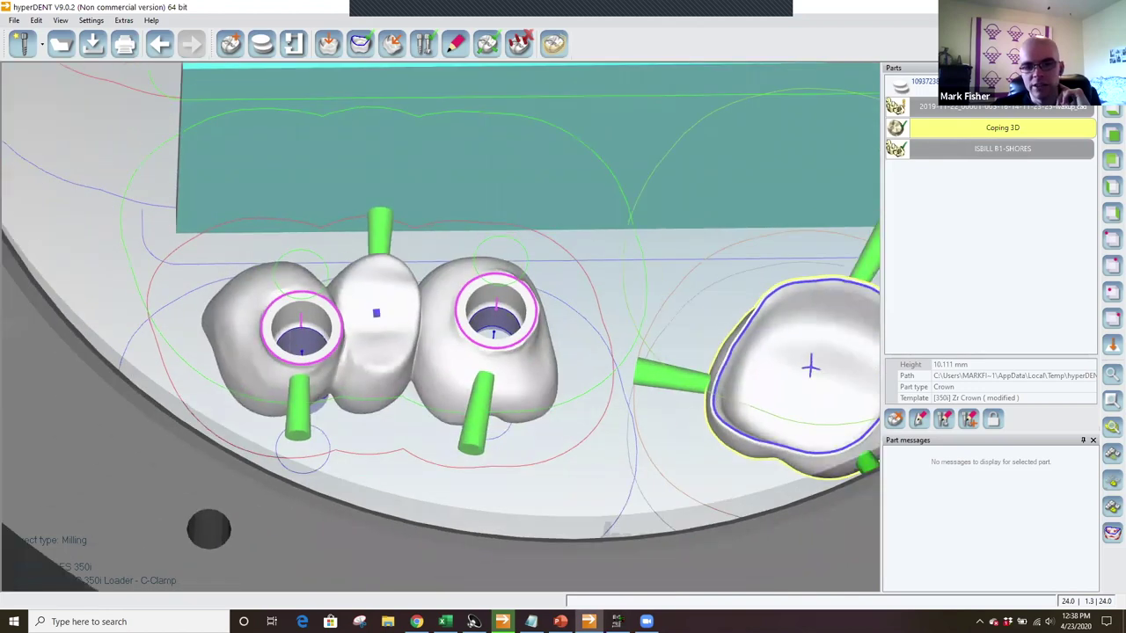
{"action": "scroll", "coordinate": [769, 407], "scroll_direction": "down", "scroll_amount": 2}
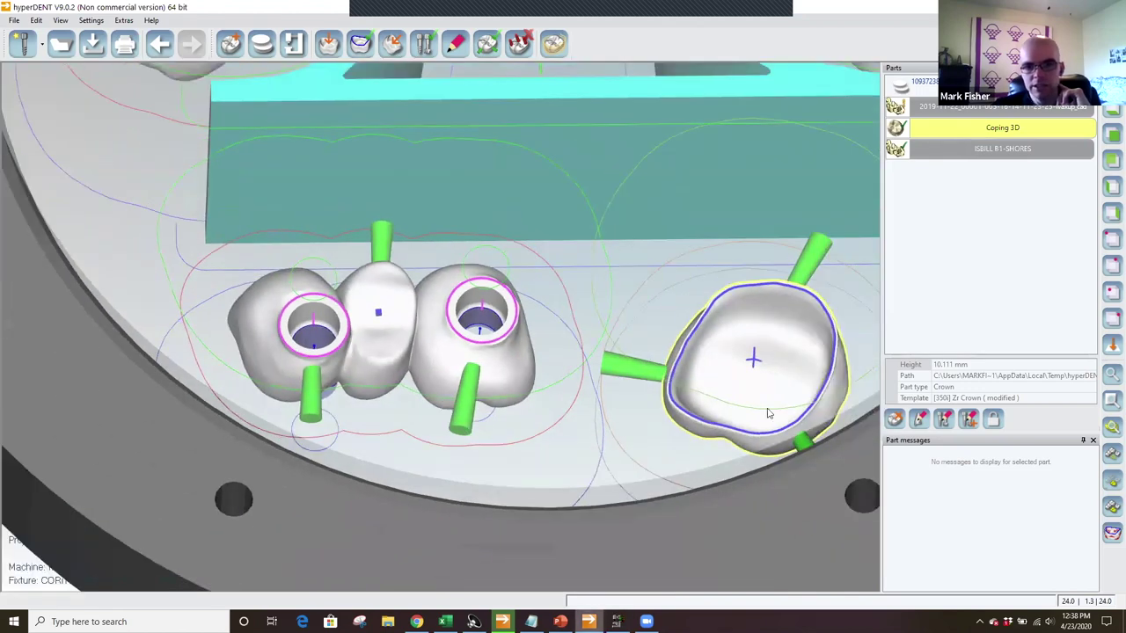
- Switch to hyperDENT Compact and review the Screw Channel Machining 2.0 CAV CAT 2 job in the full arch's template parameters
{"action": "key", "text": "alt+Tab"}
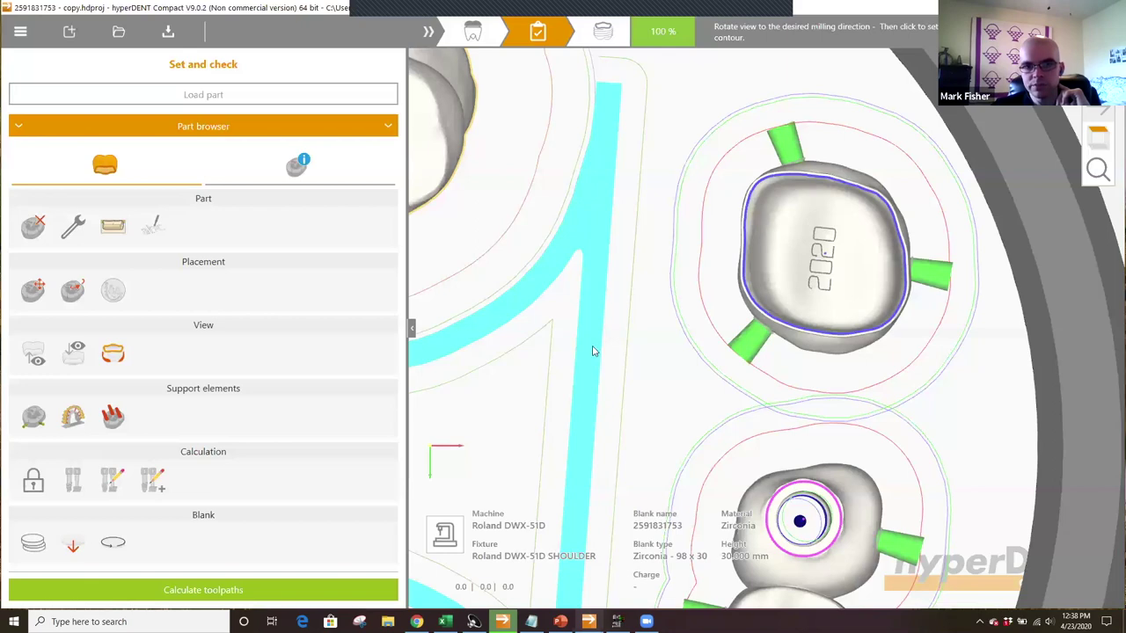
{"action": "scroll", "coordinate": [564, 373], "scroll_direction": "down", "scroll_amount": 2}
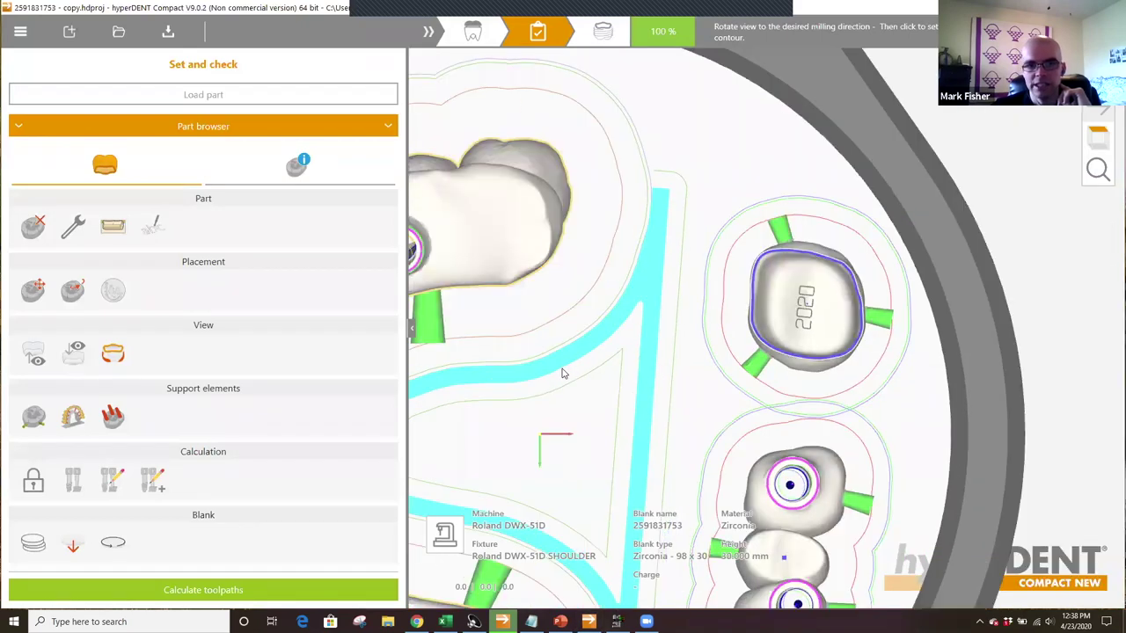
{"action": "scroll", "coordinate": [685, 263], "scroll_direction": "down", "scroll_amount": 2}
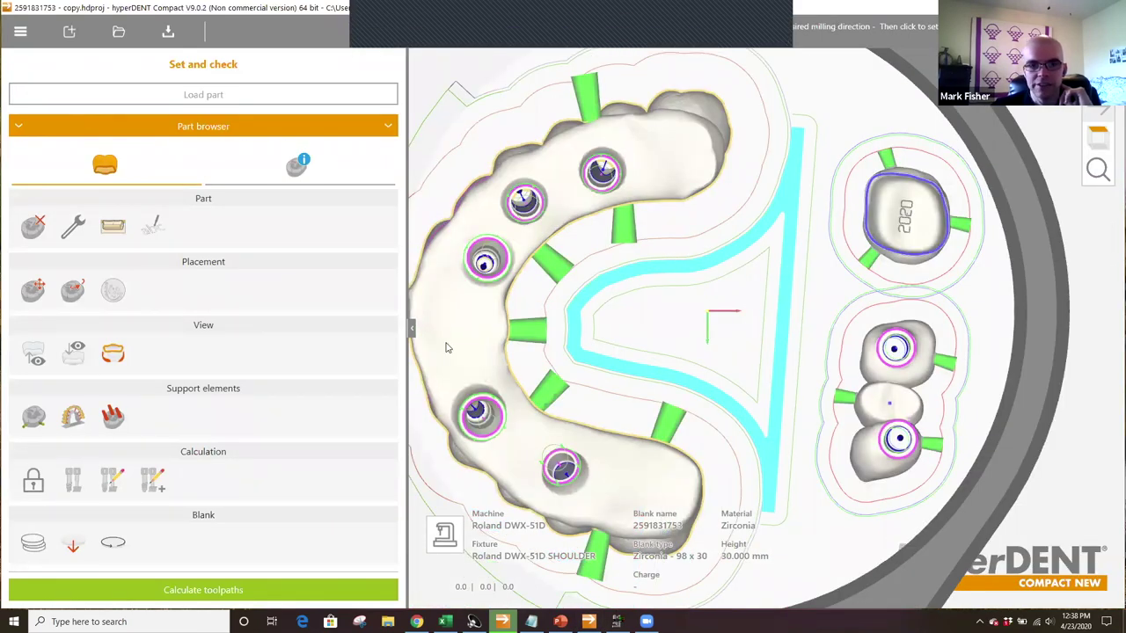
{"action": "left_click", "coordinate": [112, 480]}
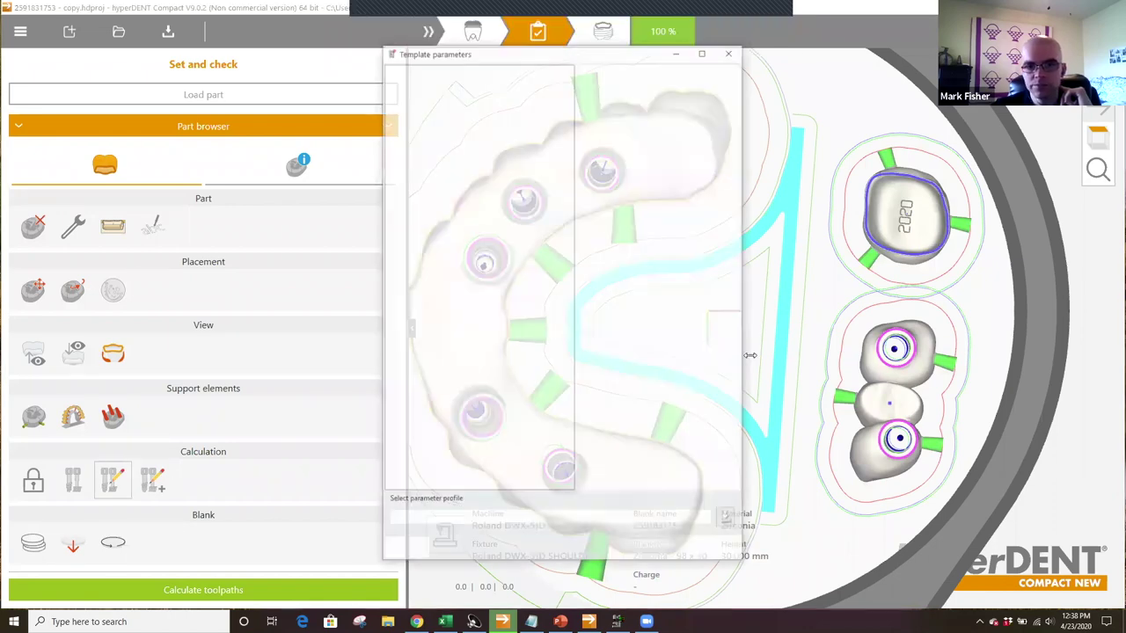
{"action": "left_click_drag", "start_coordinate": [751, 355], "coordinate": [906, 370]}
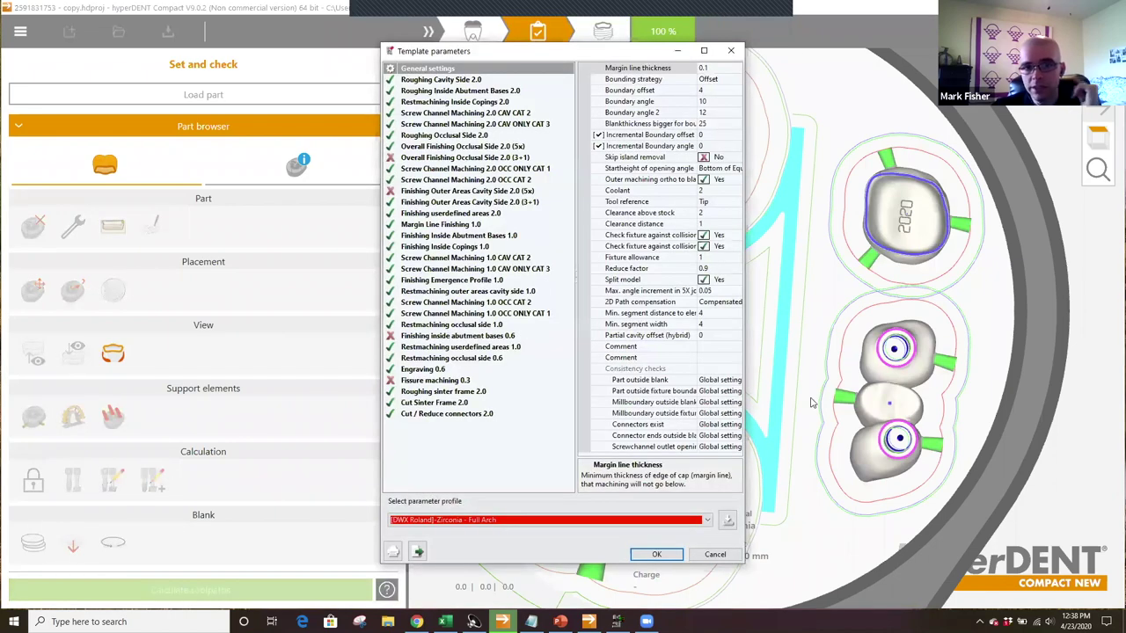
{"action": "left_click", "coordinate": [469, 115]}
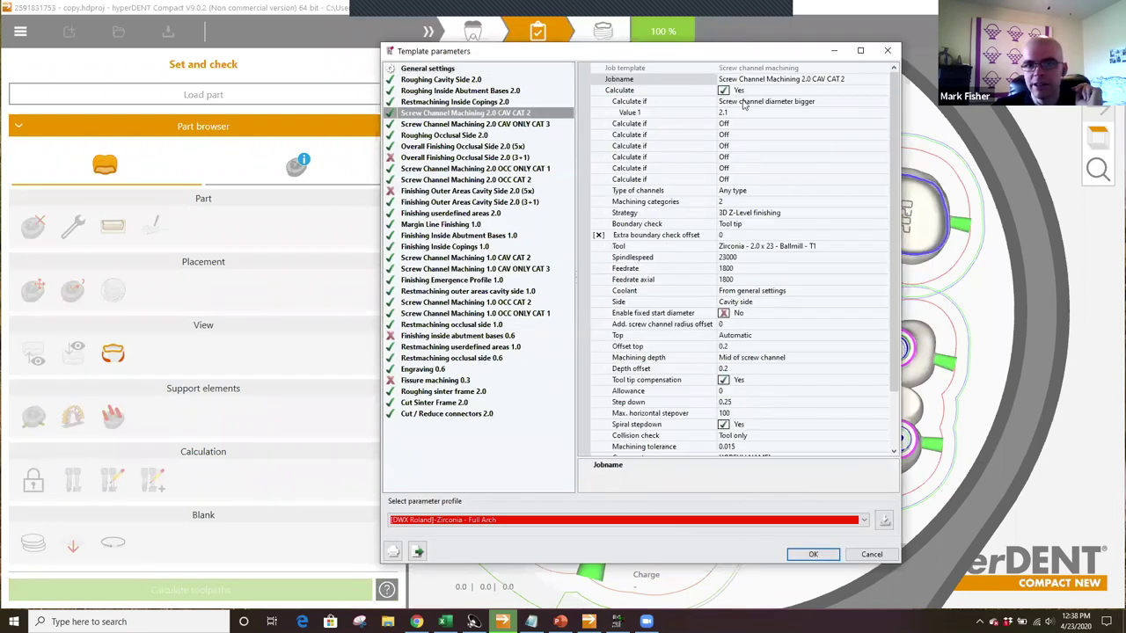
{"action": "left_click", "coordinate": [832, 562]}
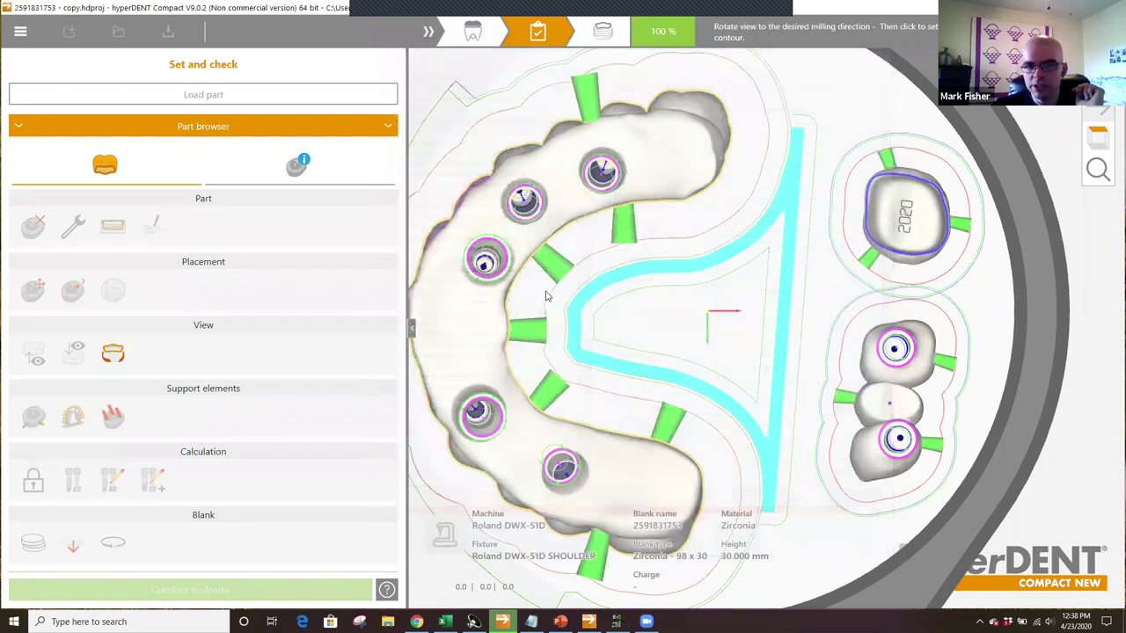
- Open the full arch for preparation and select the third implant interface in its implant interface settings
{"action": "scroll", "coordinate": [546, 296], "scroll_direction": "up", "scroll_amount": 2}
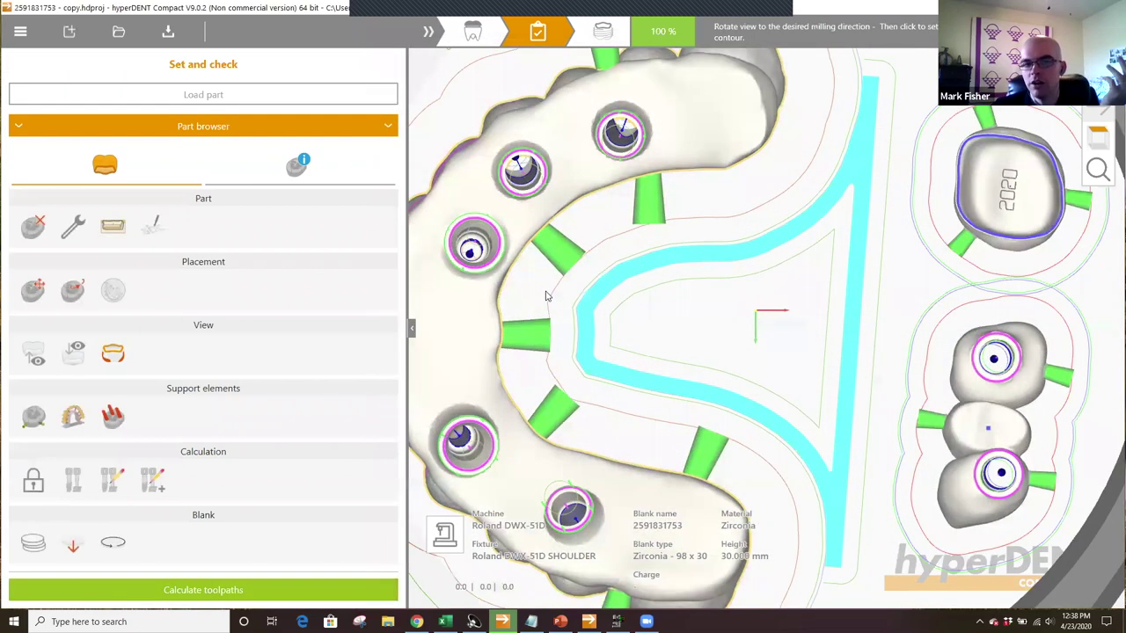
{"action": "scroll", "coordinate": [545, 296], "scroll_direction": "up", "scroll_amount": 1}
{"action": "scroll", "coordinate": [556, 306], "scroll_direction": "up", "scroll_amount": 2}
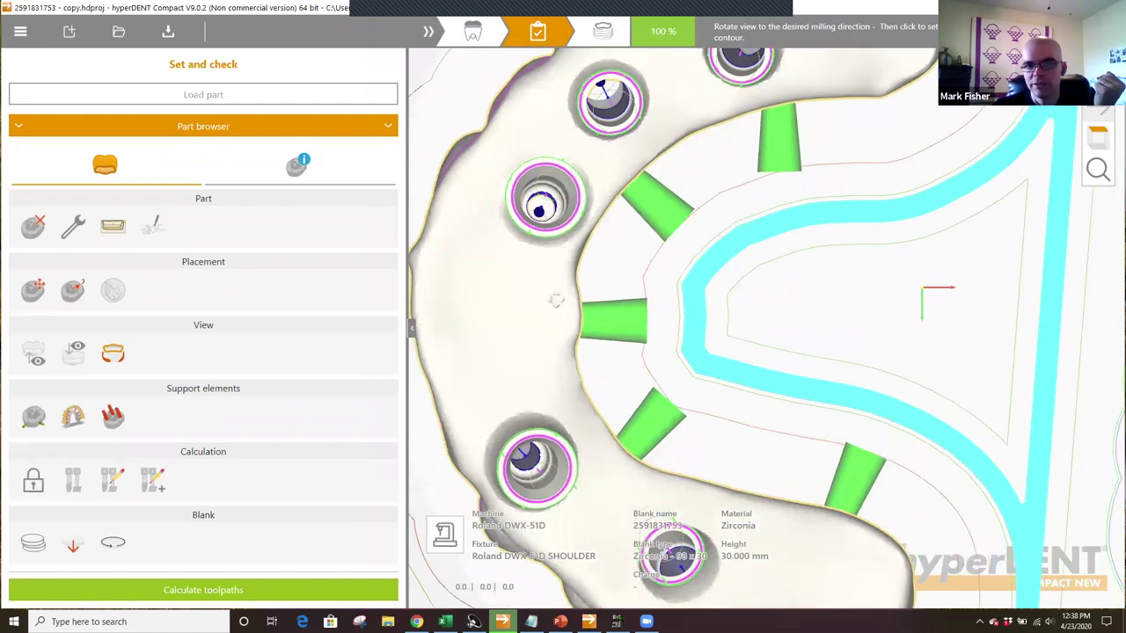
{"action": "scroll", "coordinate": [607, 204], "scroll_direction": "up", "scroll_amount": 1}
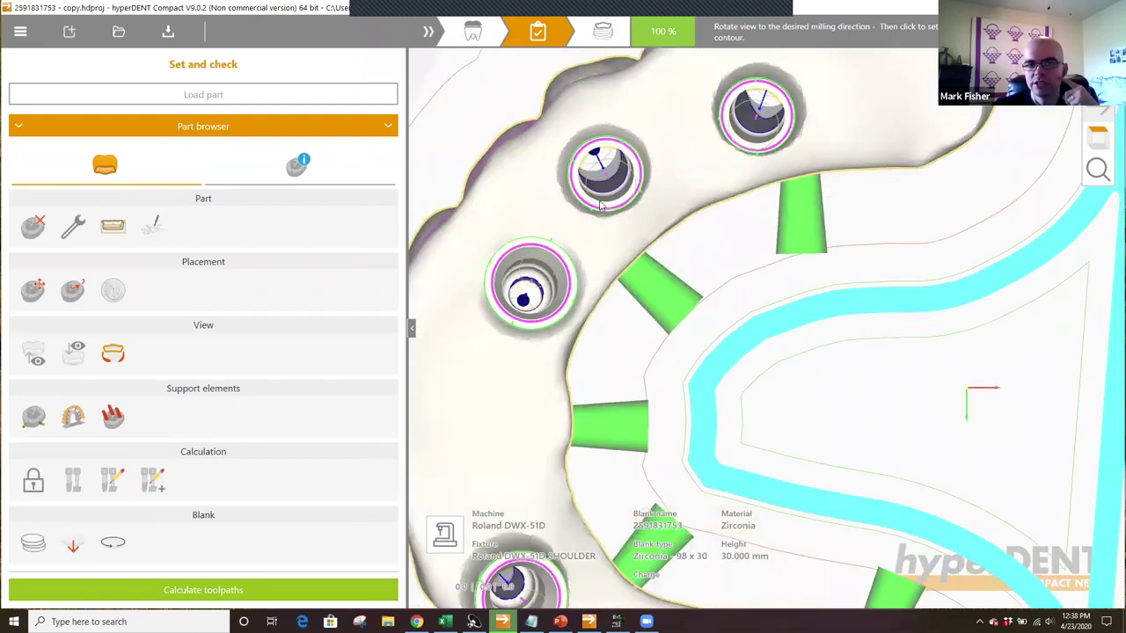
{"action": "scroll", "coordinate": [606, 202], "scroll_direction": "up", "scroll_amount": 1}
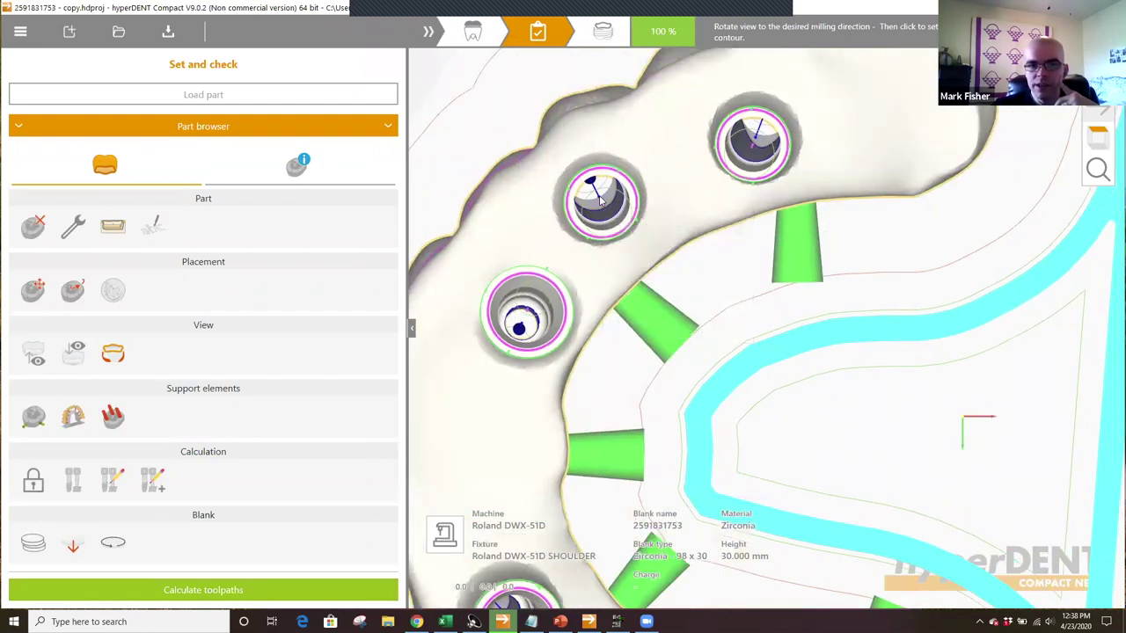
{"action": "middle_click_drag", "start_coordinate": [640, 364], "coordinate": [198, 222]}
{"action": "right_click_drag", "start_coordinate": [198, 227], "coordinate": [310, 295]}
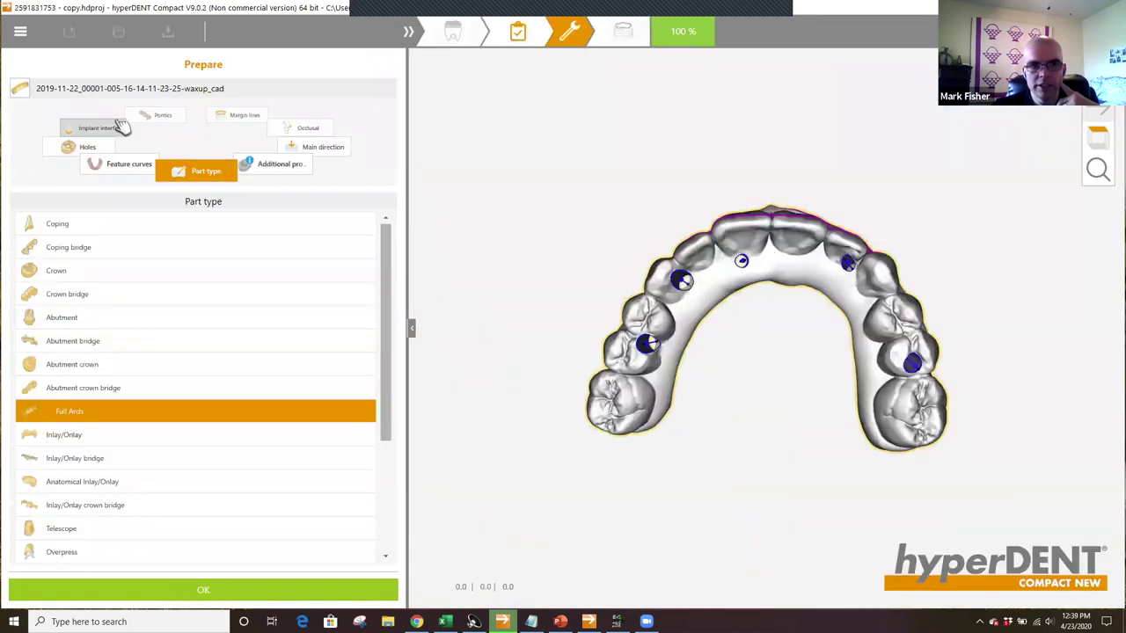
{"action": "left_click", "coordinate": [120, 127]}
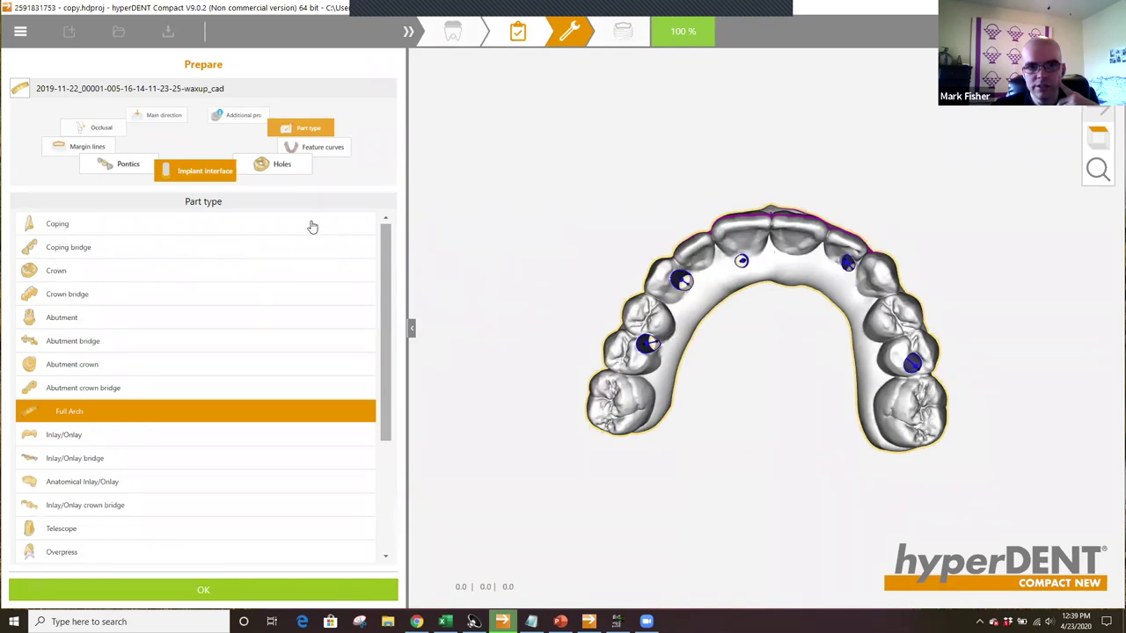
{"action": "left_click", "coordinate": [243, 278]}
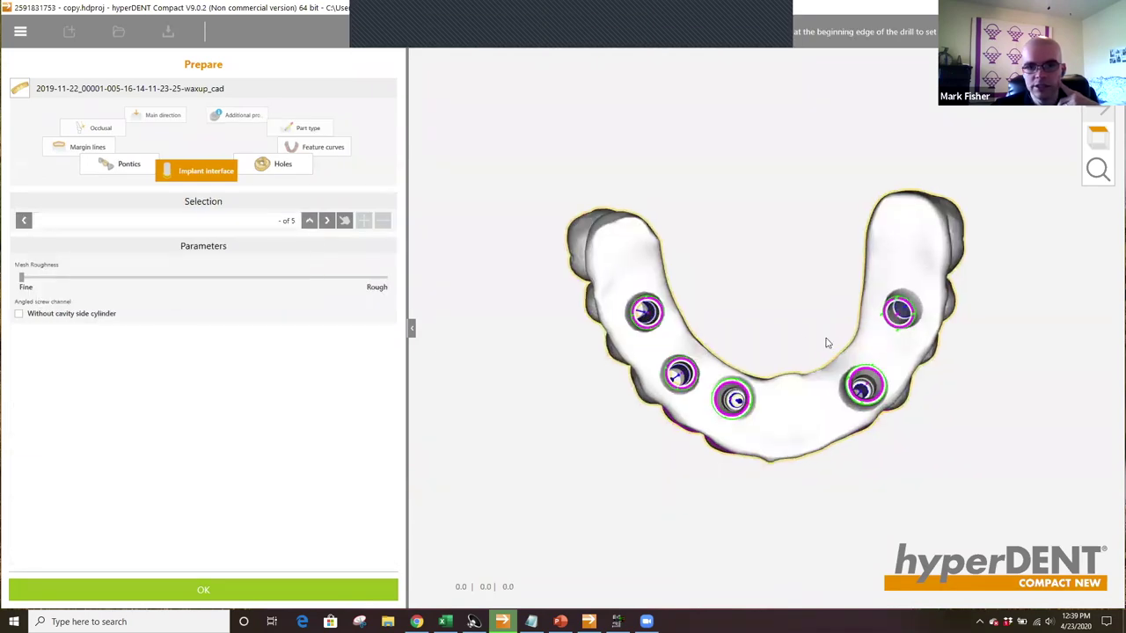
- Check the category and insertion direction of the full arch's screw channels from the occlusal side
{"action": "right_click_drag", "start_coordinate": [835, 415], "coordinate": [655, 228]}
{"action": "scroll", "coordinate": [659, 230], "scroll_direction": "up", "scroll_amount": 4}
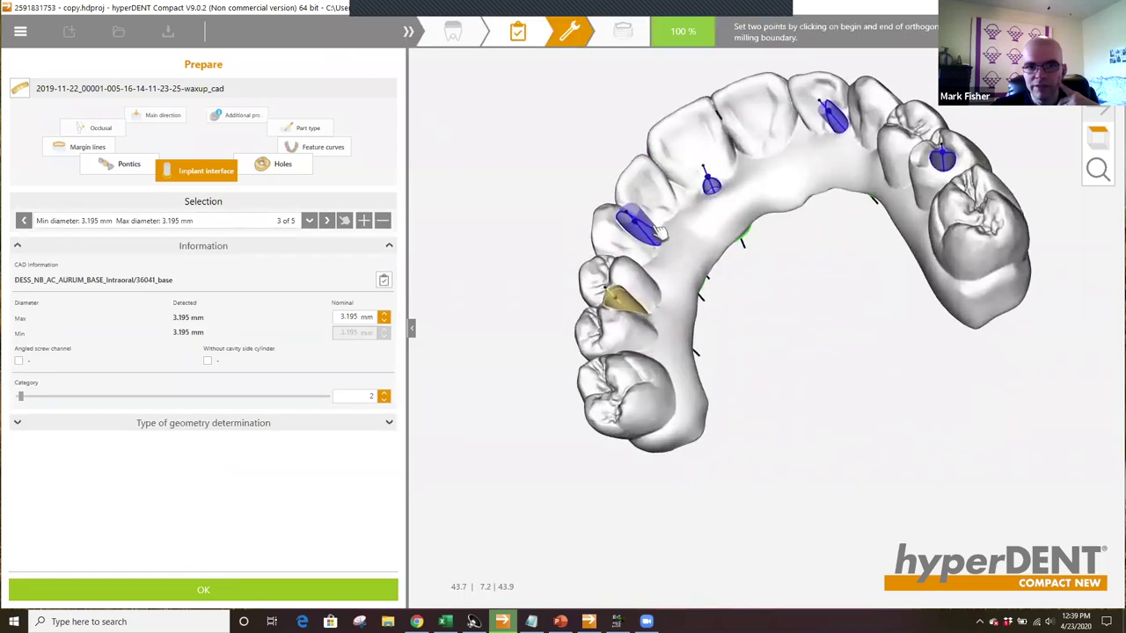
{"action": "scroll", "coordinate": [647, 233], "scroll_direction": "up", "scroll_amount": 2}
{"action": "scroll", "coordinate": [646, 233], "scroll_direction": "up", "scroll_amount": 1}
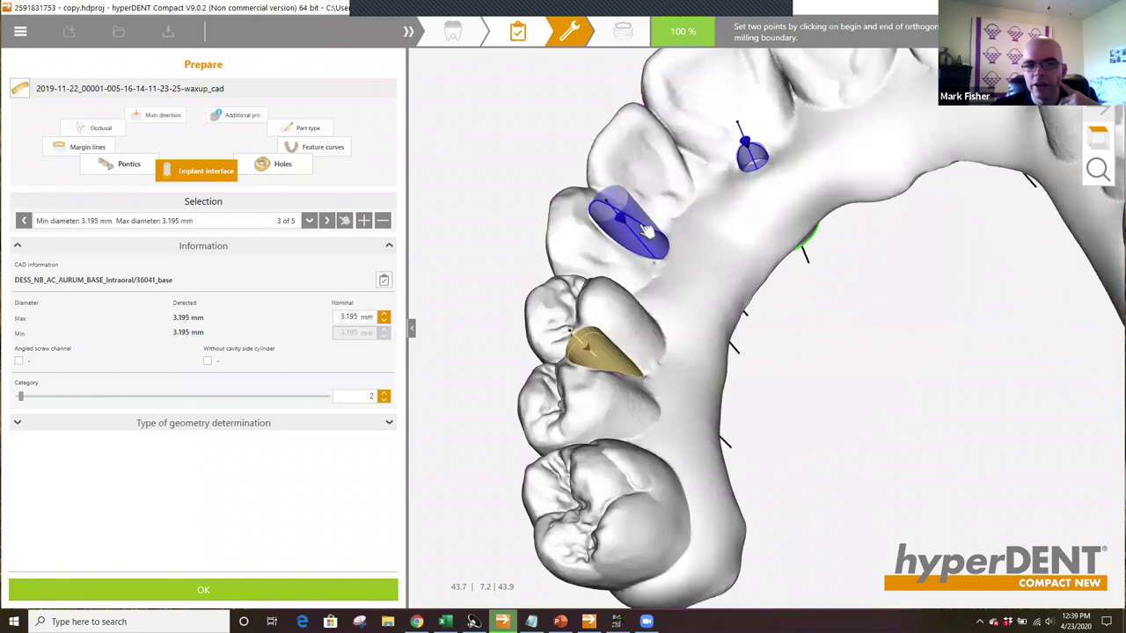
{"action": "mouse_move", "coordinate": [647, 231]}
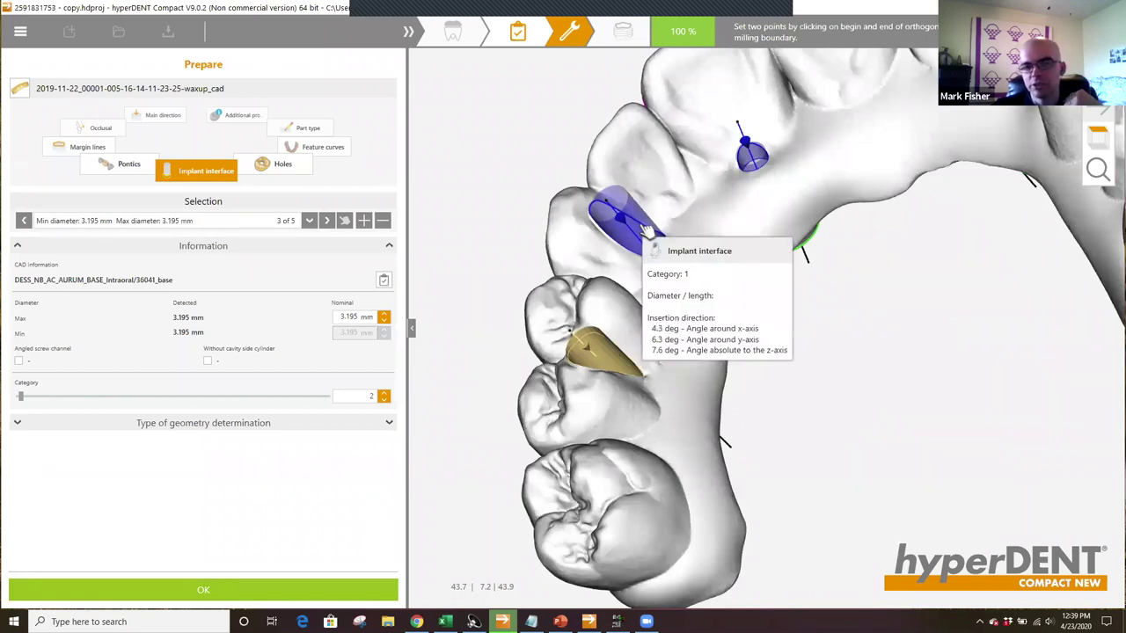
{"action": "mouse_move", "coordinate": [609, 352]}
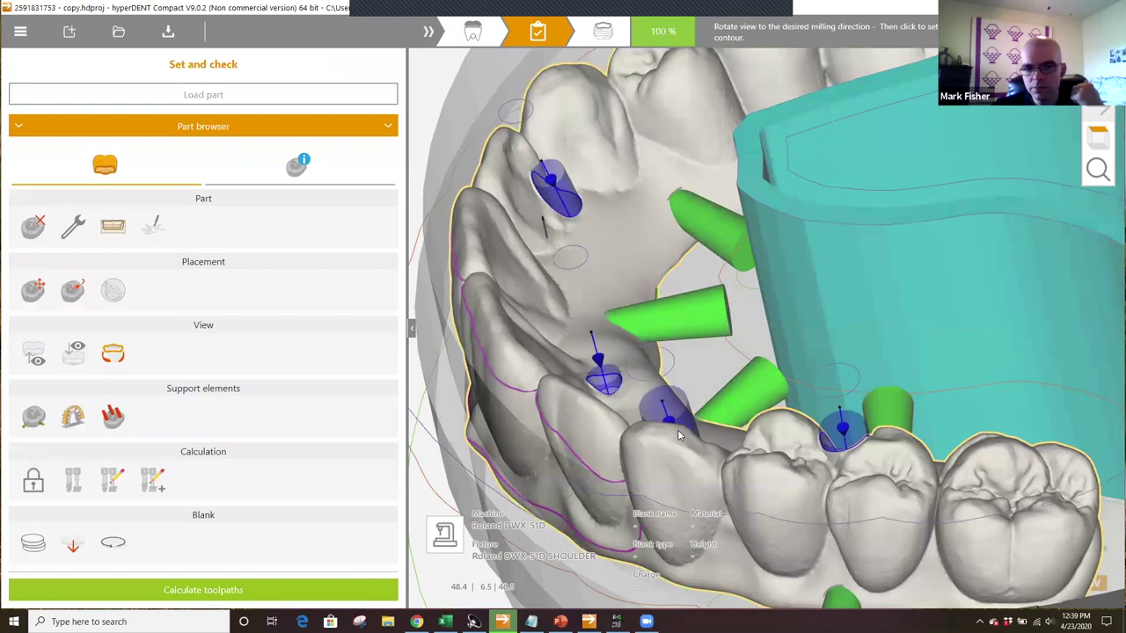
- Inspect the screw channel exits in the nested full arch, then reopen its implant interface settings and select the third interface
{"action": "right_click_drag", "start_coordinate": [668, 430], "coordinate": [670, 371]}
{"action": "right_click_drag", "start_coordinate": [584, 285], "coordinate": [593, 325]}
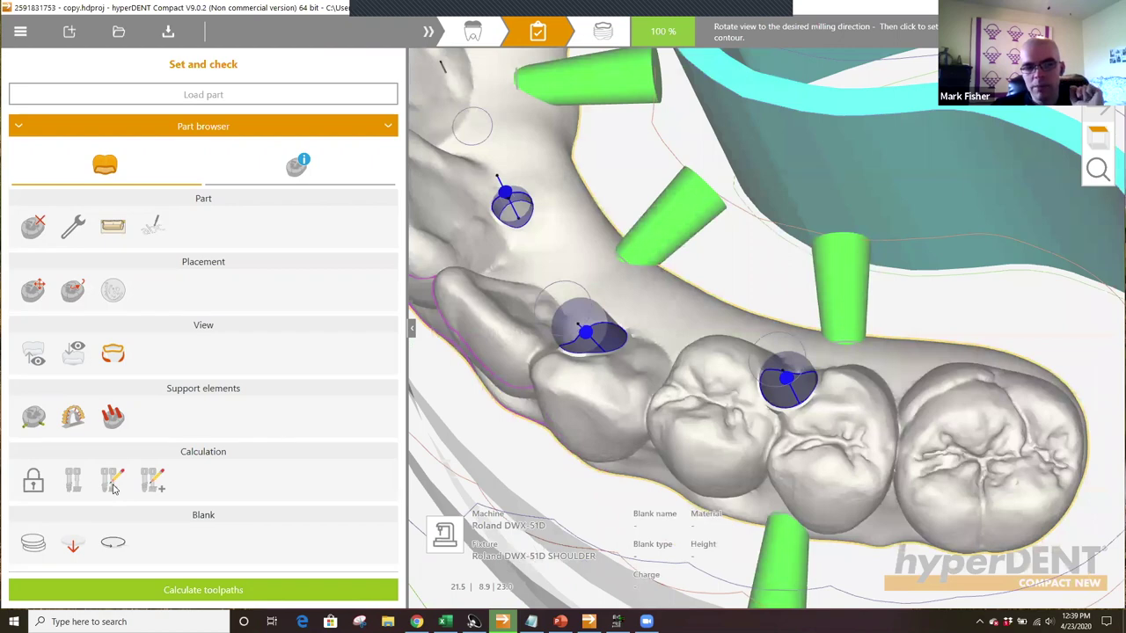
{"action": "left_click", "coordinate": [82, 236]}
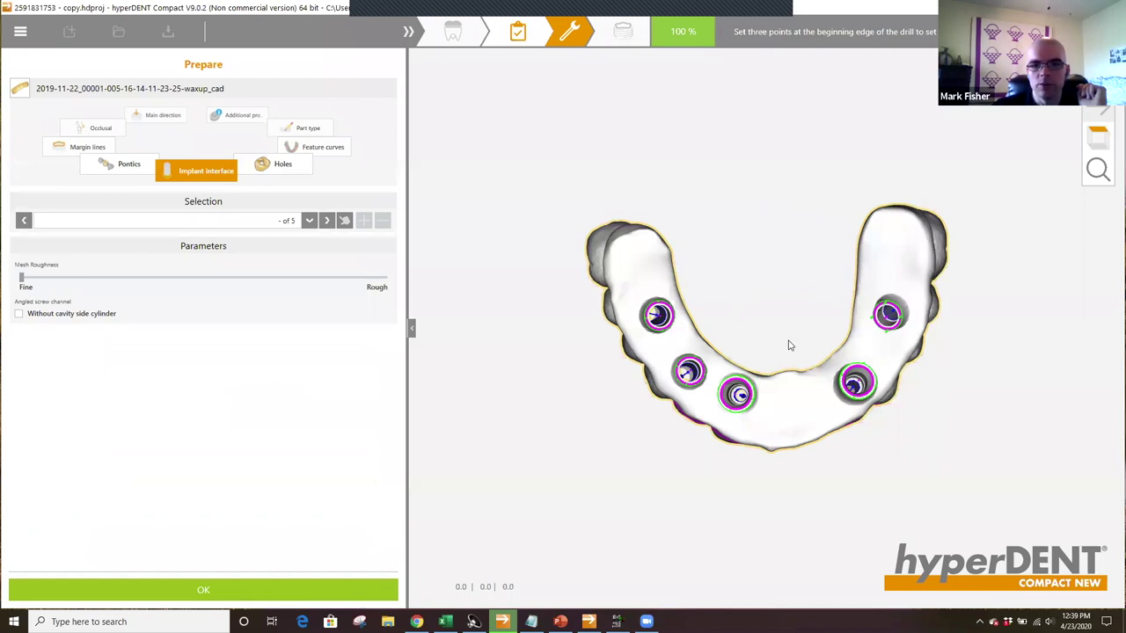
{"action": "left_click", "coordinate": [309, 221]}
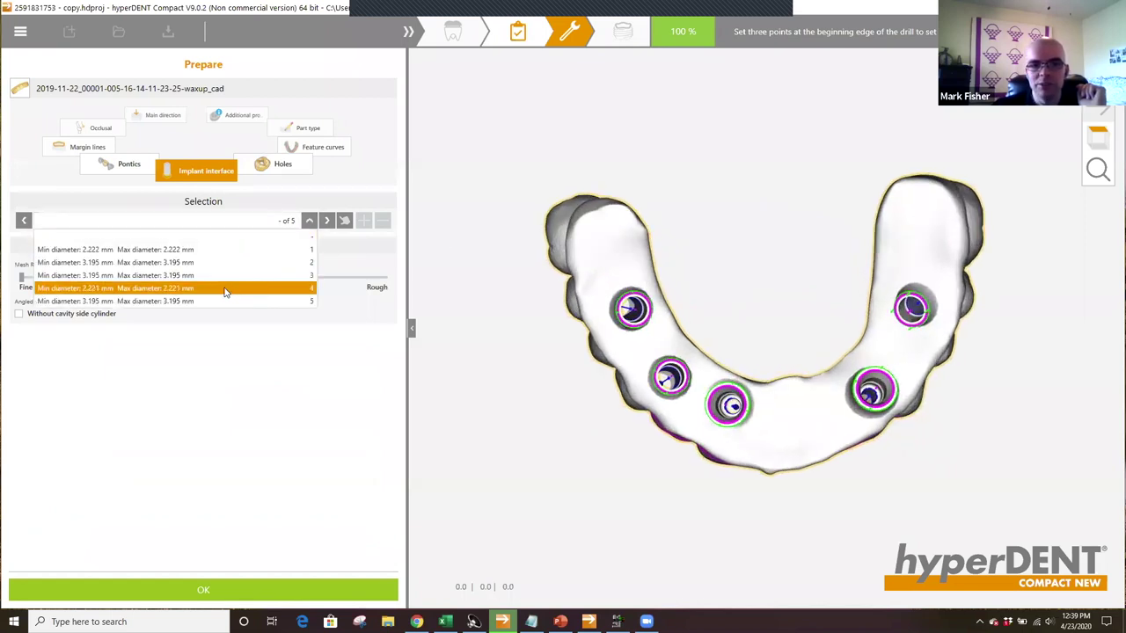
{"action": "left_click", "coordinate": [221, 277]}
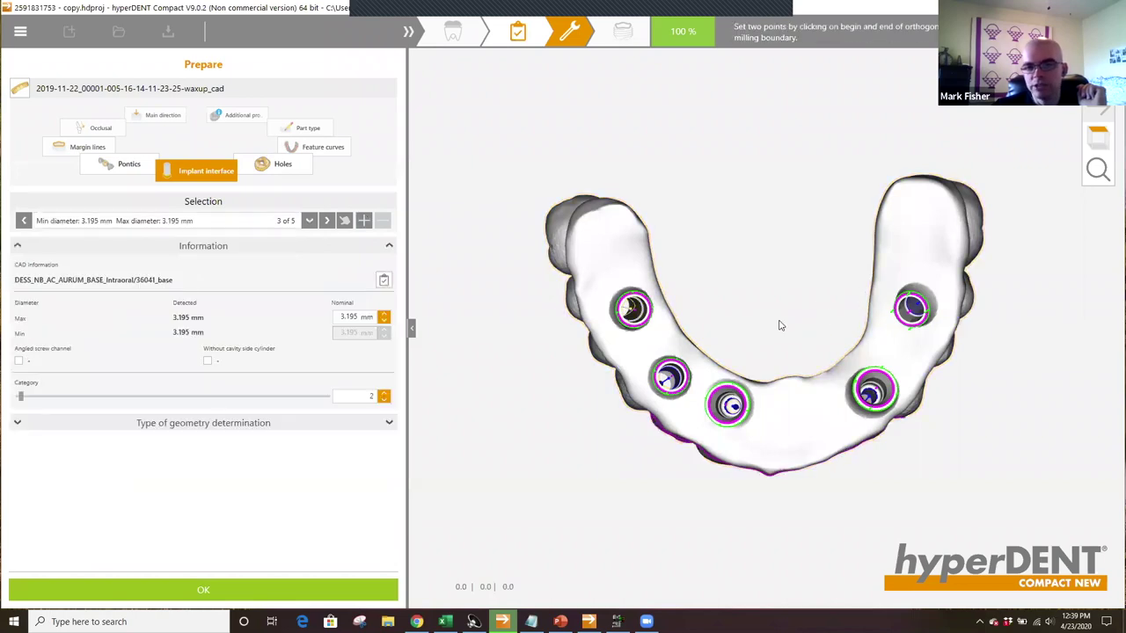
- Try another category for the third implant interface and set it back to 2
{"action": "middle_click_drag", "start_coordinate": [703, 302], "coordinate": [806, 303]}
{"action": "right_click_drag", "start_coordinate": [808, 304], "coordinate": [662, 329]}
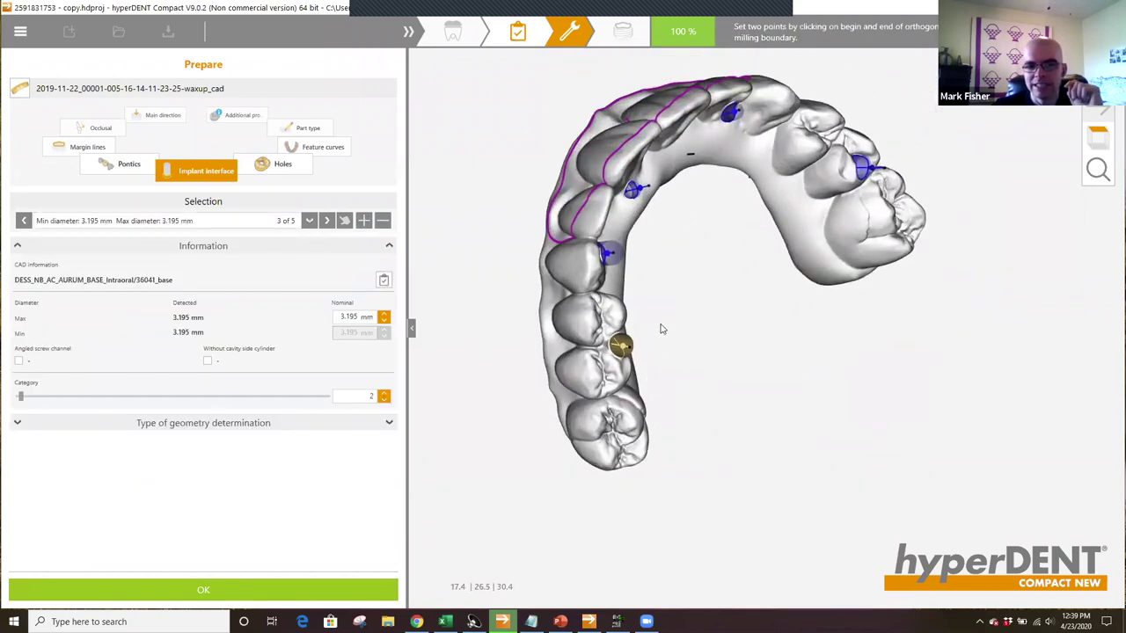
{"action": "scroll", "coordinate": [663, 329], "scroll_direction": "up", "scroll_amount": 5}
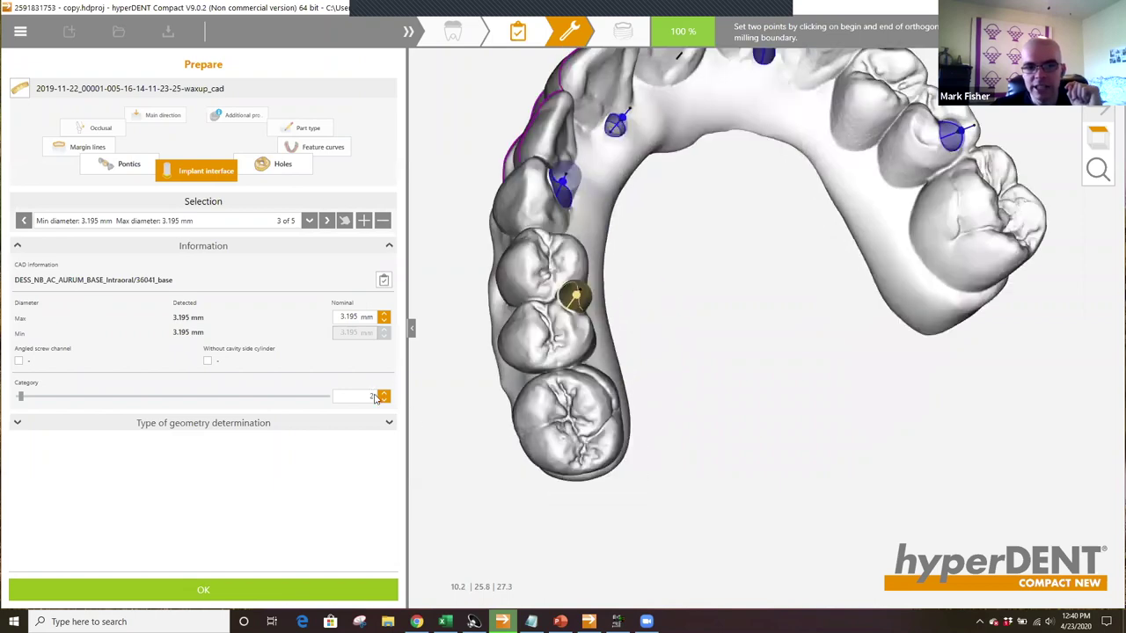
{"action": "left_click", "coordinate": [384, 400]}
{"action": "left_click", "coordinate": [383, 393]}
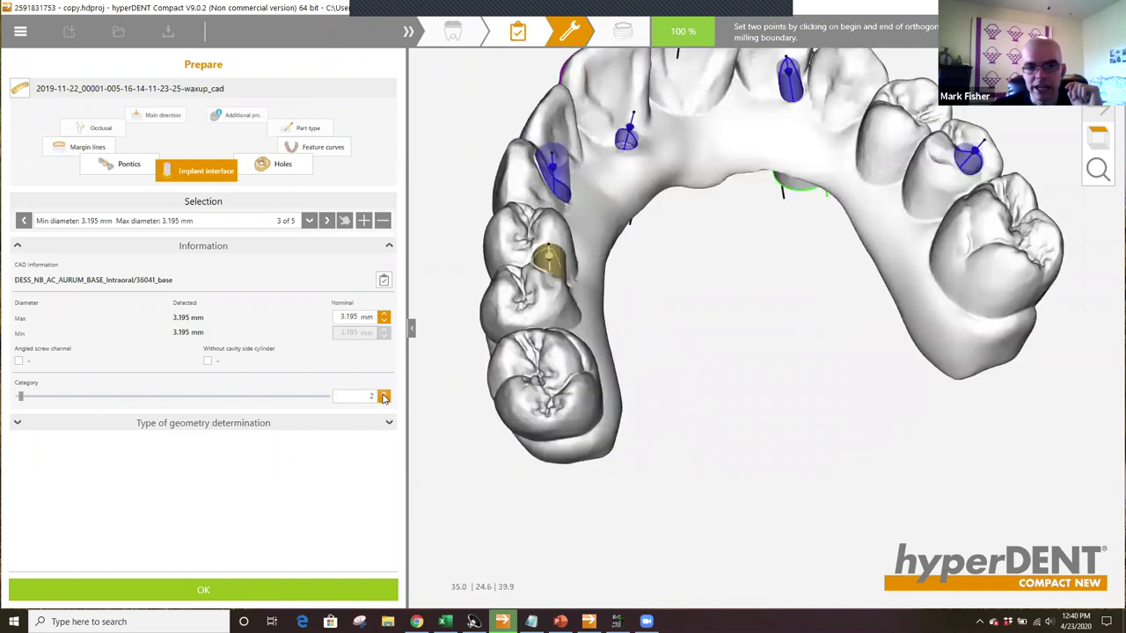
{"action": "middle_click_drag", "start_coordinate": [577, 251], "coordinate": [610, 337]}
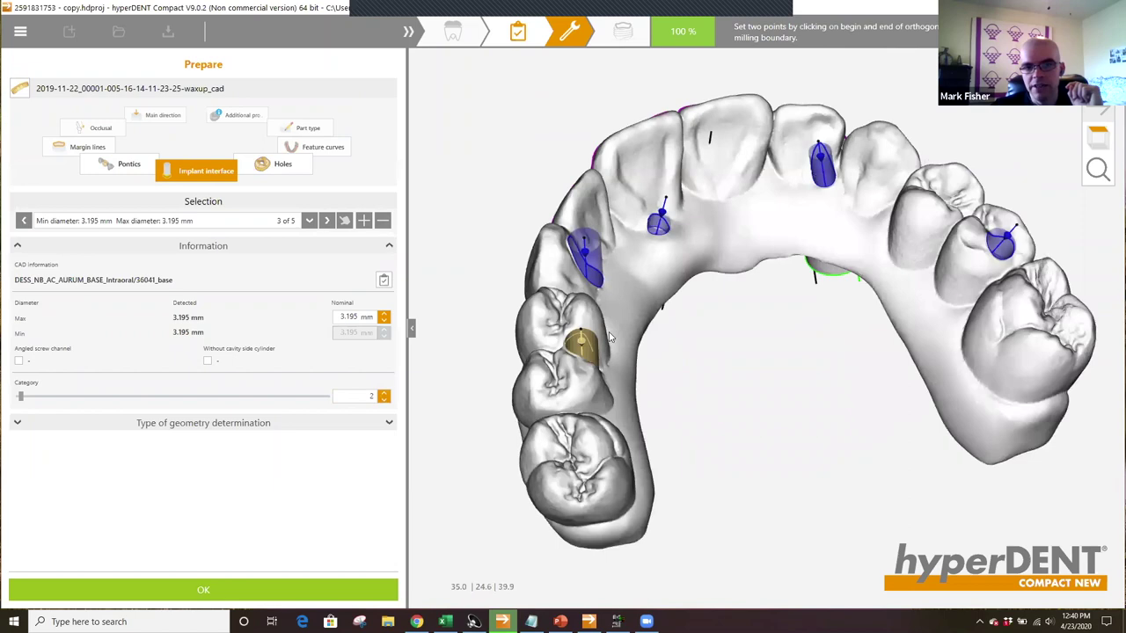
- Examine the full arch's implant interfaces from the cavity and occlusal sides and read its insertion direction angles
{"action": "scroll", "coordinate": [584, 345], "scroll_direction": "up", "scroll_amount": 1}
{"action": "mouse_move", "coordinate": [634, 209]}
{"action": "right_mouse_down"}
{"action": "mouse_move", "coordinate": [641, 142]}
{"action": "mouse_move", "coordinate": [630, 211]}
{"action": "right_mouse_up"}
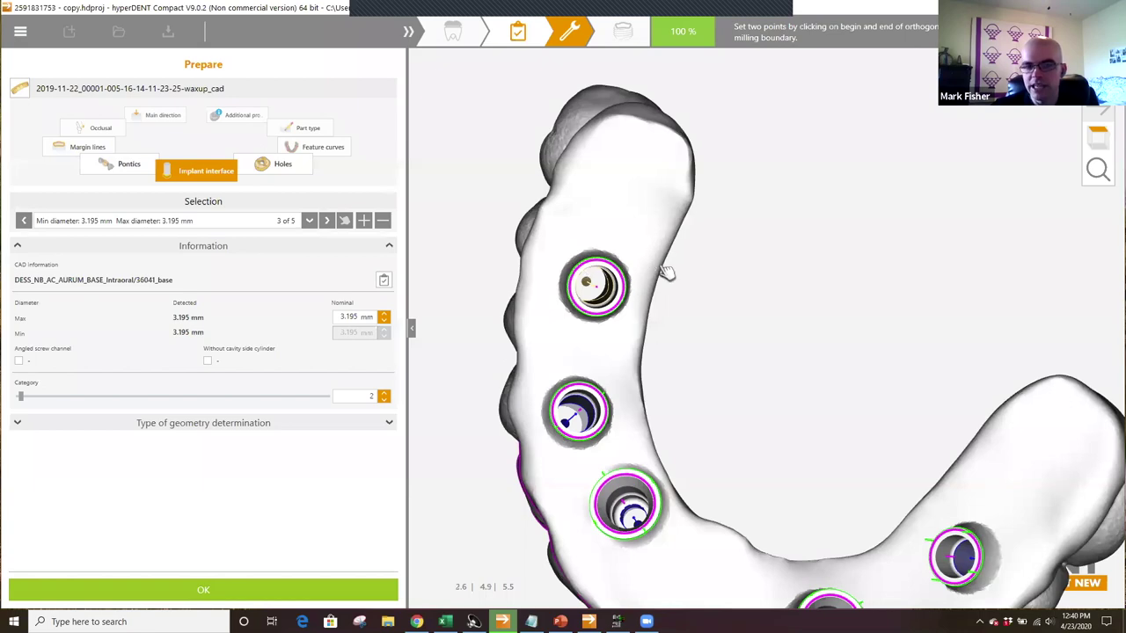
{"action": "right_click_drag", "start_coordinate": [648, 397], "coordinate": [674, 195]}
{"action": "middle_click_drag", "start_coordinate": [674, 196], "coordinate": [647, 405]}
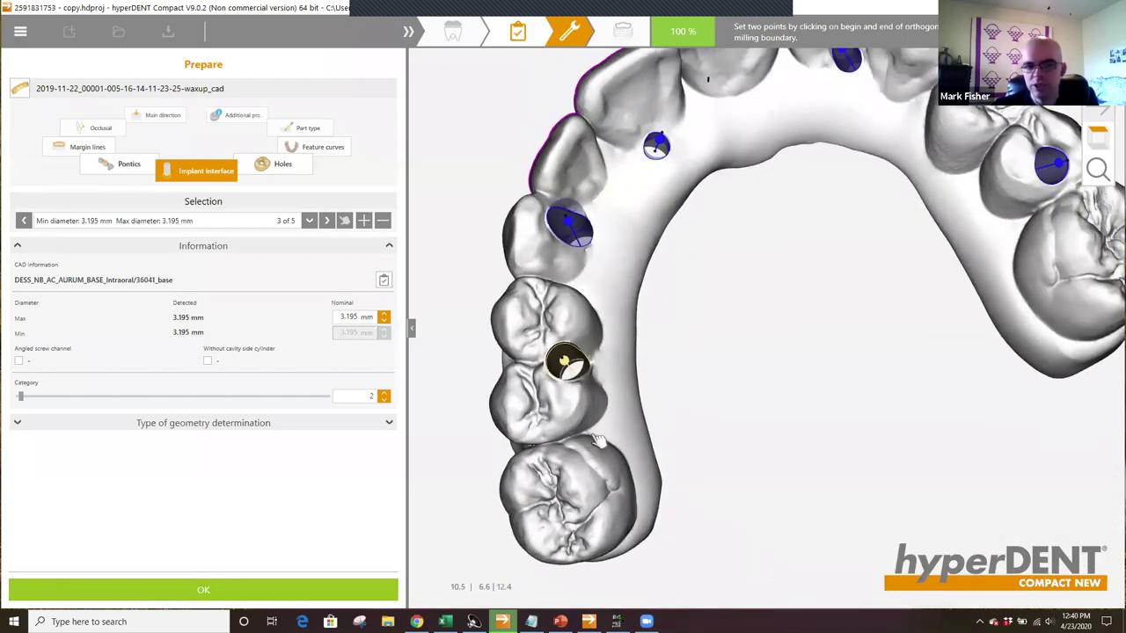
{"action": "middle_click_drag", "start_coordinate": [620, 171], "coordinate": [535, 244]}
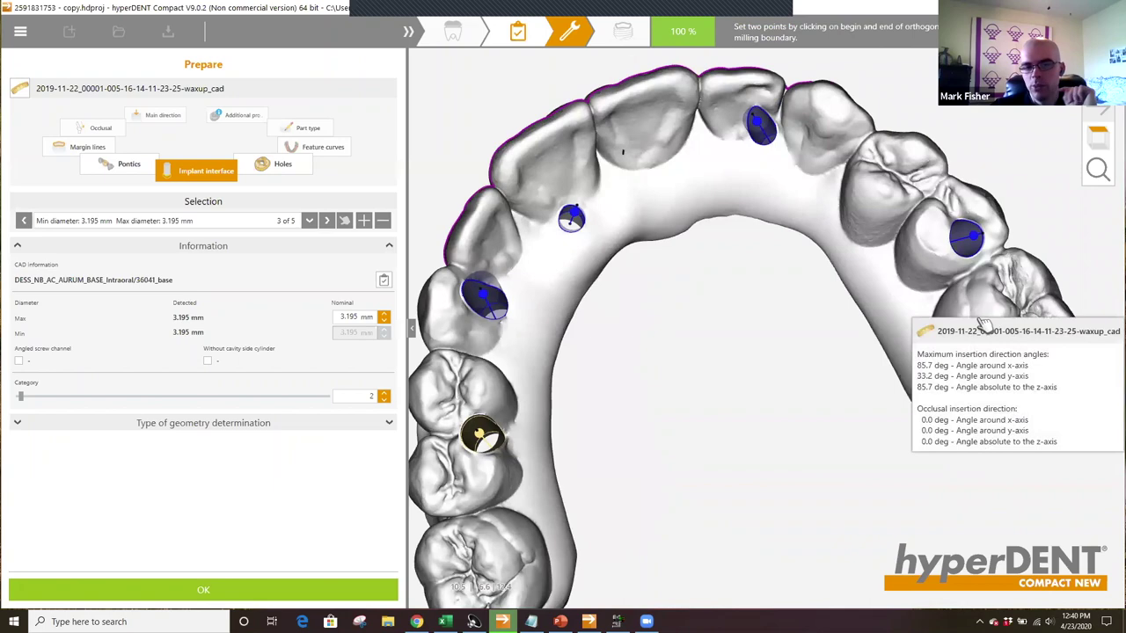
{"action": "mouse_move", "coordinate": [974, 336]}
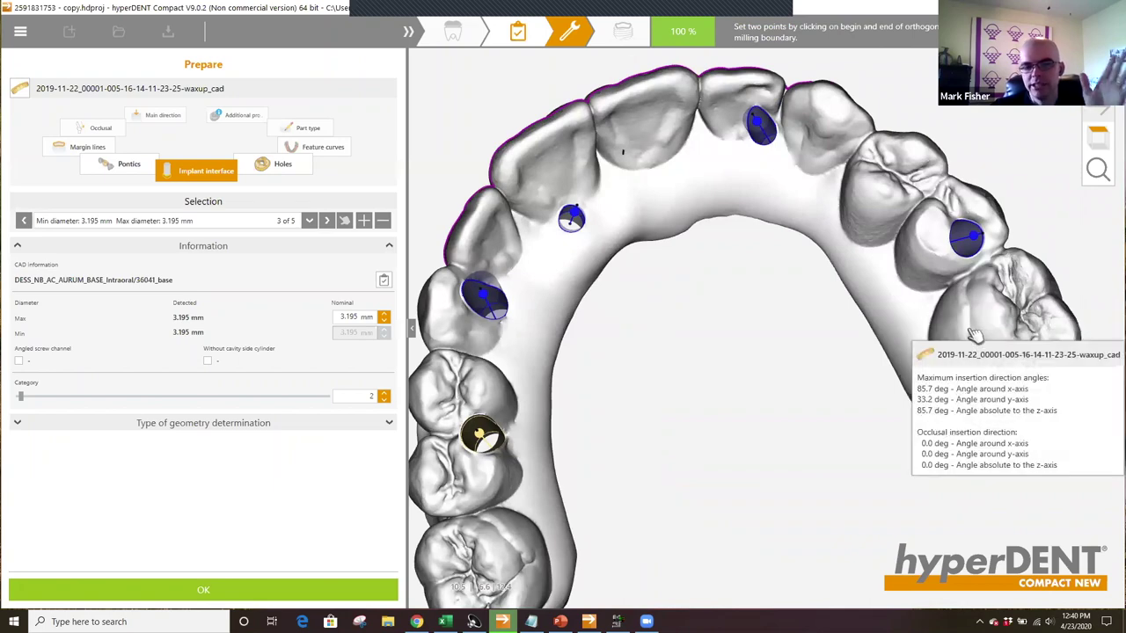
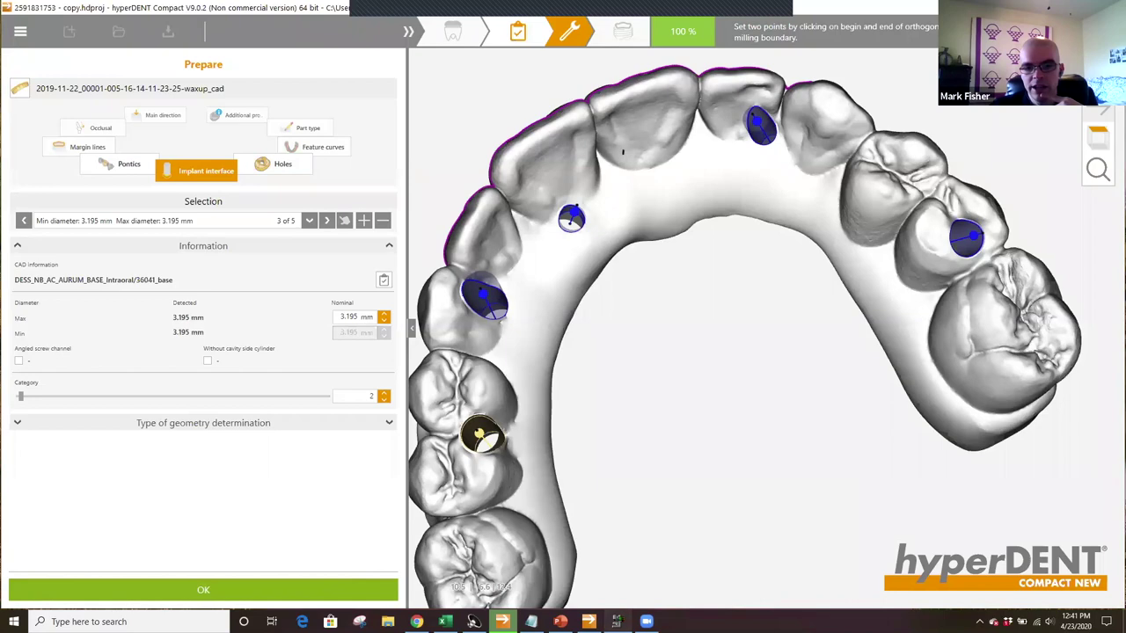
- Switch to hyperVIEW and hide all tool paths and fixtures around the bridge model
{"action": "left_click", "coordinate": [619, 622]}
{"action": "middle_click_drag", "start_coordinate": [431, 443], "coordinate": [592, 190]}
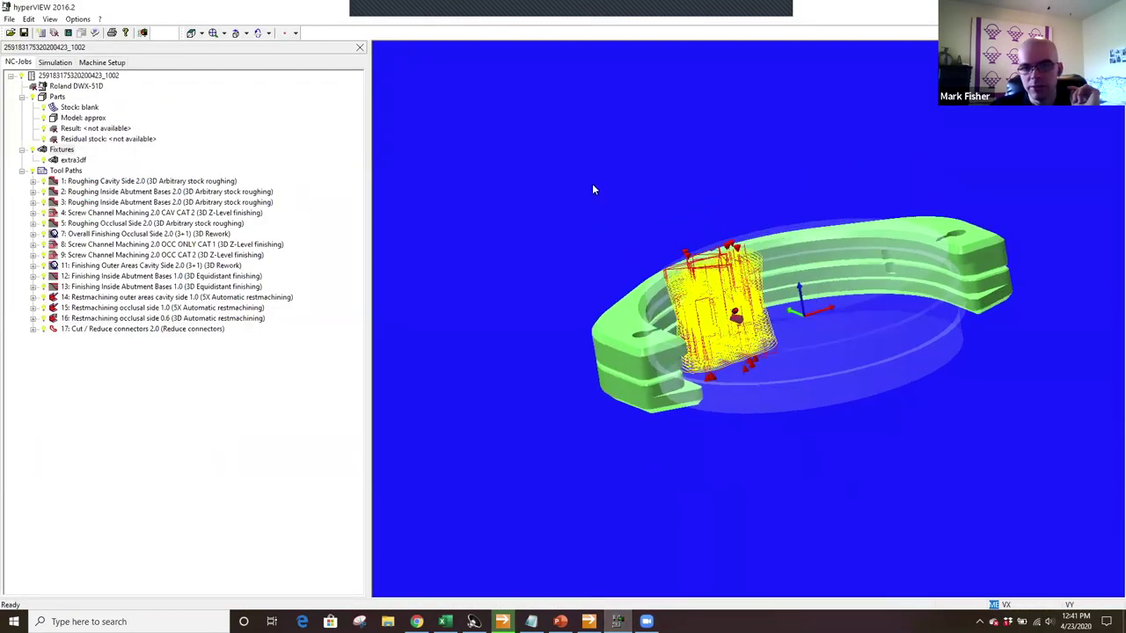
{"action": "scroll", "coordinate": [643, 379], "scroll_direction": "up", "scroll_amount": 5}
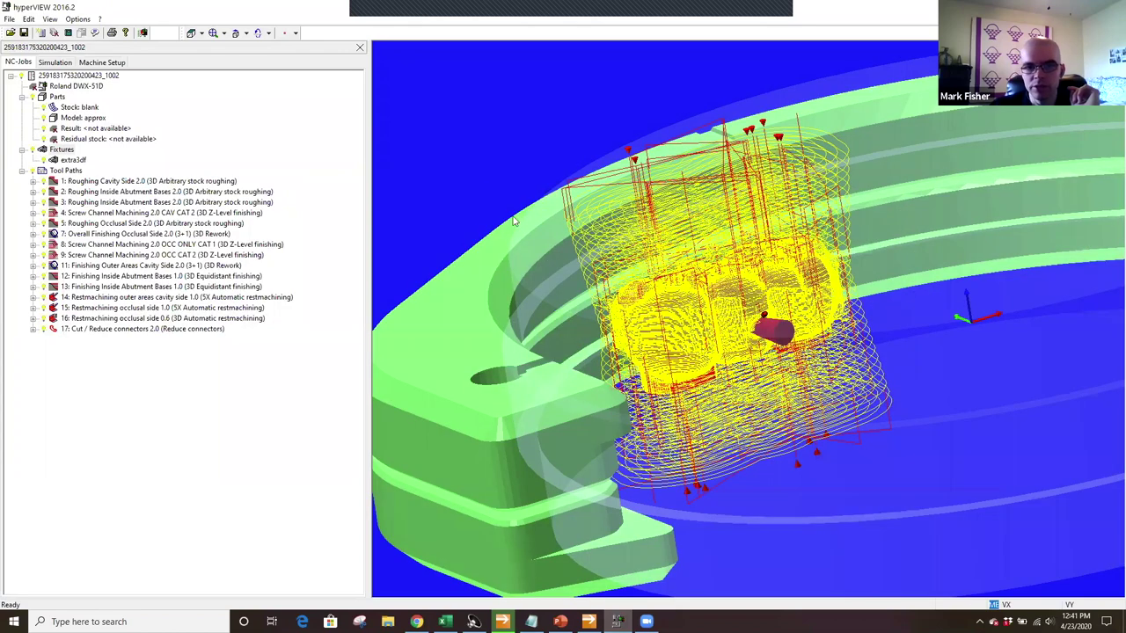
{"action": "left_click", "coordinate": [33, 171]}
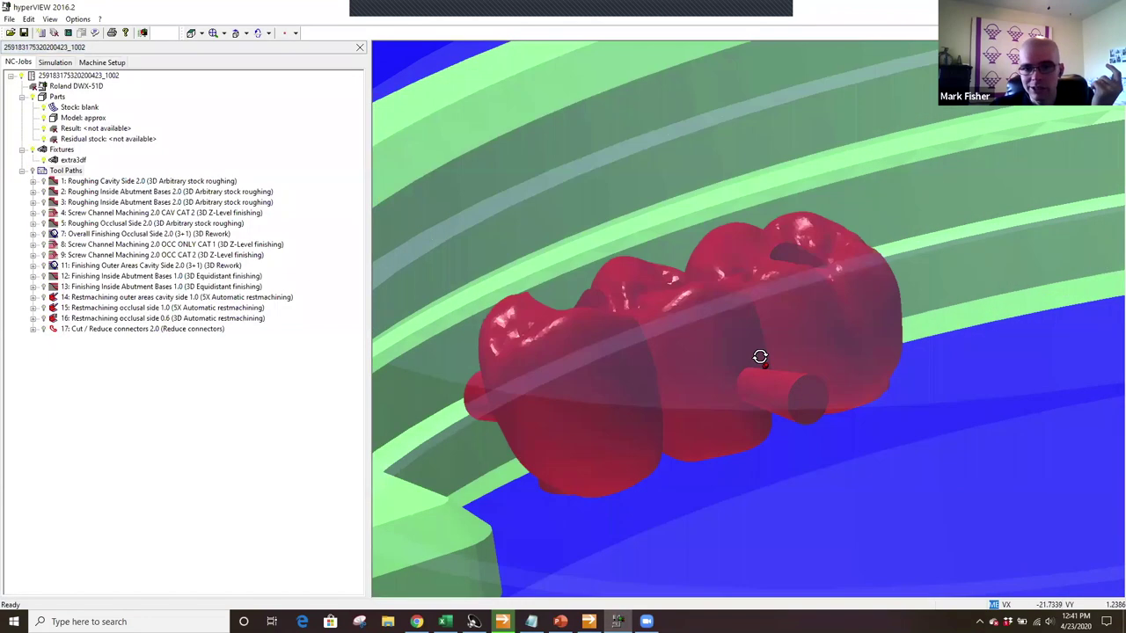
{"action": "middle_click_drag", "start_coordinate": [760, 356], "coordinate": [750, 357]}
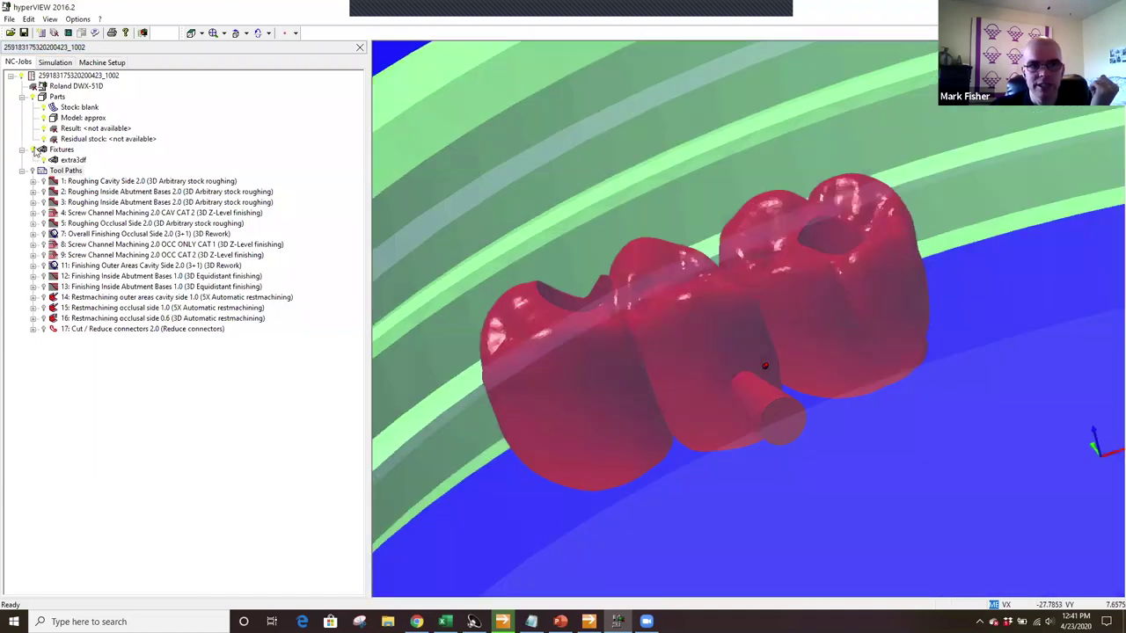
{"action": "left_click", "coordinate": [33, 149]}
{"action": "middle_click_drag", "start_coordinate": [837, 329], "coordinate": [405, 286]}
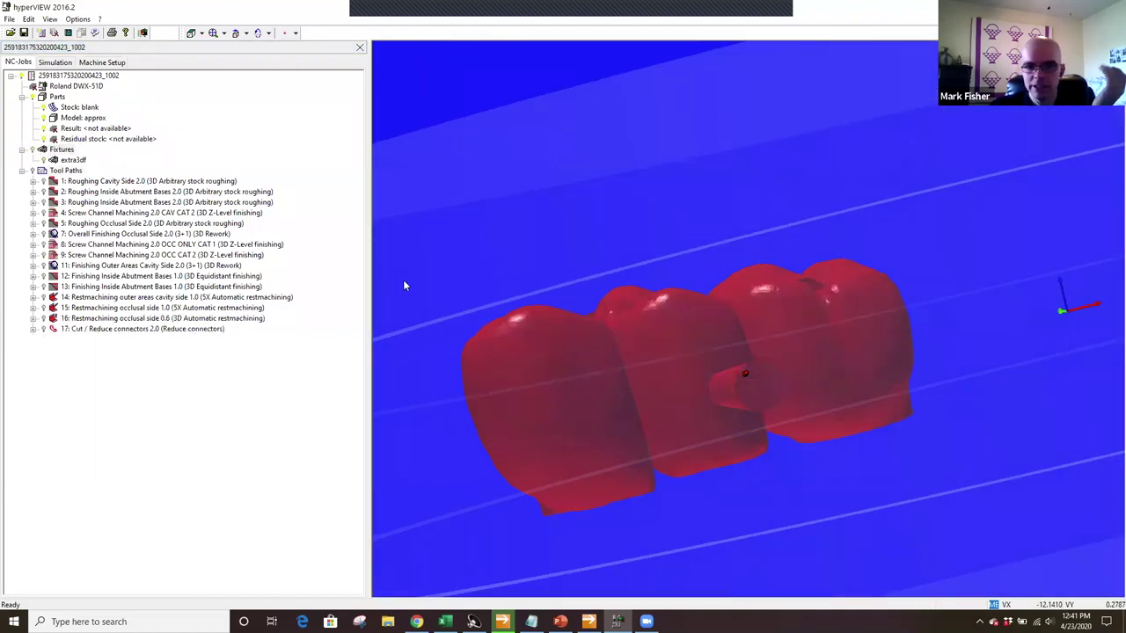
- Set the appearance of the approx model to Transparent
{"action": "right_click", "coordinate": [86, 119]}
{"action": "mouse_move", "coordinate": [123, 135]}
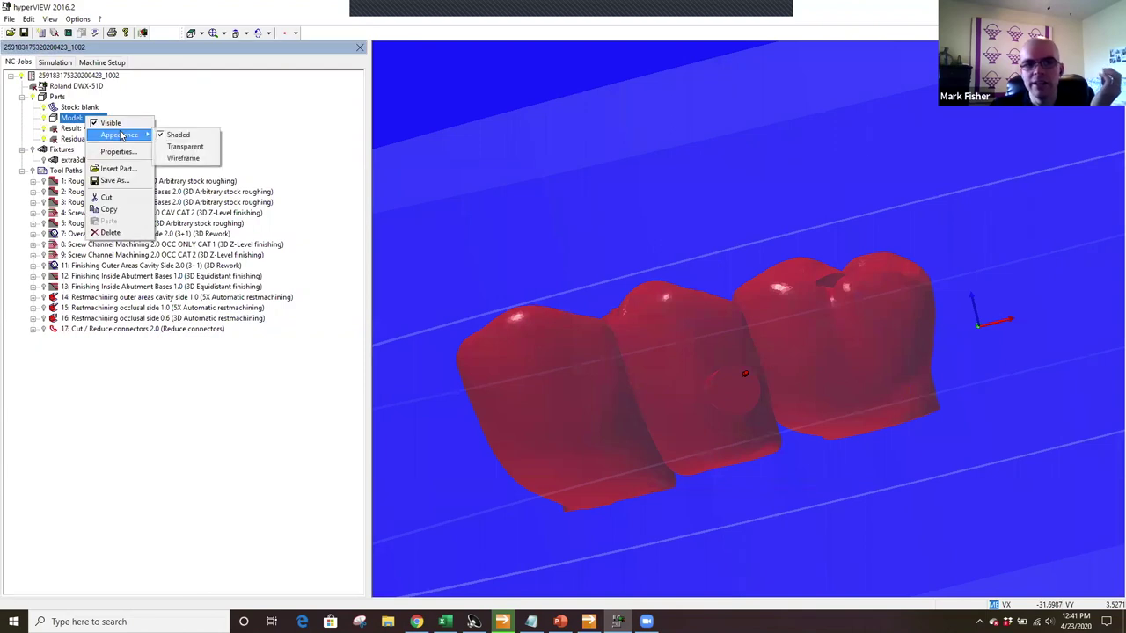
{"action": "left_click", "coordinate": [179, 148]}
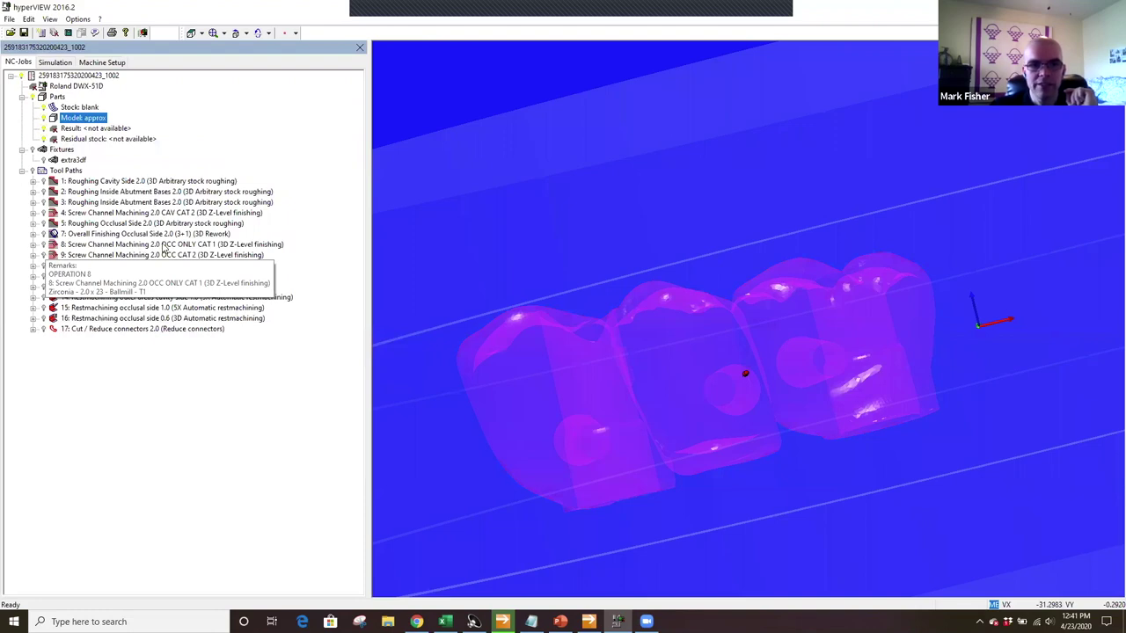
- Show only tool path 8, Screw Channel Machining 2.0 OCC ONLY CAT 1, and inspect its lower end inside the channel
{"action": "left_click", "coordinate": [162, 247]}
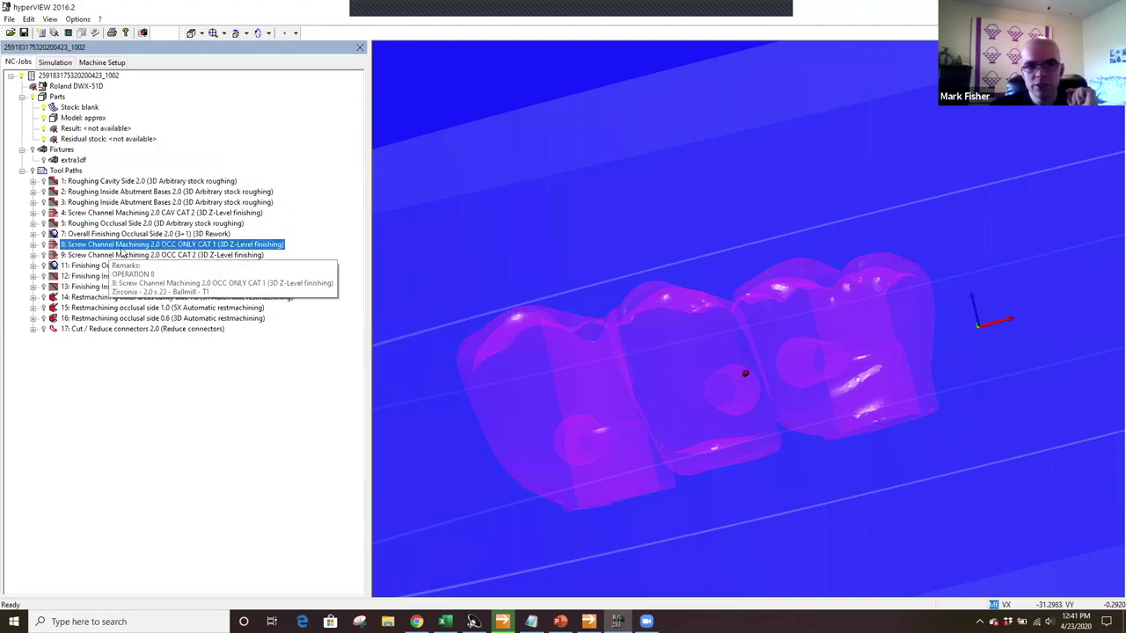
{"action": "left_click", "coordinate": [44, 245]}
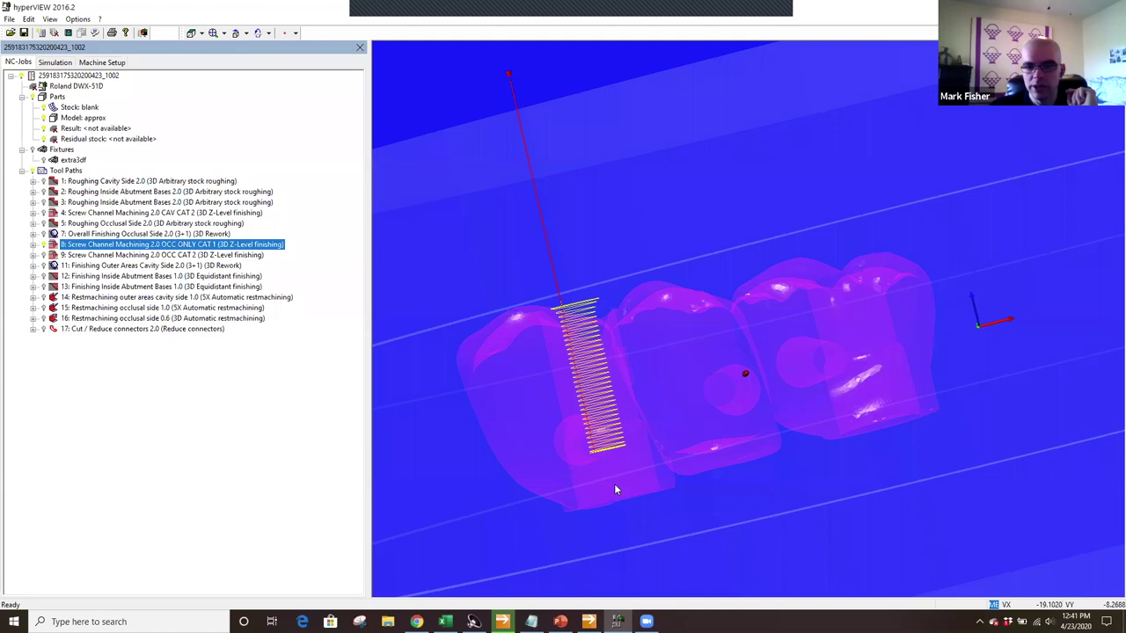
{"action": "scroll", "coordinate": [610, 433], "scroll_direction": "up", "scroll_amount": 1}
{"action": "scroll", "coordinate": [610, 432], "scroll_direction": "down", "scroll_amount": 5}
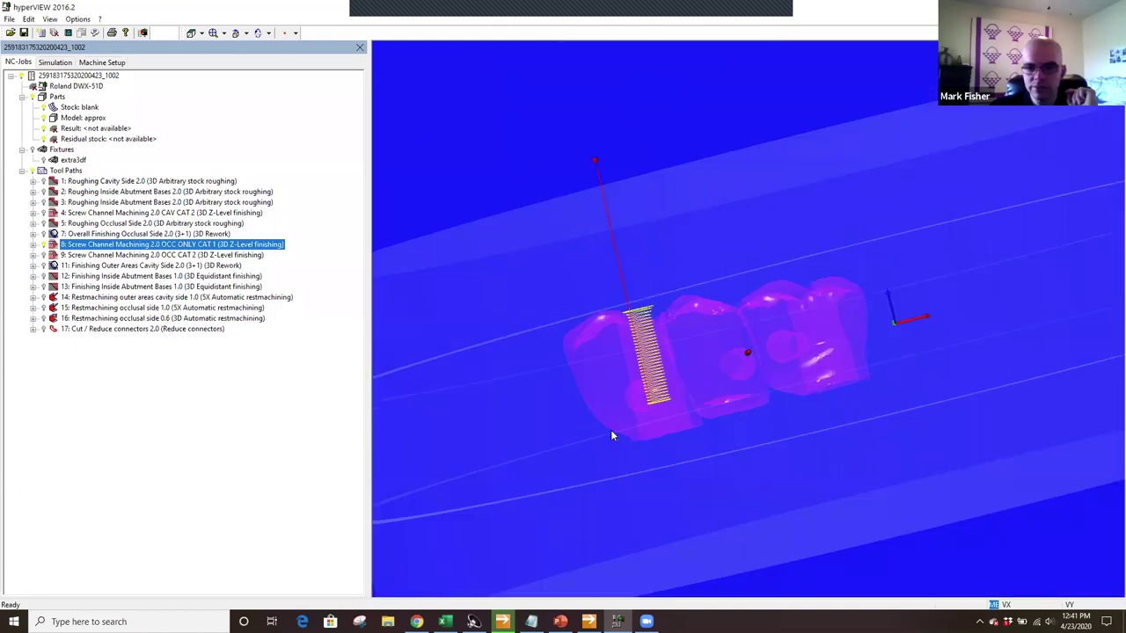
{"action": "scroll", "coordinate": [614, 430], "scroll_direction": "up", "scroll_amount": 4}
{"action": "scroll", "coordinate": [616, 428], "scroll_direction": "up", "scroll_amount": 8}
{"action": "scroll", "coordinate": [624, 422], "scroll_direction": "down", "scroll_amount": 6}
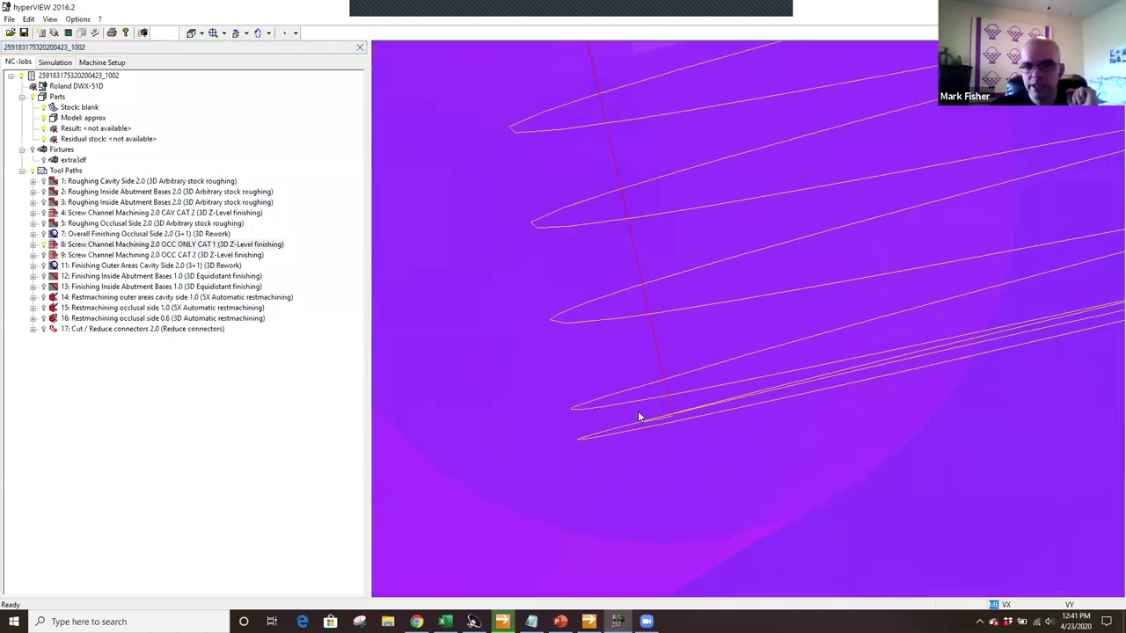
{"action": "scroll", "coordinate": [831, 471], "scroll_direction": "down", "scroll_amount": 7}
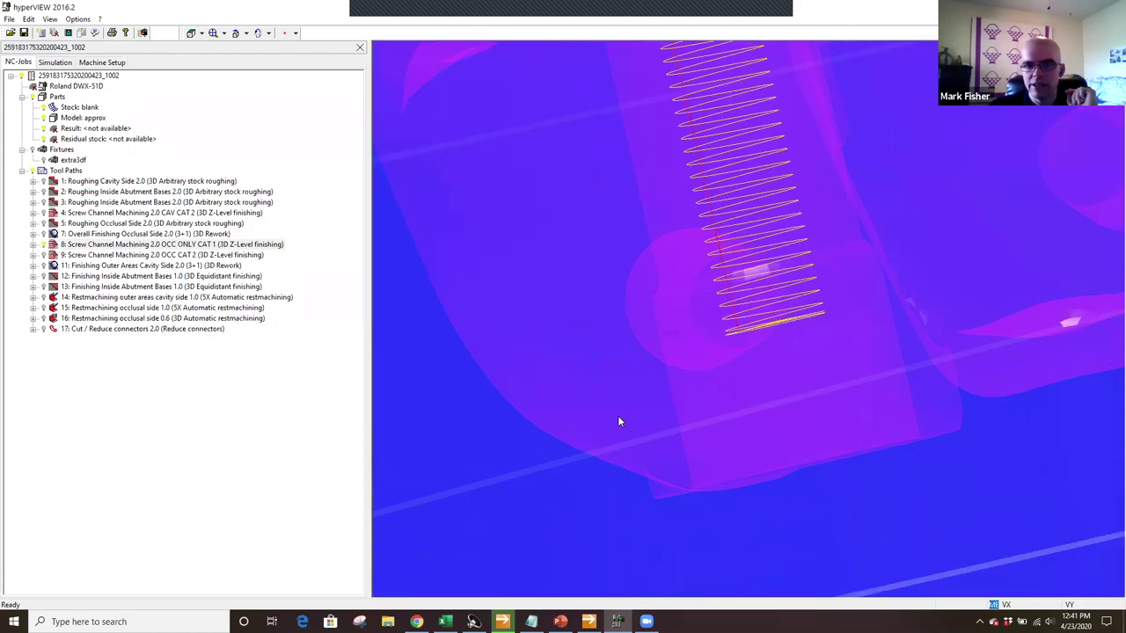
{"action": "middle_click_drag", "start_coordinate": [869, 368], "coordinate": [714, 398]}
{"action": "scroll", "coordinate": [713, 399], "scroll_direction": "down", "scroll_amount": 2}
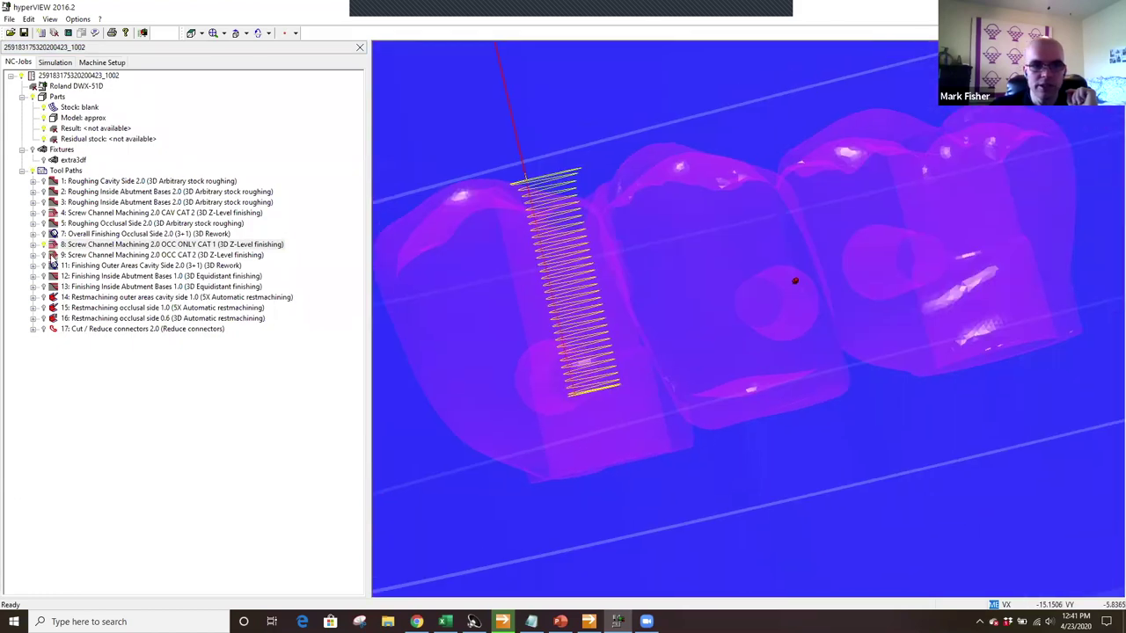
- Show screw channel tool paths 9 (OCC CAT 2) and 4 (CAV CAT 2) and inspect where they meet in the channel
{"action": "left_click", "coordinate": [42, 255]}
{"action": "left_click", "coordinate": [43, 213]}
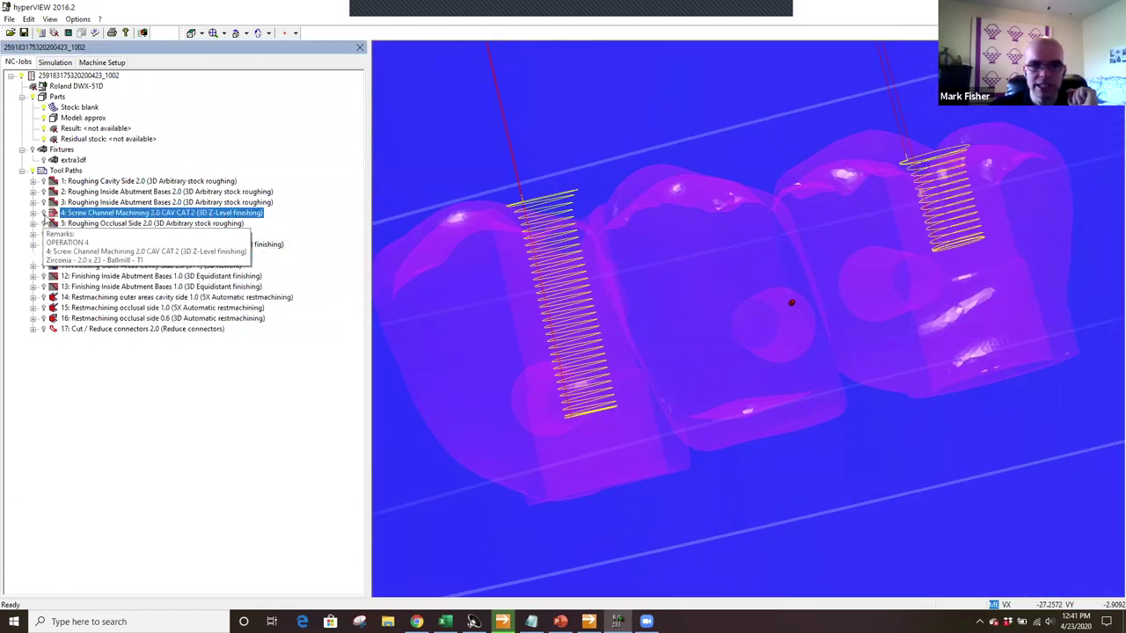
{"action": "middle_click_drag", "start_coordinate": [729, 241], "coordinate": [799, 381]}
{"action": "scroll", "coordinate": [829, 390], "scroll_direction": "up", "scroll_amount": 2}
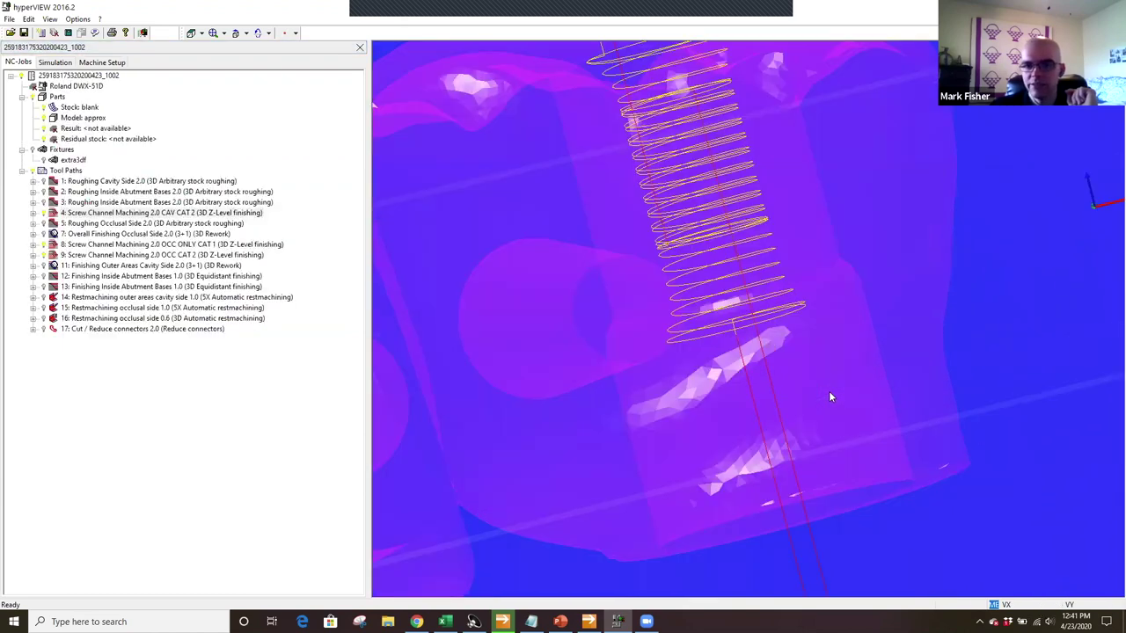
{"action": "scroll", "coordinate": [776, 380], "scroll_direction": "down", "scroll_amount": 1}
{"action": "scroll", "coordinate": [776, 380], "scroll_direction": "down", "scroll_amount": 3}
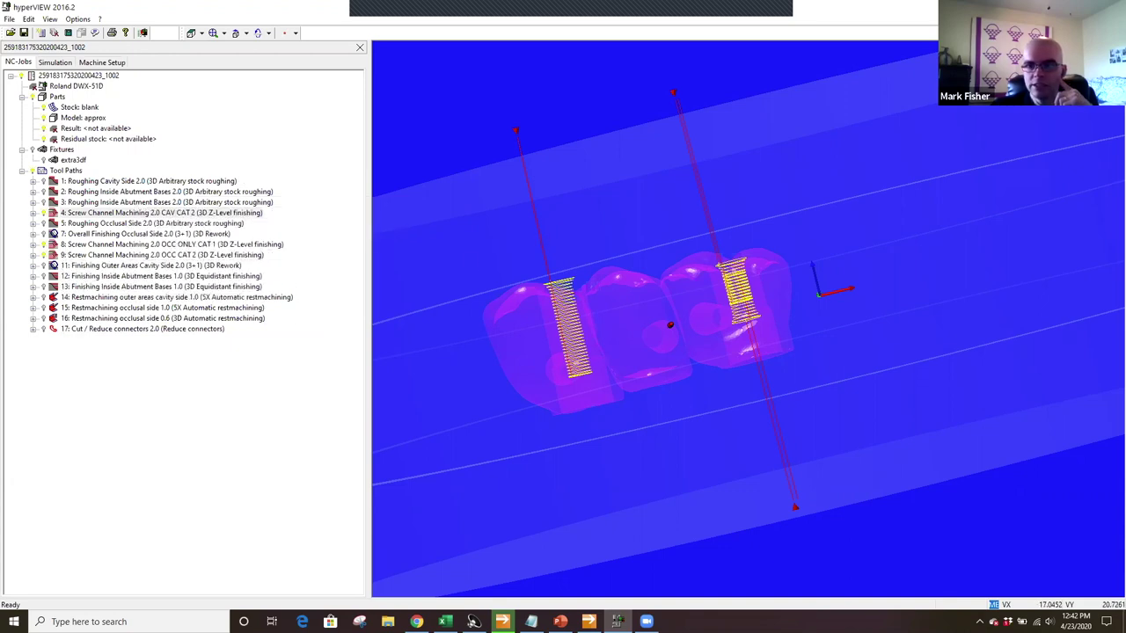
- Switch back to hyperDENT, select the nested full arch and show its part properties and messages
{"action": "key", "text": "alt+Tab"}
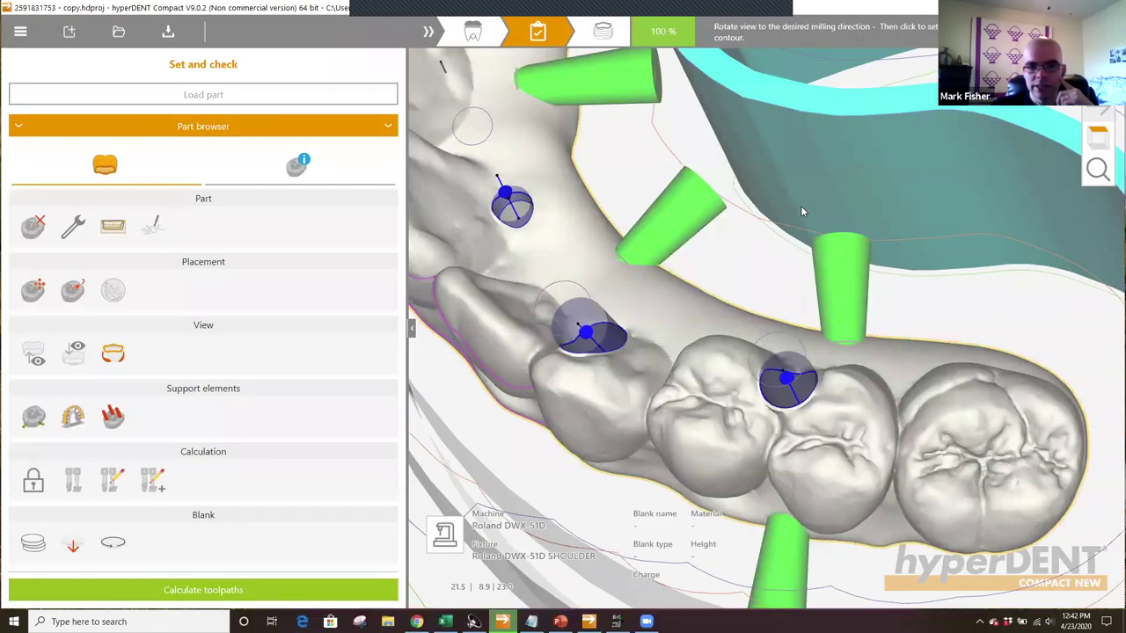
{"action": "scroll", "coordinate": [802, 211], "scroll_direction": "down", "scroll_amount": 2}
{"action": "scroll", "coordinate": [806, 240], "scroll_direction": "down", "scroll_amount": 3}
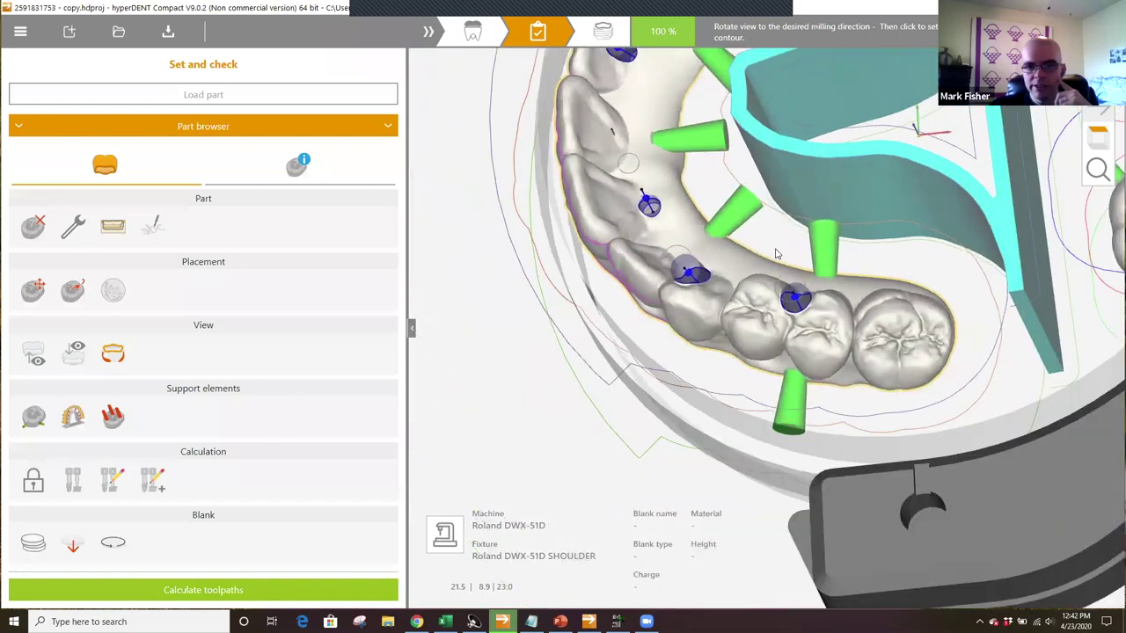
{"action": "middle_click_drag", "start_coordinate": [927, 180], "coordinate": [792, 403]}
{"action": "scroll", "coordinate": [792, 403], "scroll_direction": "down", "scroll_amount": 1}
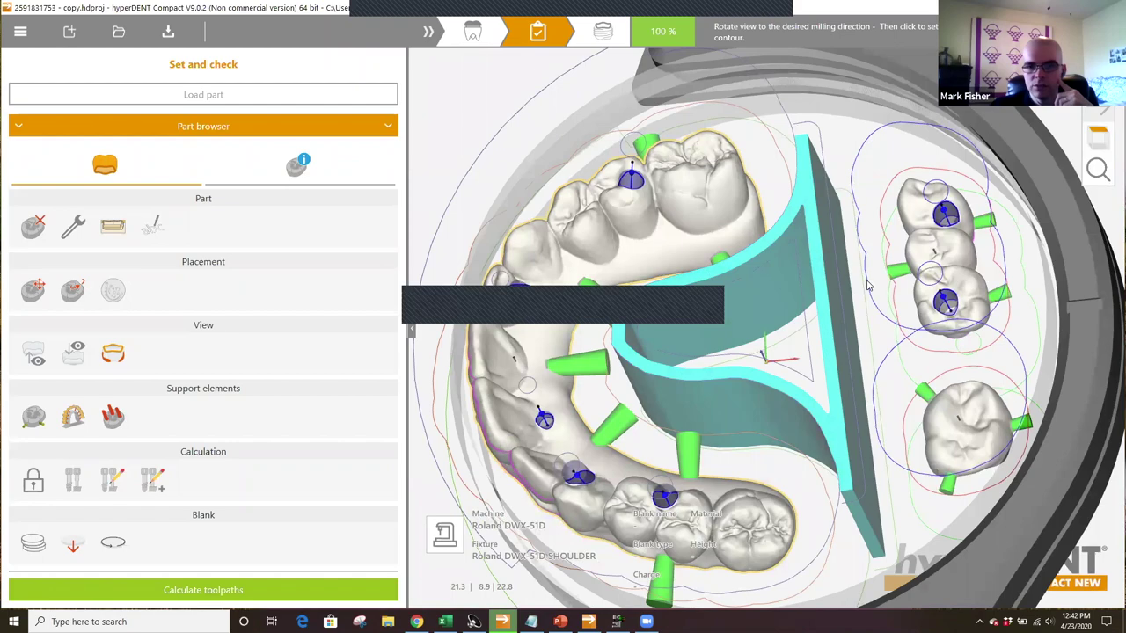
{"action": "right_click_drag", "start_coordinate": [868, 286], "coordinate": [887, 290]}
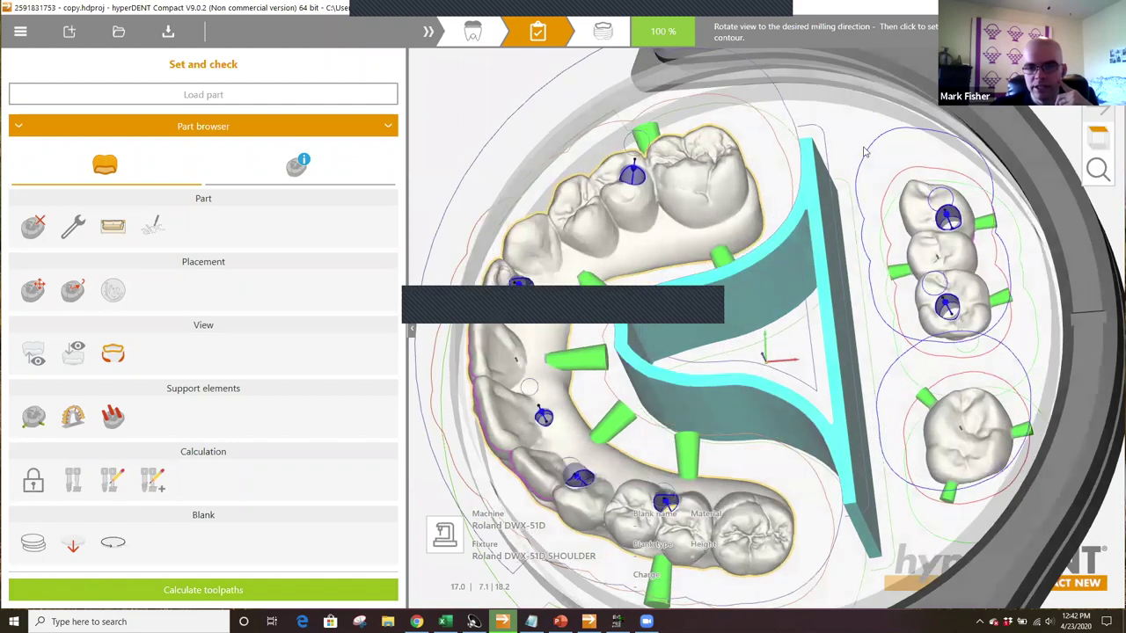
{"action": "right_click_drag", "start_coordinate": [865, 150], "coordinate": [617, 194]}
{"action": "left_click", "coordinate": [618, 195]}
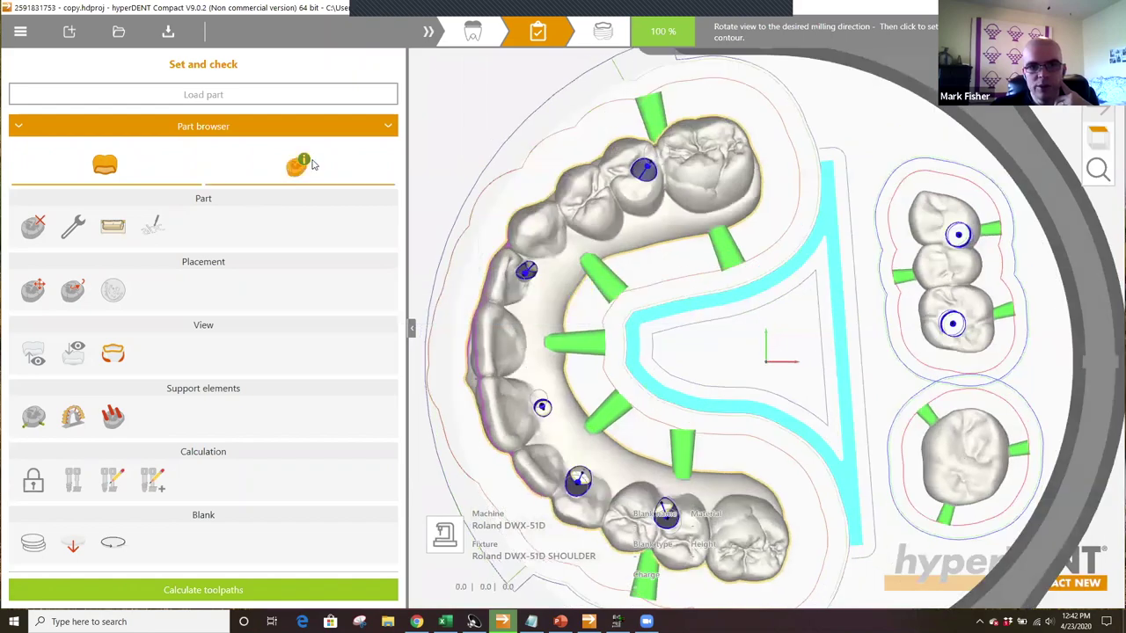
{"action": "left_click", "coordinate": [315, 168]}
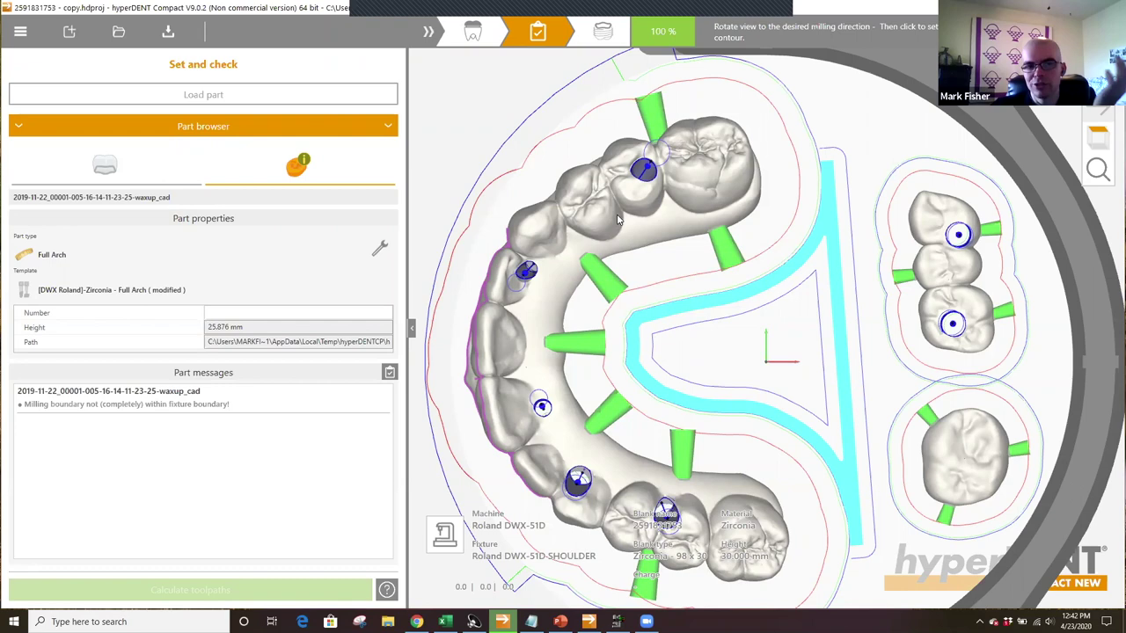
- Check the full arch's insertion direction angles and examine the nested parts' screw channels from the cavity side
{"action": "mouse_move", "coordinate": [617, 220]}
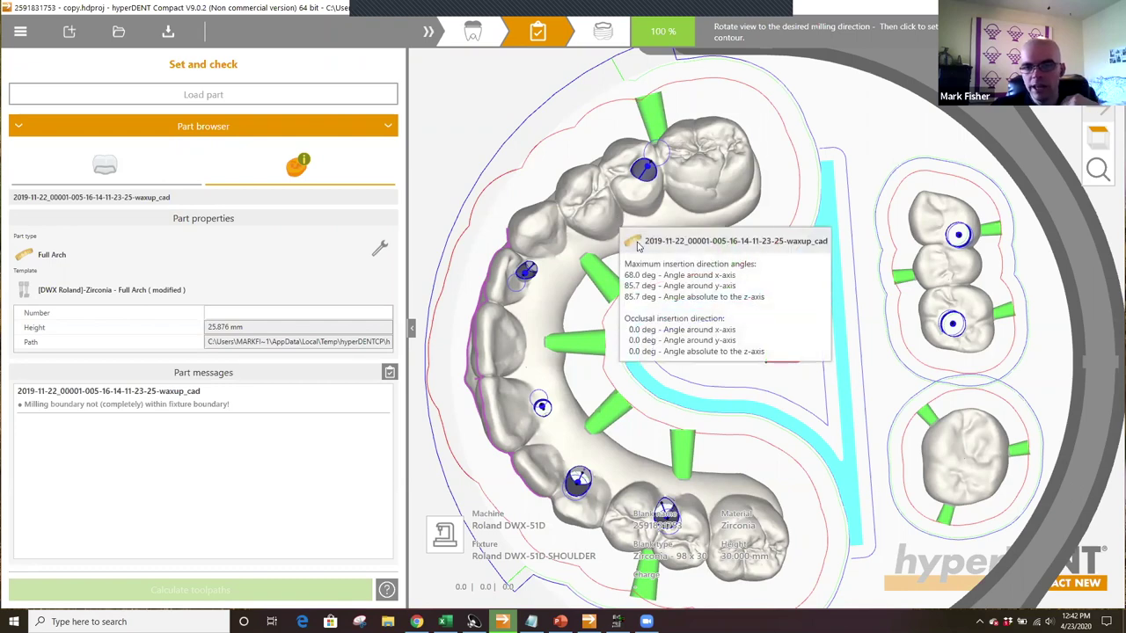
{"action": "right_click_drag", "start_coordinate": [862, 209], "coordinate": [840, 325]}
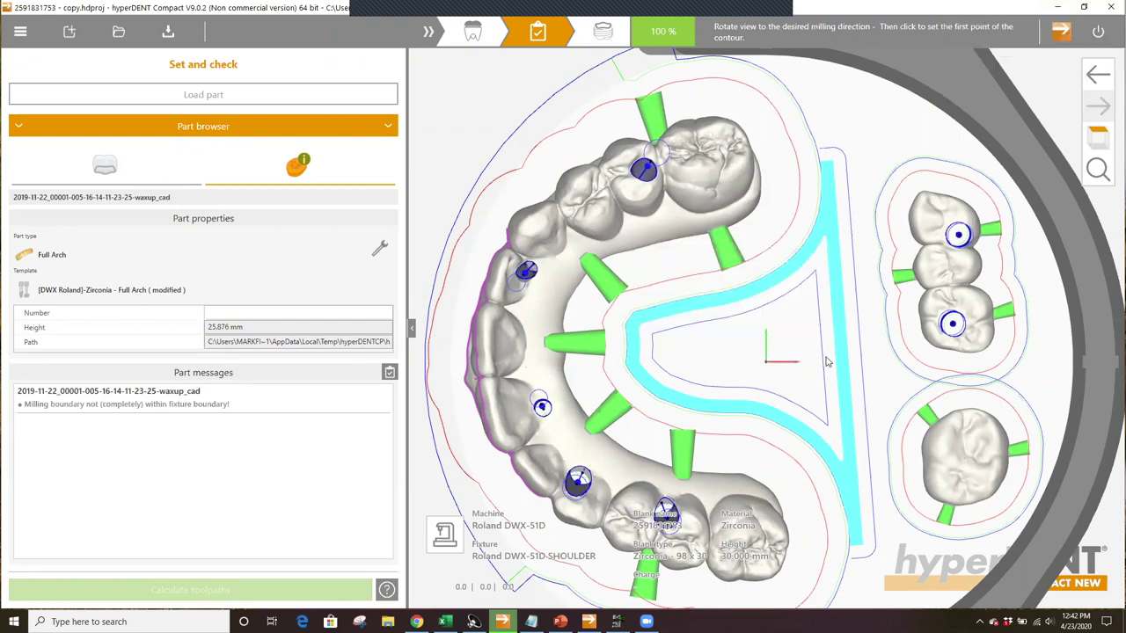
{"action": "right_click_drag", "start_coordinate": [921, 219], "coordinate": [900, 535]}
{"action": "right_click_drag", "start_coordinate": [942, 367], "coordinate": [972, 447]}
{"action": "right_click_drag", "start_coordinate": [716, 288], "coordinate": [719, 317]}
{"action": "scroll", "coordinate": [1030, 483], "scroll_direction": "up", "scroll_amount": 2}
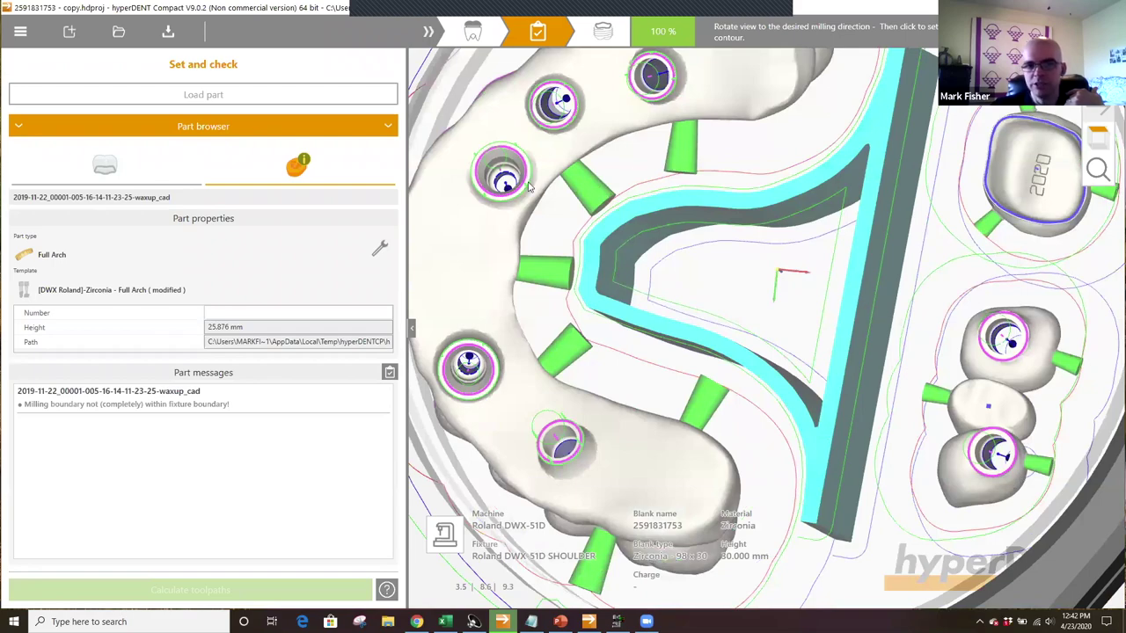
- Compare the occlusal screw channel exits of the nested bridge with those of the full arch
{"action": "right_click_drag", "start_coordinate": [984, 220], "coordinate": [962, 351]}
{"action": "right_click_drag", "start_coordinate": [923, 204], "coordinate": [763, 251]}
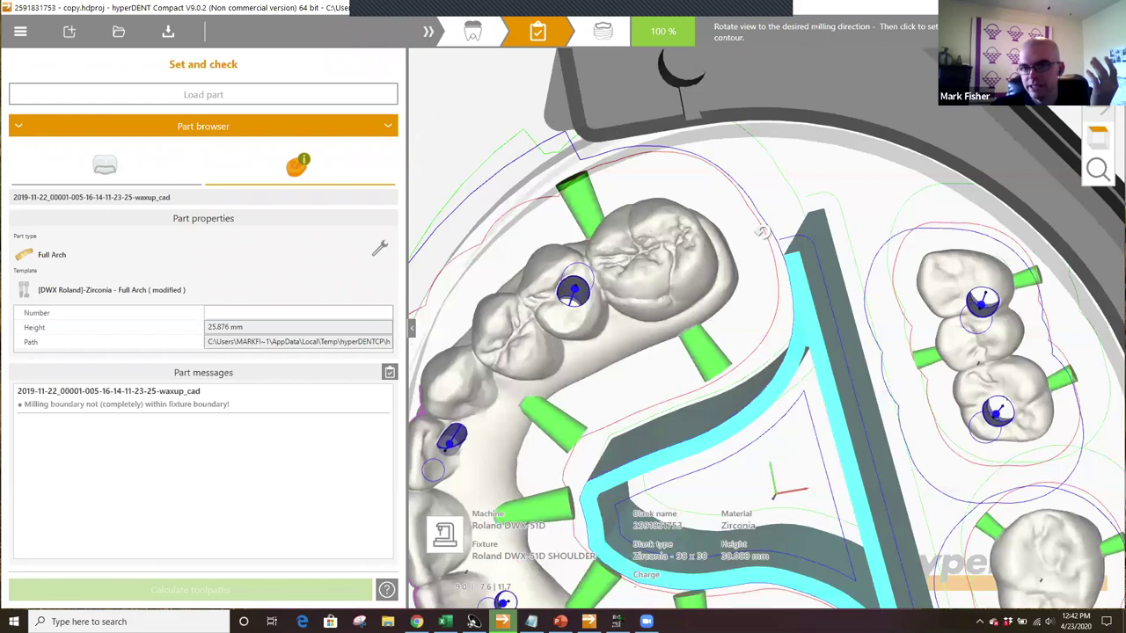
{"action": "scroll", "coordinate": [764, 252], "scroll_direction": "up", "scroll_amount": 2}
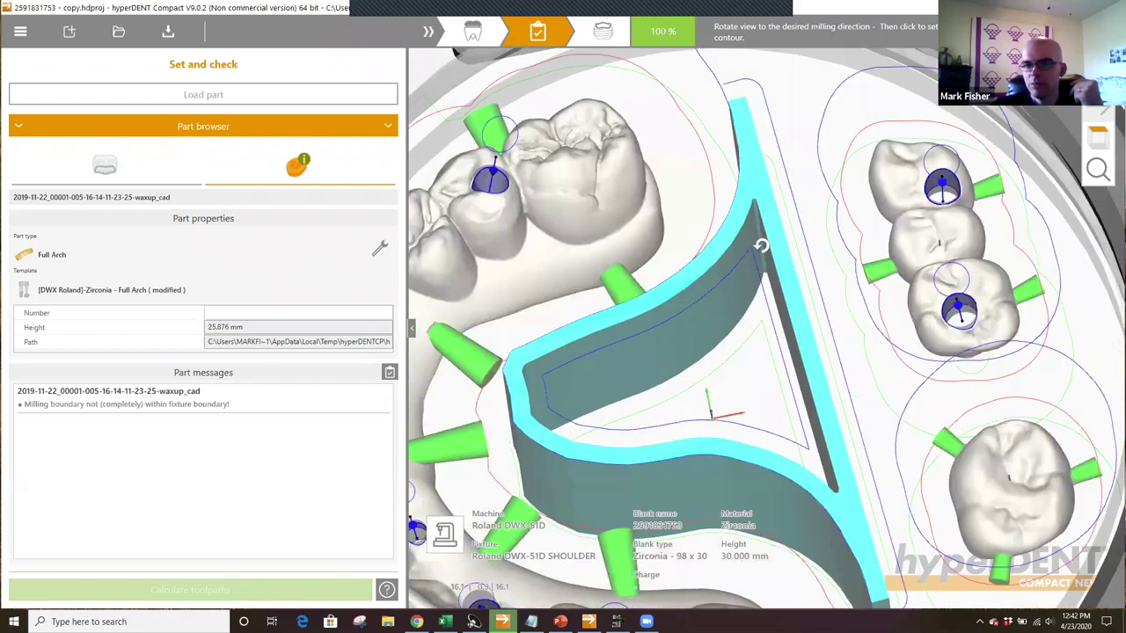
{"action": "right_click_drag", "start_coordinate": [762, 246], "coordinate": [764, 242]}
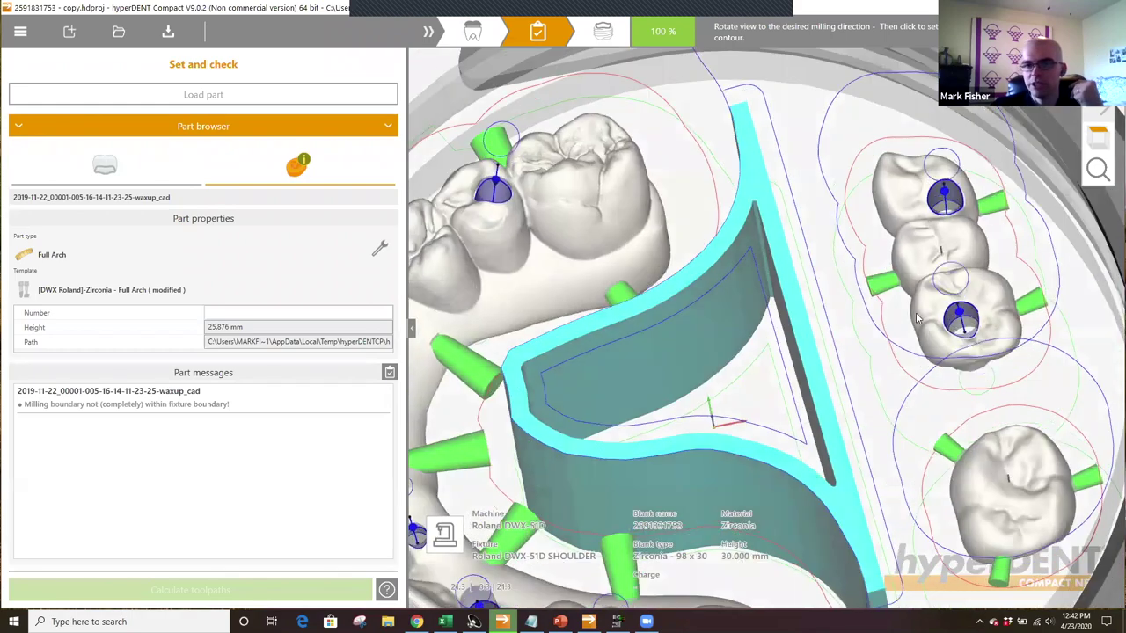
{"action": "mouse_move", "coordinate": [889, 318]}
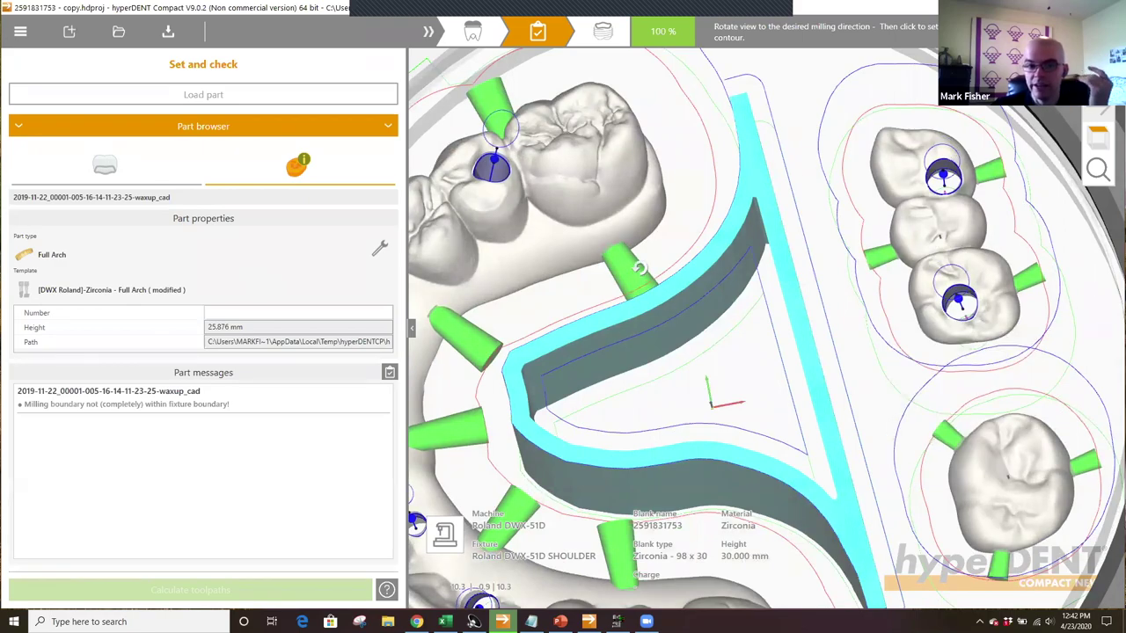
{"action": "middle_click_drag", "start_coordinate": [413, 480], "coordinate": [596, 307]}
{"action": "right_click_drag", "start_coordinate": [596, 307], "coordinate": [797, 272]}
{"action": "right_click_drag", "start_coordinate": [940, 279], "coordinate": [995, 284]}
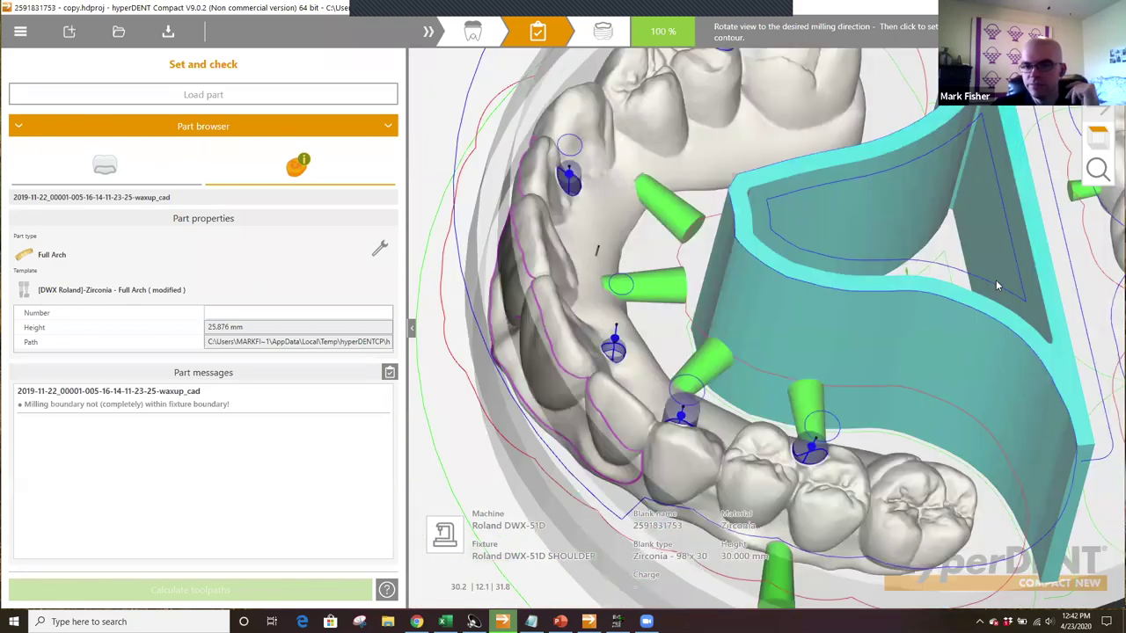
- Display the full arch's part editing tools and examine its screw channels and nesting beside the bridge and the crown
{"action": "middle_click_drag", "start_coordinate": [935, 167], "coordinate": [794, 293]}
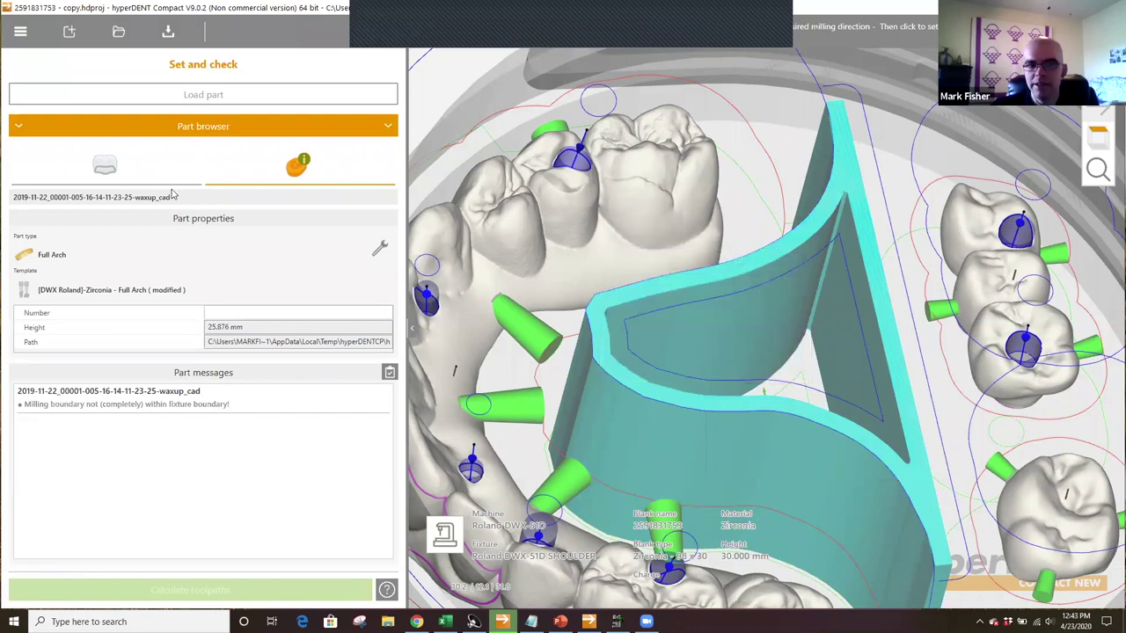
{"action": "left_click", "coordinate": [105, 165]}
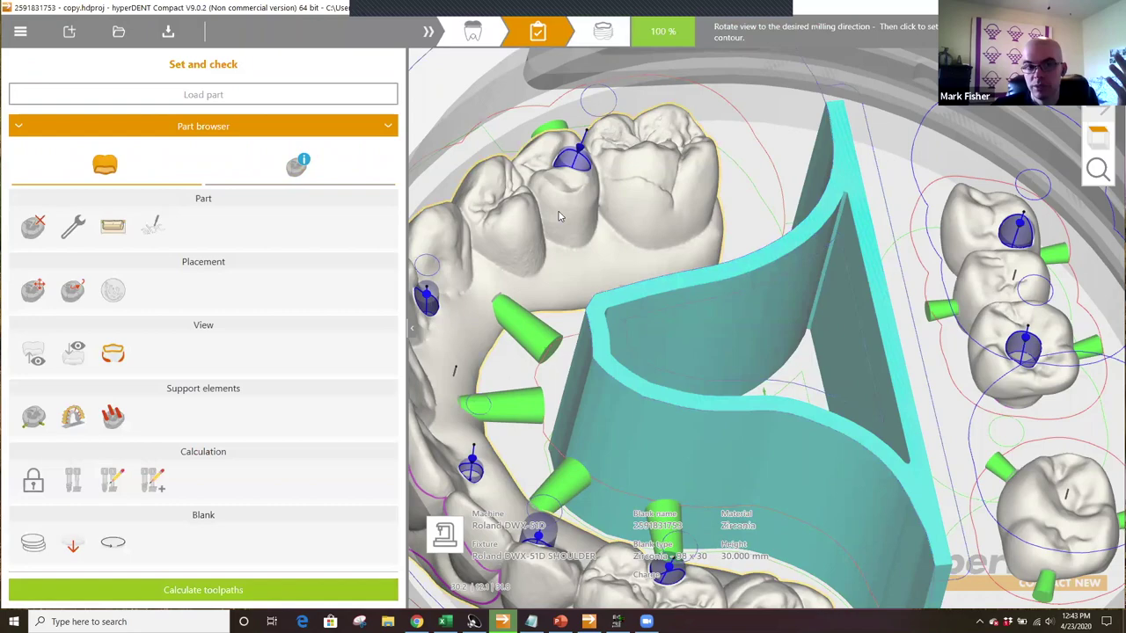
{"action": "left_click_drag", "start_coordinate": [717, 272], "coordinate": [666, 266]}
{"action": "scroll", "coordinate": [667, 265], "scroll_direction": "down", "scroll_amount": 2}
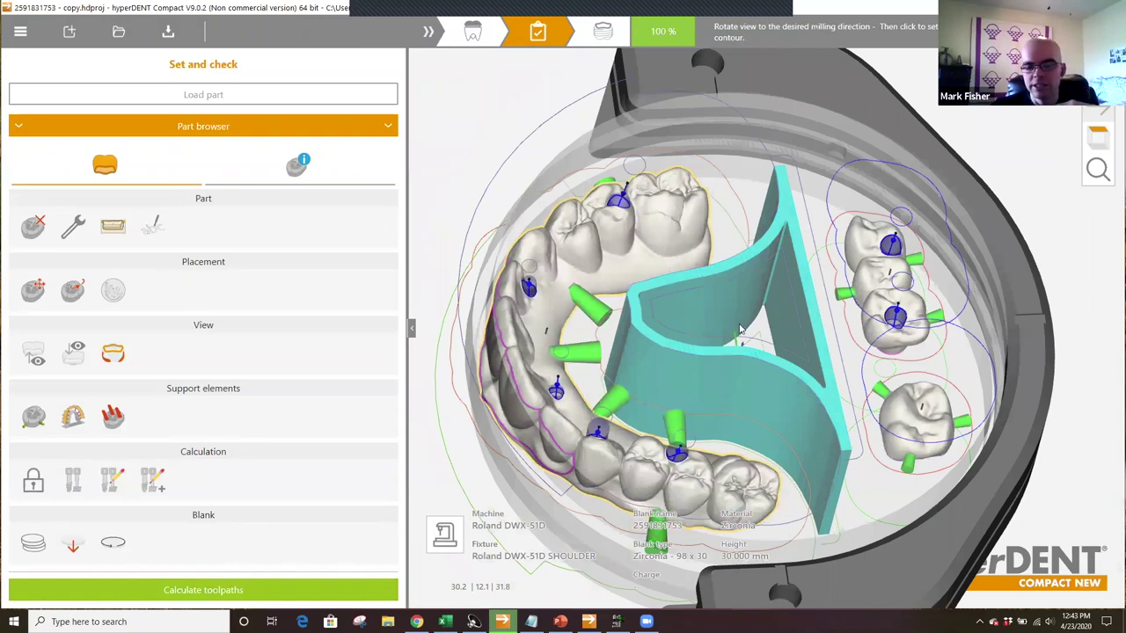
{"action": "mouse_move", "coordinate": [666, 332]}
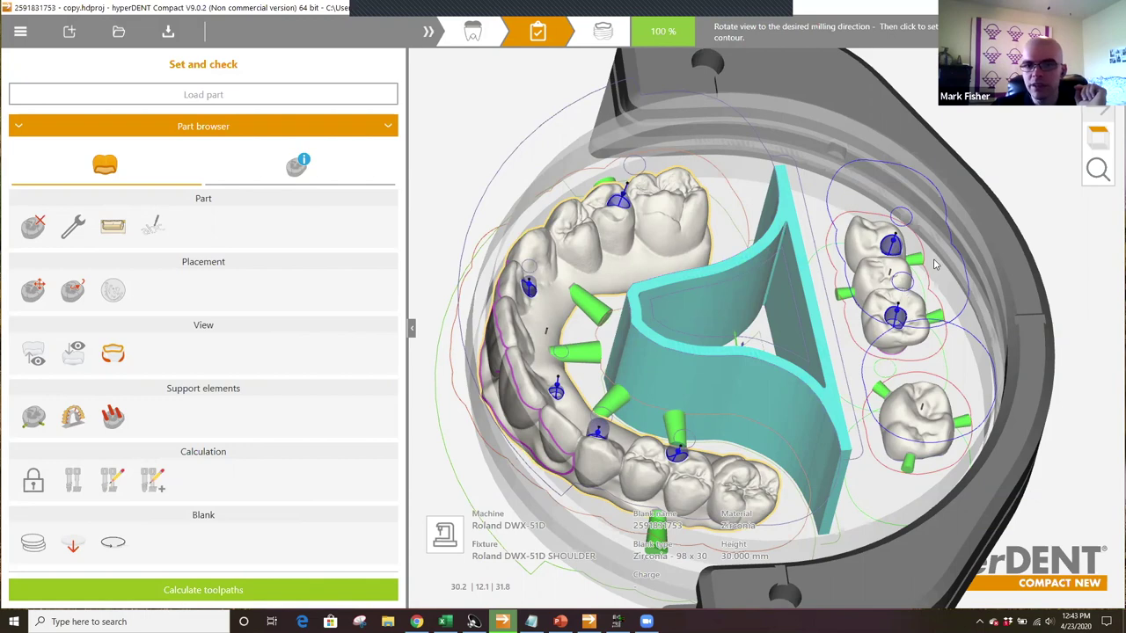
{"action": "scroll", "coordinate": [935, 266], "scroll_direction": "up", "scroll_amount": 1}
{"action": "scroll", "coordinate": [451, 404], "scroll_direction": "up", "scroll_amount": 2}
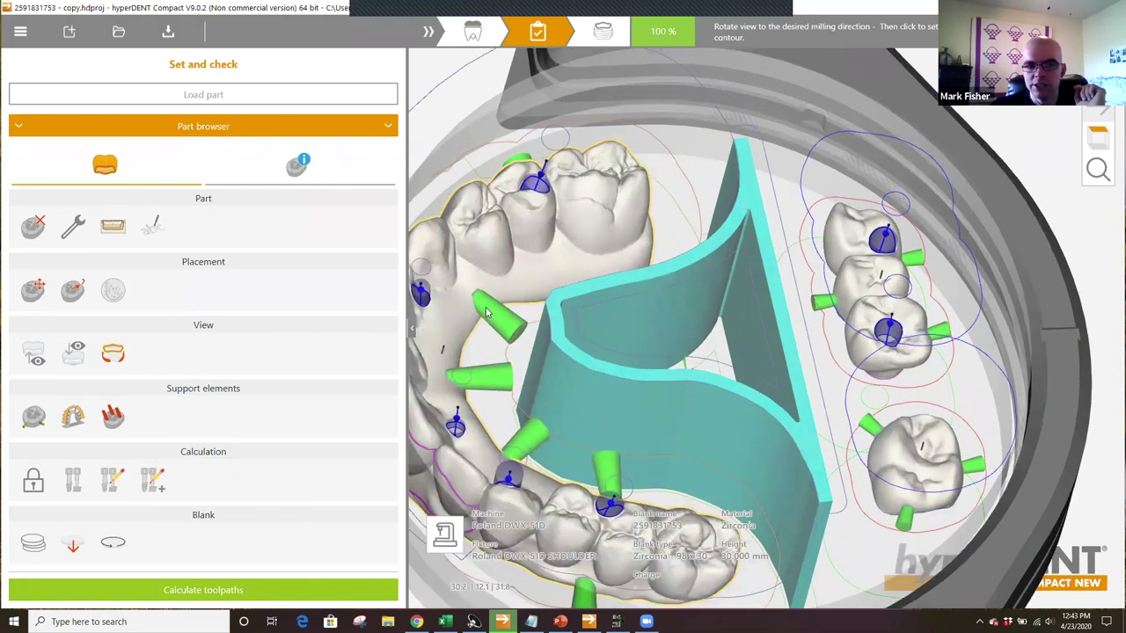
{"action": "middle_click_drag", "start_coordinate": [634, 258], "coordinate": [608, 309]}
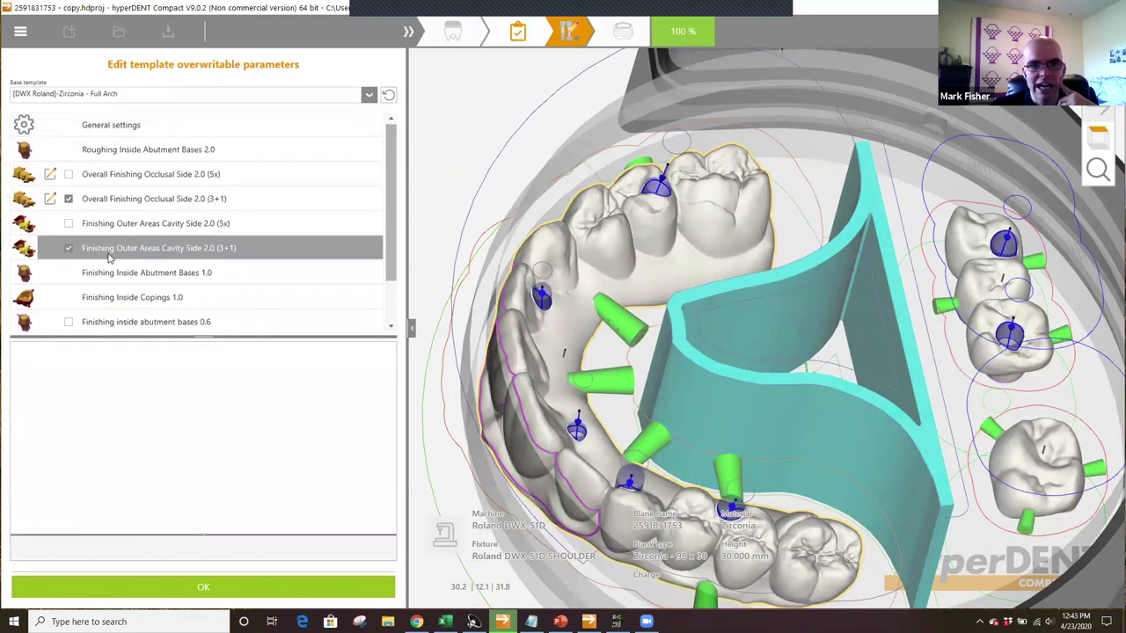
- Try Finishing Outer Areas Cavity Side 2.0 (5x) in place of the 3+1 job in the full arch template, and restore 3+1
{"action": "left_click", "coordinate": [68, 225]}
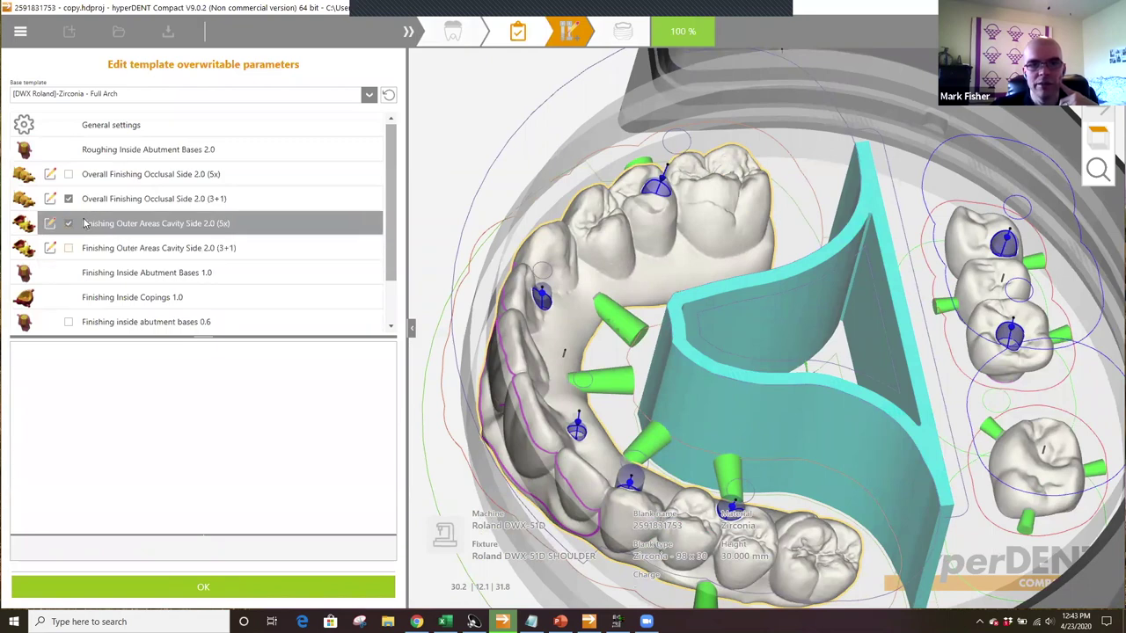
{"action": "left_click", "coordinate": [68, 223]}
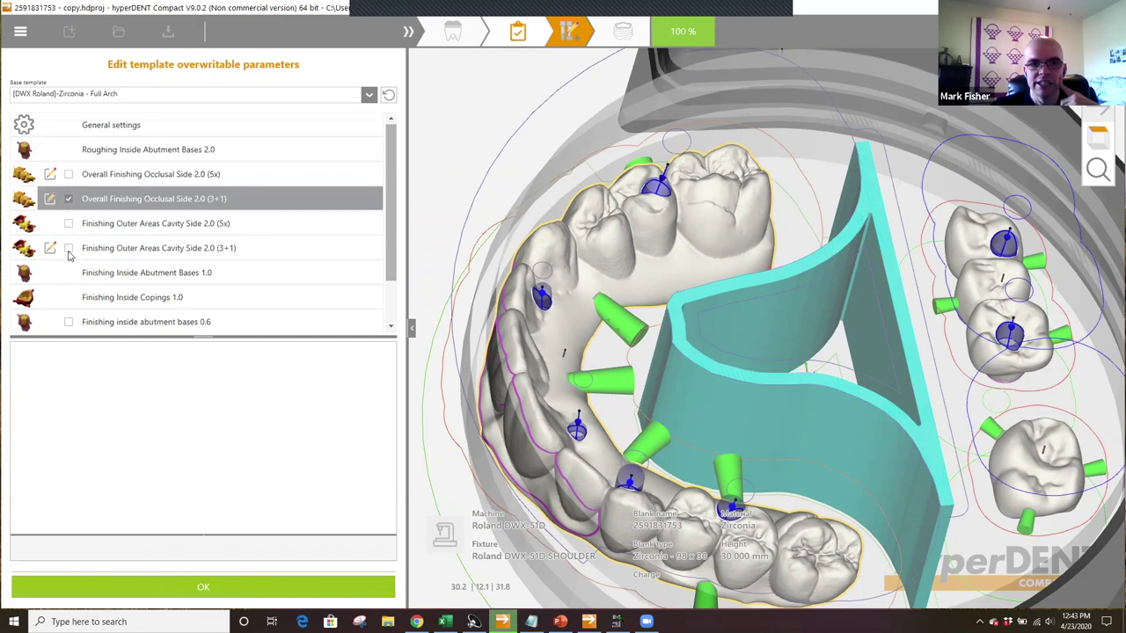
{"action": "left_click", "coordinate": [226, 257]}
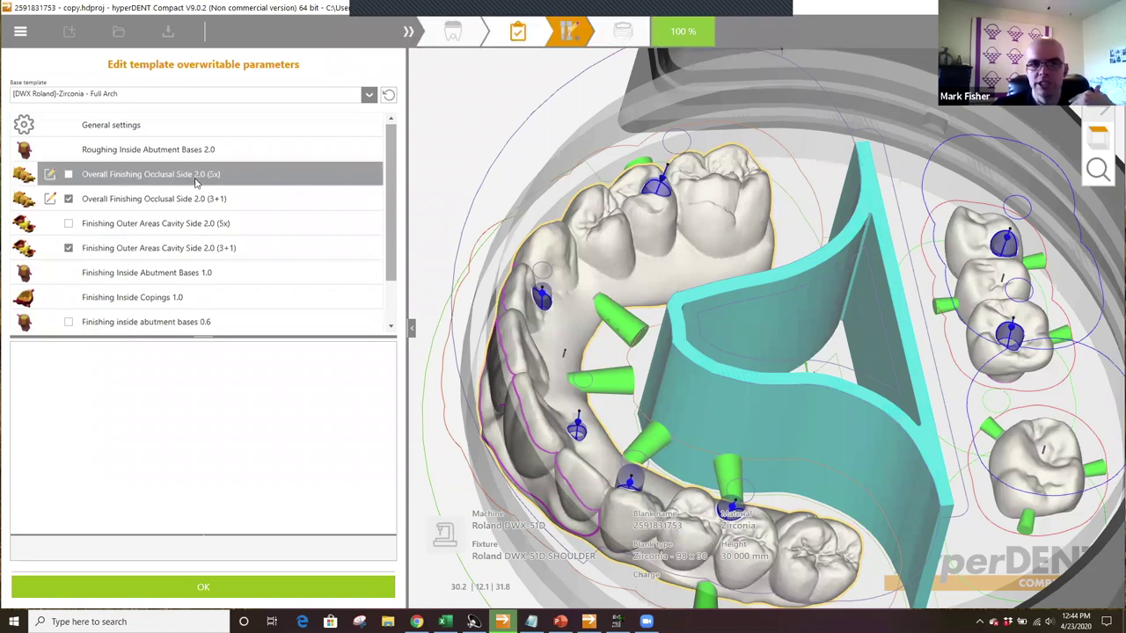
- Replace the 3+1 versions of Overall Finishing Occlusal Side 2.0 and Finishing Outer Areas Cavity Side 2.0 with the 5x versions
{"action": "left_click", "coordinate": [70, 248]}
{"action": "left_click", "coordinate": [67, 199]}
{"action": "left_click", "coordinate": [69, 175]}
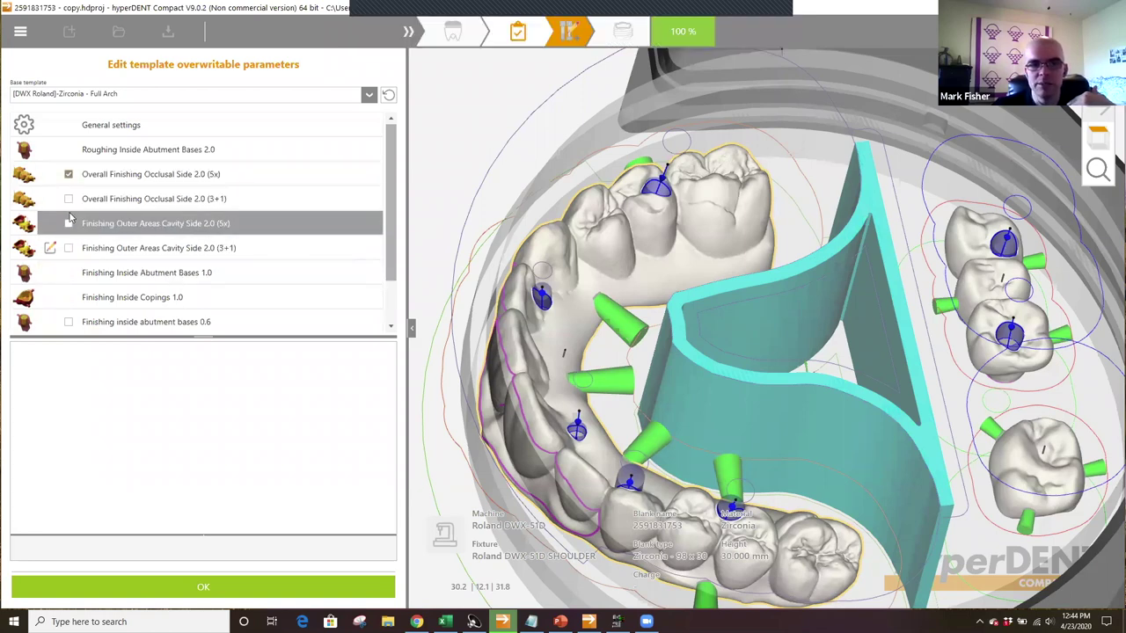
{"action": "left_click", "coordinate": [70, 223]}
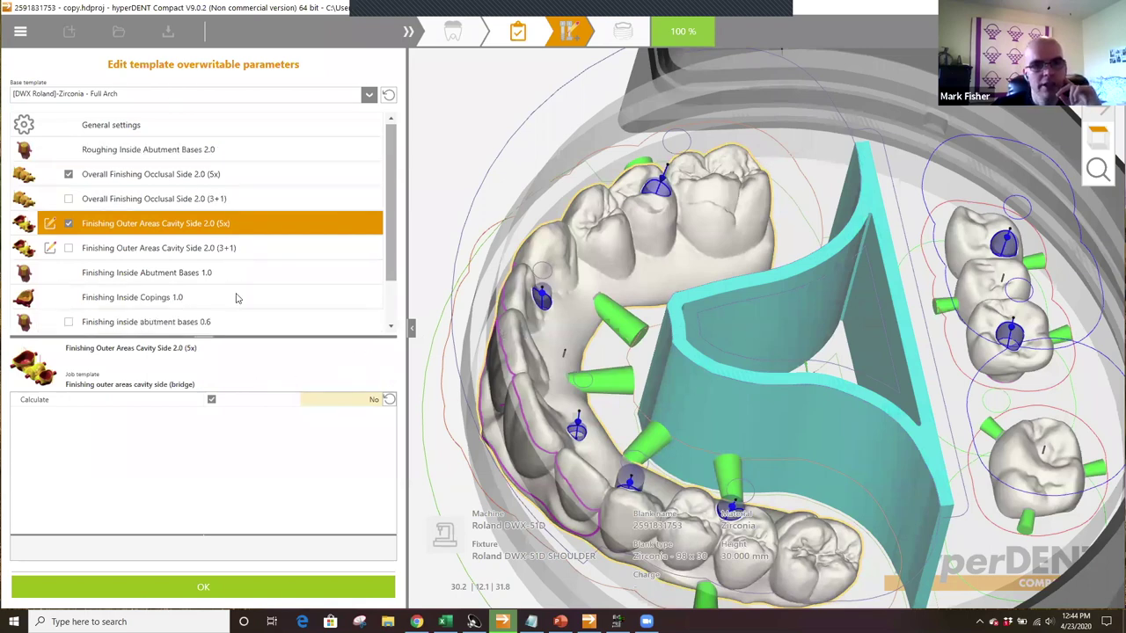
- Review the remaining full arch template jobs and inspect the arch's screw channels and abutment bases from the side and cavity side
{"action": "scroll", "coordinate": [259, 266], "scroll_direction": "down", "scroll_amount": 1}
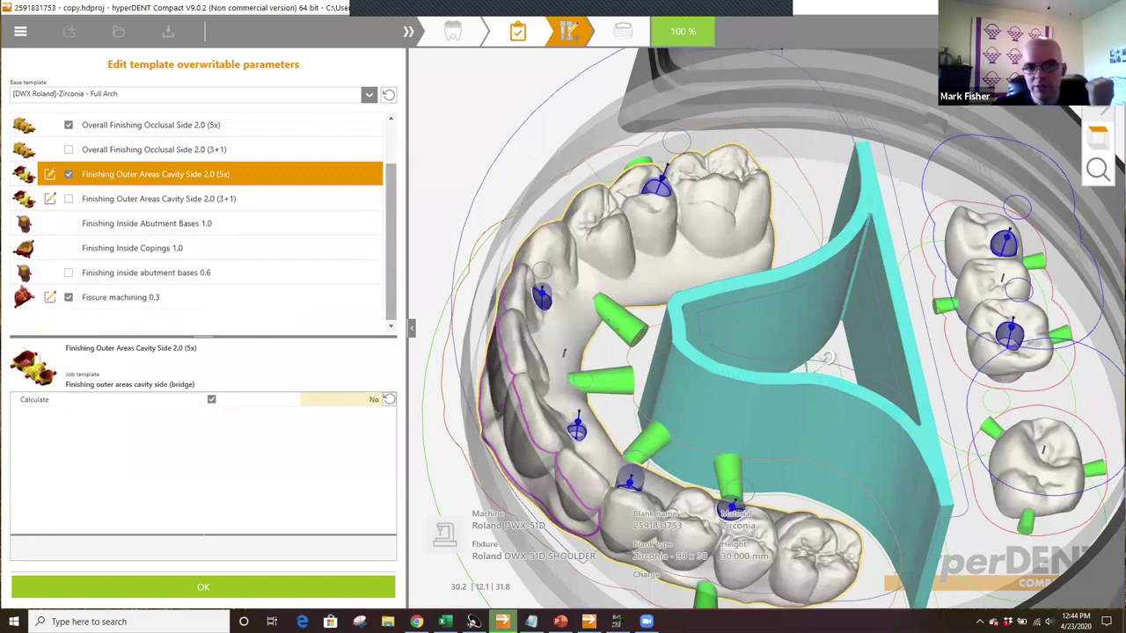
{"action": "middle_click_drag", "start_coordinate": [830, 236], "coordinate": [727, 491]}
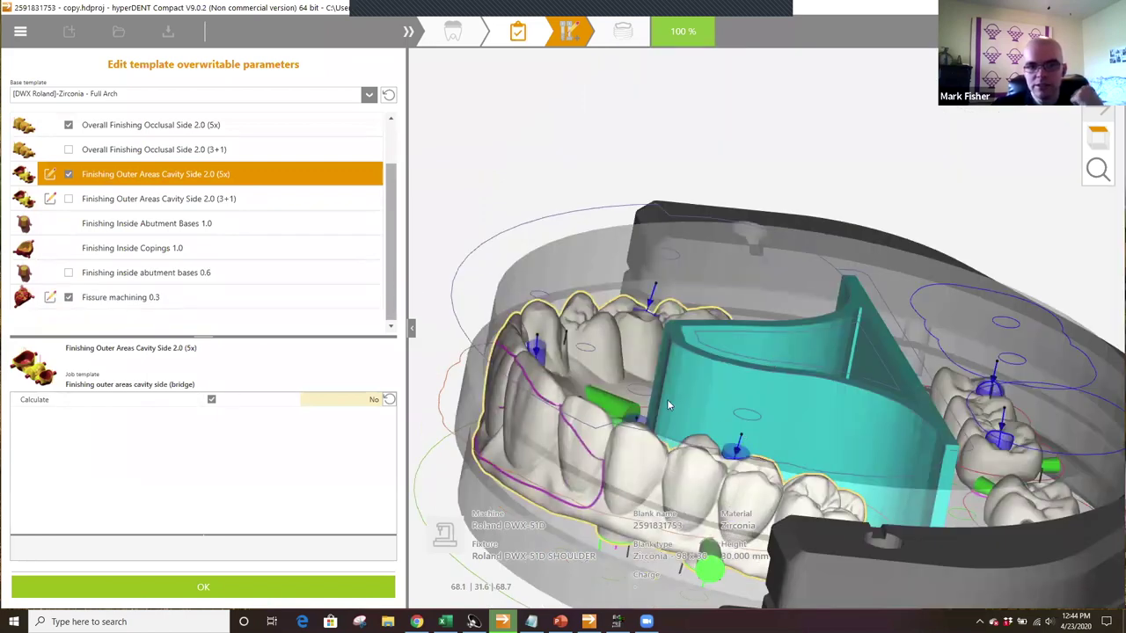
{"action": "middle_click_drag", "start_coordinate": [760, 351], "coordinate": [723, 333]}
{"action": "middle_click_drag", "start_coordinate": [625, 334], "coordinate": [640, 305]}
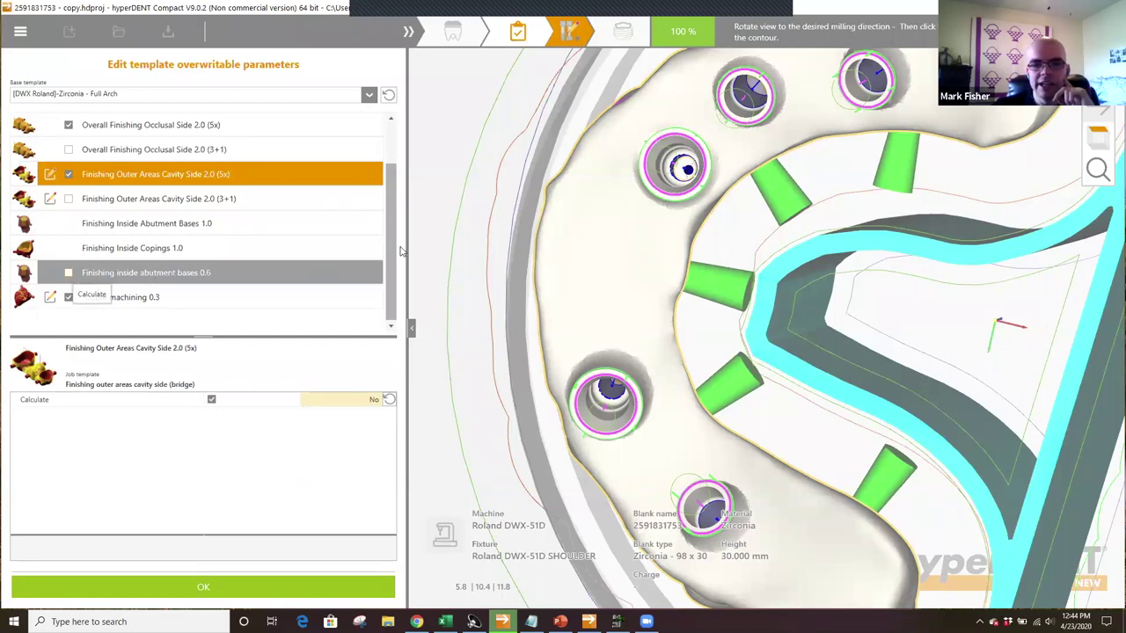
{"action": "left_click", "coordinate": [806, 257]}
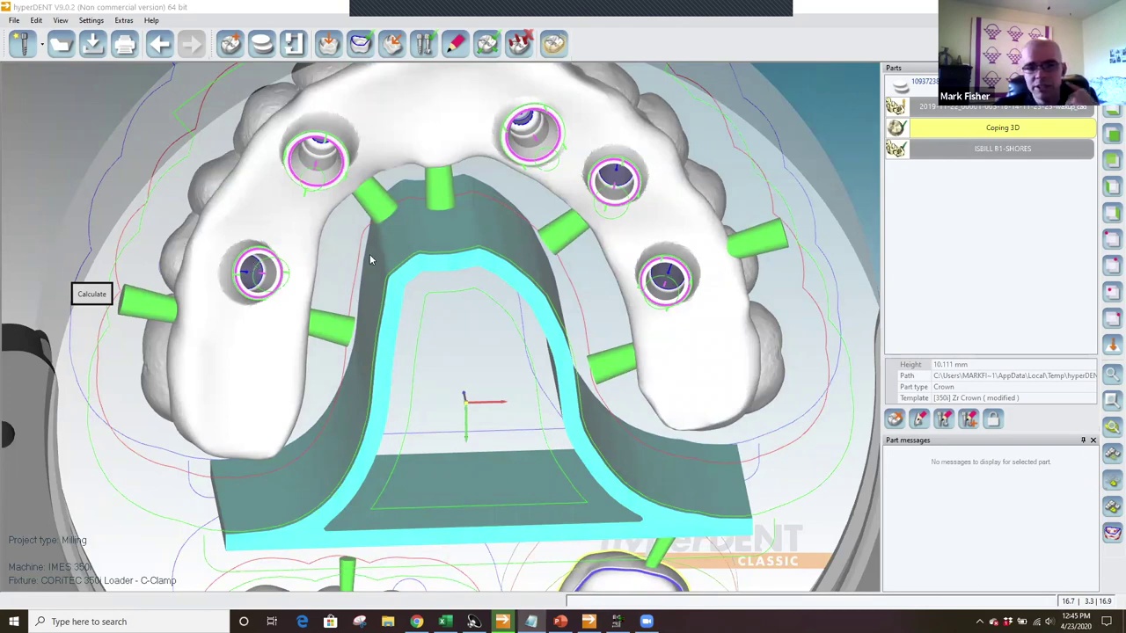
- Switch to hyperDENT Classic, select the nested full arch and examine it from the cavity side and the front
{"action": "scroll", "coordinate": [369, 255], "scroll_direction": "down", "scroll_amount": 1}
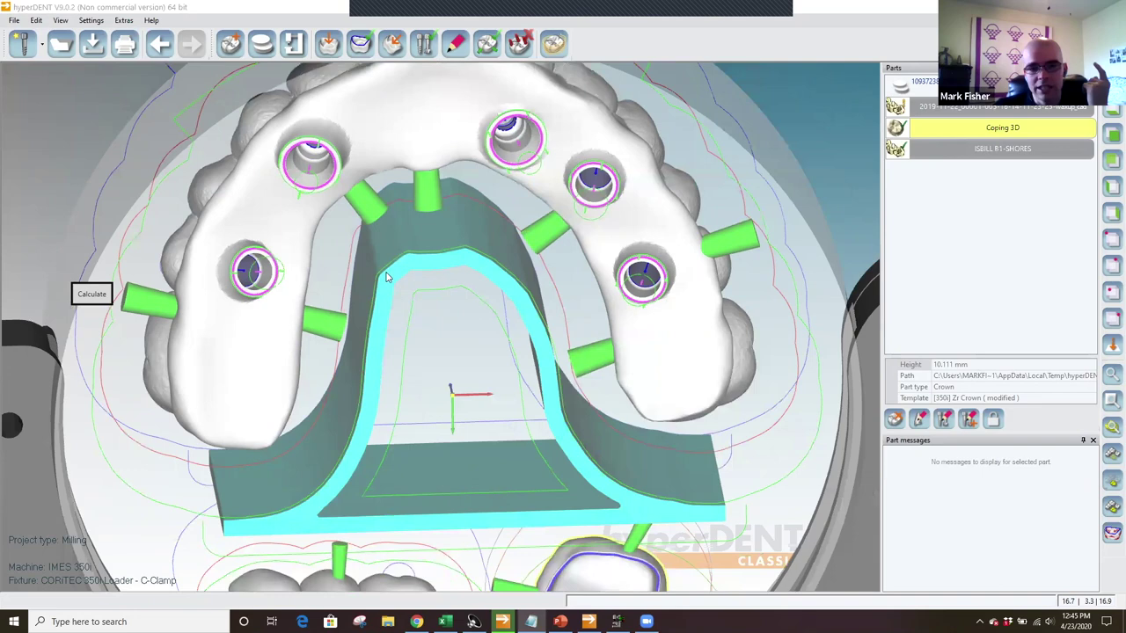
{"action": "scroll", "coordinate": [387, 282], "scroll_direction": "down", "scroll_amount": 1}
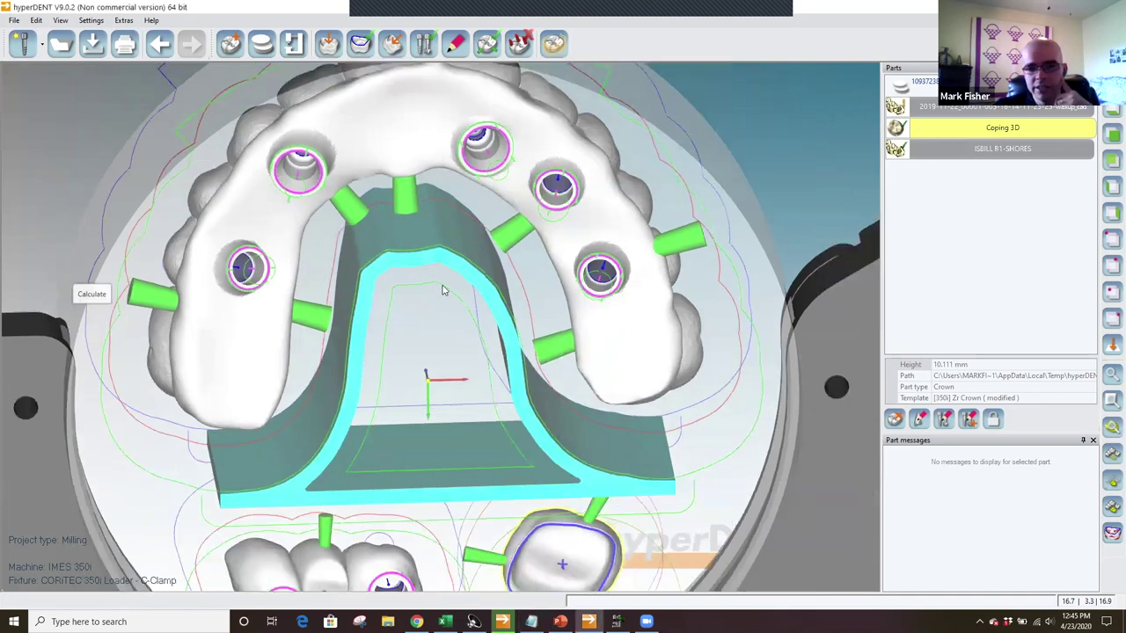
{"action": "middle_click_drag", "start_coordinate": [401, 328], "coordinate": [372, 267]}
{"action": "left_click", "coordinate": [357, 296]}
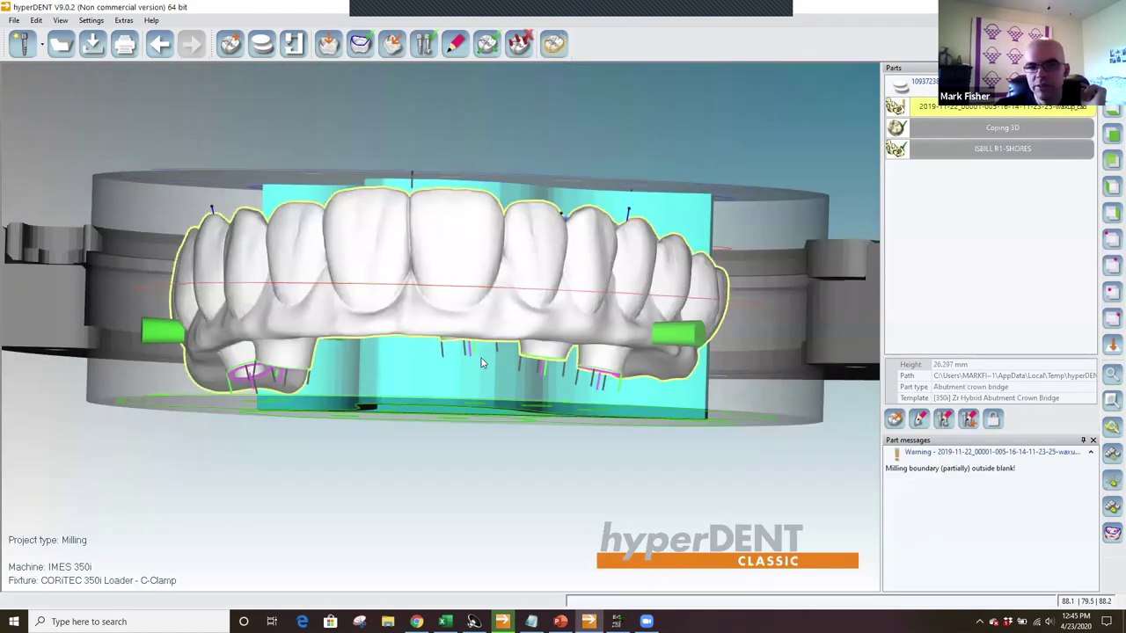
- Open the stepover of the Finishing outer areas cavity side job in the Coping 3D crown's template parameters
{"action": "mouse_move", "coordinate": [482, 358]}
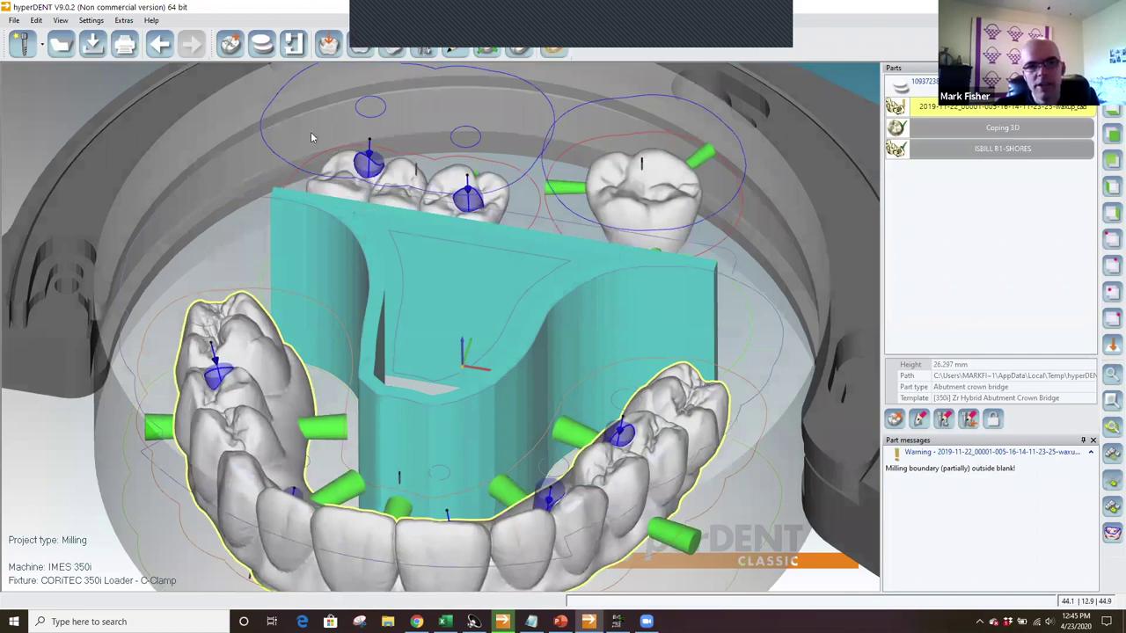
{"action": "middle_click_drag", "start_coordinate": [168, 105], "coordinate": [123, 87]}
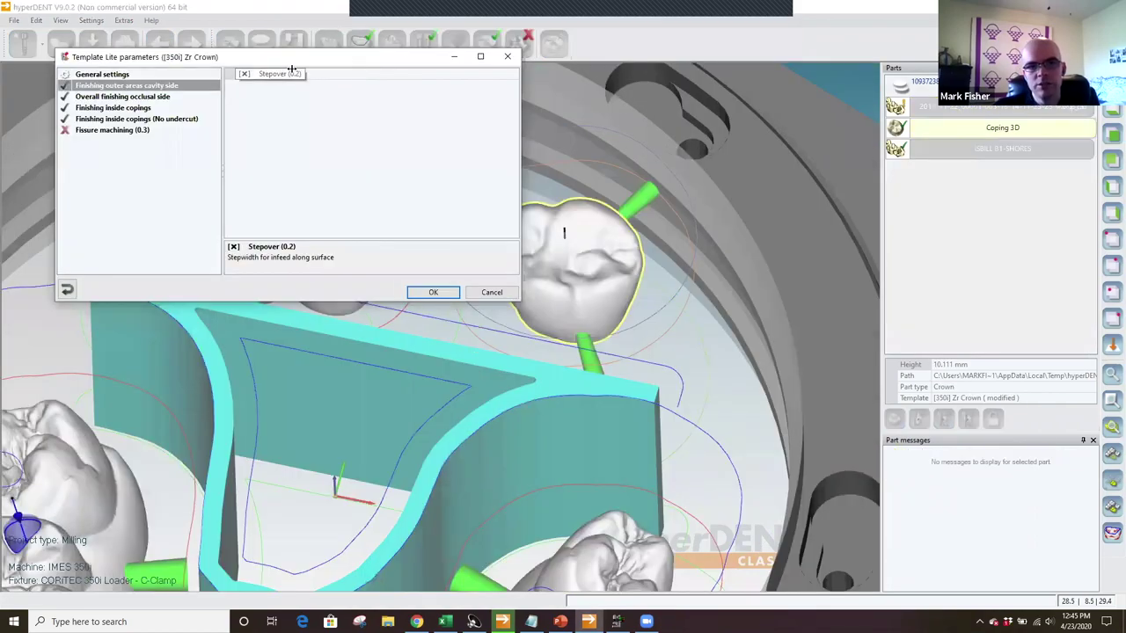
{"action": "left_click", "coordinate": [332, 75]}
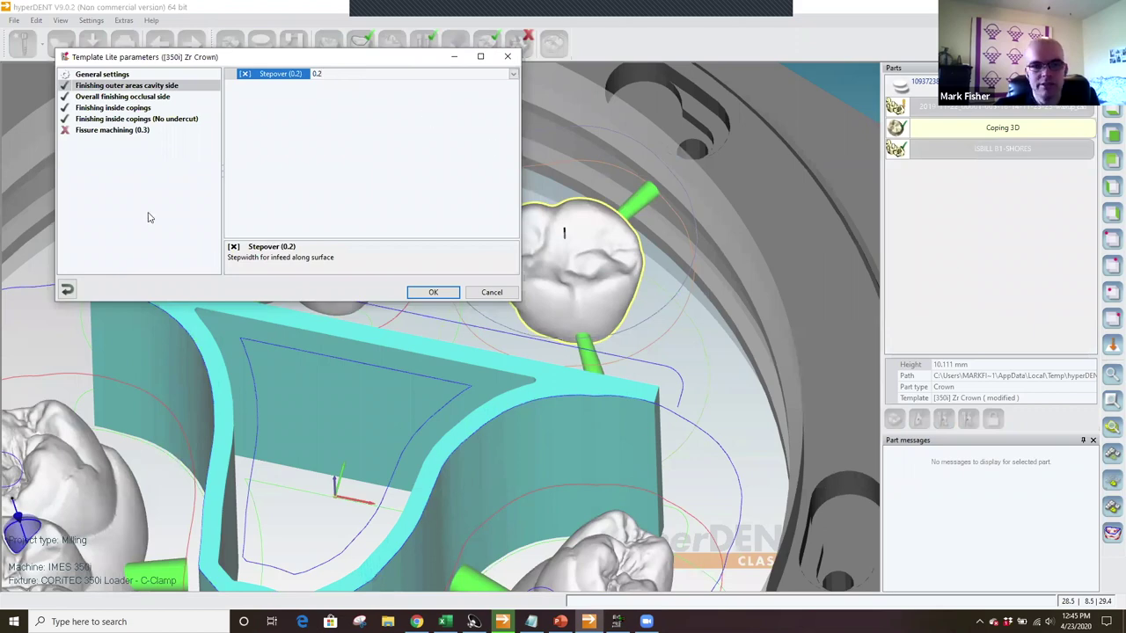
- Switch to hyperVIEW, hide screw channel tool paths 4, 8 and 9, and show tool path 11 (Finishing Outer Areas Cavity Side)
{"action": "key", "text": "alt+Tab"}
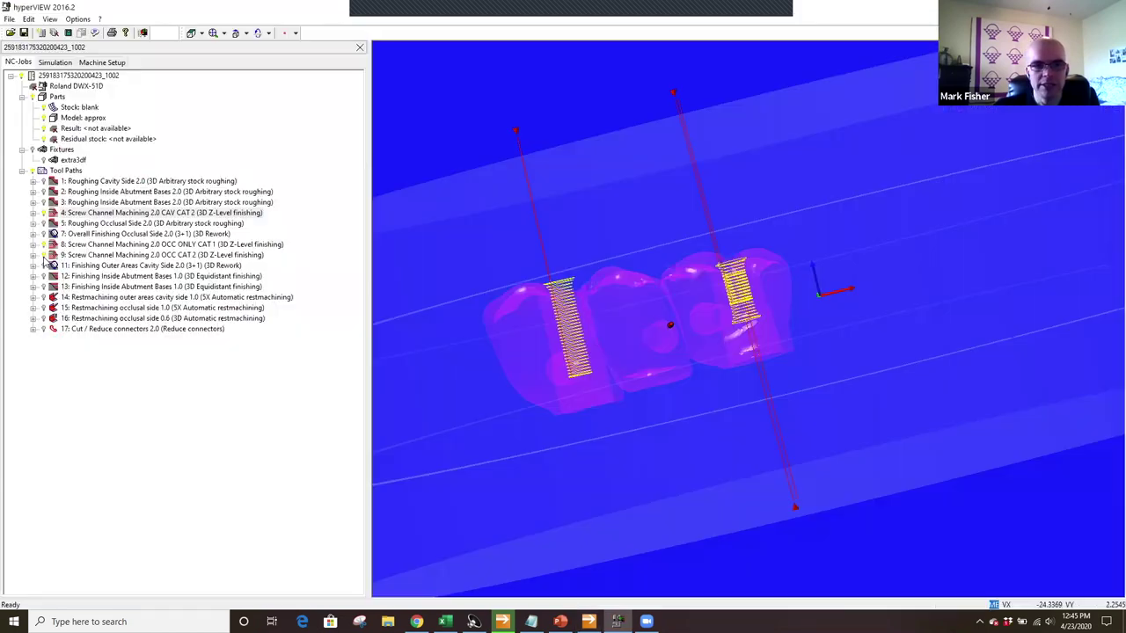
{"action": "left_click", "coordinate": [43, 213]}
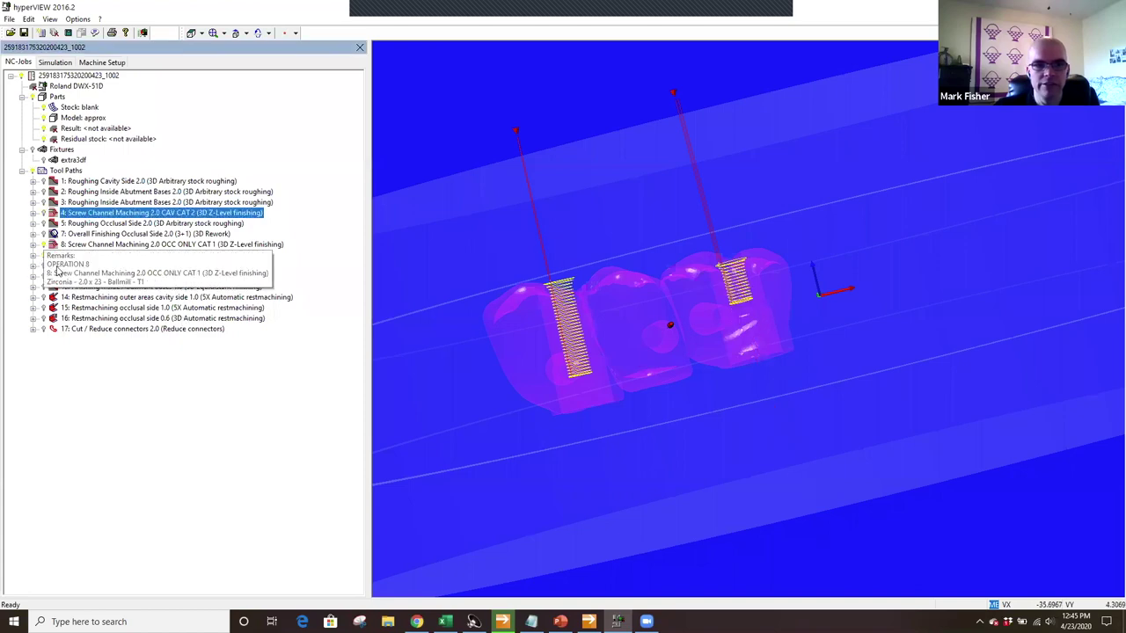
{"action": "left_click", "coordinate": [43, 244]}
{"action": "left_click", "coordinate": [43, 255]}
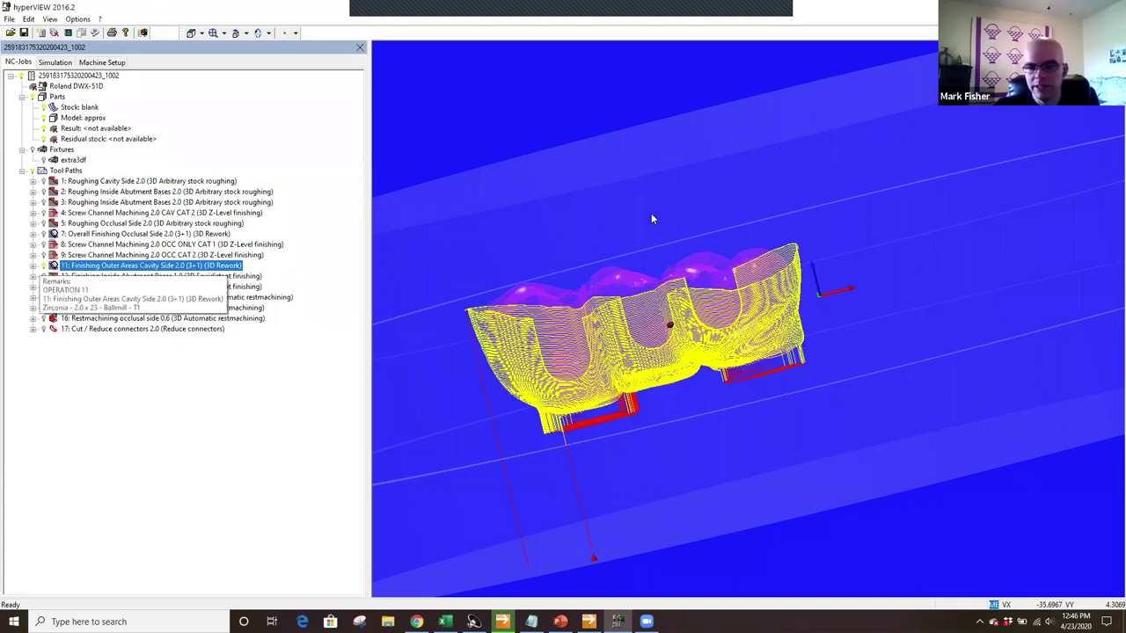
- Examine the line spacing of the cavity side outer finishing tool path on the bridge up close
{"action": "middle_click_drag", "start_coordinate": [625, 183], "coordinate": [674, 226]}
{"action": "left_click_drag", "start_coordinate": [666, 266], "coordinate": [757, 280]}
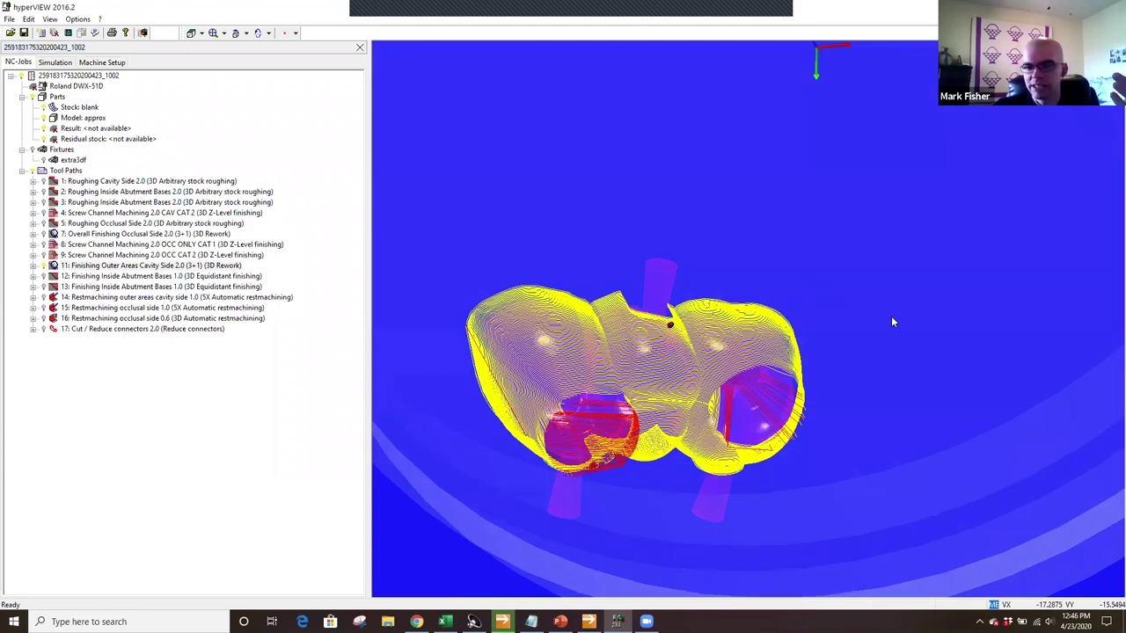
{"action": "scroll", "coordinate": [653, 352], "scroll_direction": "up", "scroll_amount": 5}
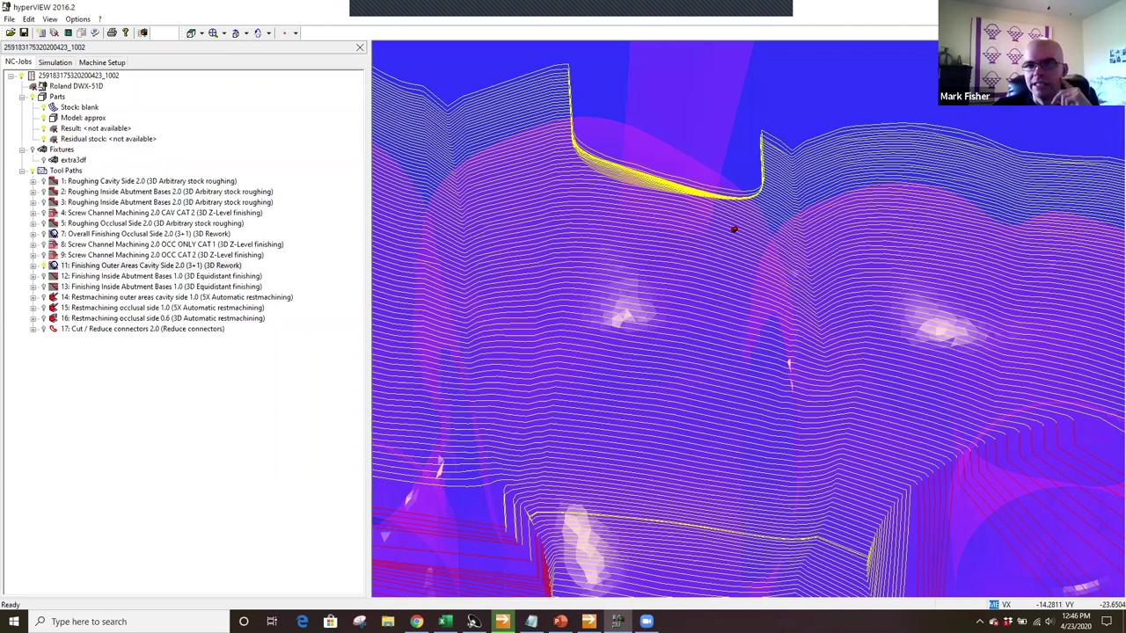
{"action": "scroll", "coordinate": [671, 200], "scroll_direction": "up", "scroll_amount": 3}
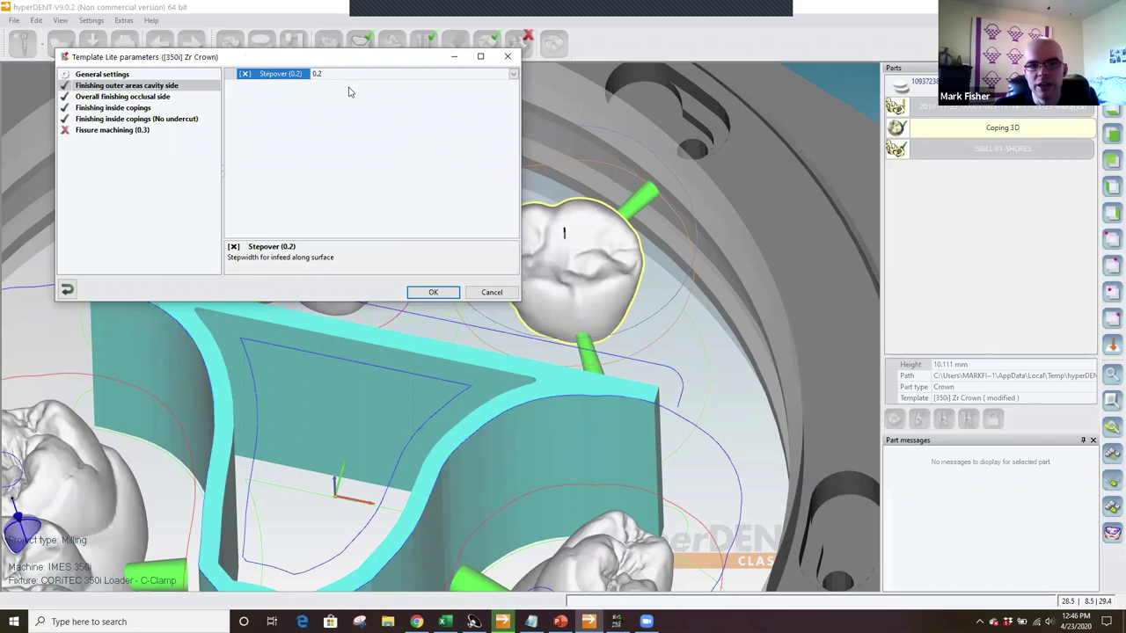
- Back in hyperDENT Classic, try cavity side finishing stepovers of 0.25 and 0.15 for the crown, and restore 0.2
{"action": "type", "text": "5"}
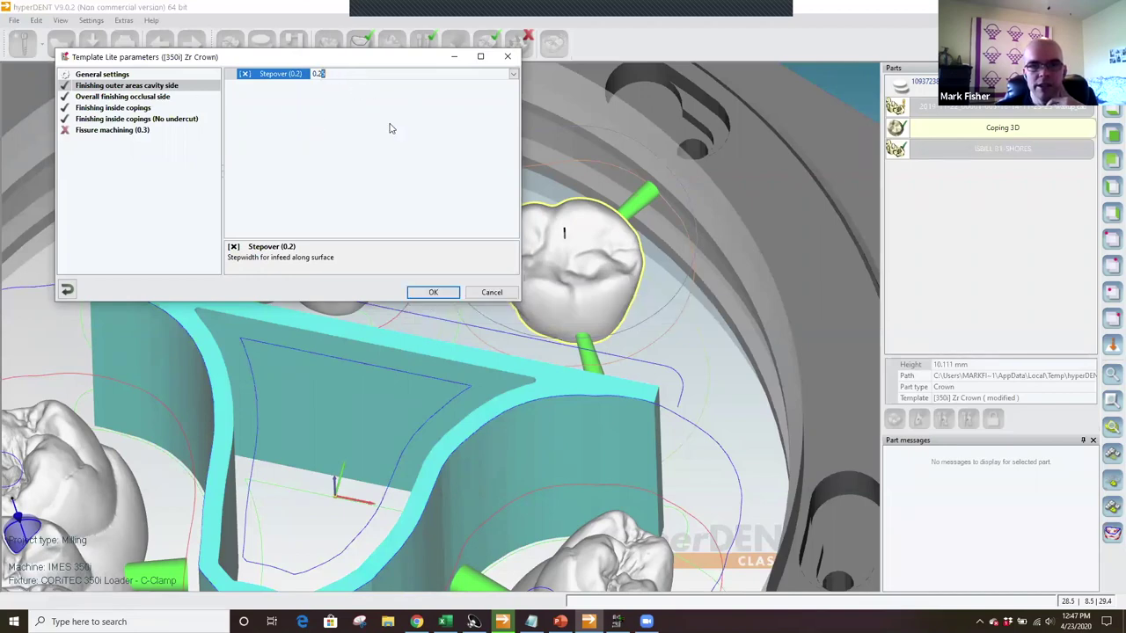
{"action": "key", "text": "BackSpace"}
{"action": "key", "text": "BackSpace"}
{"action": "type", "text": "15"}
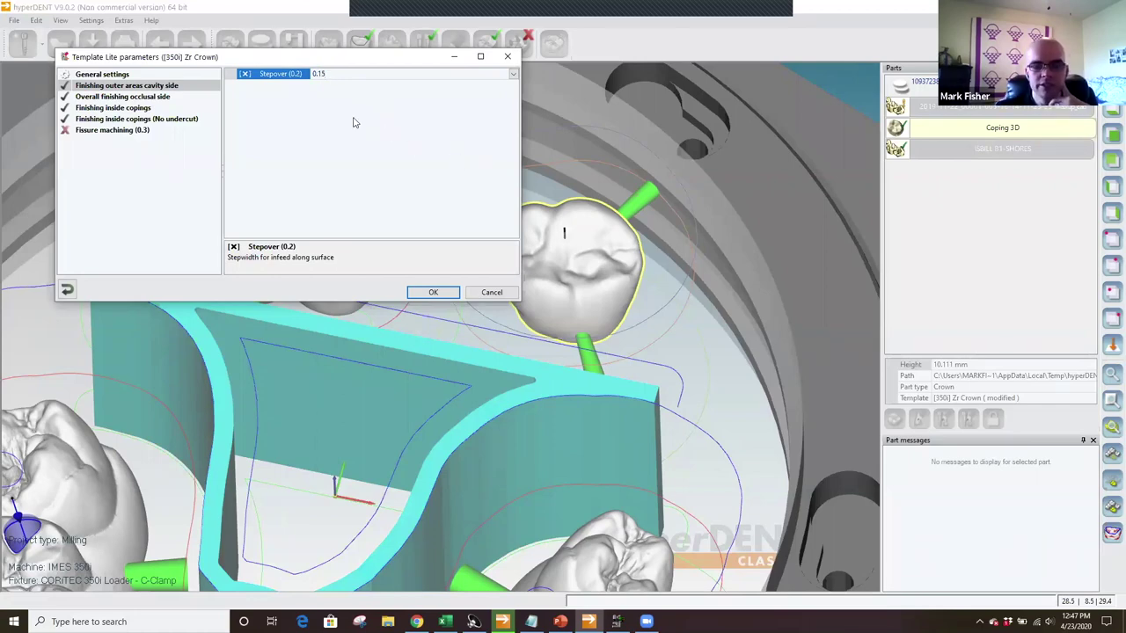
{"action": "key", "text": "BackSpace"}
{"action": "key", "text": "BackSpace"}
{"action": "type", "text": "2"}
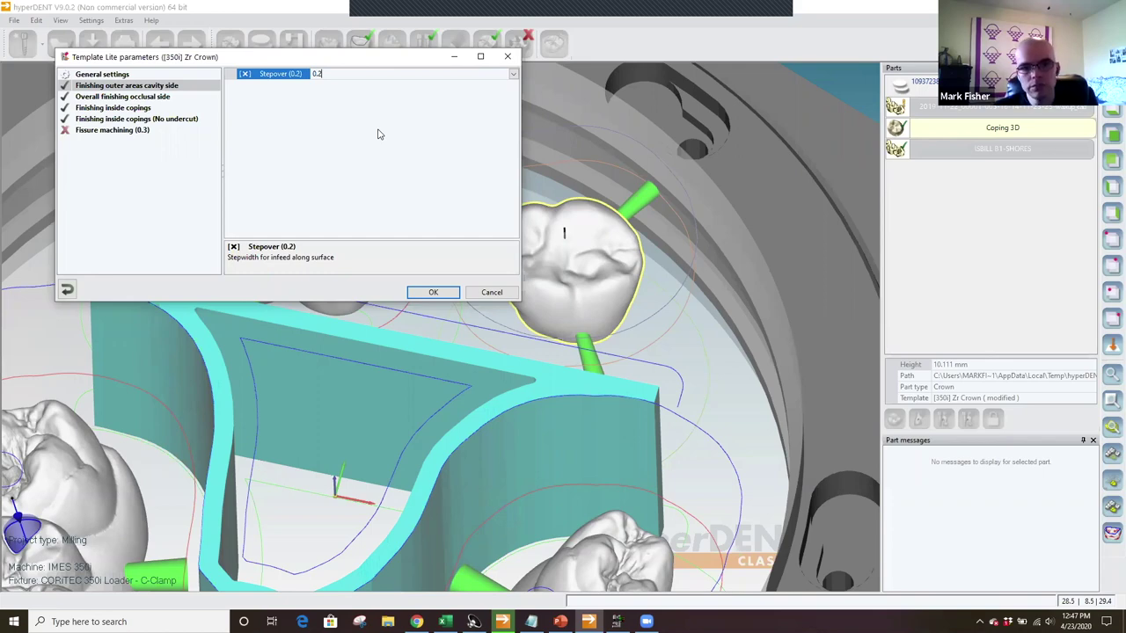
- Check the Overall finishing occlusal side stepover, accept the crown's template parameters and clear the part selection
{"action": "key", "text": "Down"}
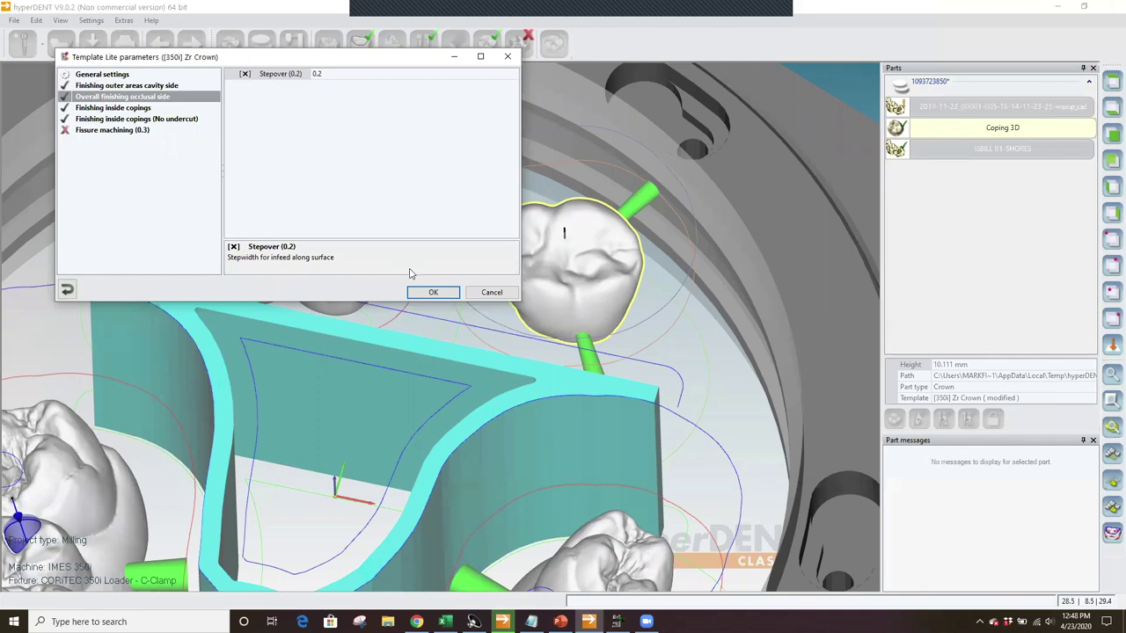
{"action": "left_click", "coordinate": [432, 299]}
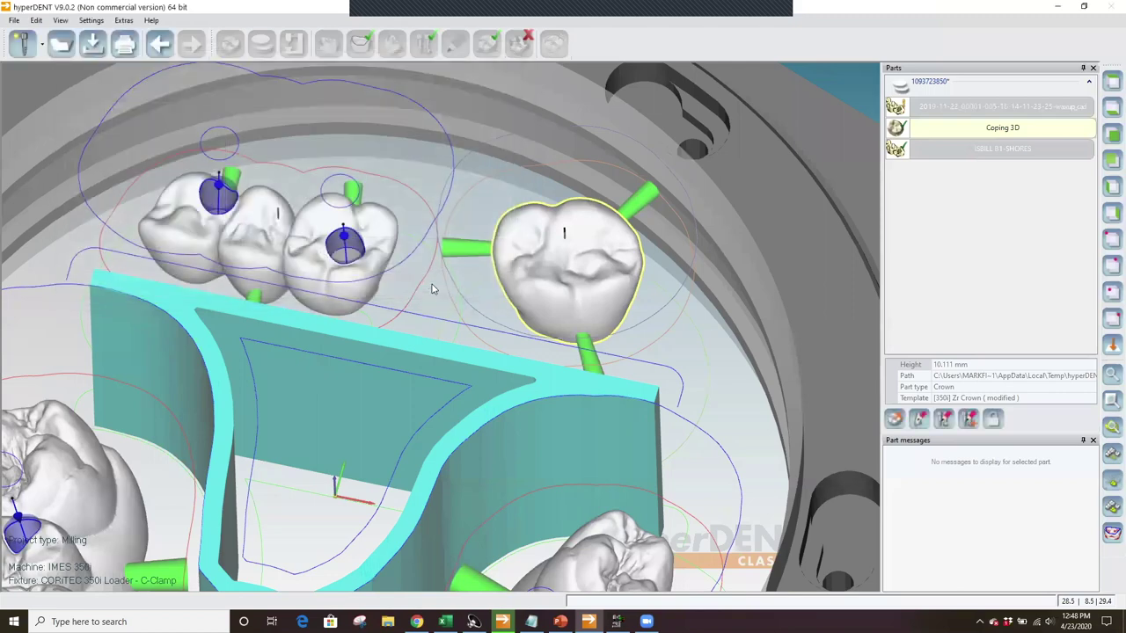
{"action": "scroll", "coordinate": [425, 302], "scroll_direction": "down", "scroll_amount": 1}
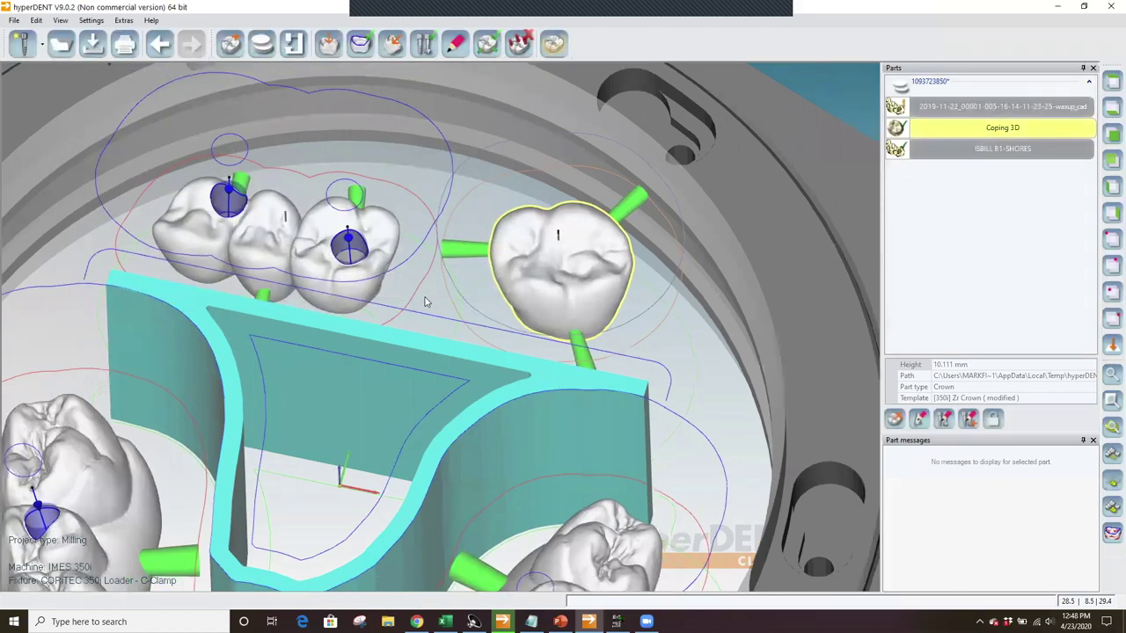
{"action": "scroll", "coordinate": [425, 302], "scroll_direction": "down", "scroll_amount": 1}
{"action": "left_click", "coordinate": [425, 301]}
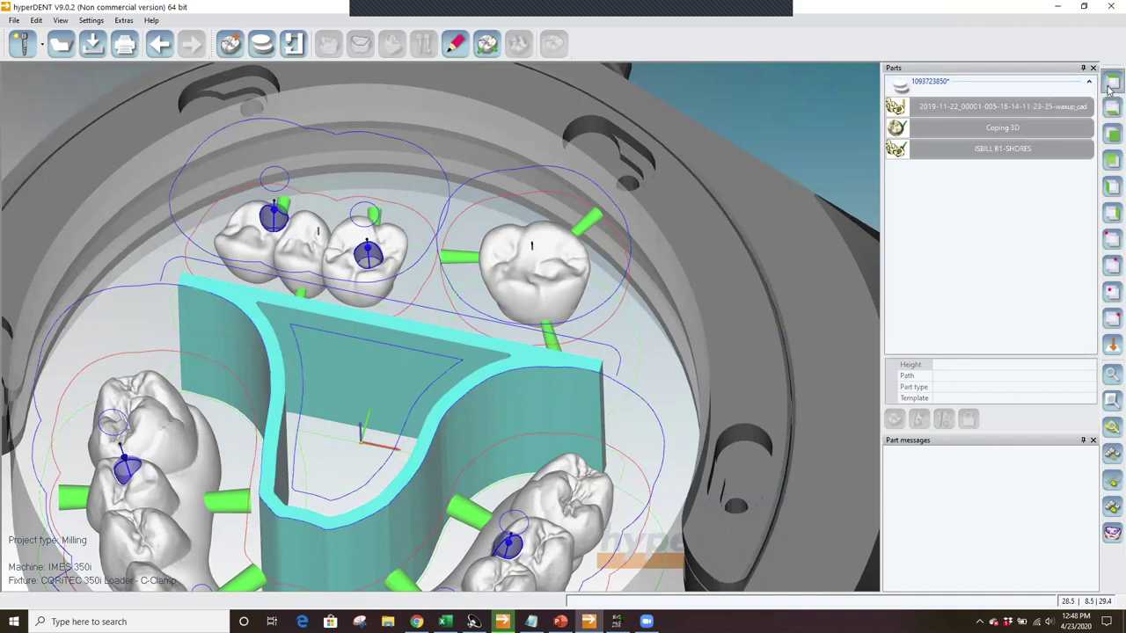
{"action": "scroll", "coordinate": [690, 216], "scroll_direction": "up", "scroll_amount": 3}
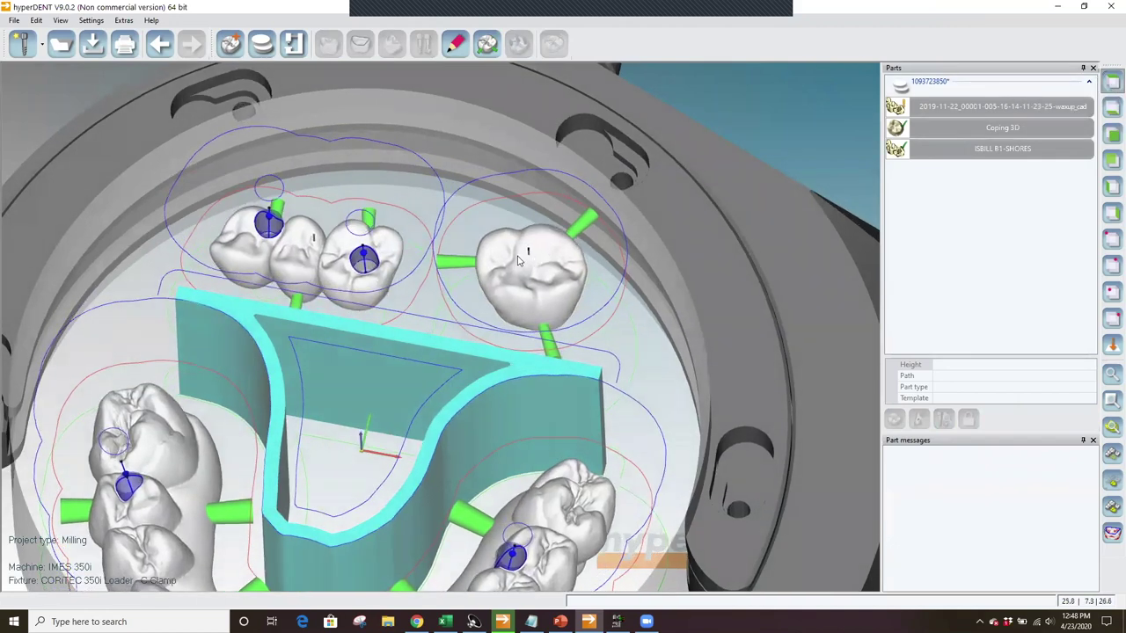
- View the blank from above, select the single crown and inspect its spacing from the neighbouring three-unit bridge
{"action": "key", "text": "t"}
{"action": "left_click", "coordinate": [524, 307]}
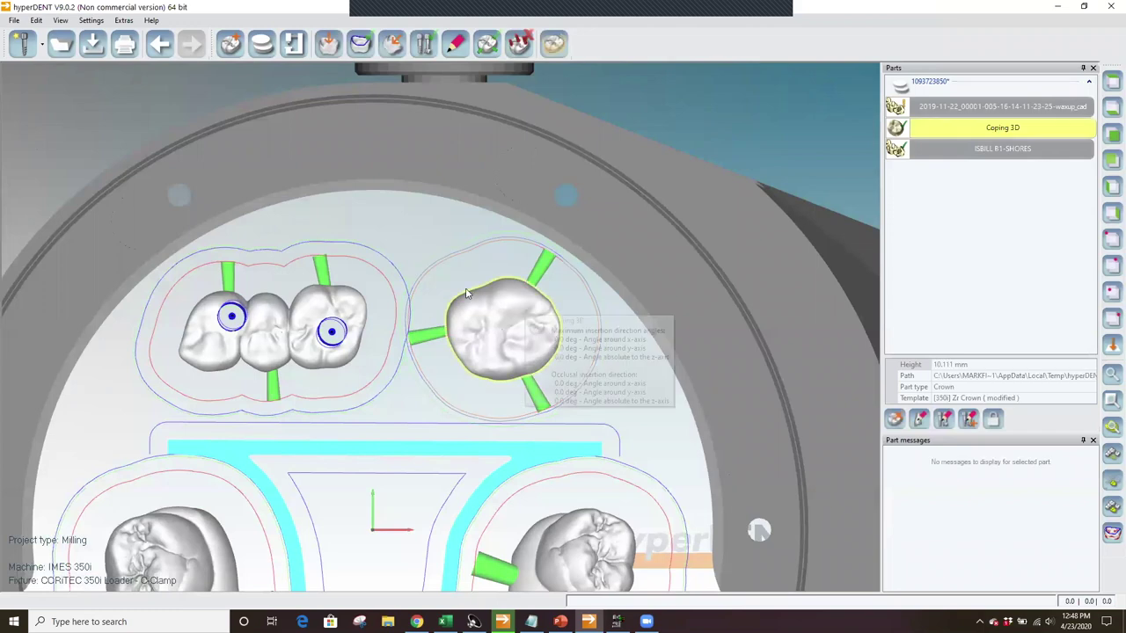
{"action": "middle_click_drag", "start_coordinate": [411, 277], "coordinate": [413, 226]}
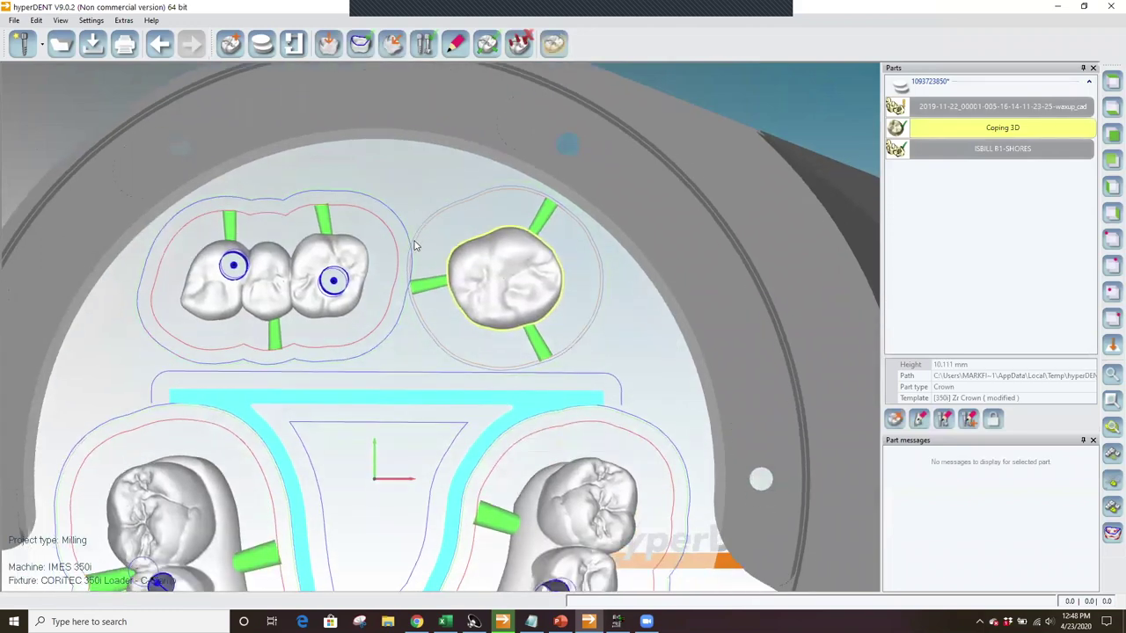
{"action": "mouse_move", "coordinate": [416, 246]}
{"action": "scroll", "coordinate": [381, 310], "scroll_direction": "down", "scroll_amount": 1}
{"action": "scroll", "coordinate": [431, 333], "scroll_direction": "up", "scroll_amount": 2}
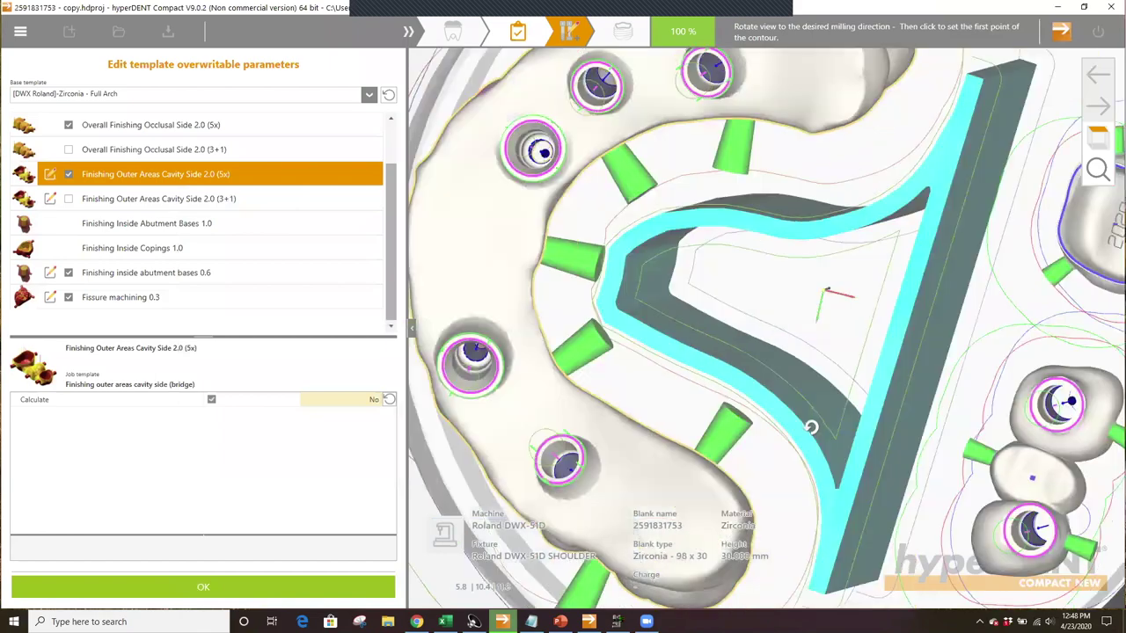
- In the hyperDENT Compact project, examine the stepped interior of a screw channel in the full arch up close
{"action": "middle_click_drag", "start_coordinate": [753, 391], "coordinate": [676, 301]}
{"action": "right_click_drag", "start_coordinate": [660, 271], "coordinate": [600, 194]}
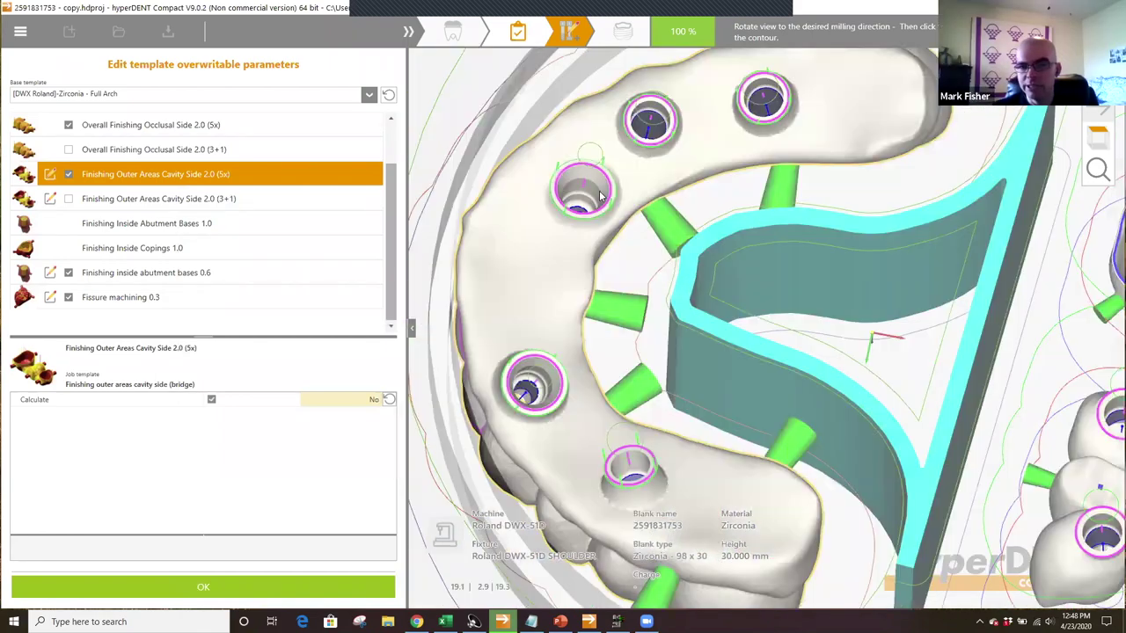
{"action": "scroll", "coordinate": [599, 195], "scroll_direction": "up", "scroll_amount": 3}
{"action": "scroll", "coordinate": [601, 195], "scroll_direction": "up", "scroll_amount": 3}
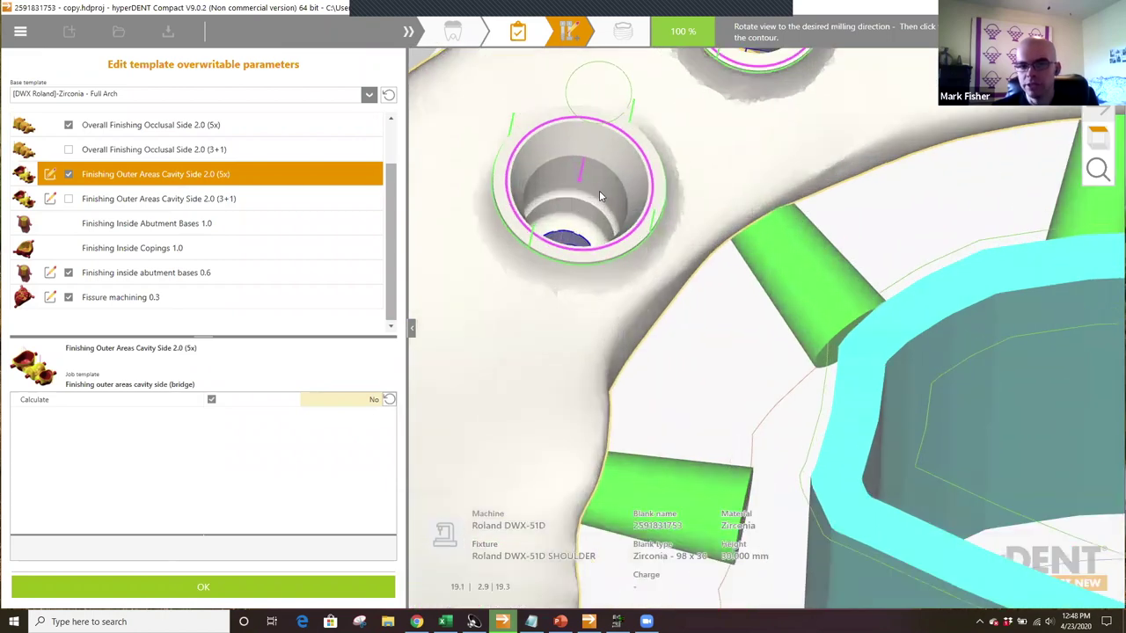
{"action": "scroll", "coordinate": [640, 218], "scroll_direction": "up", "scroll_amount": 4}
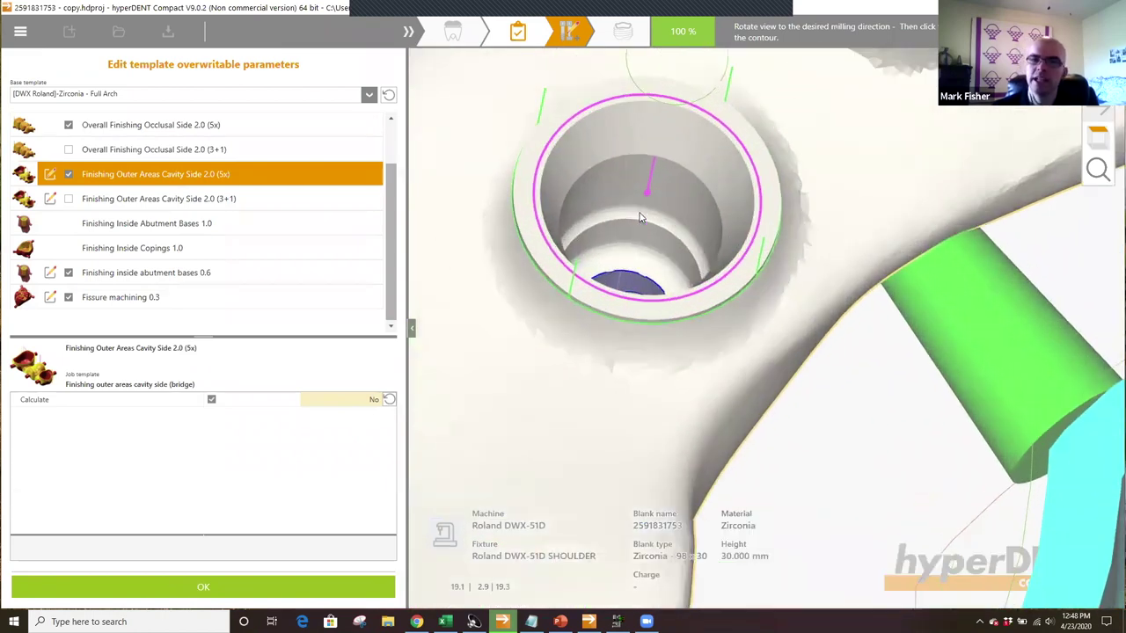
{"action": "scroll", "coordinate": [640, 218], "scroll_direction": "up", "scroll_amount": 4}
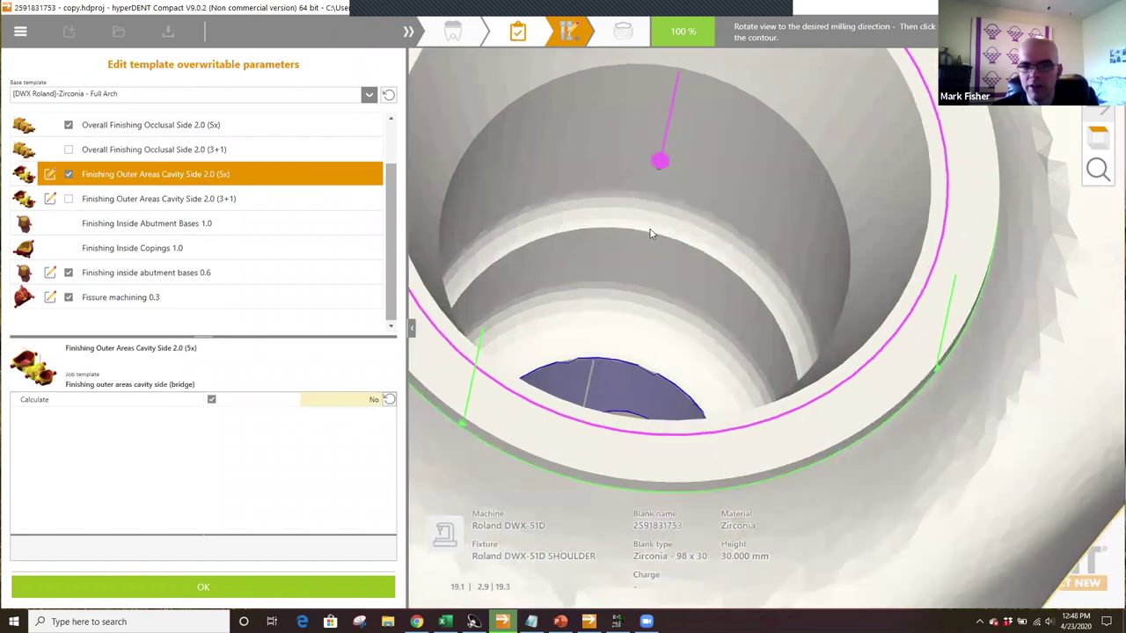
{"action": "right_click_drag", "start_coordinate": [650, 233], "coordinate": [808, 274]}
{"action": "left_click_drag", "start_coordinate": [760, 359], "coordinate": [831, 309]}
{"action": "left_click_drag", "start_coordinate": [816, 264], "coordinate": [782, 221]}
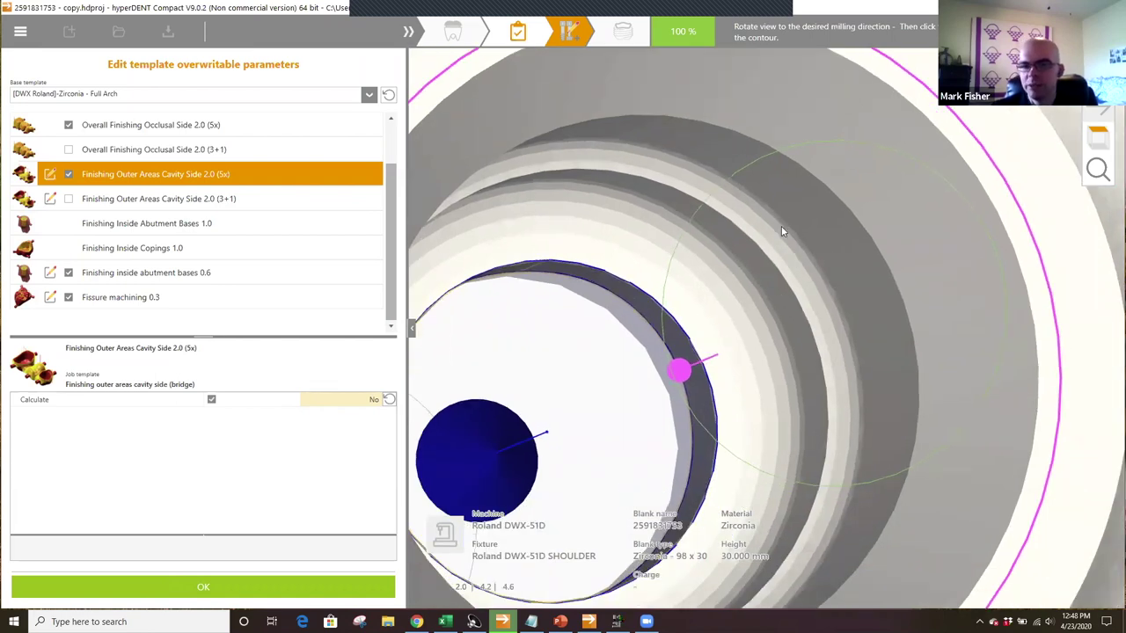
{"action": "mouse_move", "coordinate": [866, 306]}
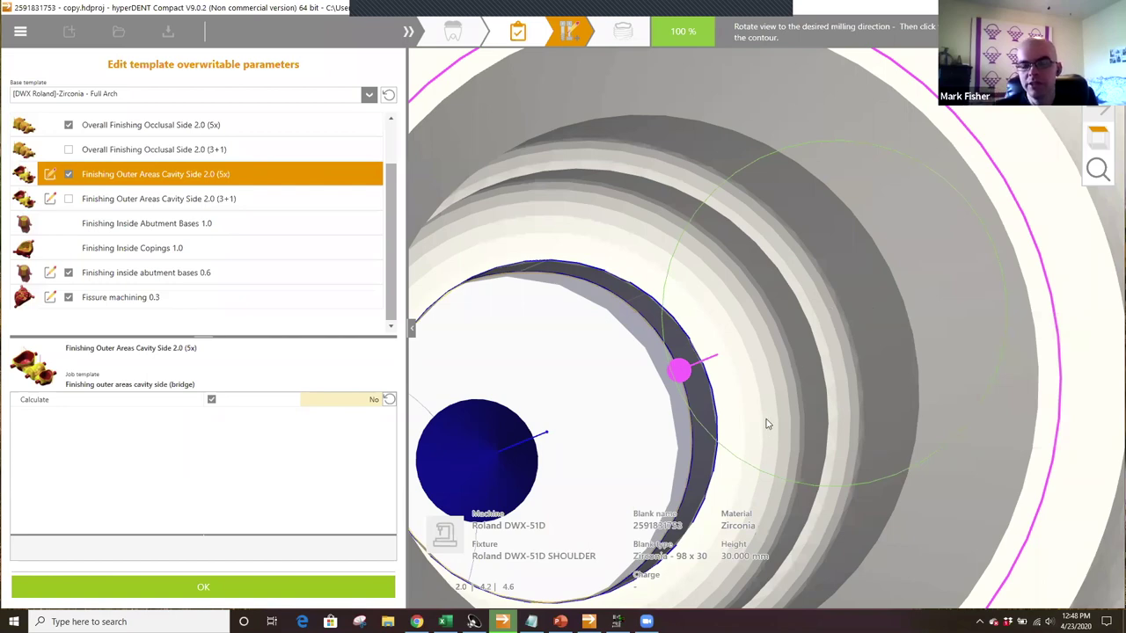
{"action": "mouse_move", "coordinate": [757, 418]}
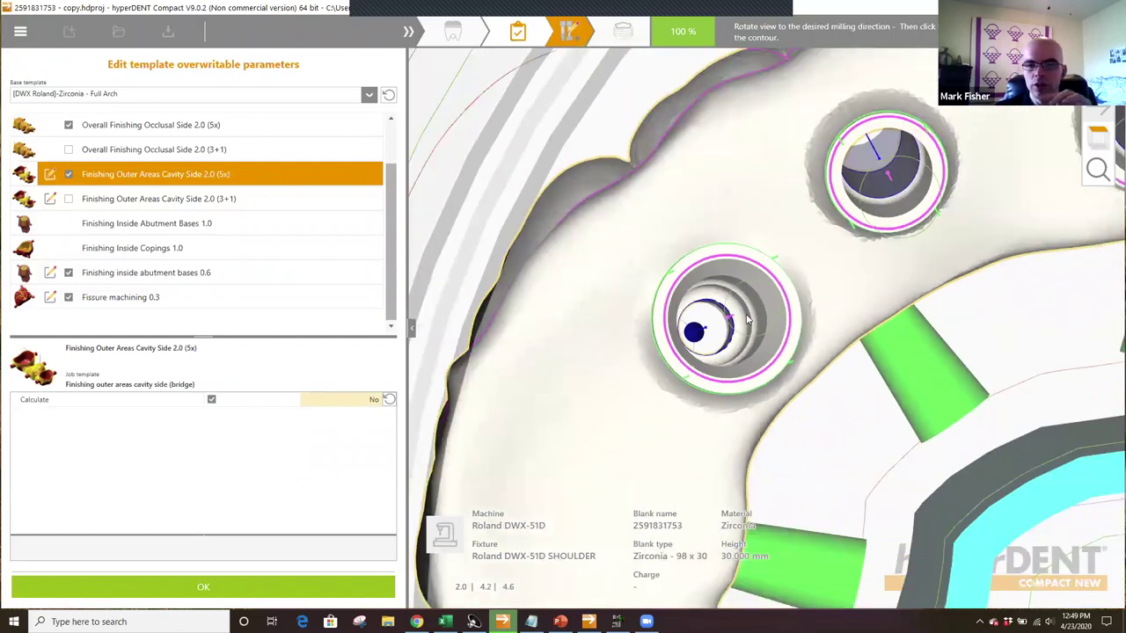
- Examine the screw channel openings and the surrounding cavity side surface of the full arch
{"action": "scroll", "coordinate": [823, 360], "scroll_direction": "down", "scroll_amount": 3}
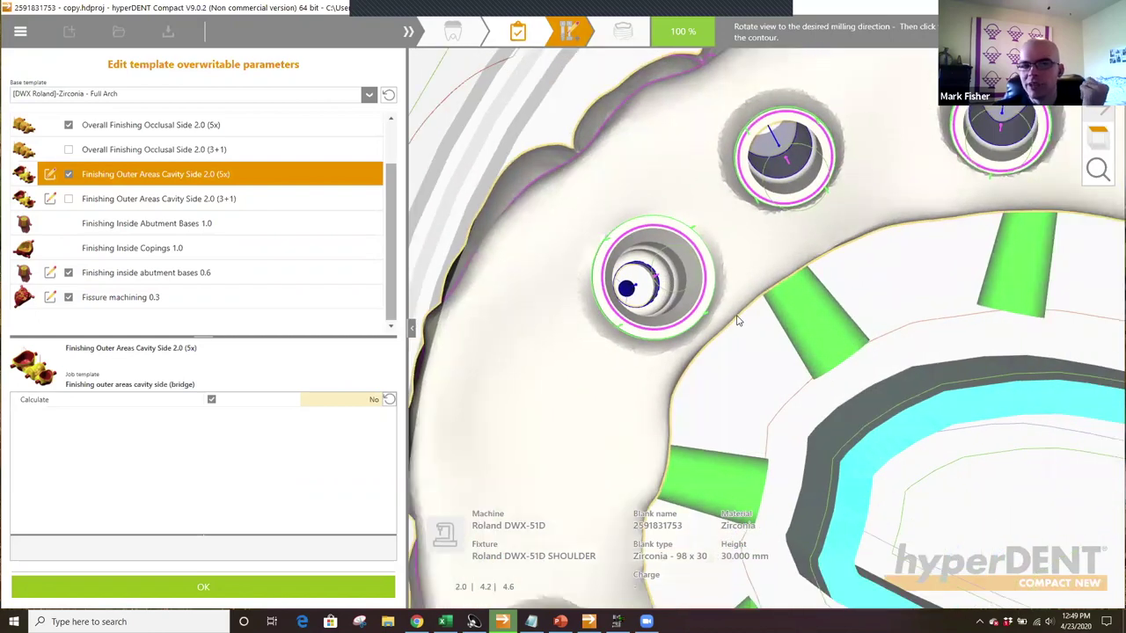
{"action": "left_click_drag", "start_coordinate": [737, 321], "coordinate": [742, 307]}
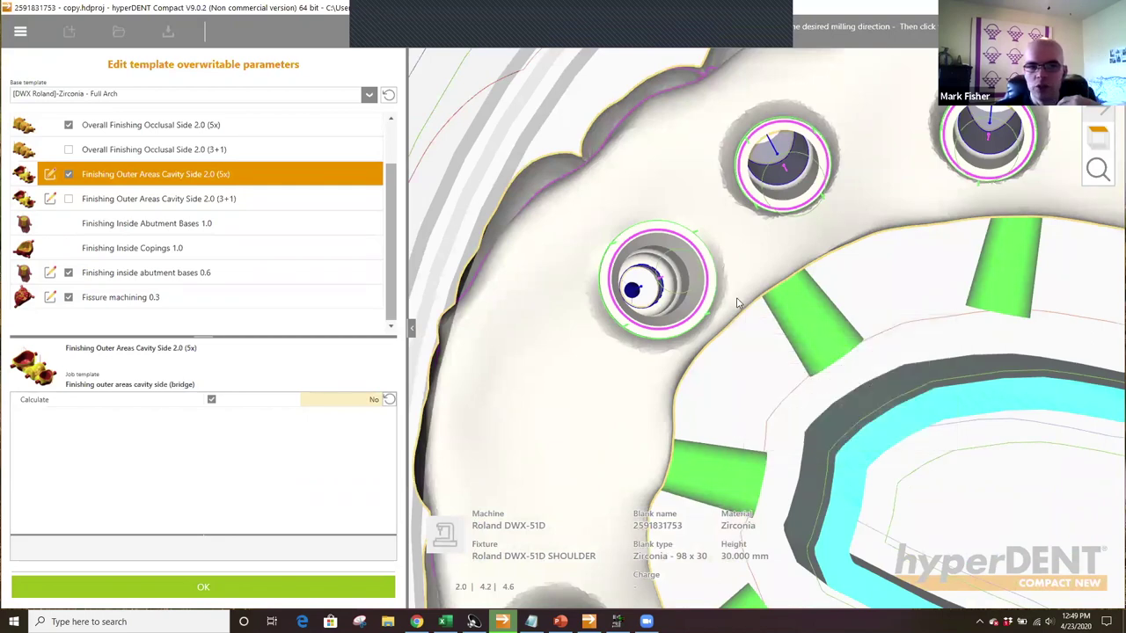
{"action": "mouse_move", "coordinate": [737, 303]}
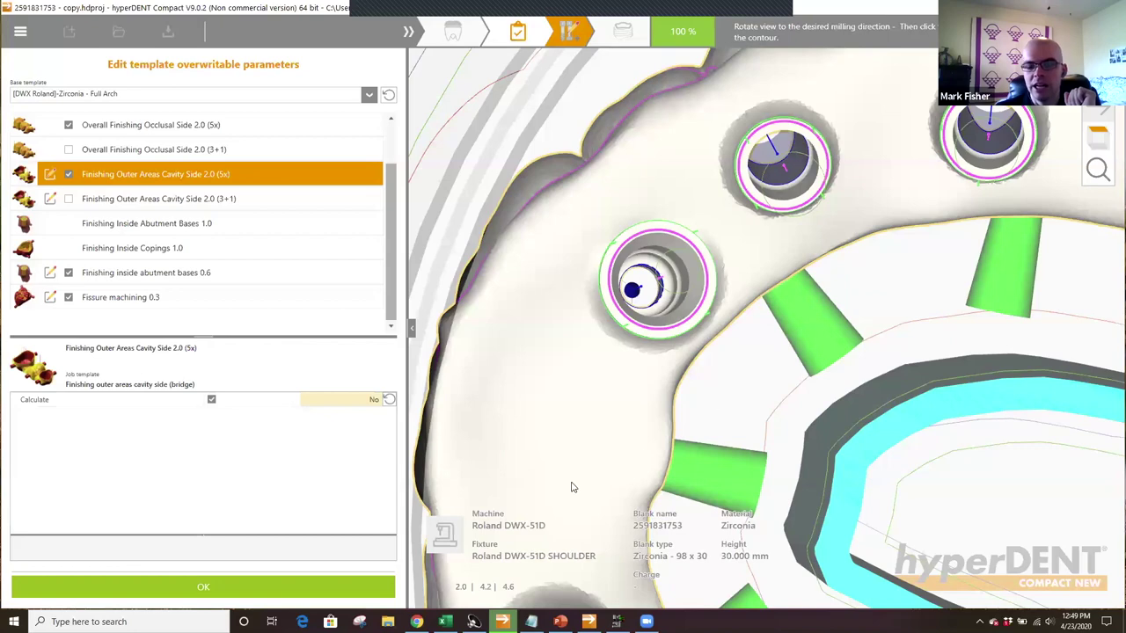
{"action": "scroll", "coordinate": [666, 405], "scroll_direction": "down", "scroll_amount": 3}
{"action": "scroll", "coordinate": [674, 299], "scroll_direction": "down", "scroll_amount": 1}
{"action": "mouse_move", "coordinate": [674, 300]}
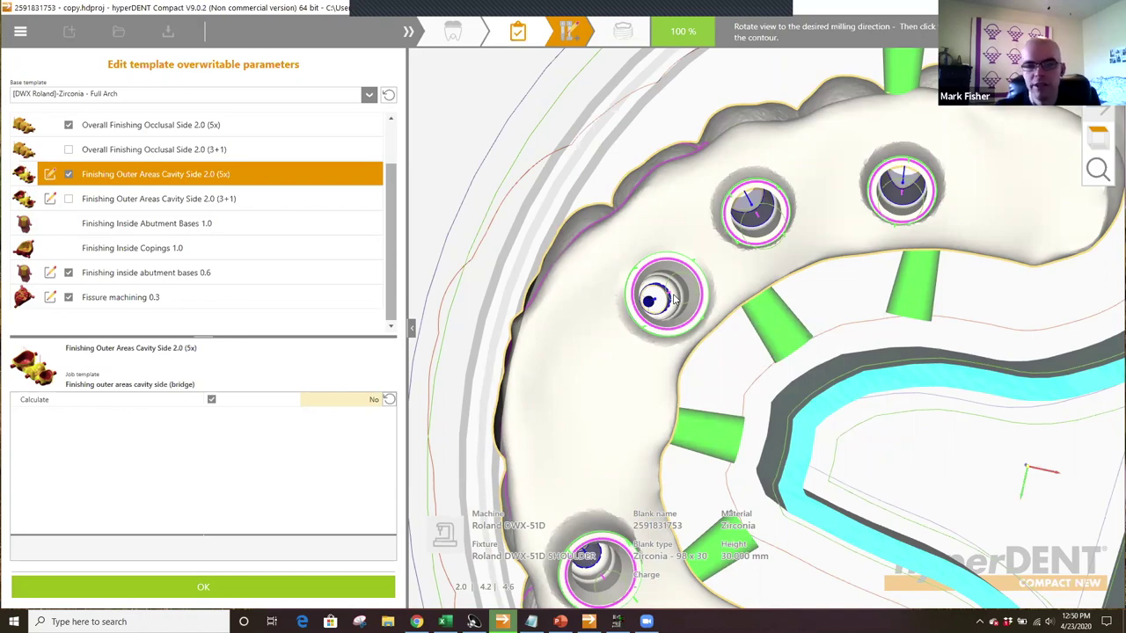
{"action": "scroll", "coordinate": [794, 196], "scroll_direction": "down", "scroll_amount": 1}
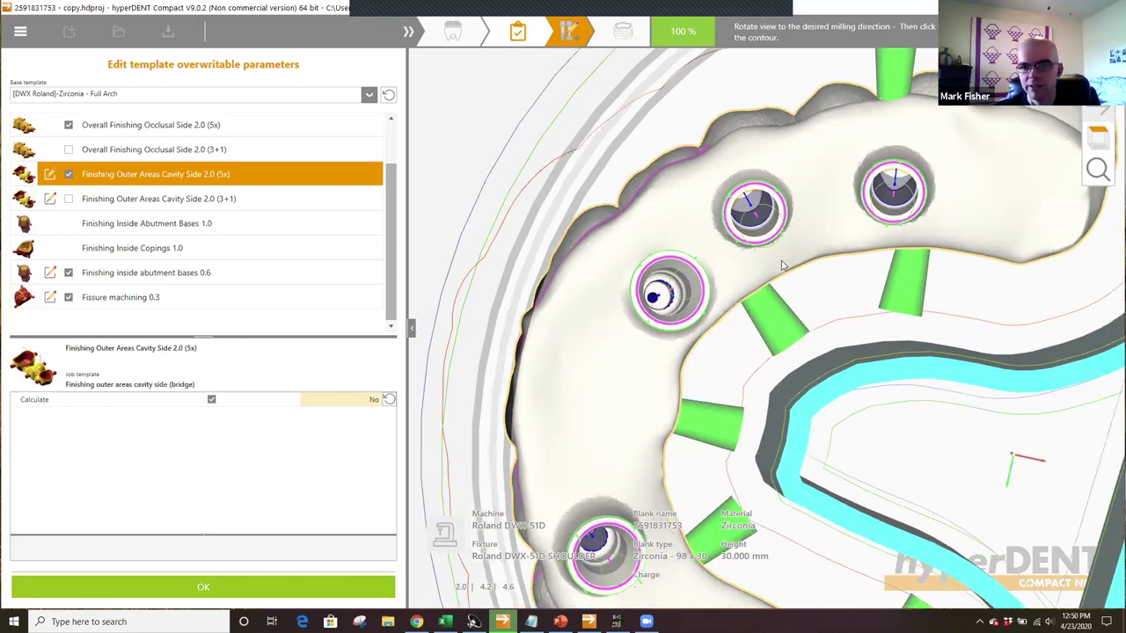
{"action": "scroll", "coordinate": [781, 262], "scroll_direction": "down", "scroll_amount": 1}
- Examine the full arch's cavity side and screw channel angles from several directions, ending with a view of its occlusal side
{"action": "right_click_drag", "start_coordinate": [783, 266], "coordinate": [843, 327]}
{"action": "right_click_drag", "start_coordinate": [771, 110], "coordinate": [777, 229]}
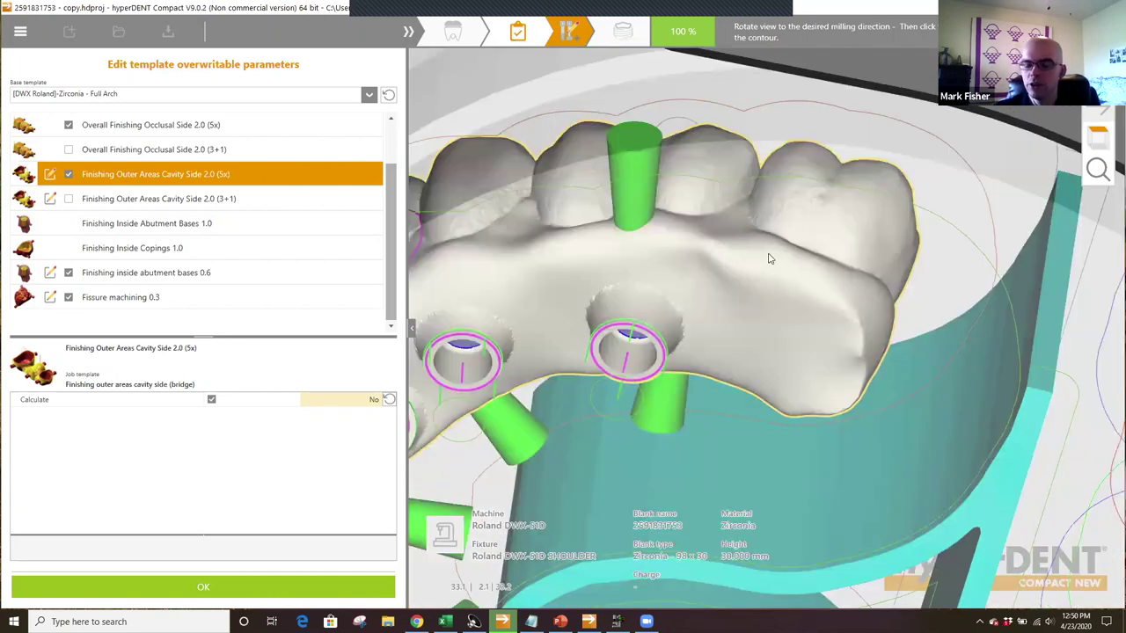
{"action": "mouse_move", "coordinate": [774, 252]}
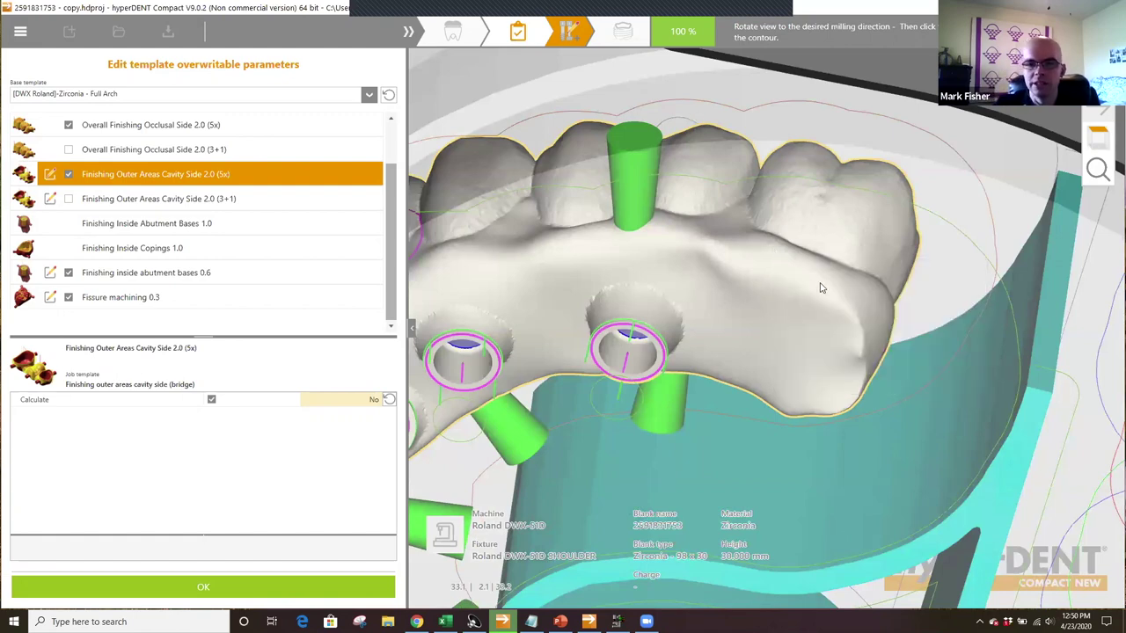
{"action": "right_click_drag", "start_coordinate": [773, 290], "coordinate": [649, 305]}
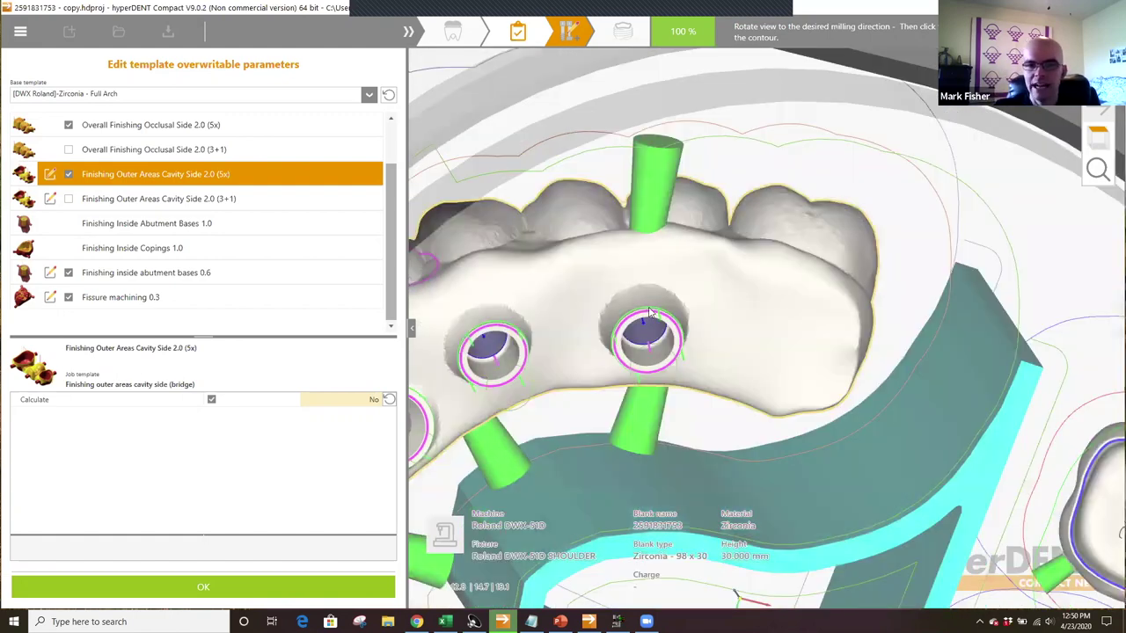
{"action": "right_click_drag", "start_coordinate": [883, 332], "coordinate": [790, 300]}
{"action": "middle_click_drag", "start_coordinate": [768, 282], "coordinate": [784, 276]}
{"action": "right_click_drag", "start_coordinate": [783, 276], "coordinate": [598, 246]}
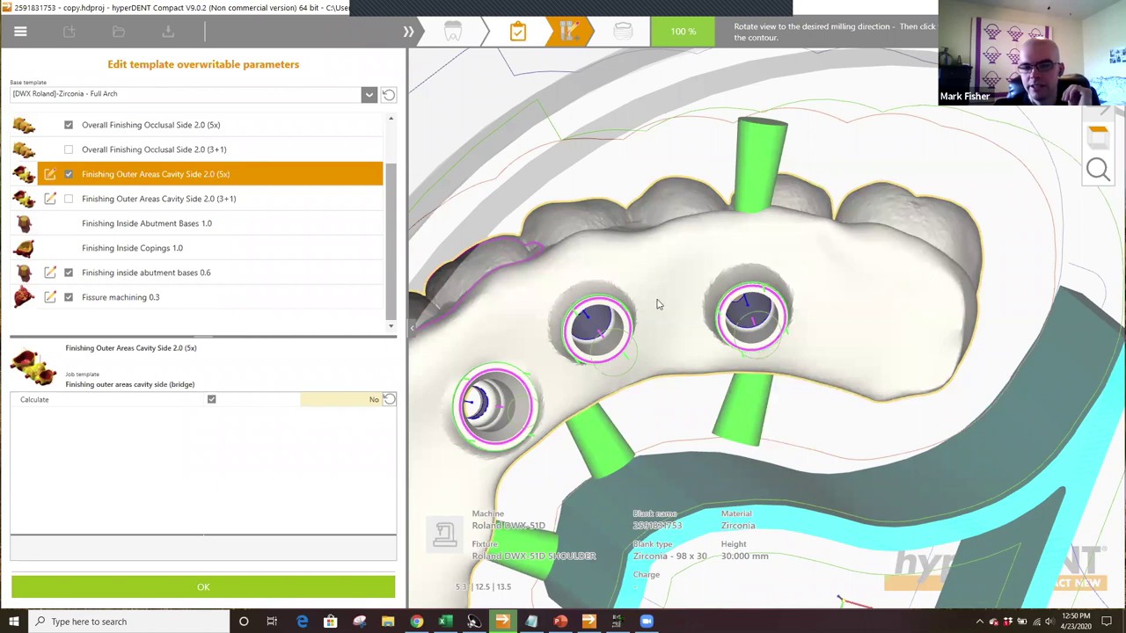
{"action": "mouse_move", "coordinate": [640, 235]}
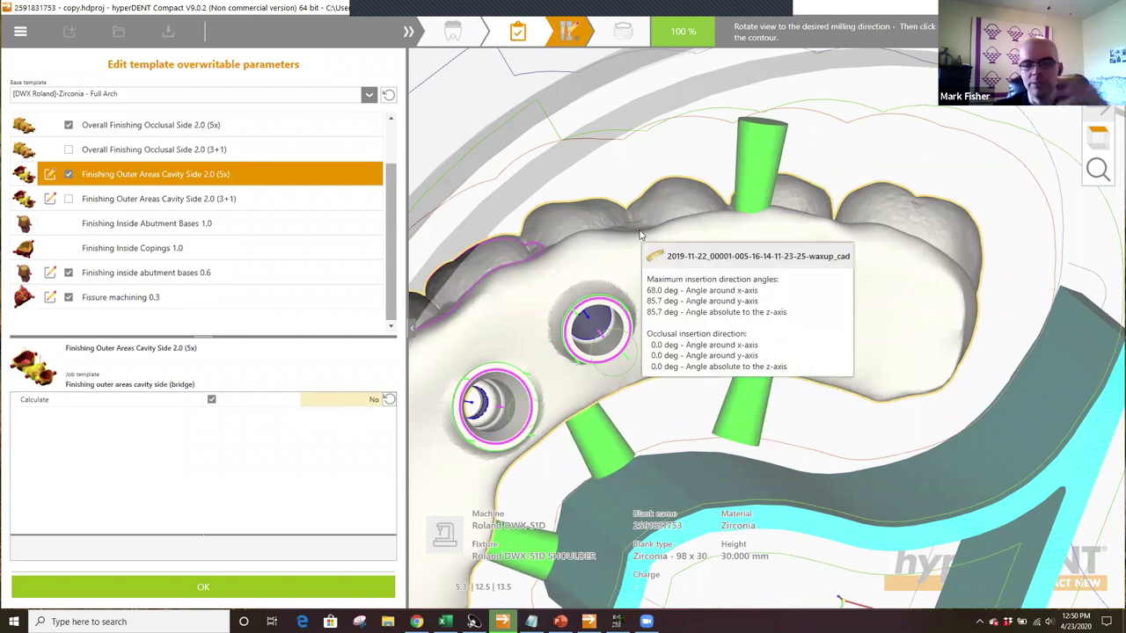
{"action": "scroll", "coordinate": [754, 302], "scroll_direction": "down", "scroll_amount": 1}
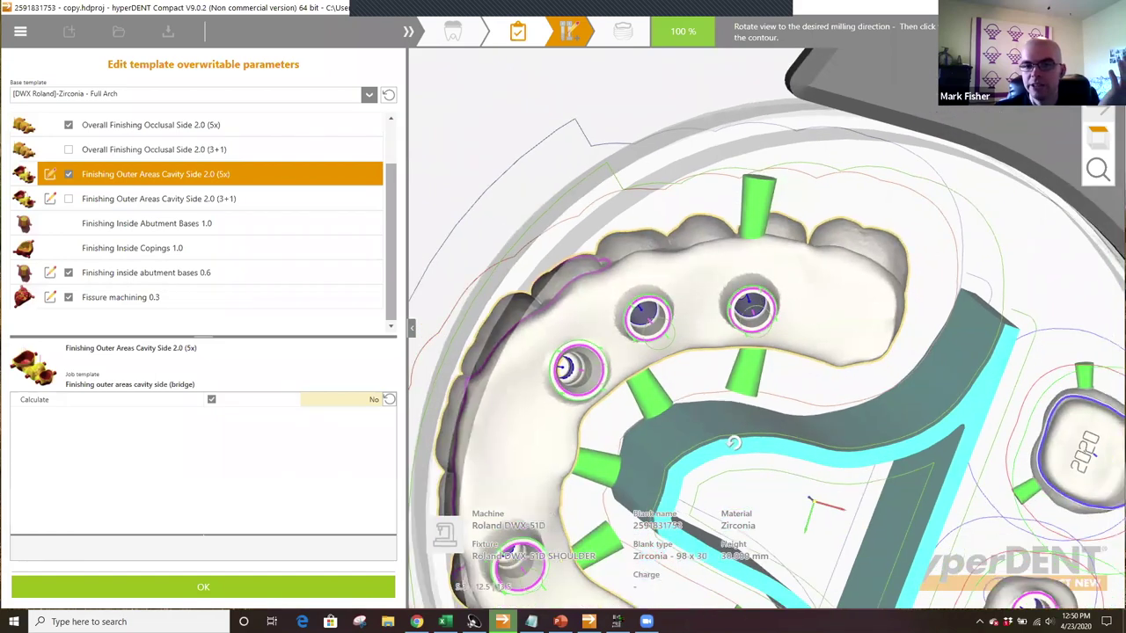
{"action": "scroll", "coordinate": [811, 262], "scroll_direction": "down", "scroll_amount": 1}
{"action": "right_click_drag", "start_coordinate": [796, 346], "coordinate": [616, 351]}
{"action": "left_click_drag", "start_coordinate": [618, 356], "coordinate": [531, 522]}
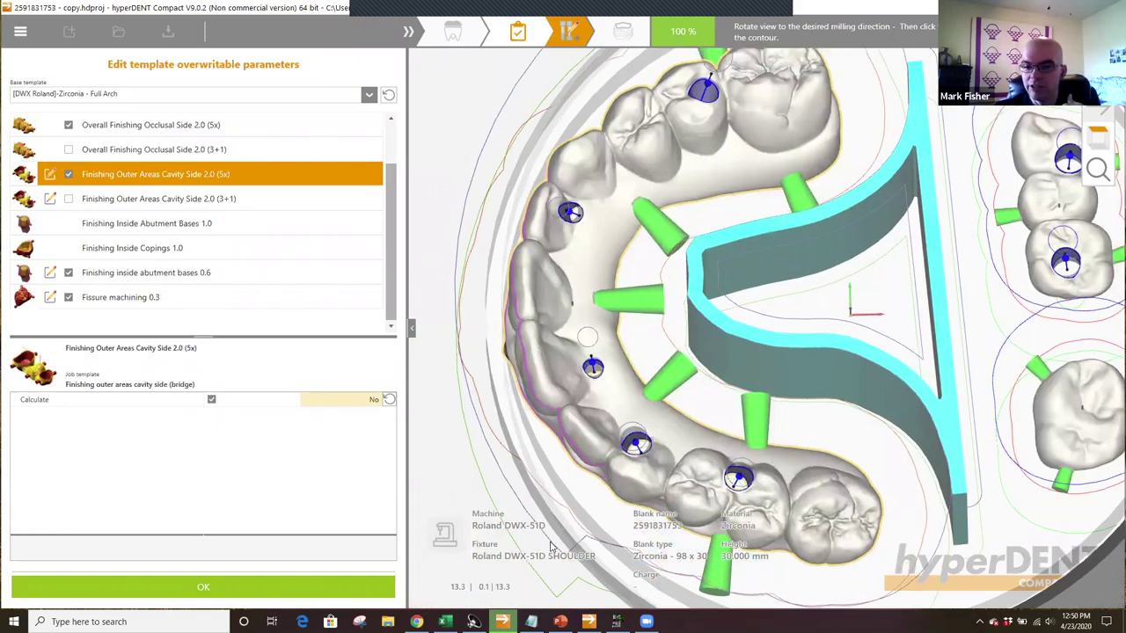
- Accept the full arch's template parameters and open the tool settings
{"action": "left_click", "coordinate": [231, 587]}
{"action": "left_click", "coordinate": [20, 31]}
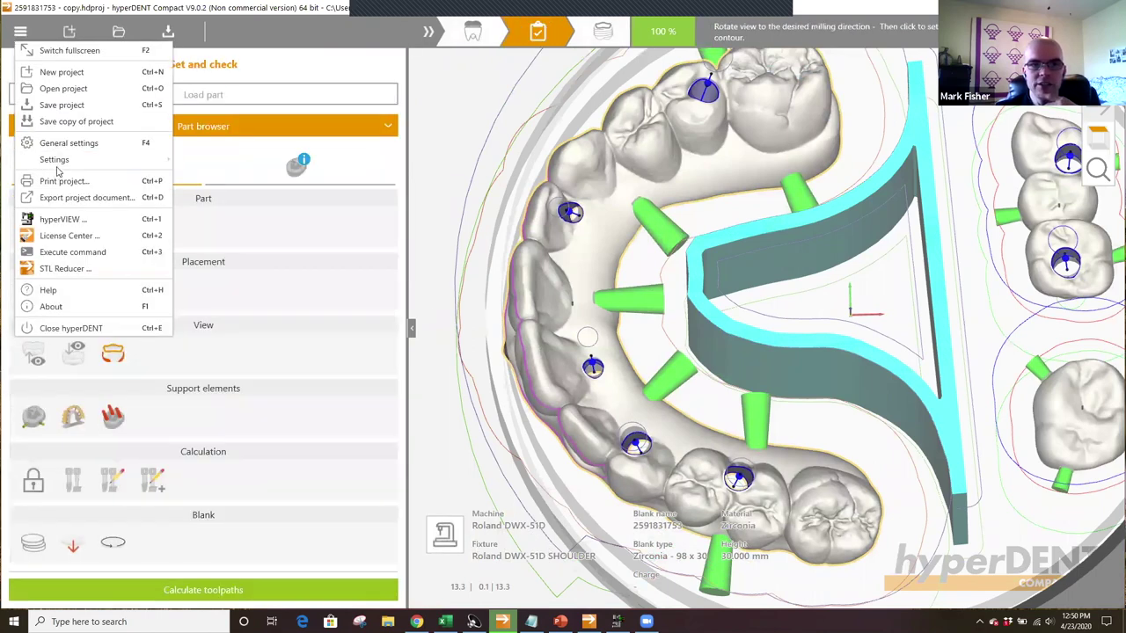
{"action": "mouse_move", "coordinate": [71, 165]}
{"action": "left_click", "coordinate": [225, 212]}
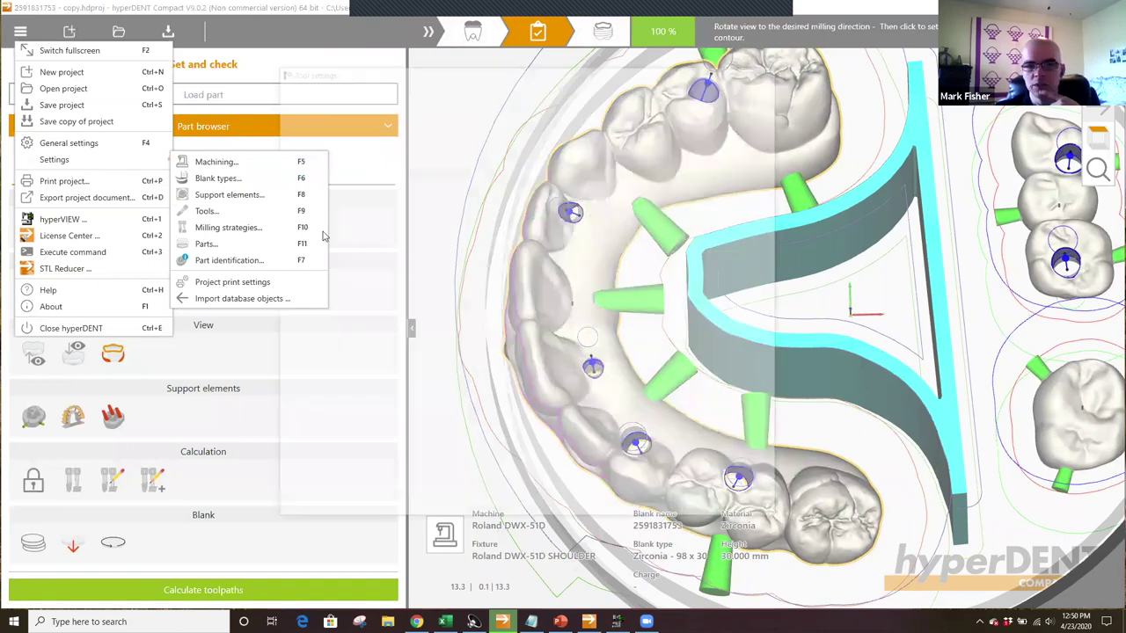
{"action": "key", "text": "F9"}
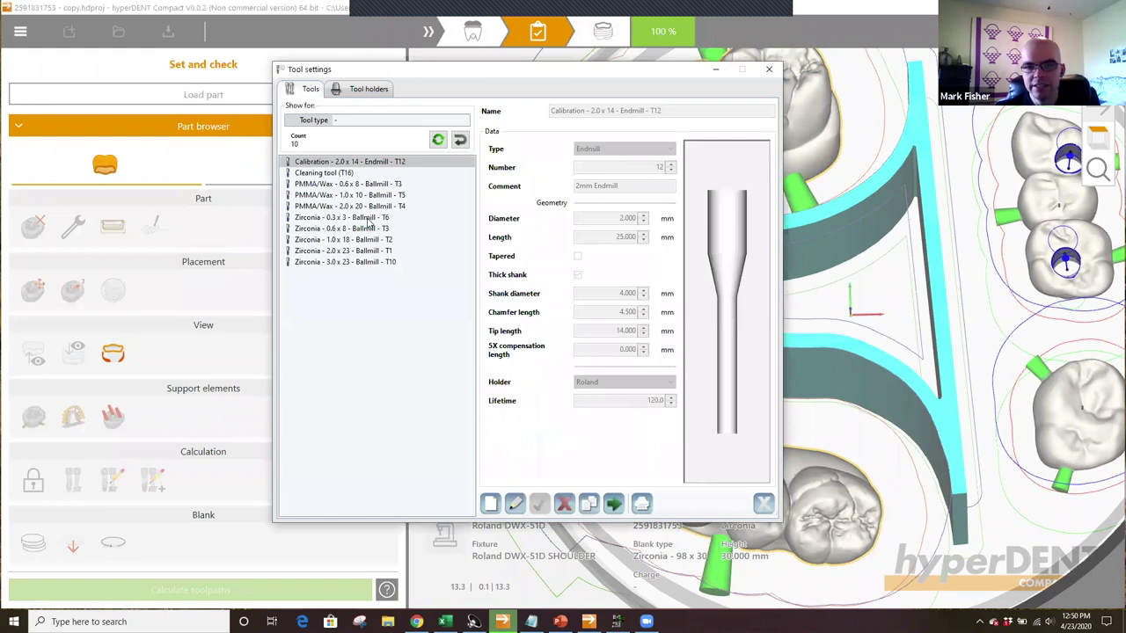
- Examine the shape and geometry of the Calibration - 2.0 x 14 - Endmill - T12 tool
{"action": "left_click", "coordinate": [344, 163]}
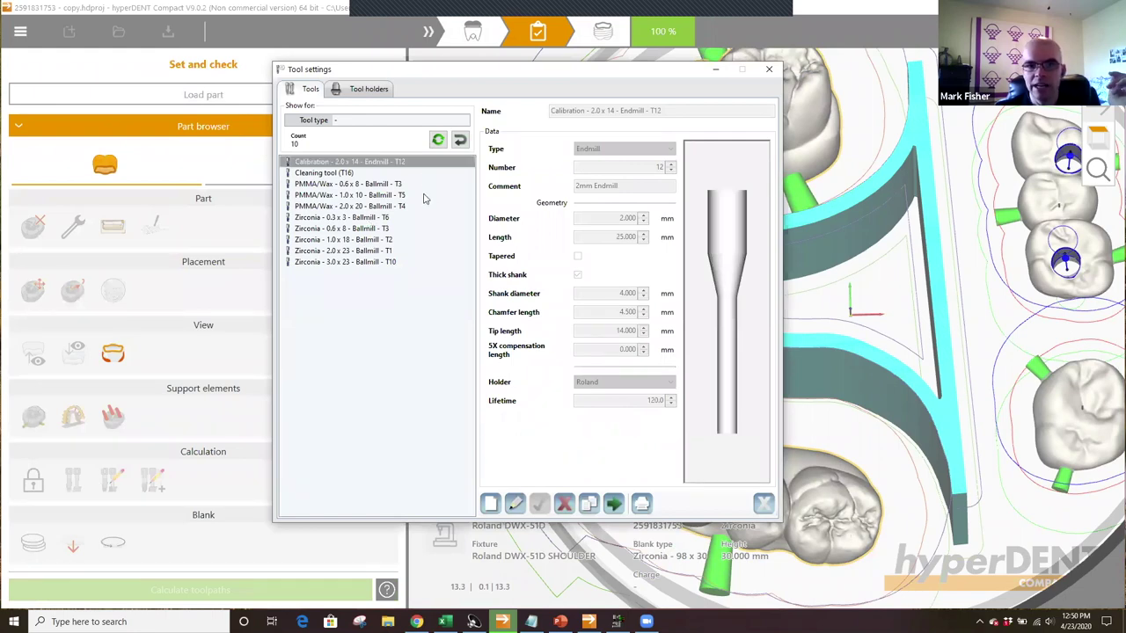
{"action": "mouse_move", "coordinate": [726, 373]}
{"action": "middle_mouse_down"}
{"action": "mouse_move", "coordinate": [731, 299]}
{"action": "mouse_move", "coordinate": [725, 389]}
{"action": "middle_mouse_up"}
{"action": "left_click_drag", "start_coordinate": [723, 389], "coordinate": [728, 402]}
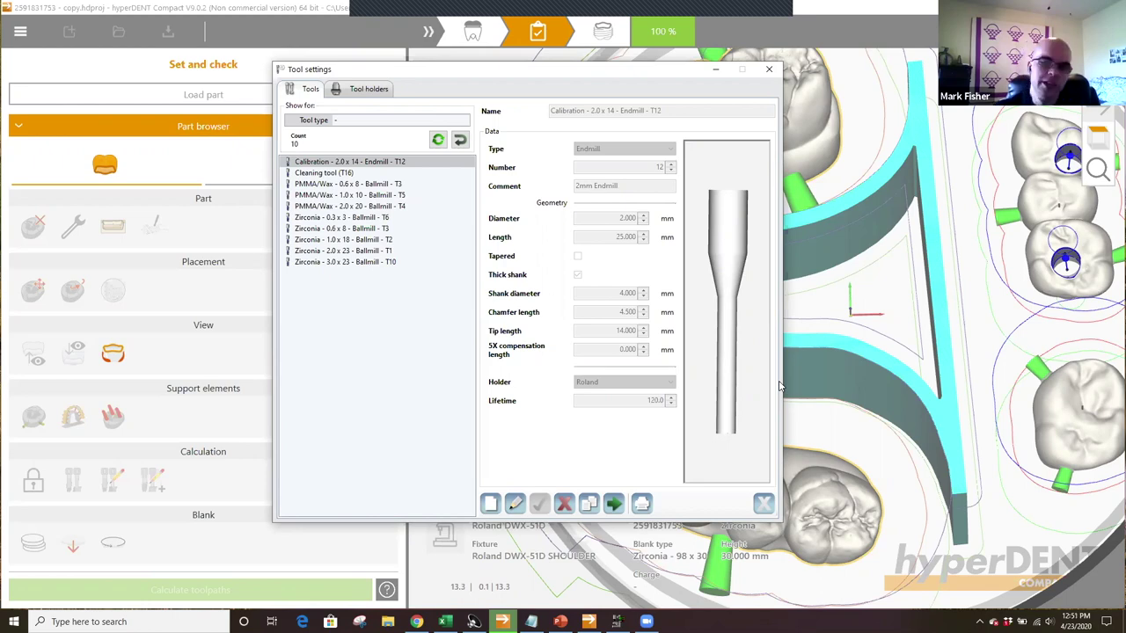
- Duplicate the PMMA/Wax - 2.0 x 20 - Ballmill - T4 tool and set the copy's type to Endmill
{"action": "left_click", "coordinate": [371, 206]}
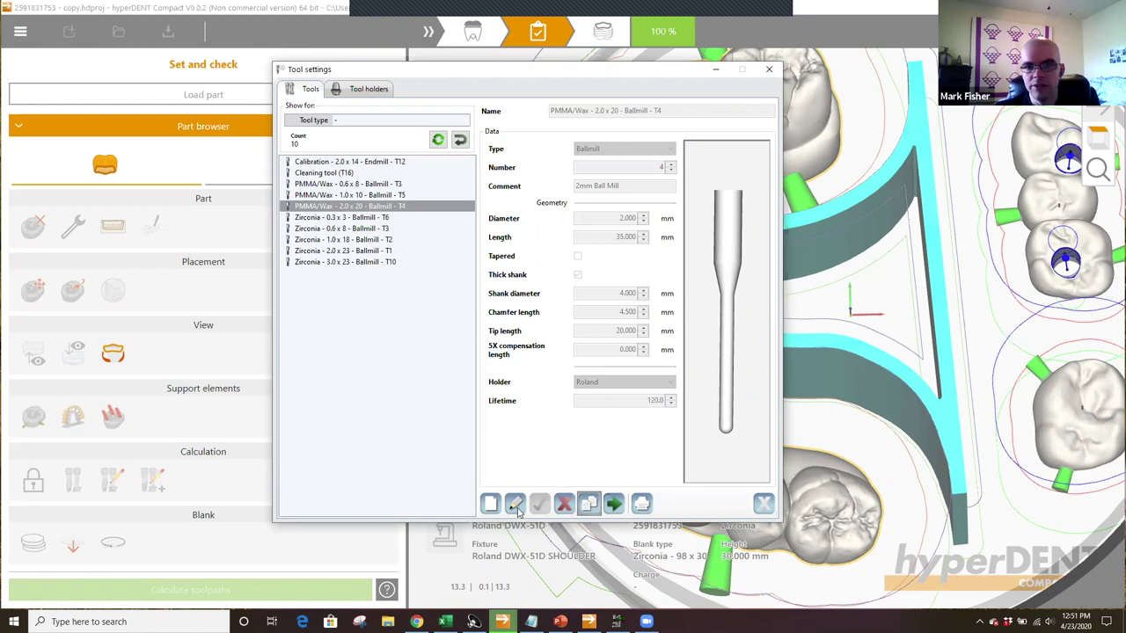
{"action": "left_click", "coordinate": [515, 505]}
{"action": "left_click", "coordinate": [625, 149]}
{"action": "left_click", "coordinate": [614, 170]}
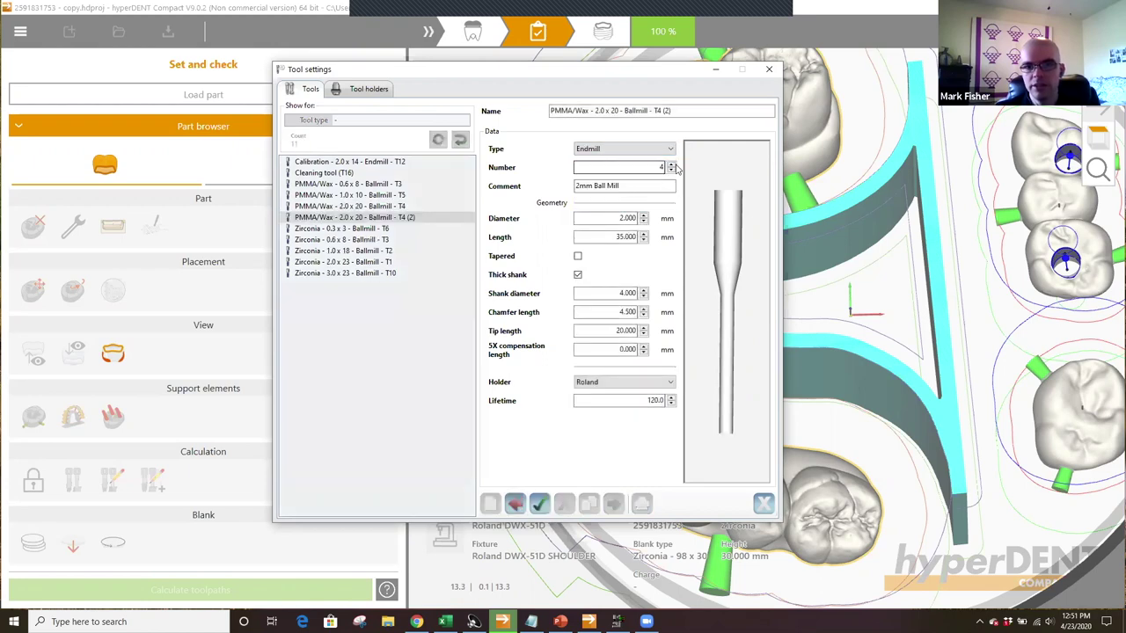
- Try a diameter of 3.0 mm and tool number 7 for the copied endmill
{"action": "scroll", "coordinate": [732, 440], "scroll_direction": "up", "scroll_amount": 4}
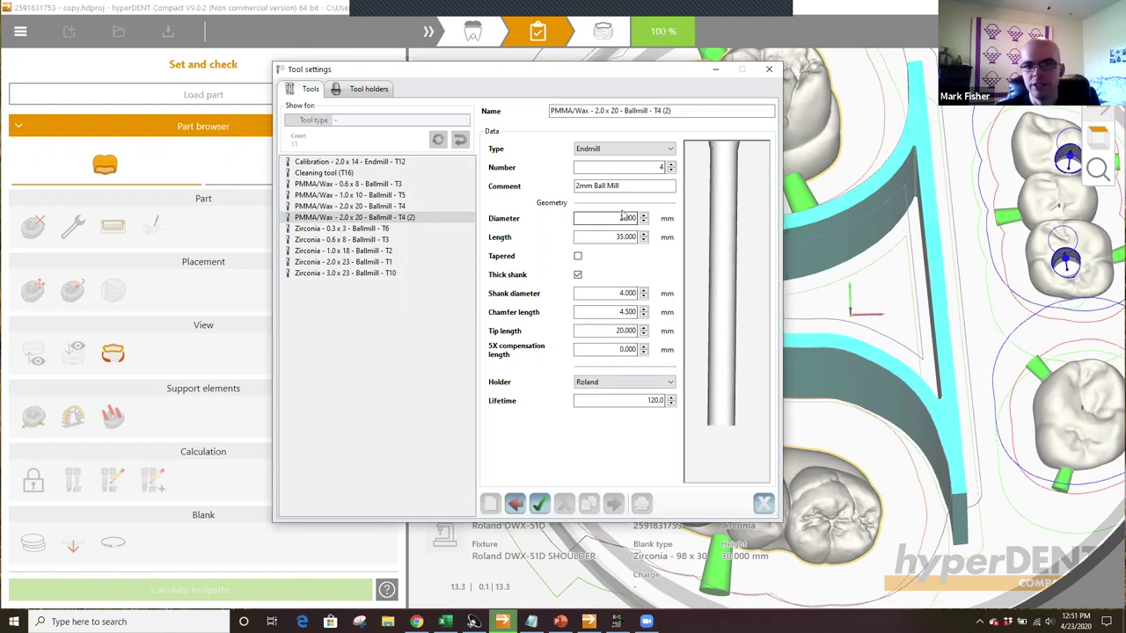
{"action": "left_click_drag", "start_coordinate": [611, 218], "coordinate": [745, 233]}
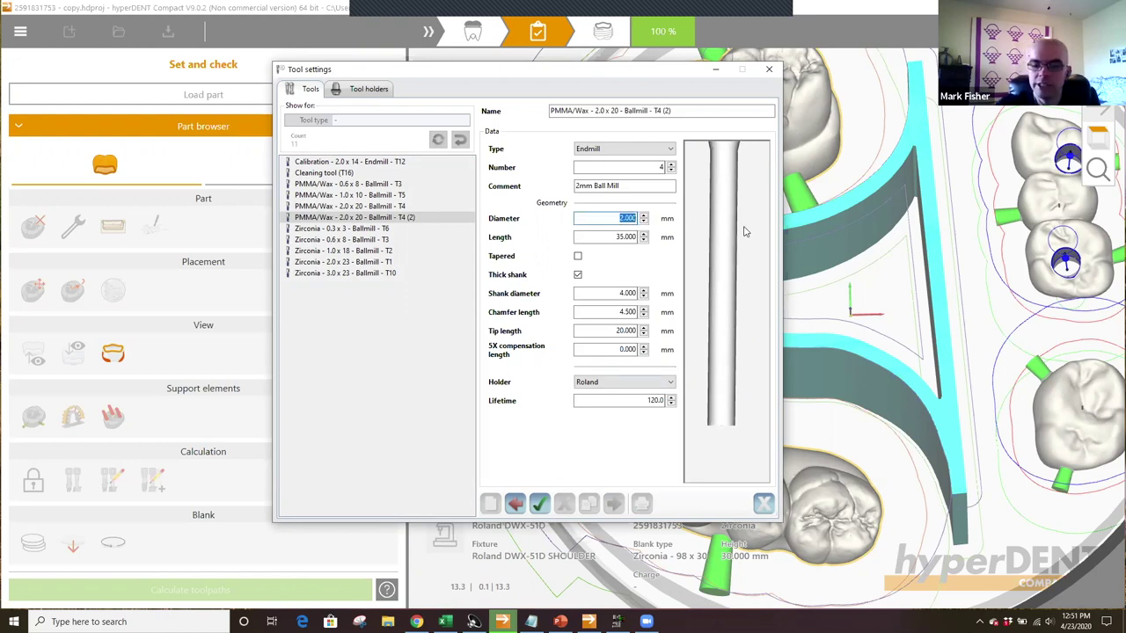
{"action": "type", "text": "3.0"}
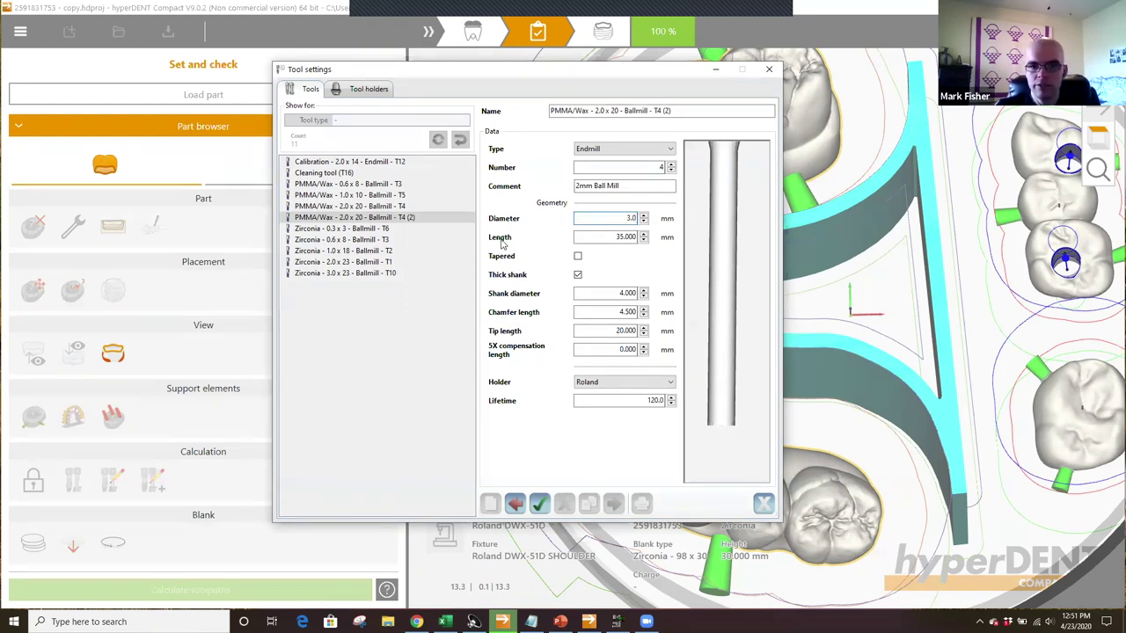
{"action": "left_click", "coordinate": [615, 237]}
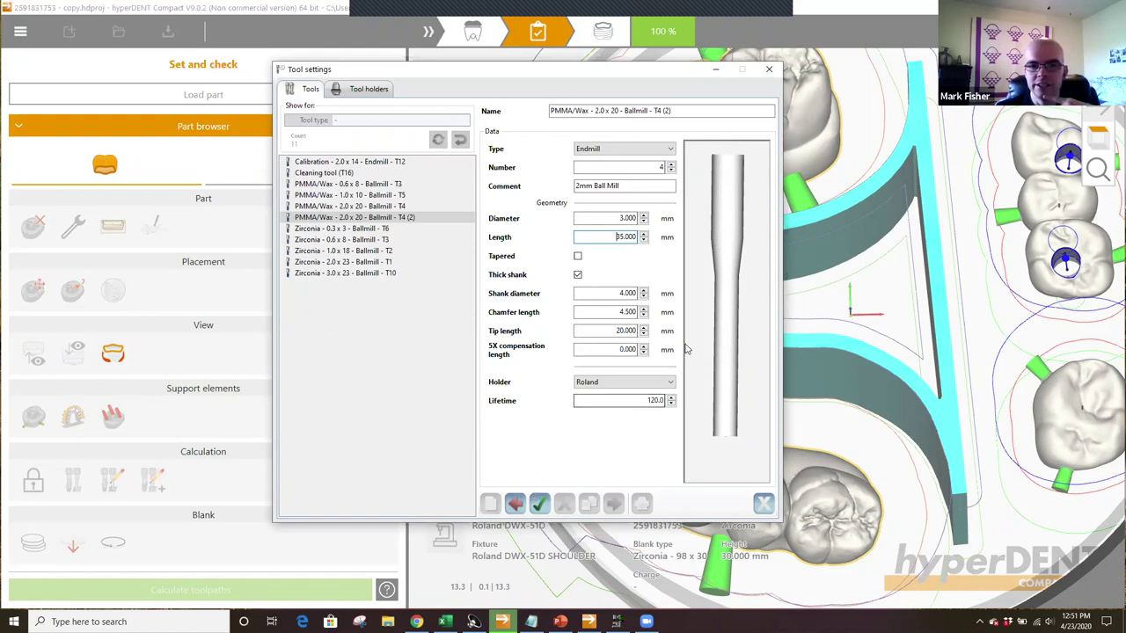
{"action": "left_click", "coordinate": [671, 165]}
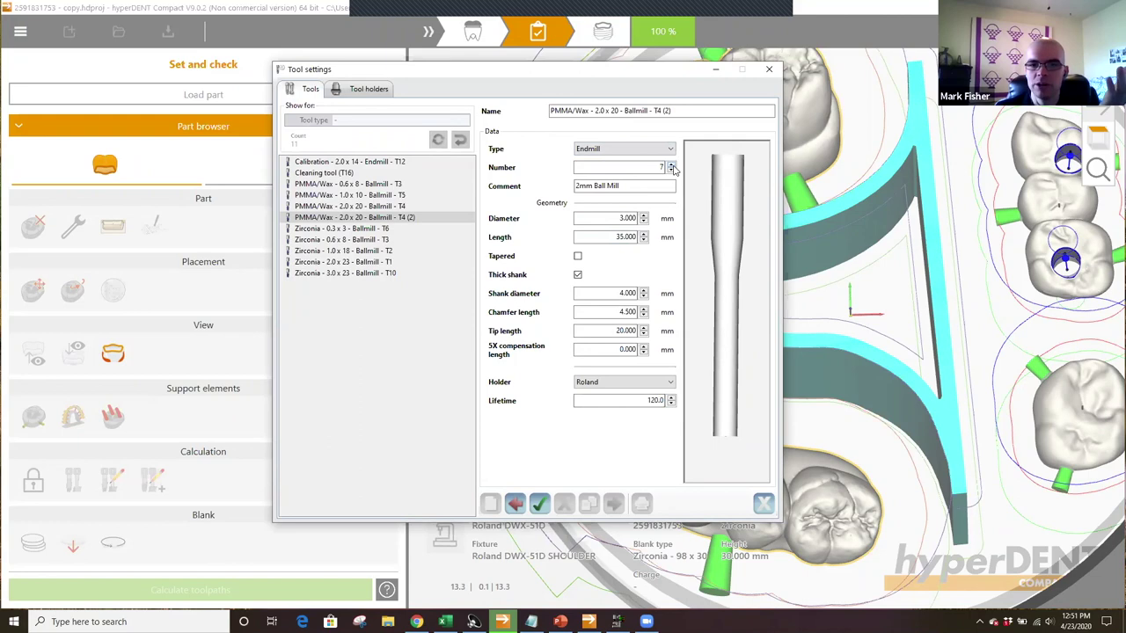
- Discard the edits to the copied PMMA/Wax 2.0 x 20 tool and select that copy in the tool list
{"action": "left_click", "coordinate": [514, 503]}
{"action": "left_click", "coordinate": [407, 228]}
{"action": "left_click", "coordinate": [407, 218]}
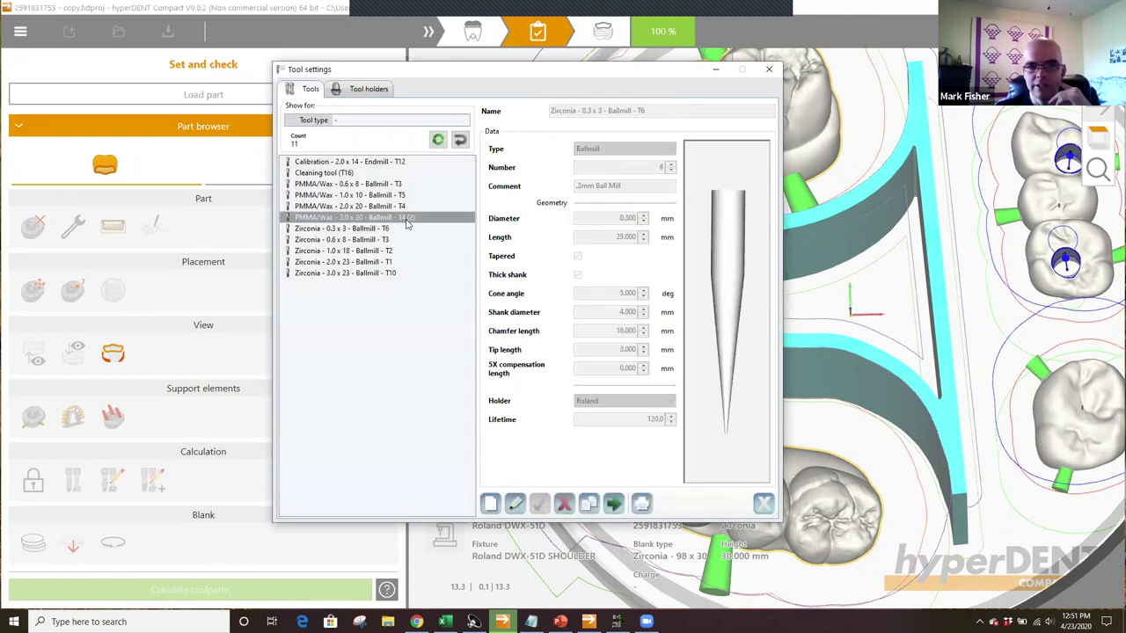
- Delete the copied tool PMMA/Wax - 2.0 x 20 - Ballmill - T4 (2) and close the tool settings
{"action": "left_click", "coordinate": [564, 502]}
{"action": "left_click", "coordinate": [564, 503]}
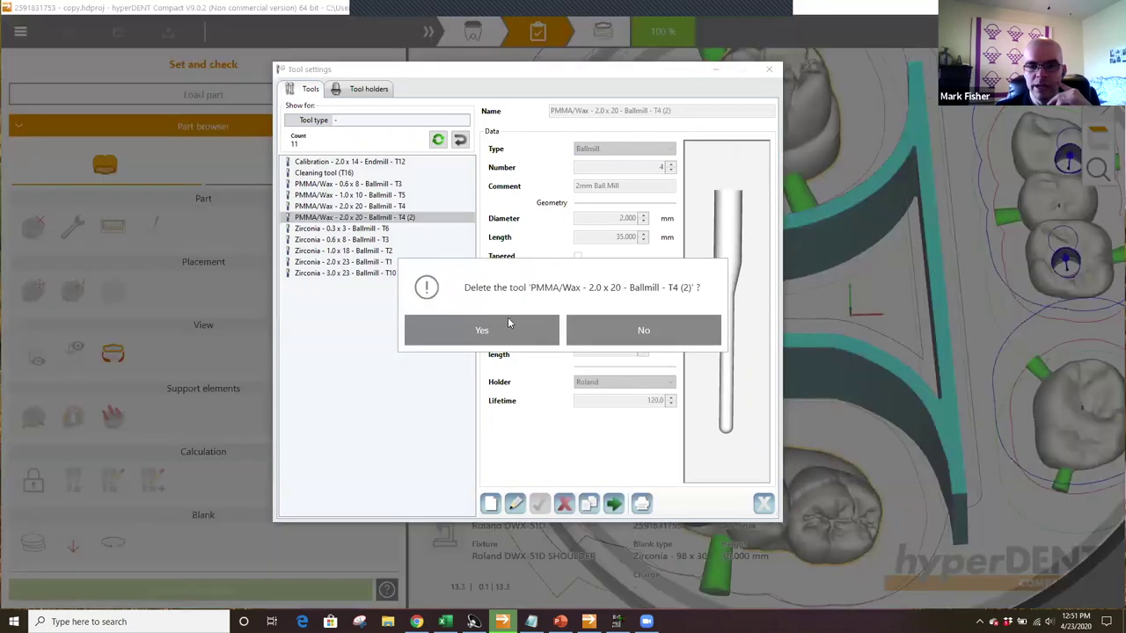
{"action": "left_click", "coordinate": [508, 319]}
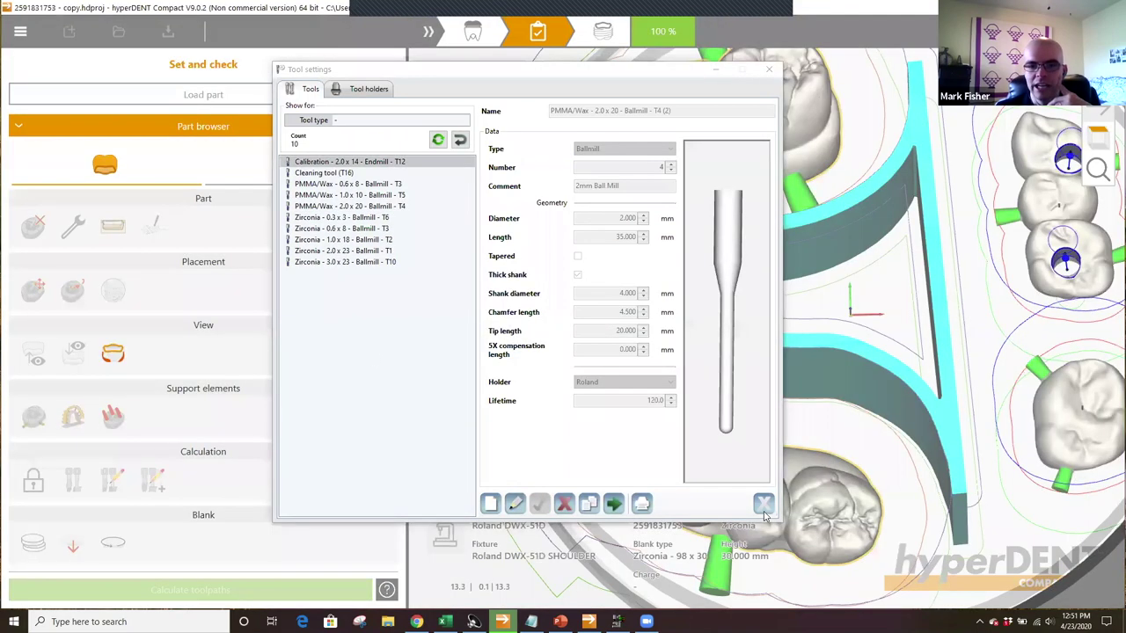
{"action": "left_click", "coordinate": [764, 505]}
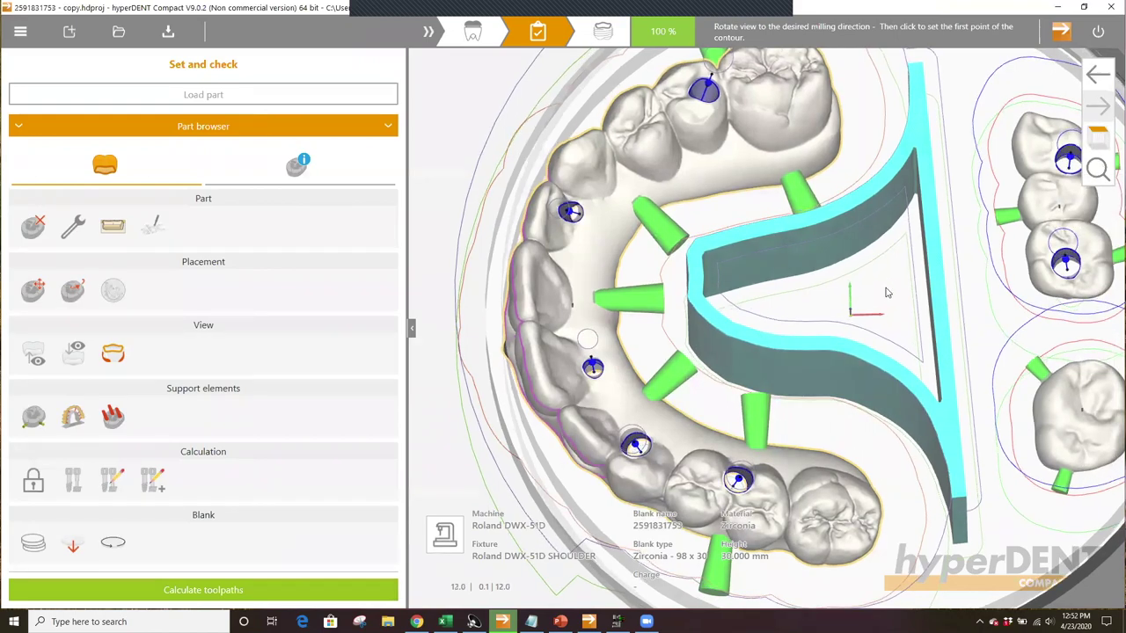
- Switch to hyperDENT Classic and view the full arch's screw channels from the cavity side
{"action": "right_click_drag", "start_coordinate": [780, 274], "coordinate": [786, 313]}
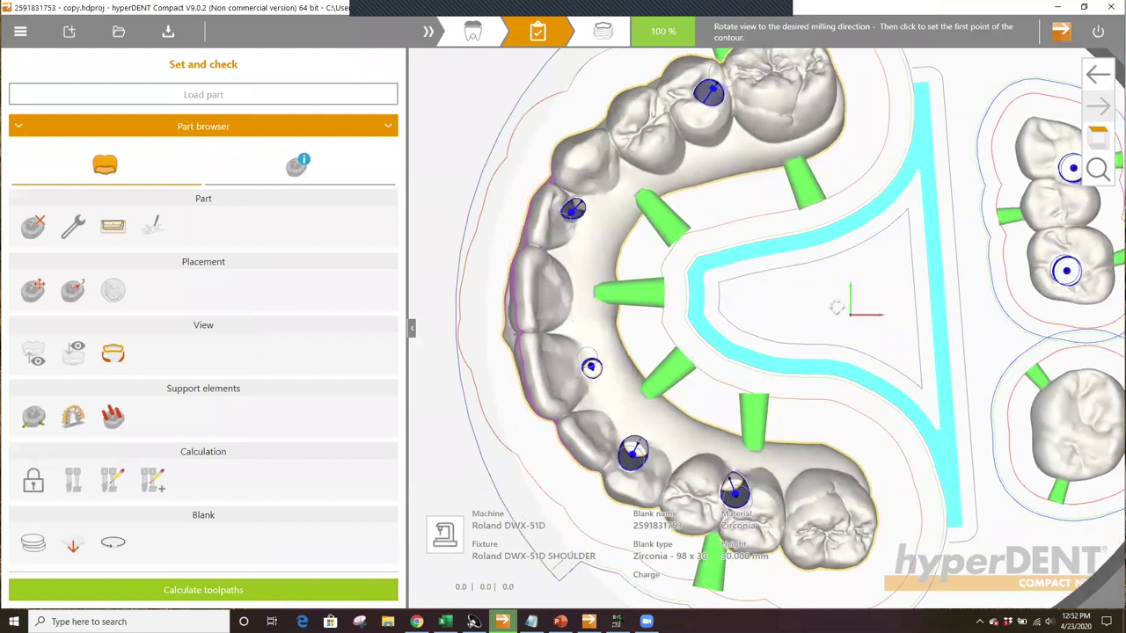
{"action": "scroll", "coordinate": [829, 305], "scroll_direction": "down", "scroll_amount": 2}
{"action": "middle_click_drag", "start_coordinate": [876, 296], "coordinate": [817, 313]}
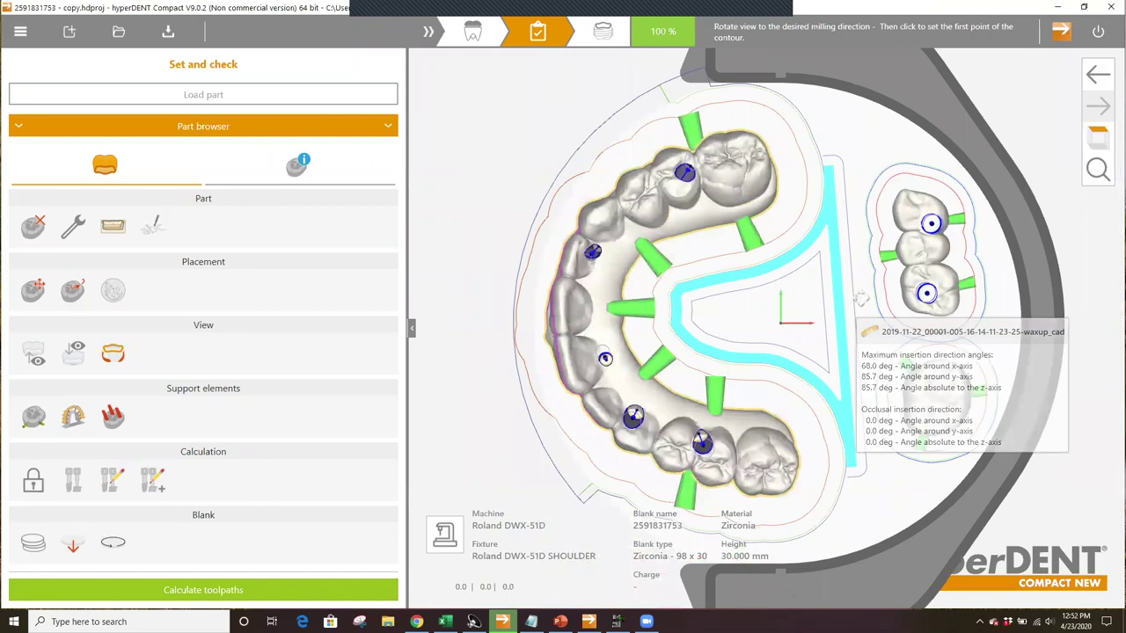
{"action": "left_click", "coordinate": [588, 621]}
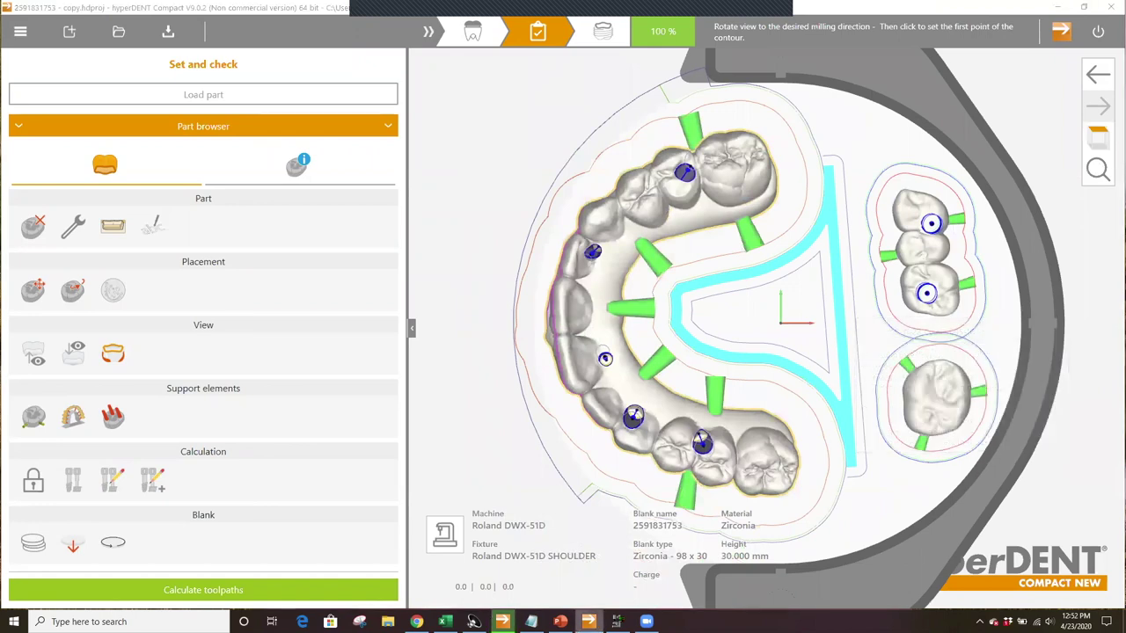
{"action": "left_click", "coordinate": [588, 621]}
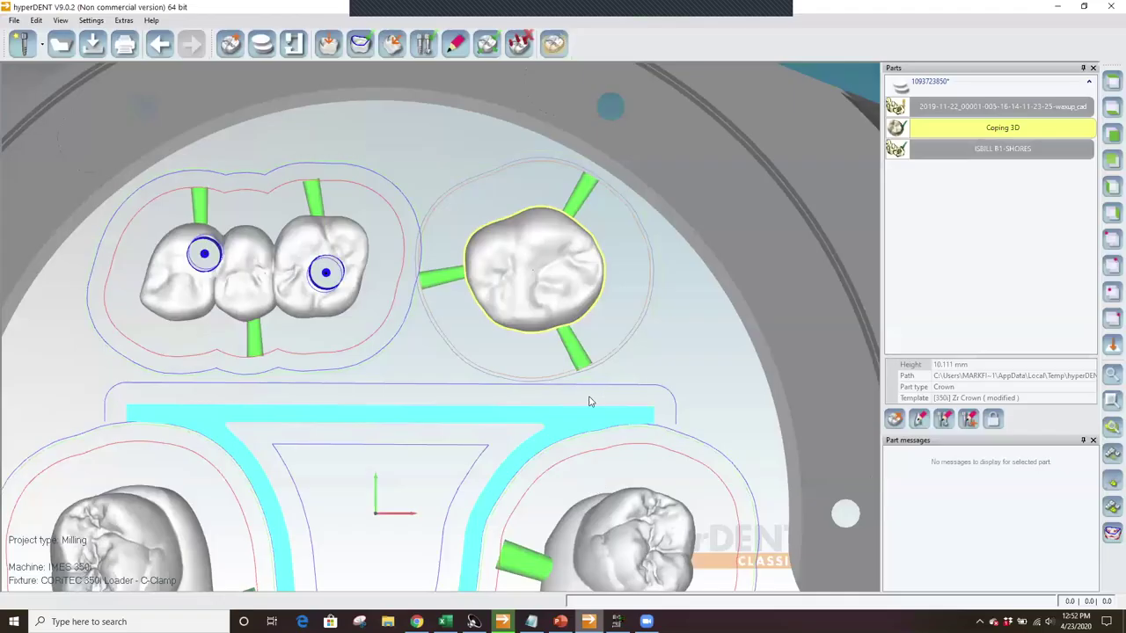
{"action": "scroll", "coordinate": [589, 402], "scroll_direction": "down", "scroll_amount": 3}
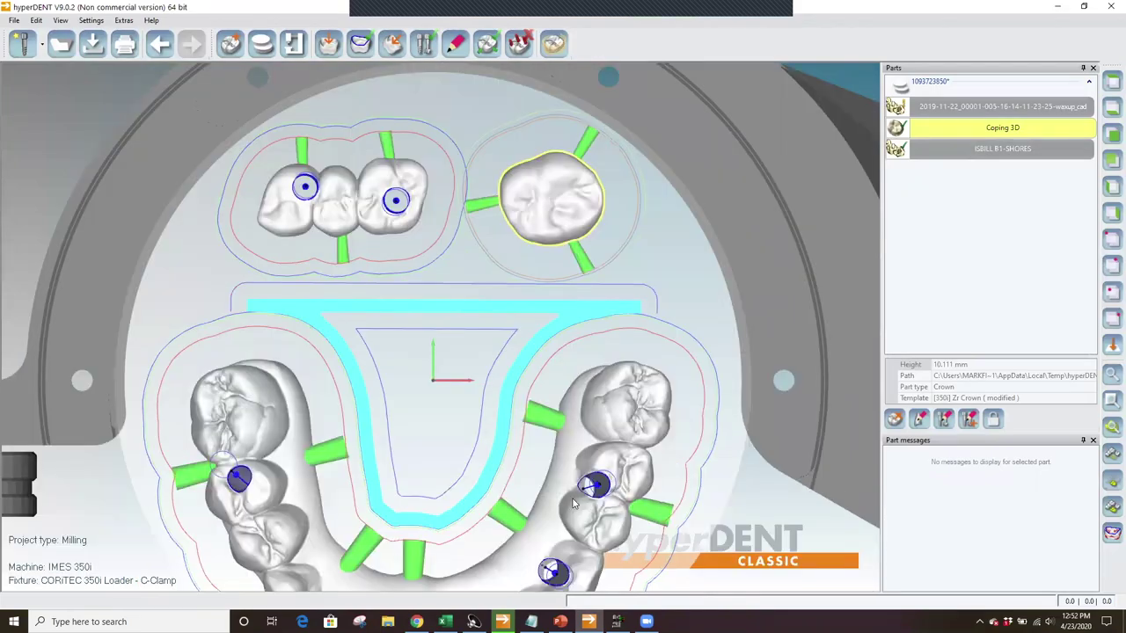
{"action": "scroll", "coordinate": [570, 489], "scroll_direction": "down", "scroll_amount": 1}
{"action": "middle_click_drag", "start_coordinate": [419, 432], "coordinate": [613, 407]}
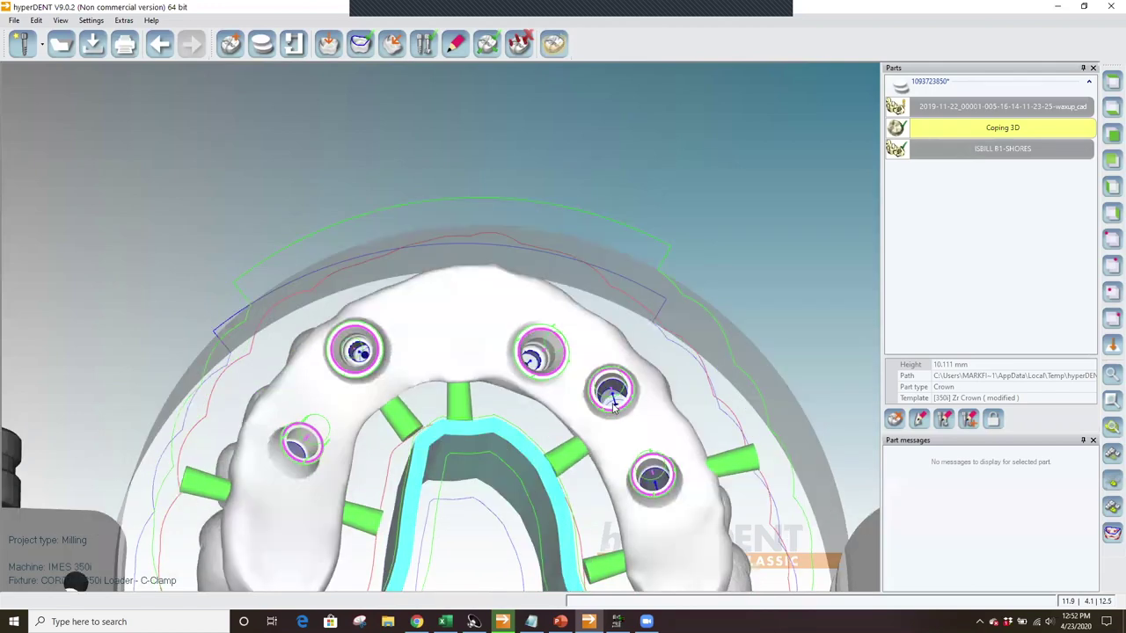
- Select one of the full arch's screw channels and examine its opening and inner geometry up close from the cavity side
{"action": "left_click", "coordinate": [613, 407]}
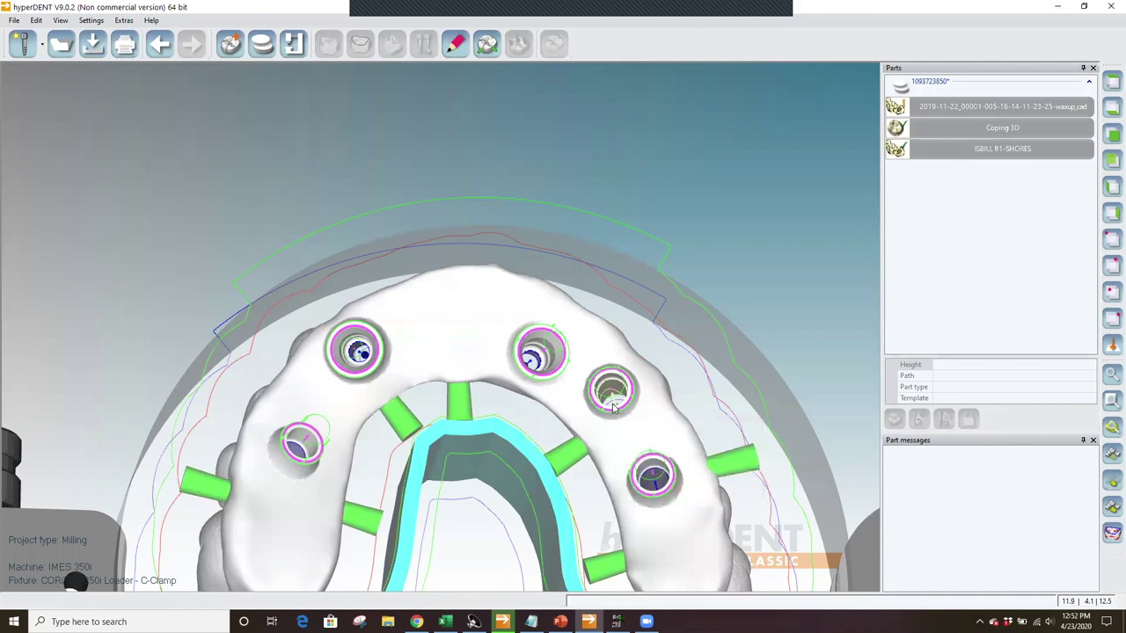
{"action": "scroll", "coordinate": [605, 380], "scroll_direction": "up", "scroll_amount": 1}
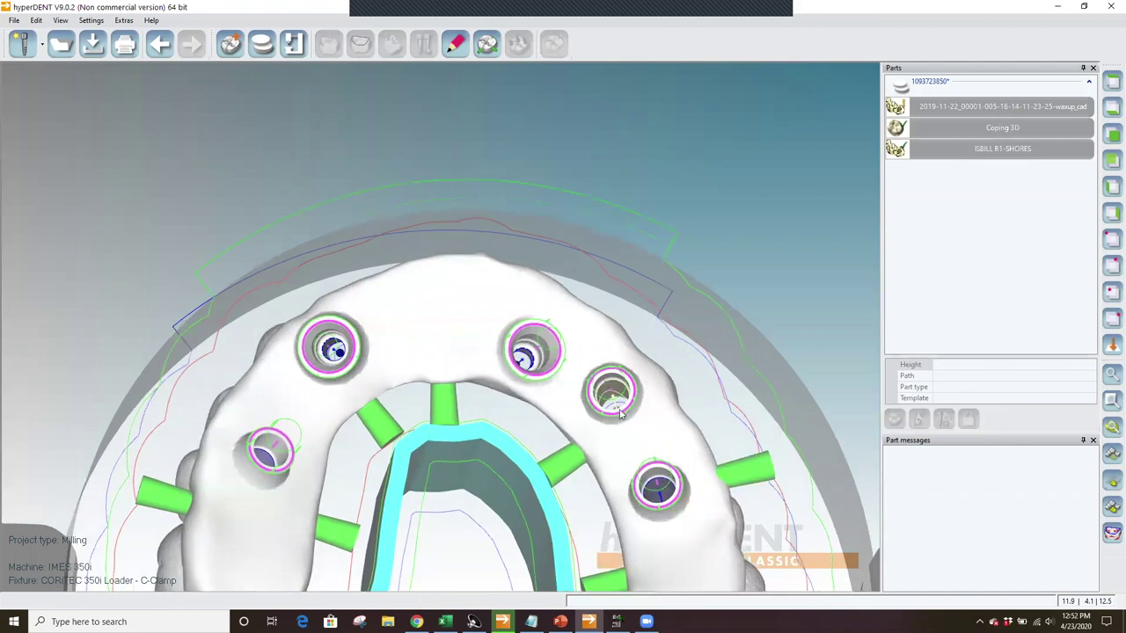
{"action": "scroll", "coordinate": [619, 414], "scroll_direction": "up", "scroll_amount": 2}
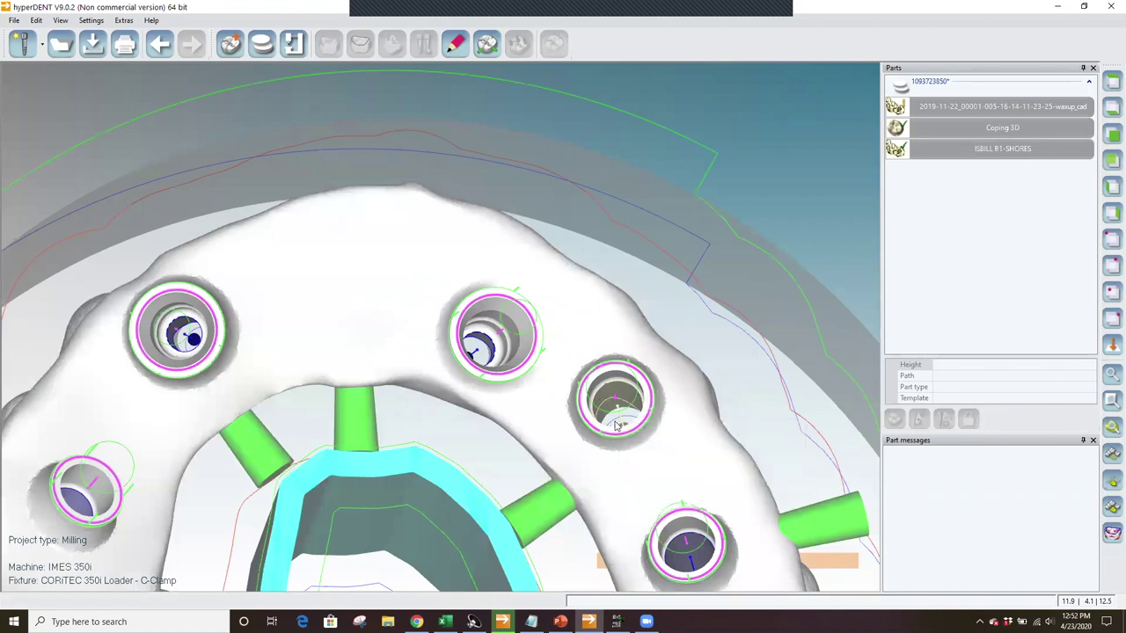
{"action": "mouse_move", "coordinate": [620, 424]}
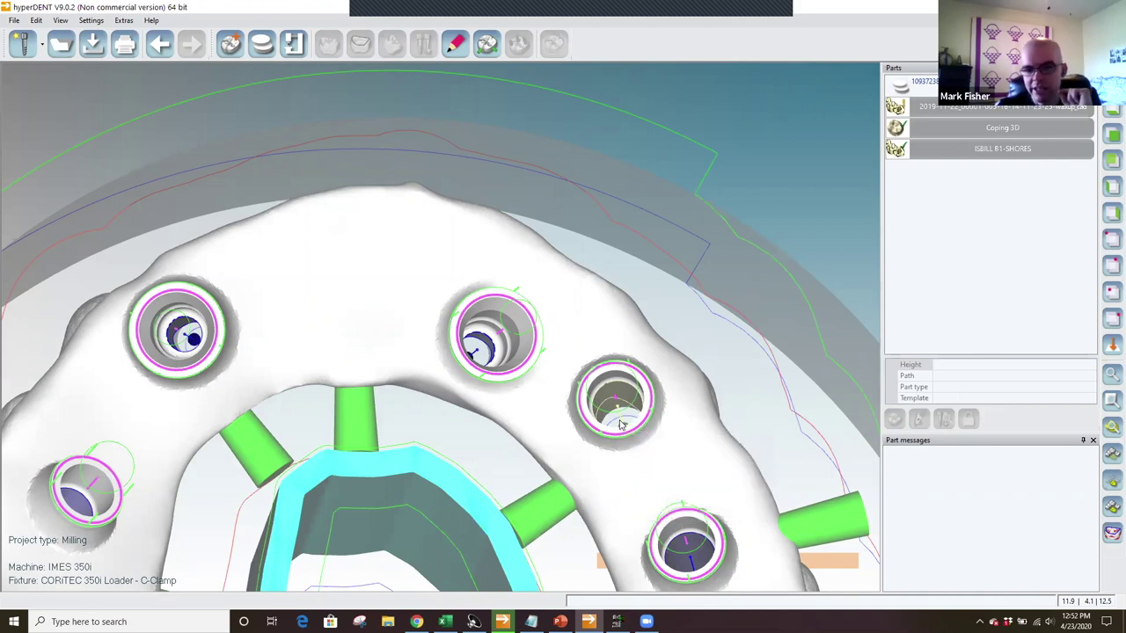
{"action": "scroll", "coordinate": [620, 424], "scroll_direction": "up", "scroll_amount": 4}
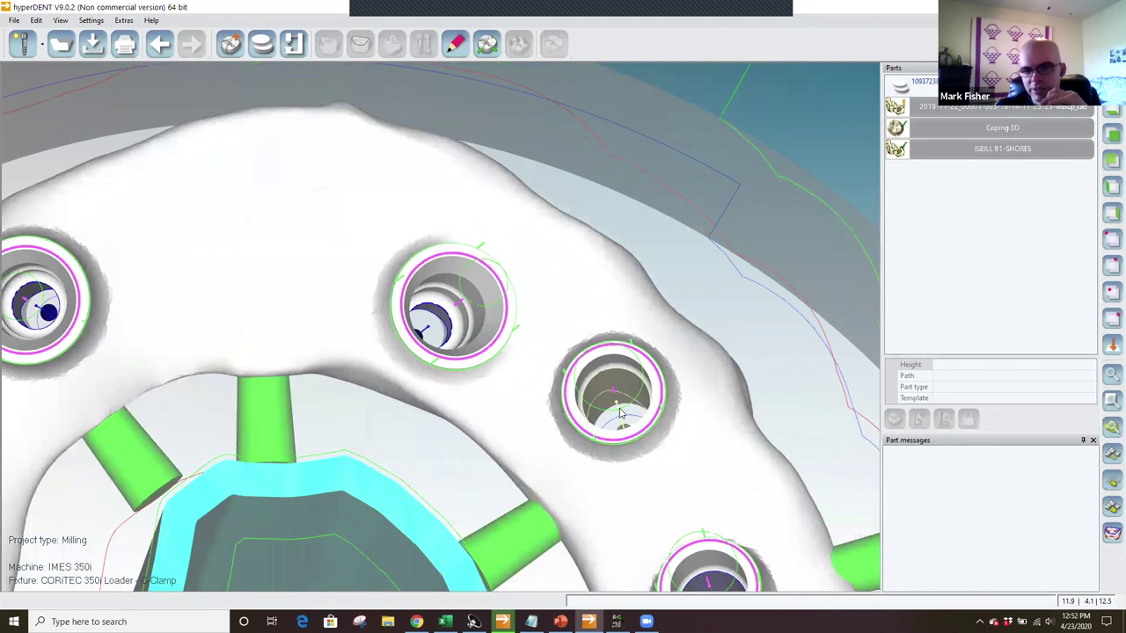
{"action": "scroll", "coordinate": [621, 414], "scroll_direction": "up", "scroll_amount": 1}
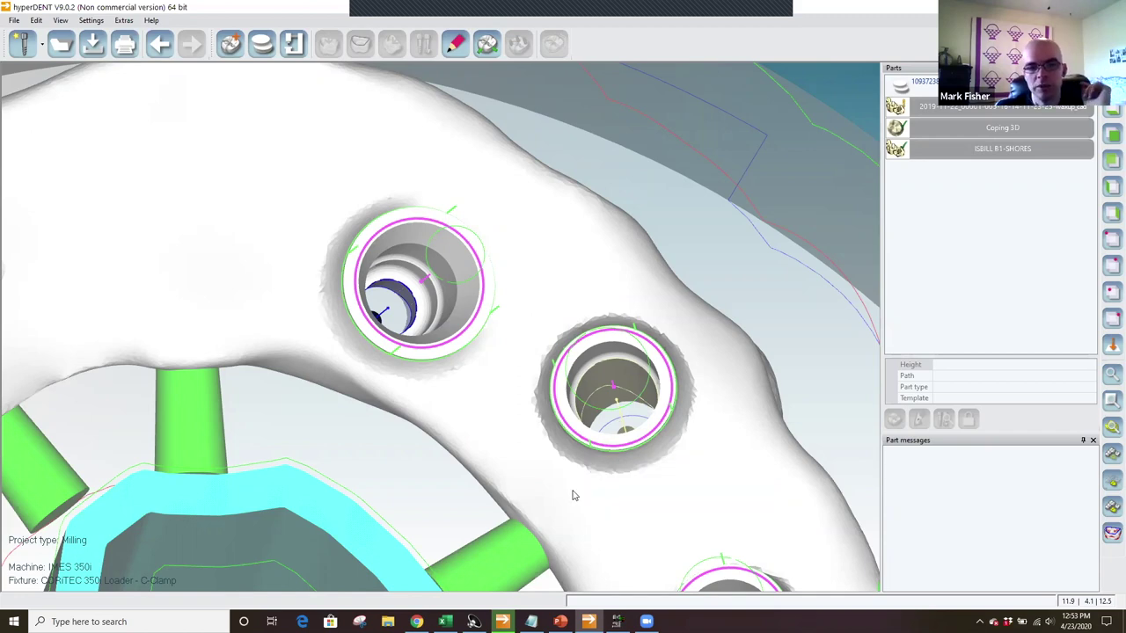
{"action": "scroll", "coordinate": [578, 491], "scroll_direction": "down", "scroll_amount": 1}
{"action": "scroll", "coordinate": [578, 488], "scroll_direction": "down", "scroll_amount": 2}
{"action": "scroll", "coordinate": [534, 409], "scroll_direction": "down", "scroll_amount": 2}
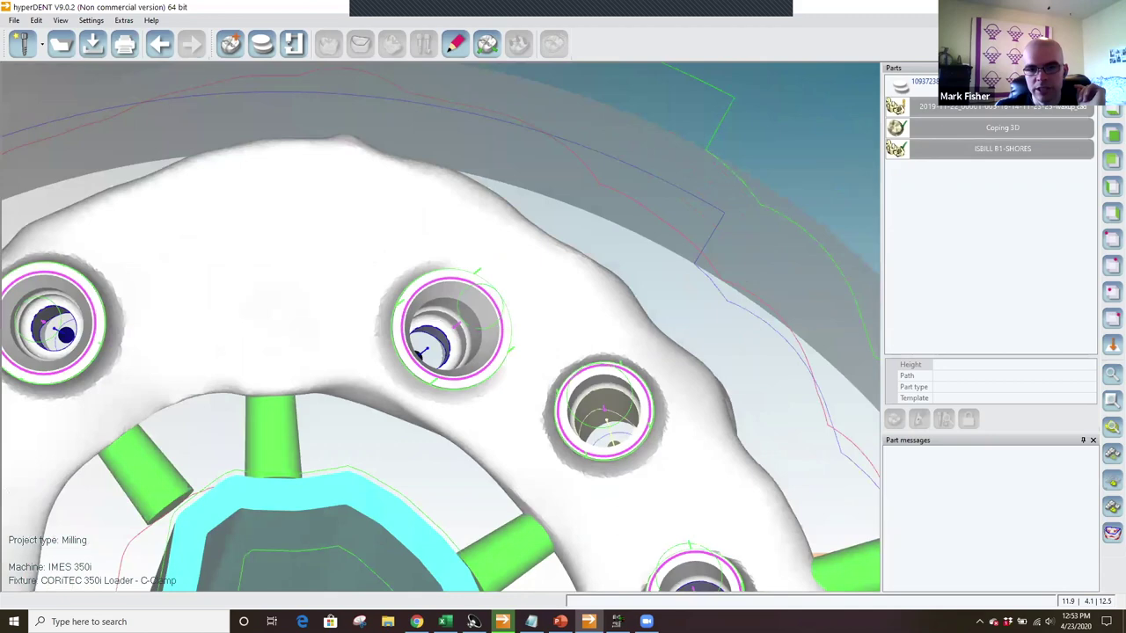
- View the whole full arch from the occlusal side and select it to read its part details and messages
{"action": "middle_click_drag", "start_coordinate": [604, 411], "coordinate": [606, 379]}
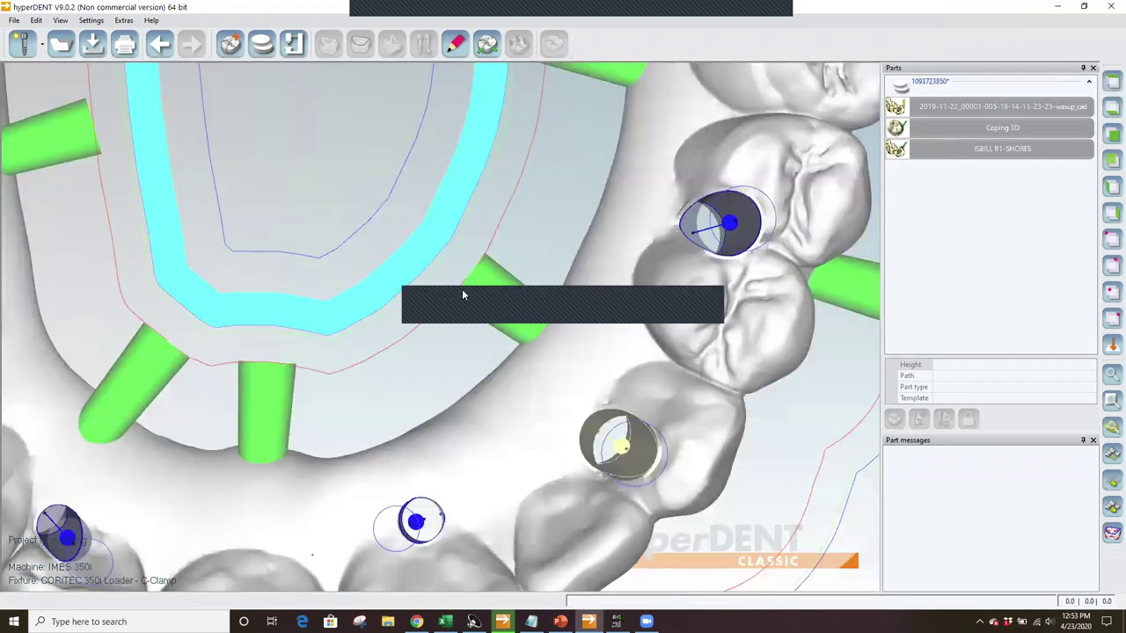
{"action": "scroll", "coordinate": [462, 291], "scroll_direction": "down", "scroll_amount": 1}
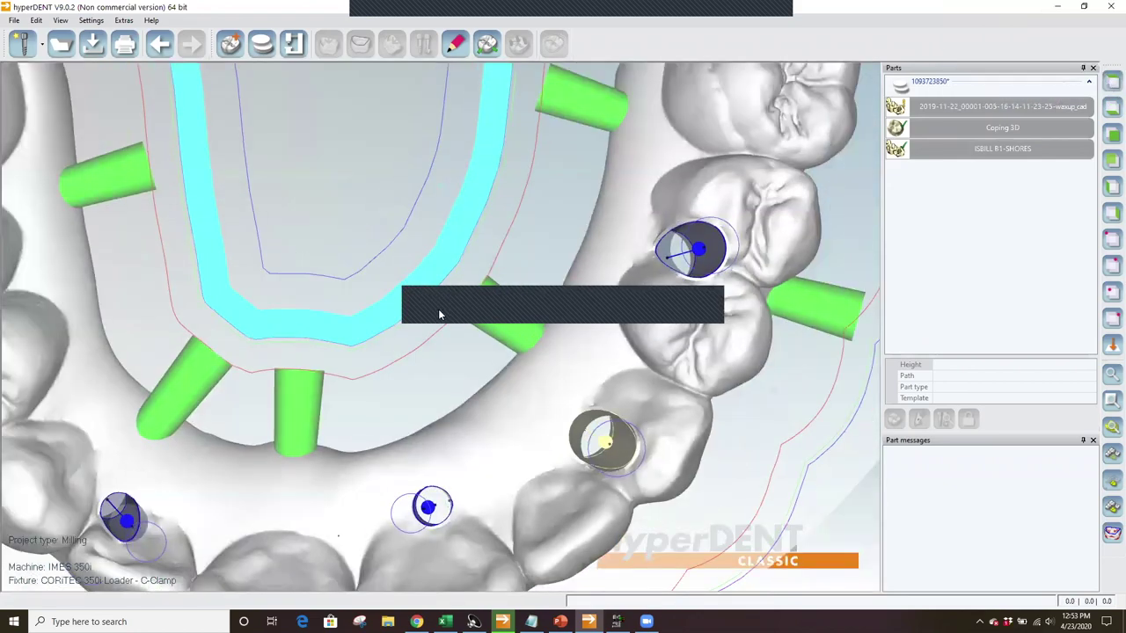
{"action": "scroll", "coordinate": [442, 376], "scroll_direction": "down", "scroll_amount": 6}
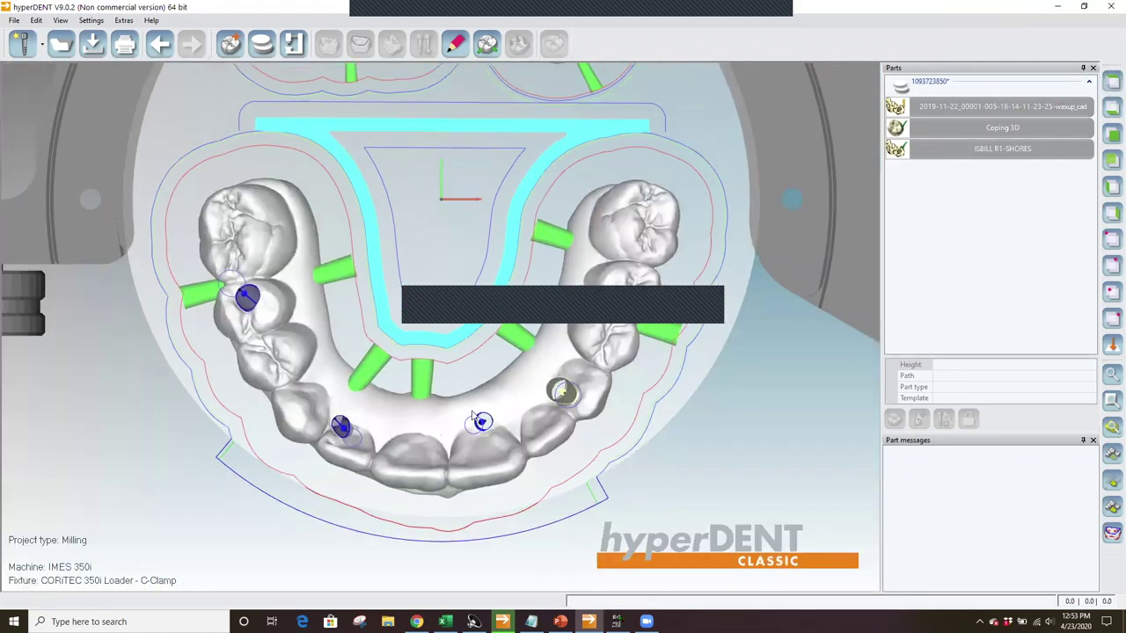
{"action": "scroll", "coordinate": [473, 414], "scroll_direction": "down", "scroll_amount": 1}
{"action": "left_click", "coordinate": [472, 414]}
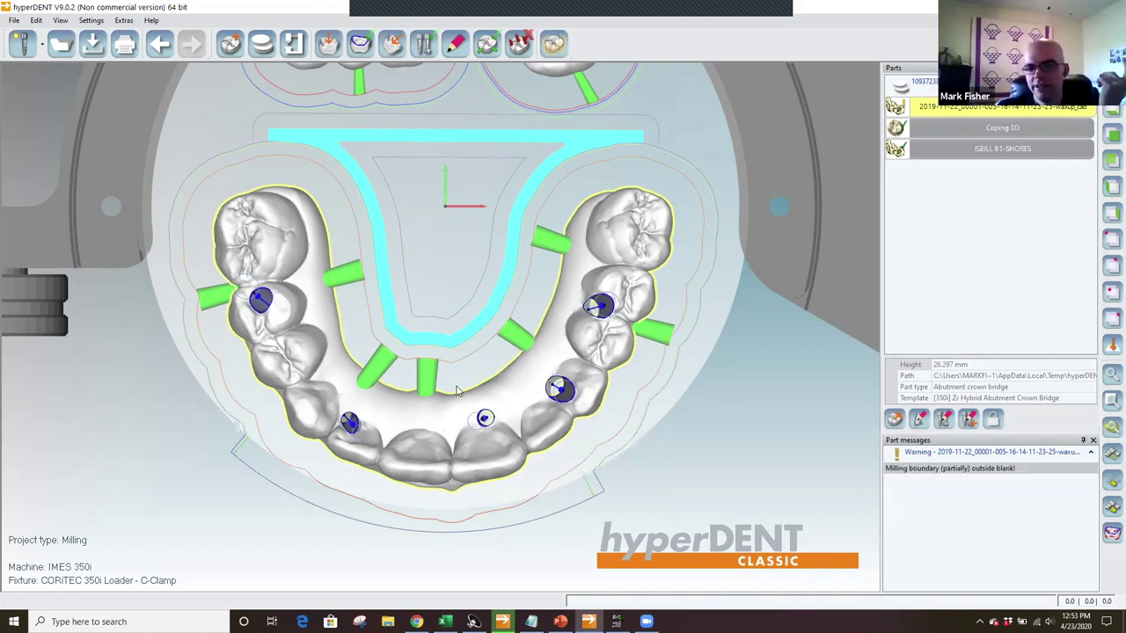
{"action": "left_click", "coordinate": [427, 378]}
{"action": "left_click", "coordinate": [418, 427]}
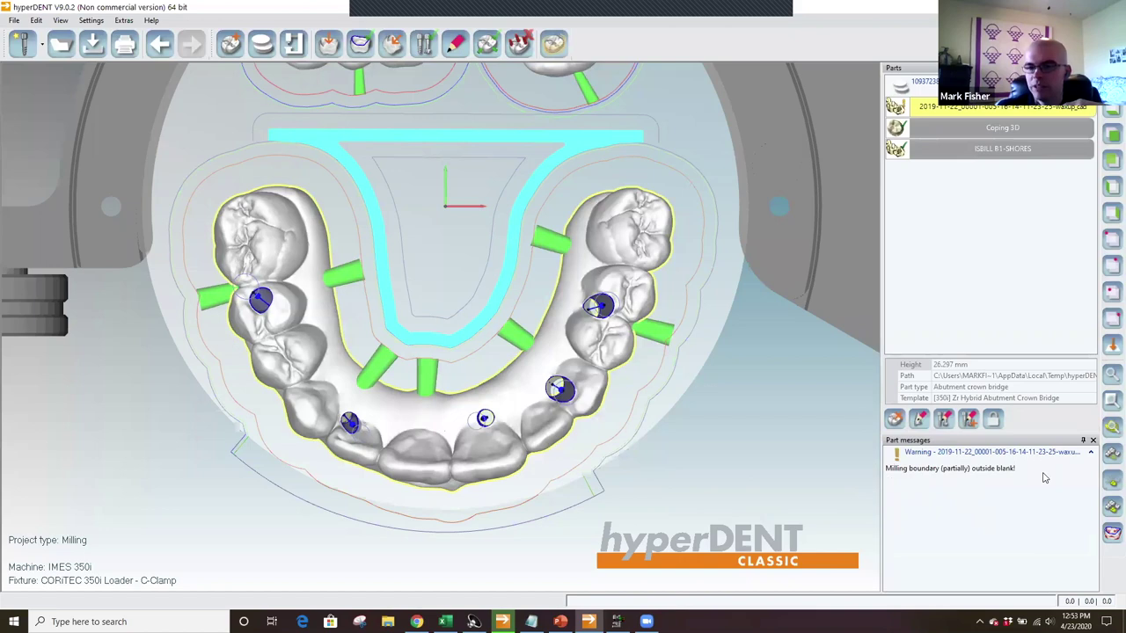
- Examine the options for the Millboundary outside blank consistency check in the general settings and leave them without changes
{"action": "left_click", "coordinate": [81, 21]}
{"action": "left_click", "coordinate": [110, 127]}
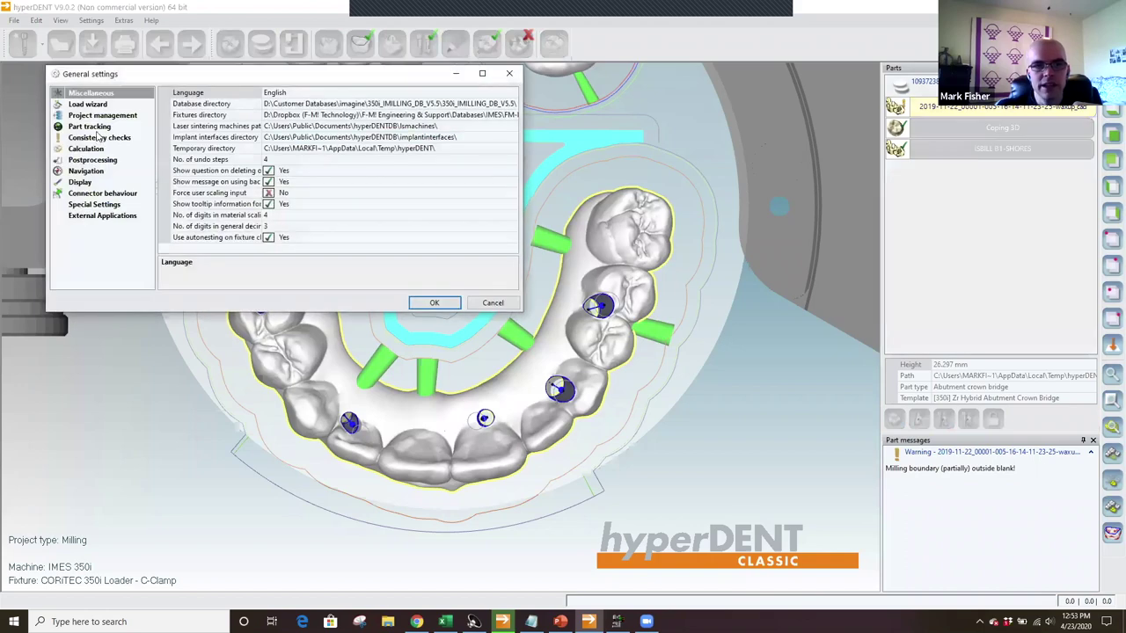
{"action": "left_click", "coordinate": [99, 138]}
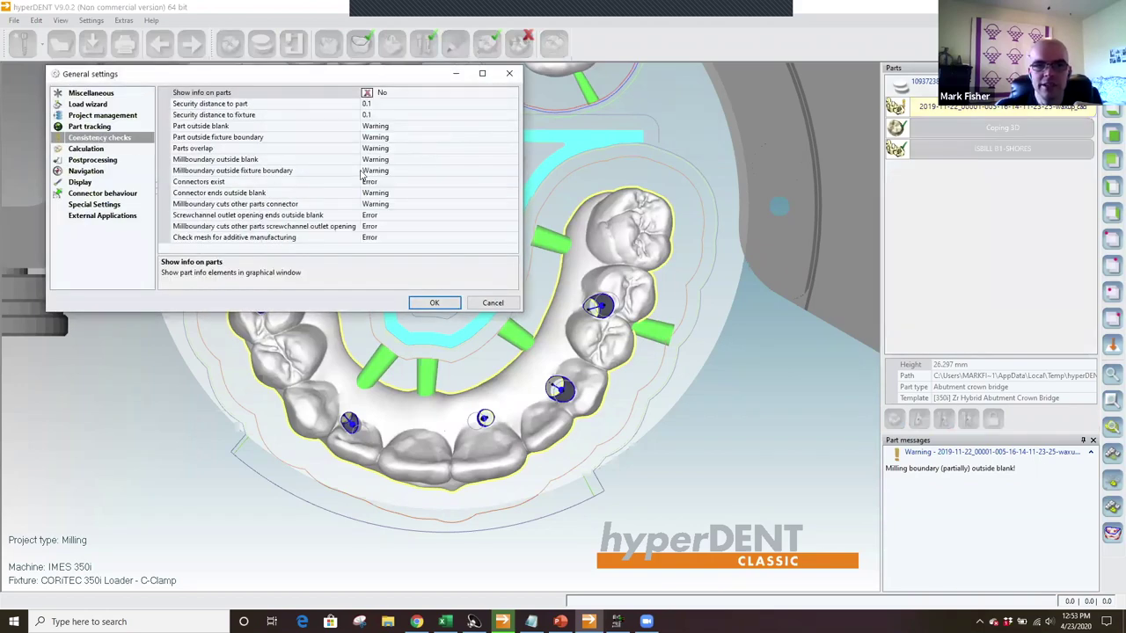
{"action": "left_click", "coordinate": [406, 172]}
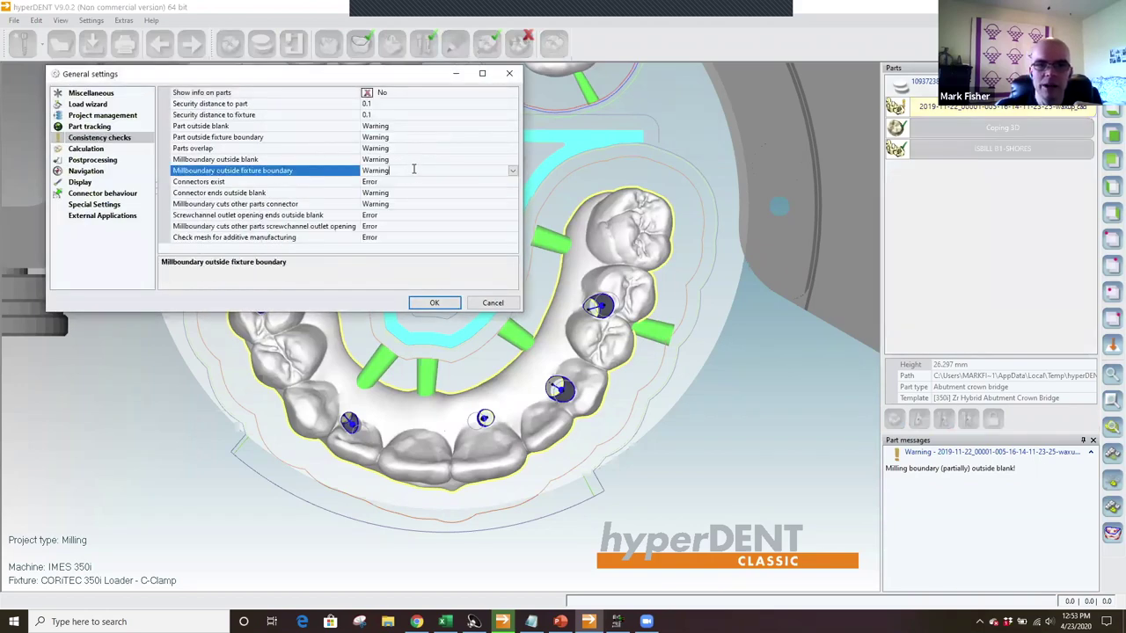
{"action": "left_click", "coordinate": [413, 159]}
{"action": "left_click", "coordinate": [514, 160]}
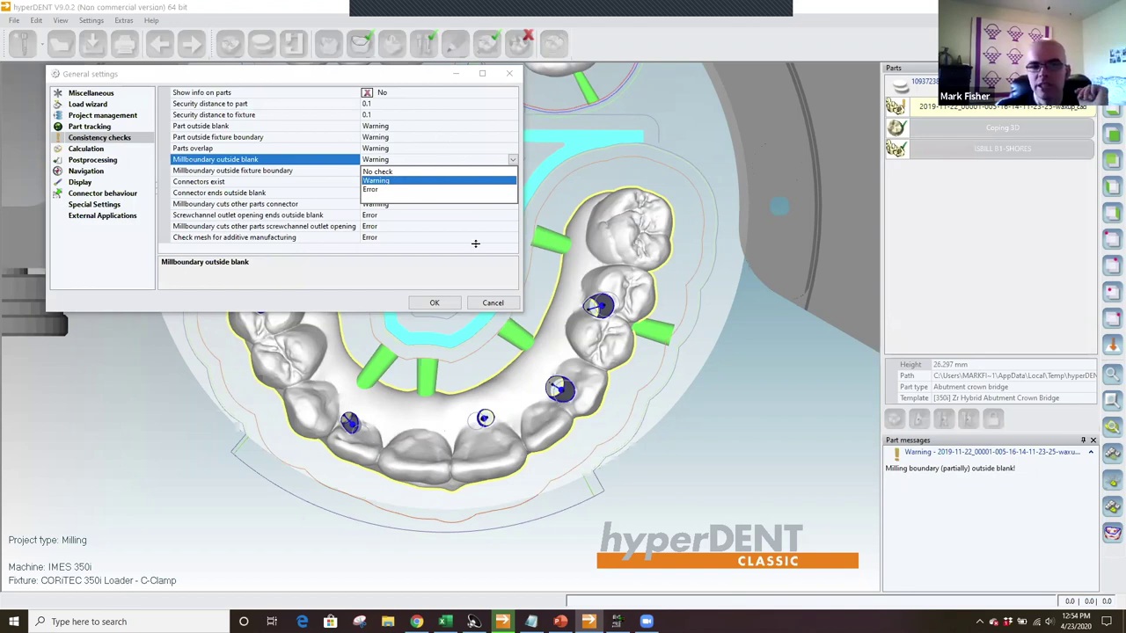
{"action": "left_click", "coordinate": [493, 304]}
{"action": "left_click", "coordinate": [493, 304]}
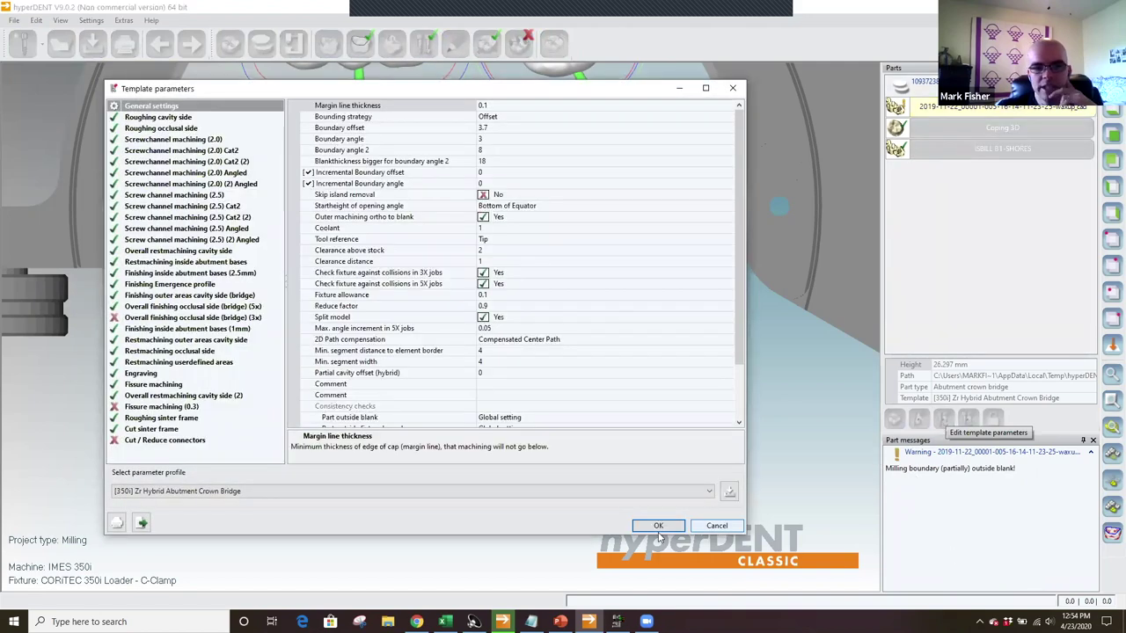
- Cancel the template parameters of the [350i] Zr Hybrid Abutment Crown Bridge and switch back to hyperDENT Compact
{"action": "left_click", "coordinate": [714, 528]}
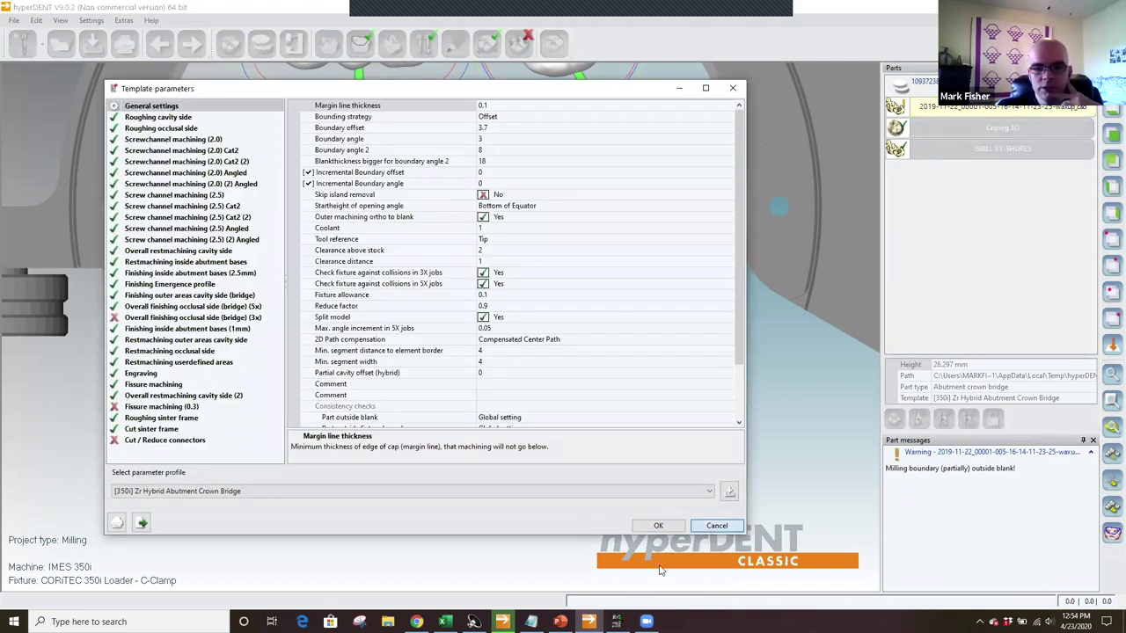
{"action": "mouse_move", "coordinate": [588, 621]}
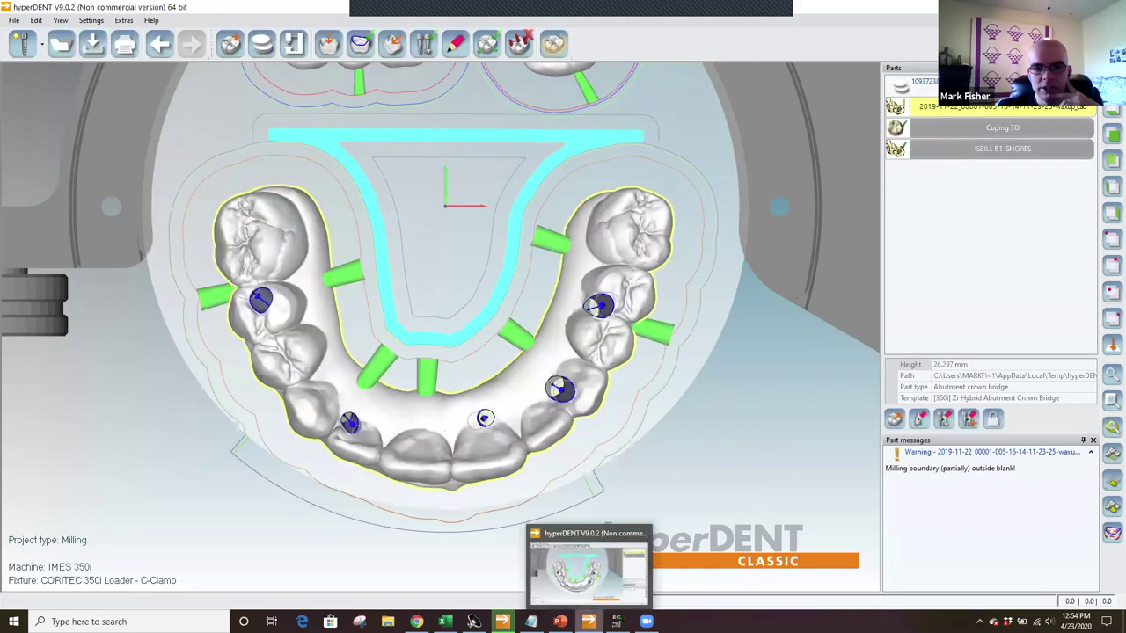
{"action": "left_click", "coordinate": [589, 621]}
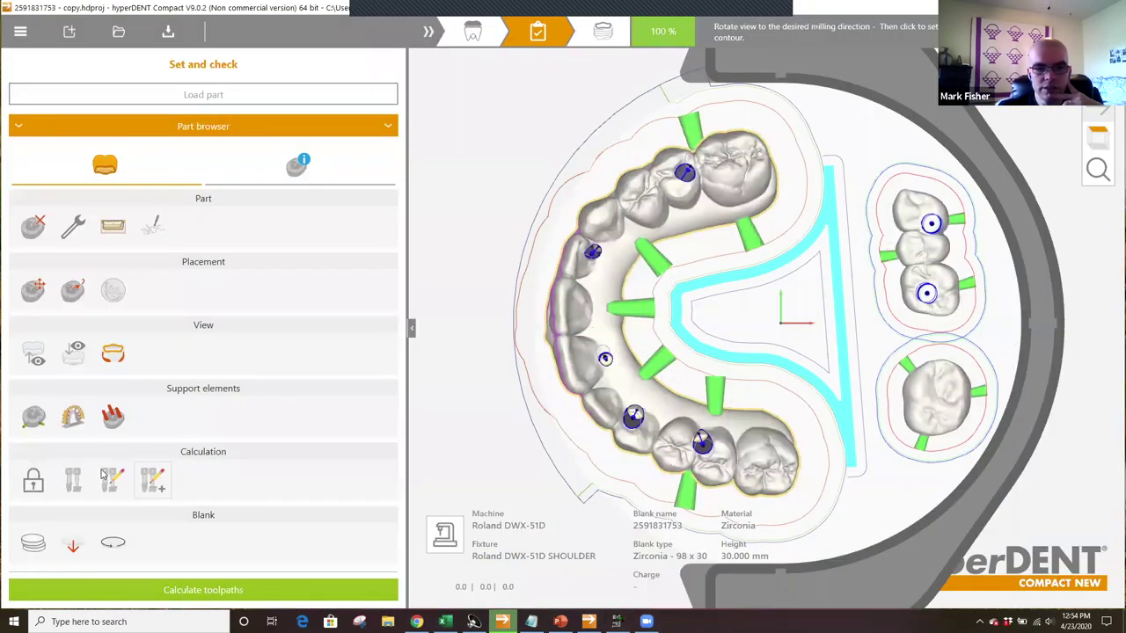
- Open the full arch's template parameters and widen the dialog and its name column to read the general settings
{"action": "left_click", "coordinate": [113, 484]}
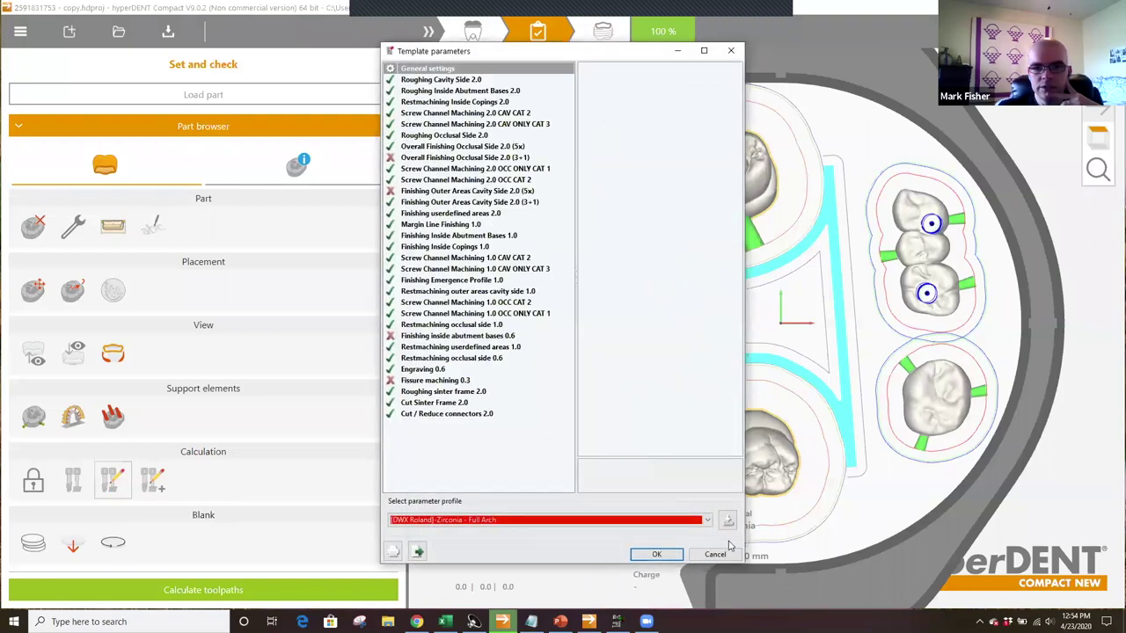
{"action": "left_click_drag", "start_coordinate": [747, 555], "coordinate": [973, 555]}
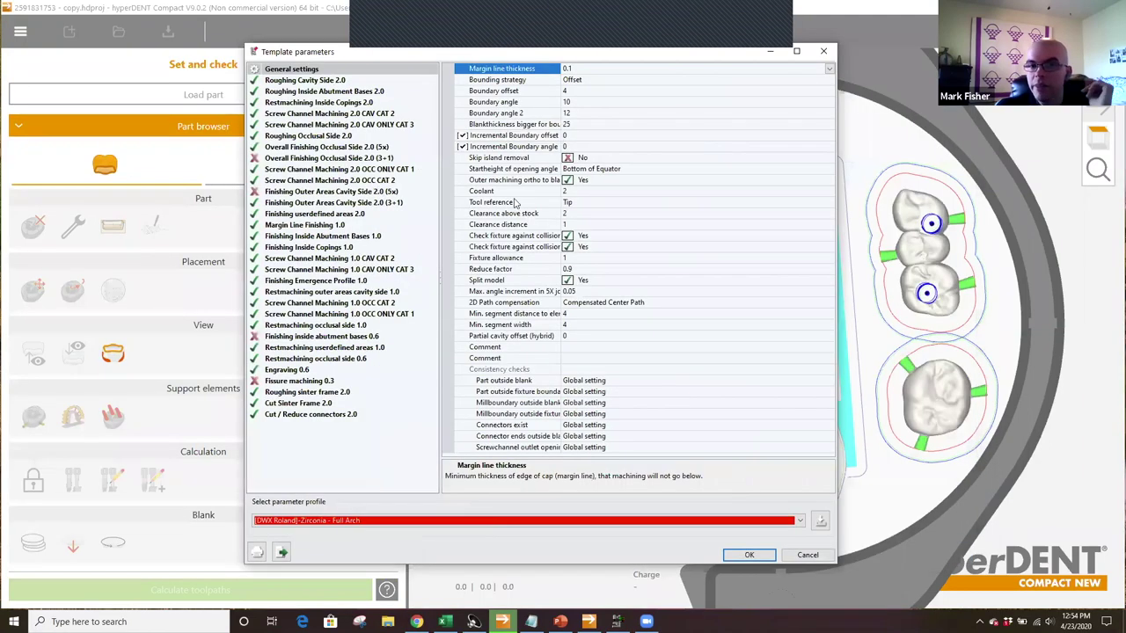
{"action": "left_click_drag", "start_coordinate": [568, 113], "coordinate": [607, 116]}
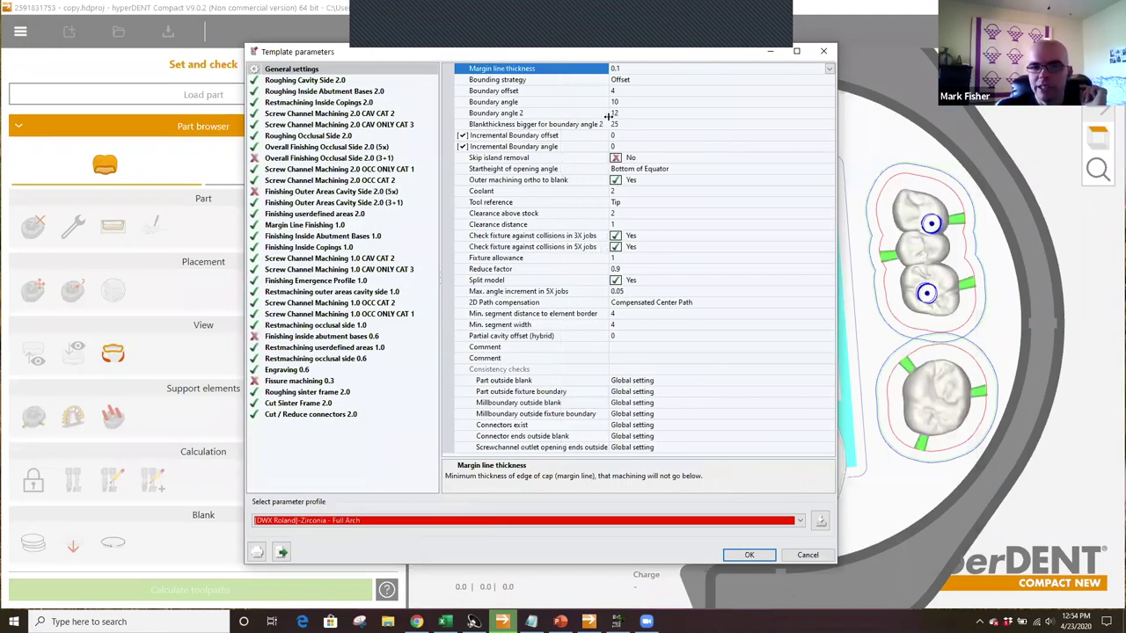
- Examine the Screw Channel Machining 2.0 CAV CAT 2, Roughing Occlusal Side 2.0 and Finishing userdefined areas 2.0 jobs
{"action": "left_click", "coordinate": [360, 112]}
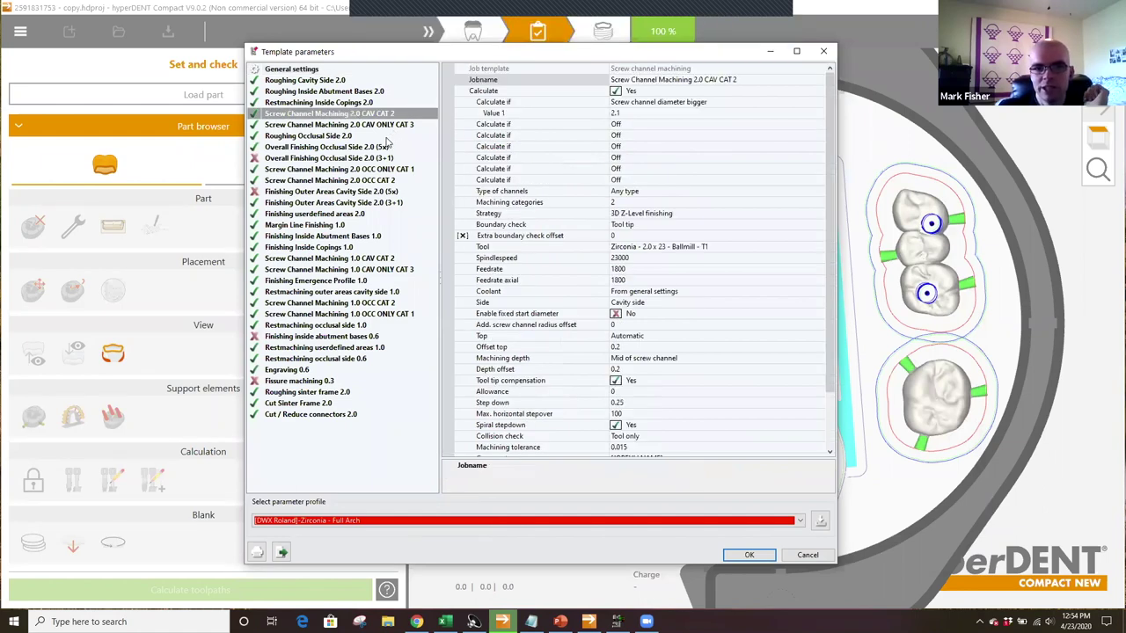
{"action": "left_click", "coordinate": [347, 136]}
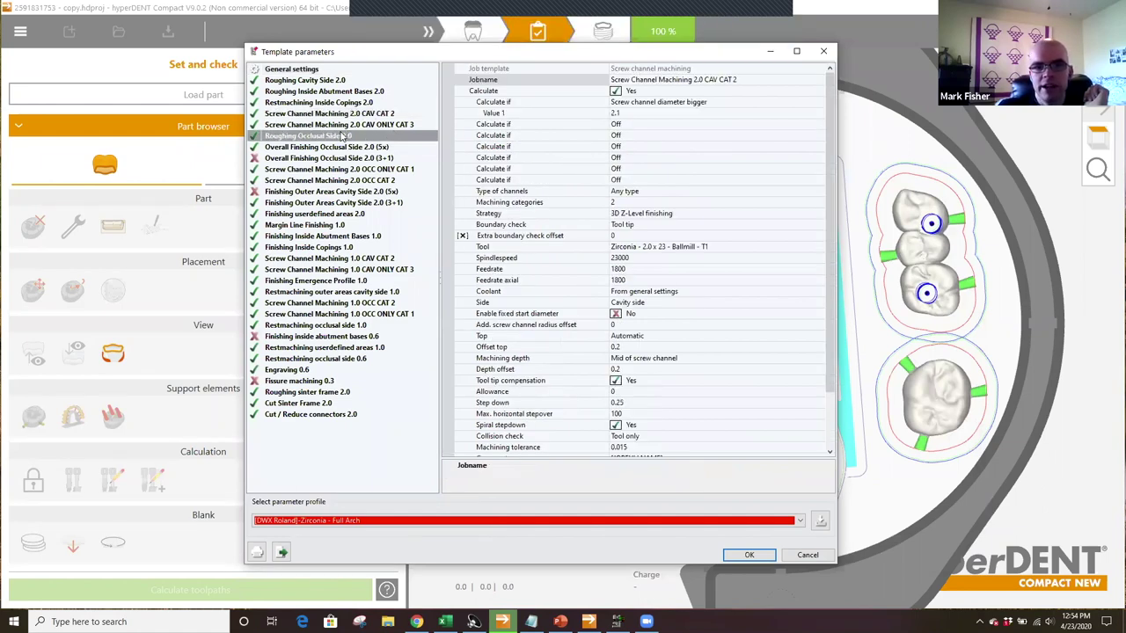
{"action": "left_click", "coordinate": [306, 216]}
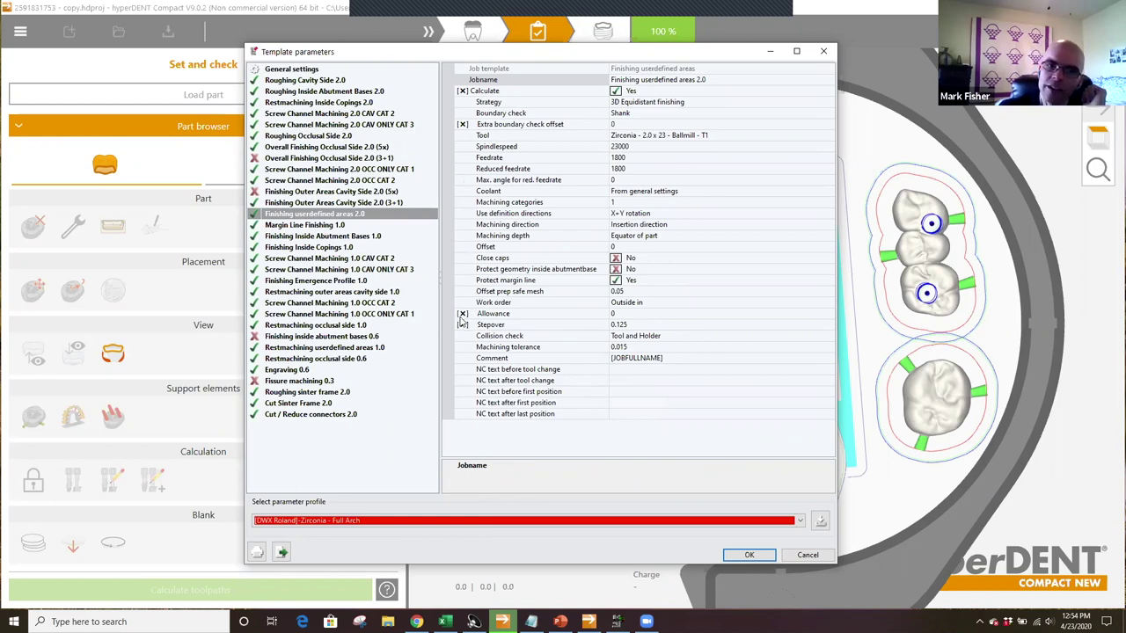
- Examine the overwritable Allowance setting and the Avoid collision description of the Finishing Inside Abutment Bases 1.0 job
{"action": "left_click", "coordinate": [360, 238]}
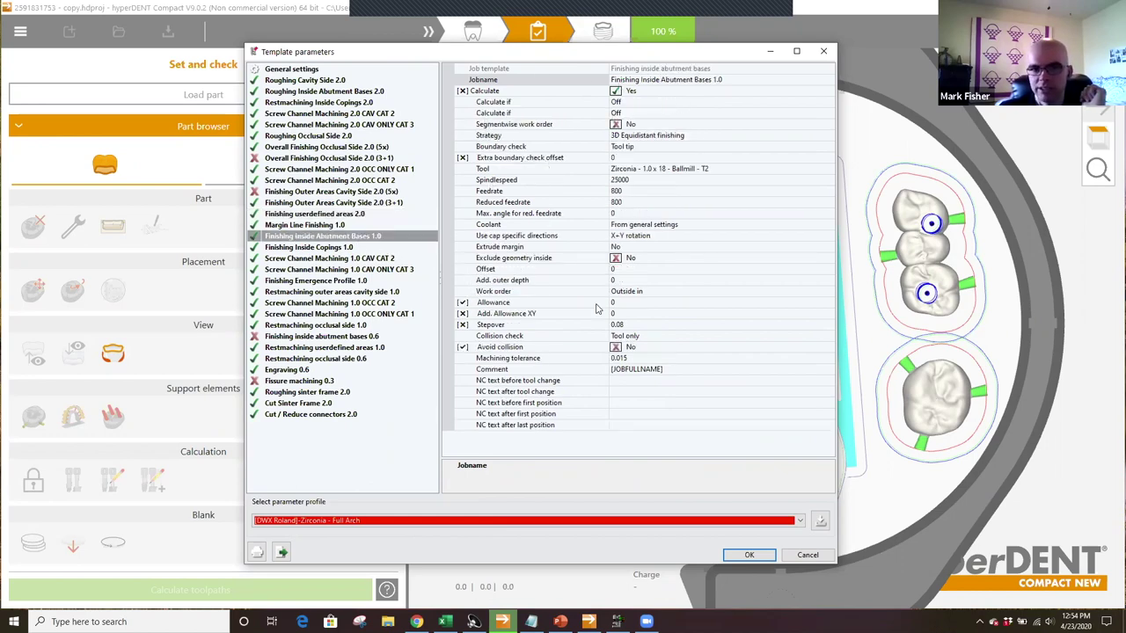
{"action": "right_click", "coordinate": [464, 307]}
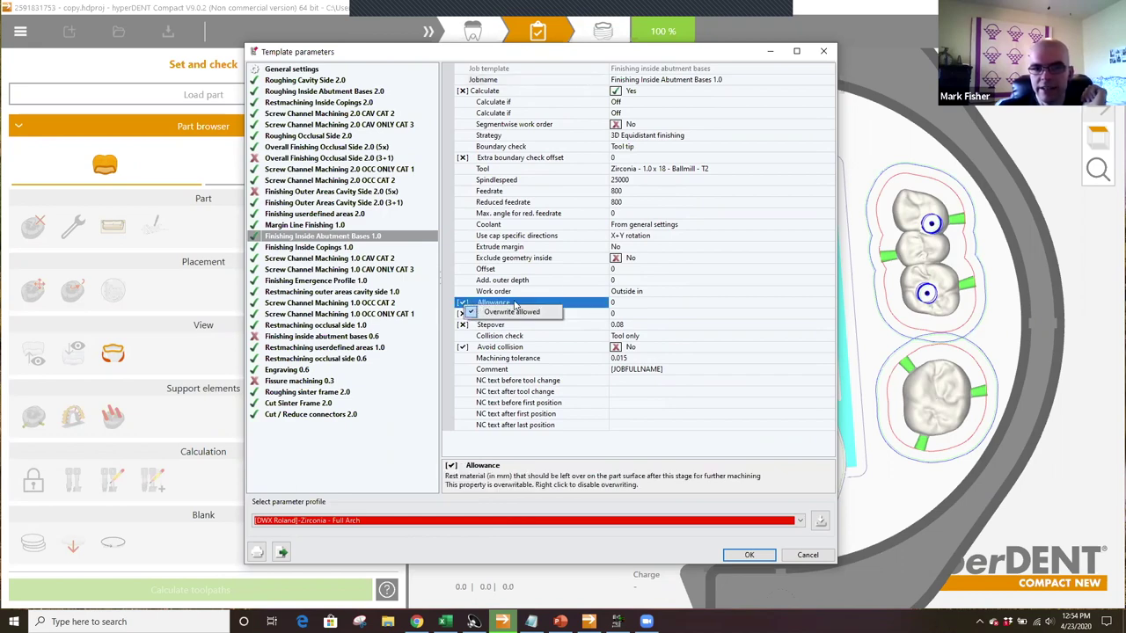
{"action": "left_click", "coordinate": [512, 302]}
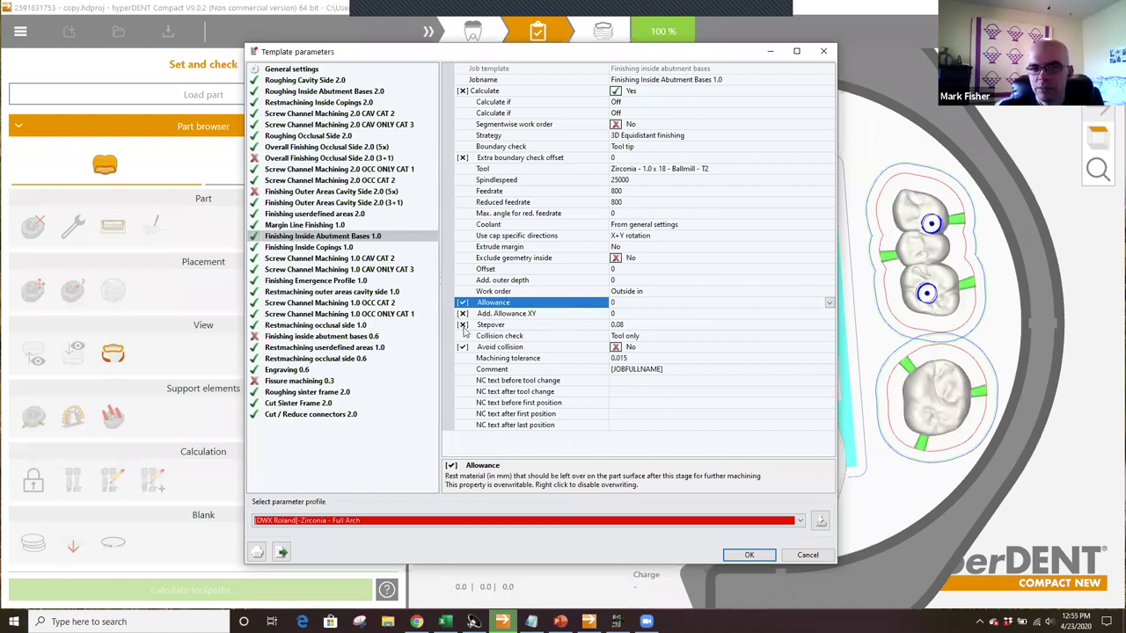
{"action": "left_click", "coordinate": [497, 352]}
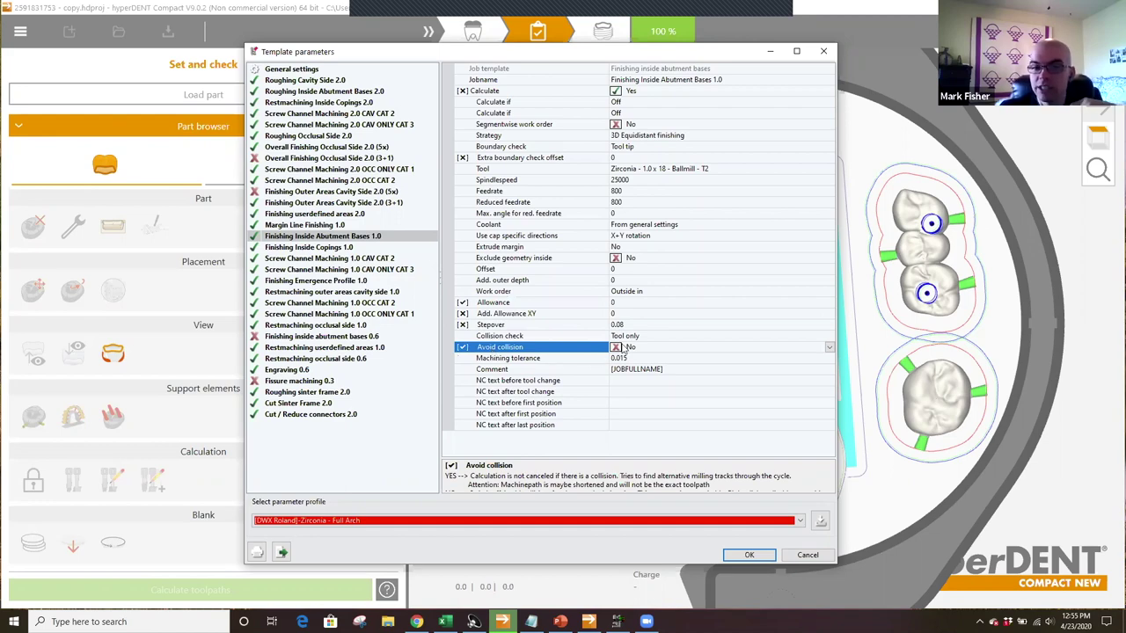
{"action": "left_click_drag", "start_coordinate": [611, 458], "coordinate": [613, 427]}
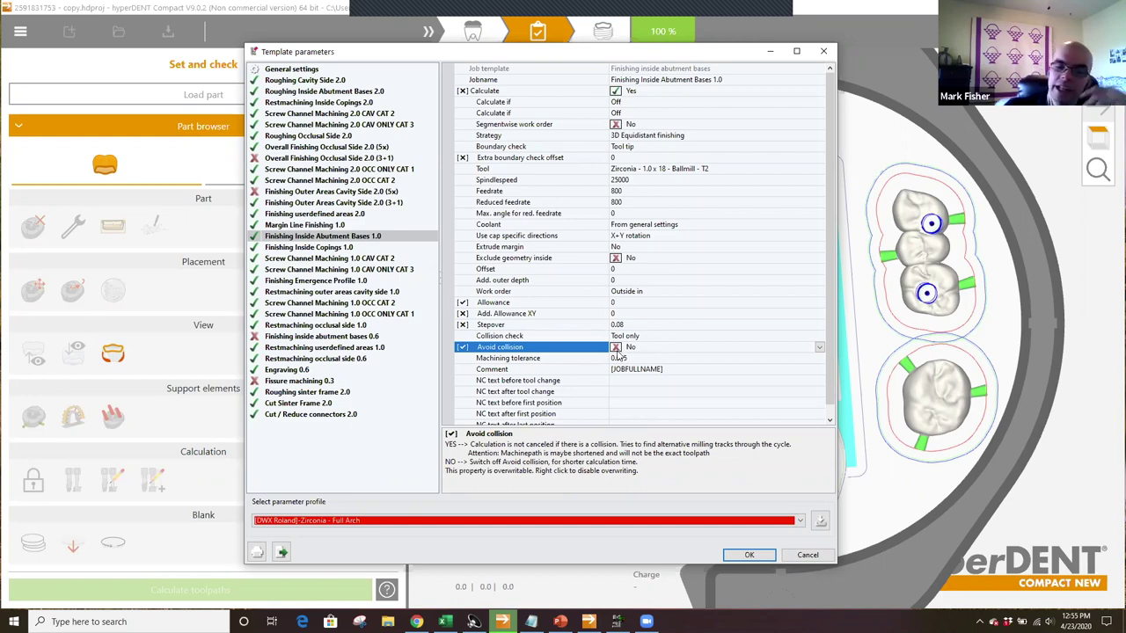
{"action": "left_click", "coordinate": [617, 352]}
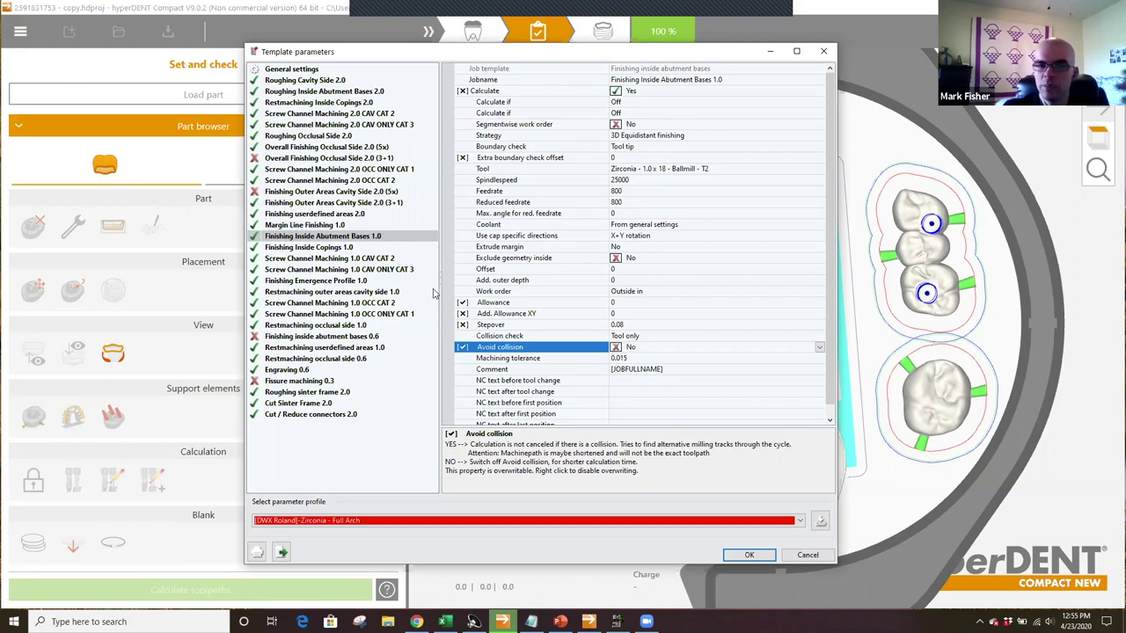
- Temporarily enable calculation of the Overall Finishing Occlusal Side 2.0 (3+1) job to inspect its Avoid collision setting, and disable it again
{"action": "left_click", "coordinate": [379, 149]}
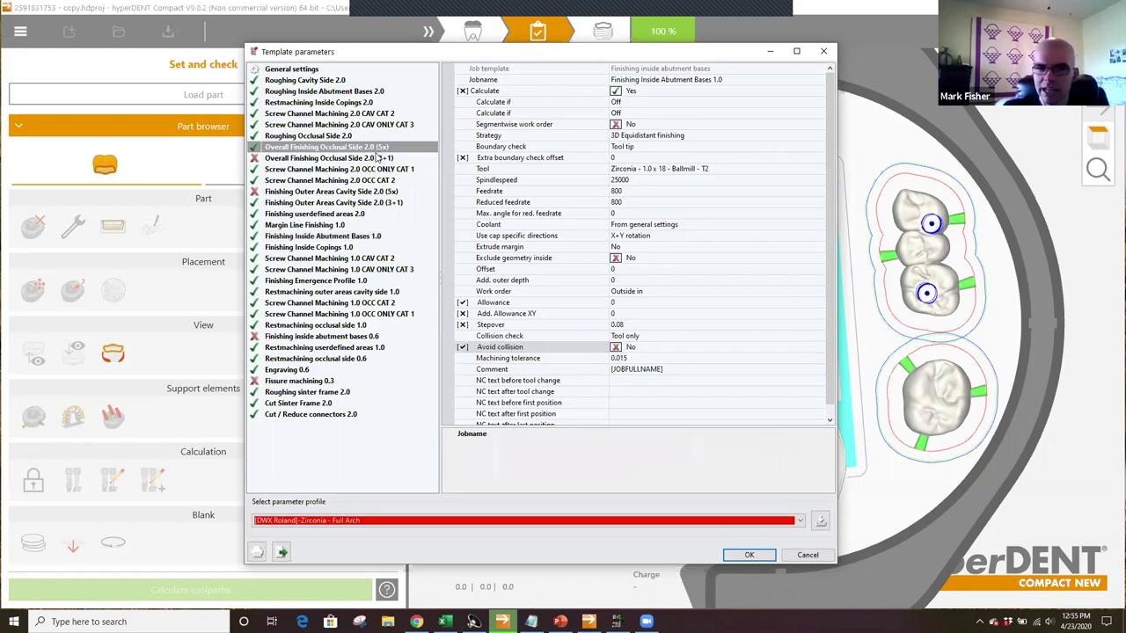
{"action": "left_click", "coordinate": [376, 159]}
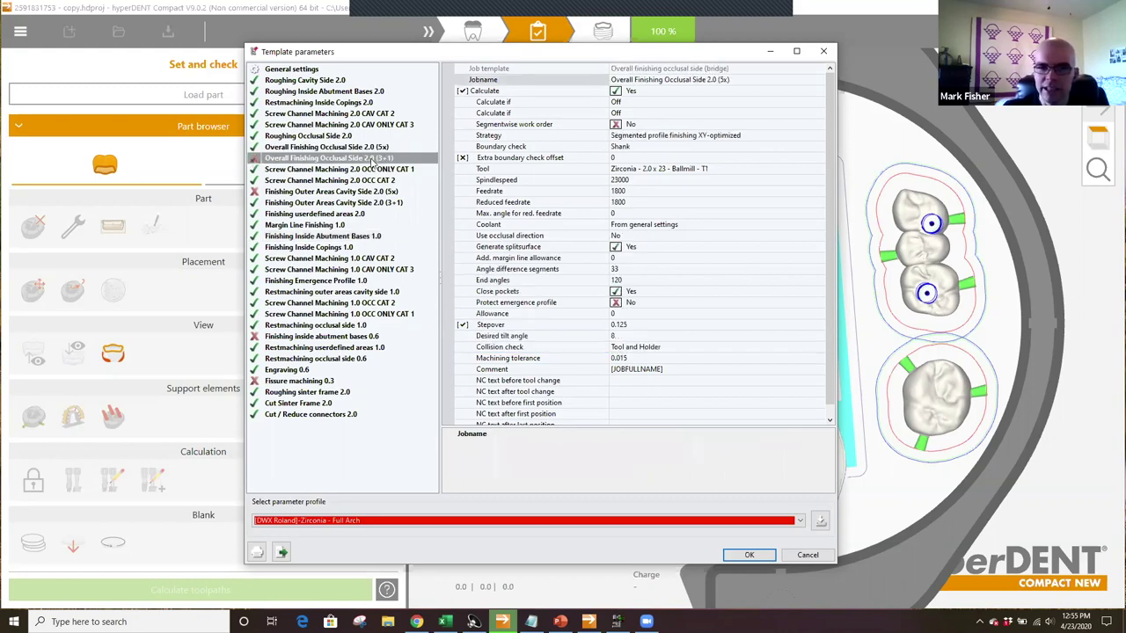
{"action": "left_click", "coordinate": [616, 91]}
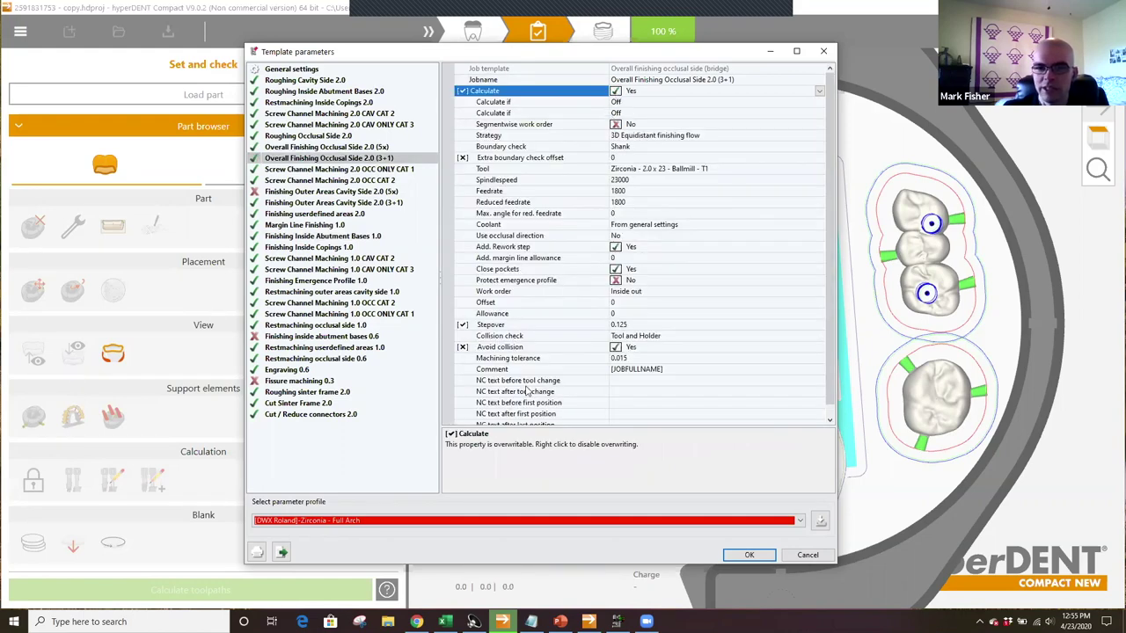
{"action": "left_click", "coordinate": [640, 350]}
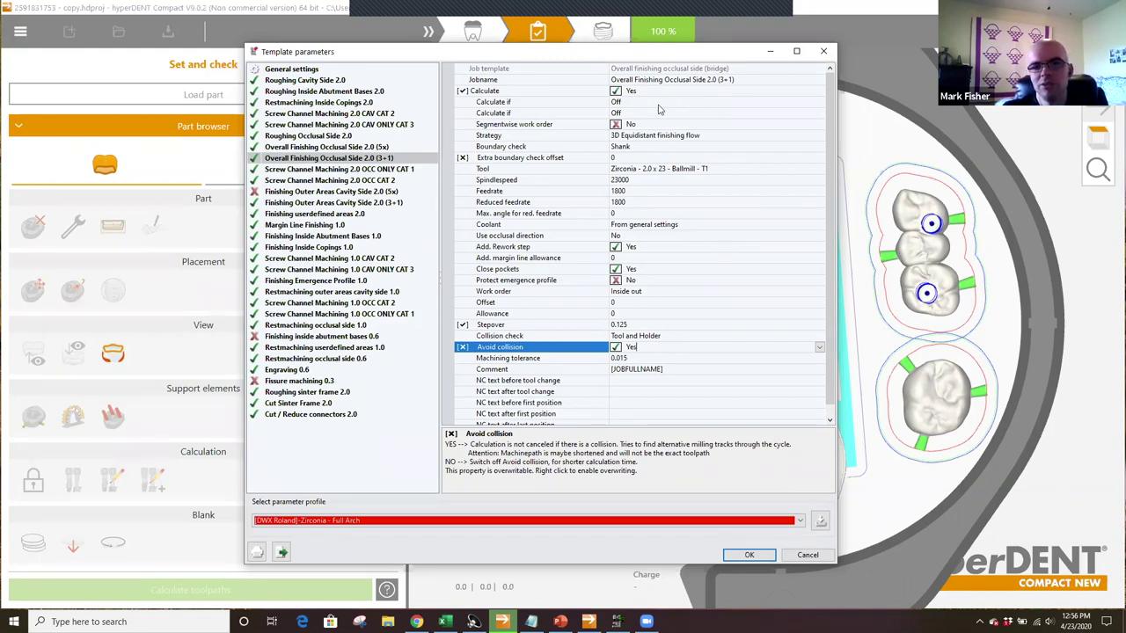
{"action": "left_click", "coordinate": [621, 94]}
{"action": "left_click", "coordinate": [620, 93]}
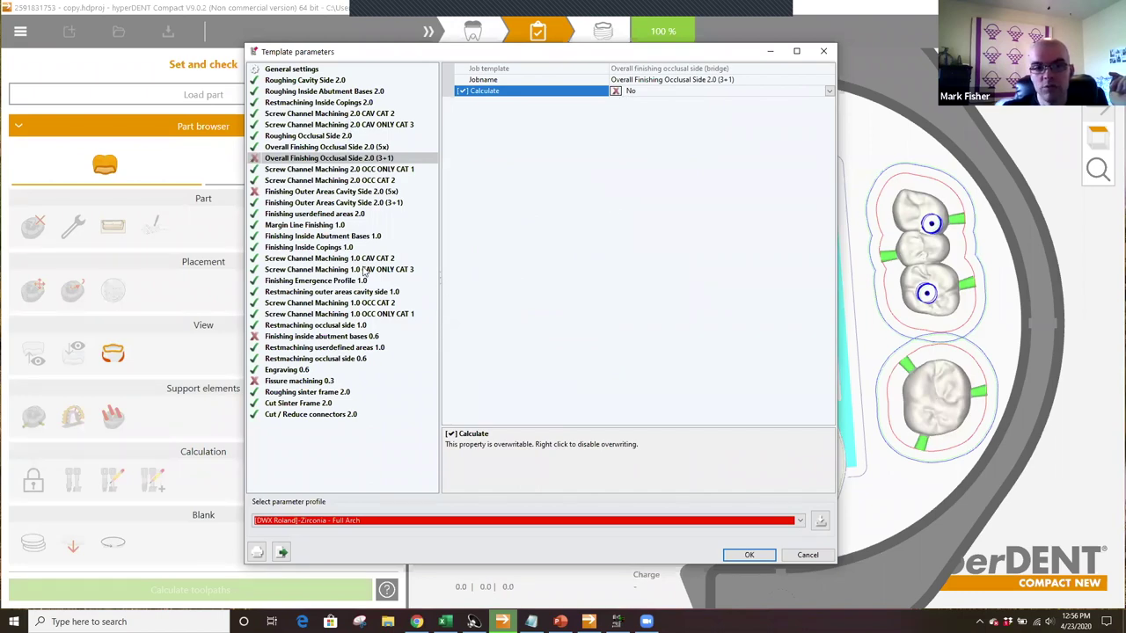
- Open the Screw Channel Machining 2.0 CAV CAT 2 job, maximize the dialog and examine its machining categories, depth and top settings
{"action": "left_click", "coordinate": [351, 115]}
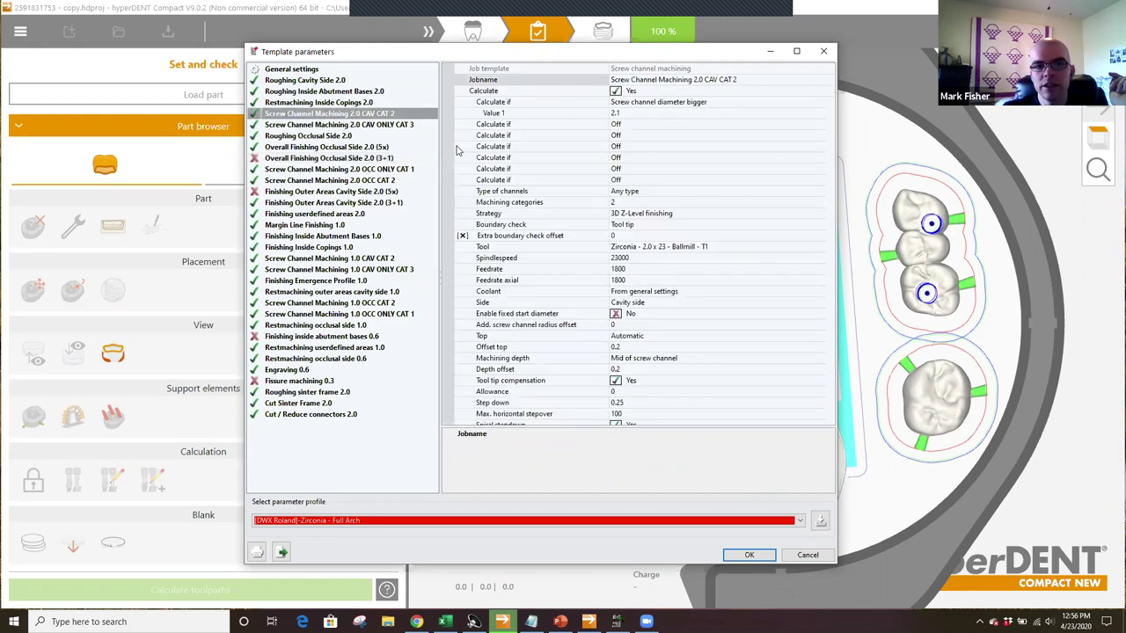
{"action": "left_click", "coordinate": [638, 203]}
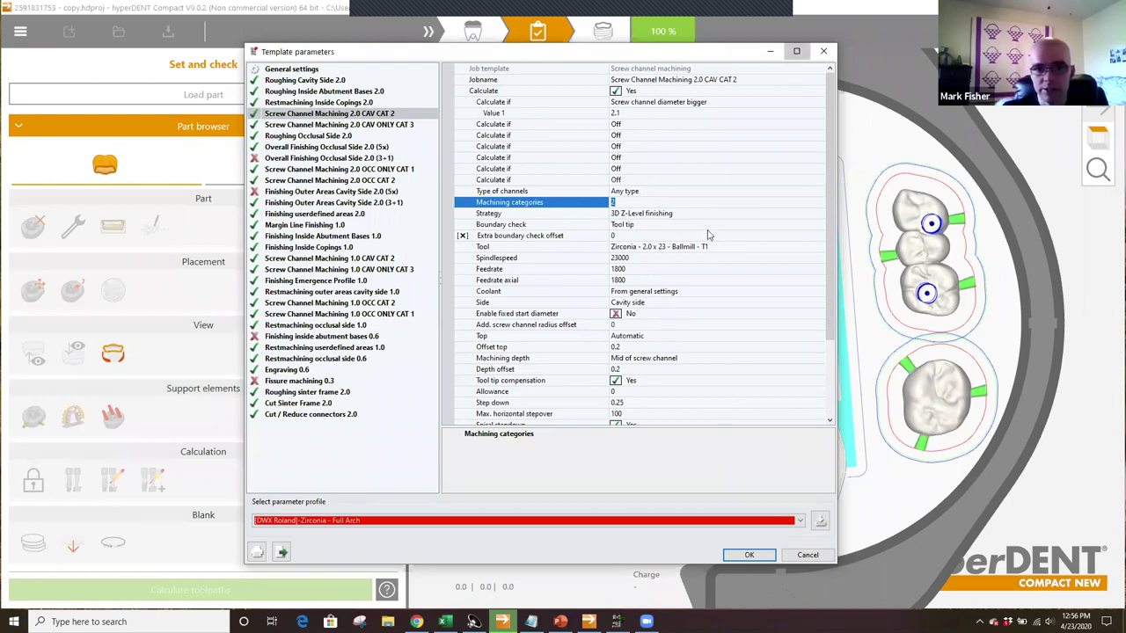
{"action": "key", "text": "super+Up"}
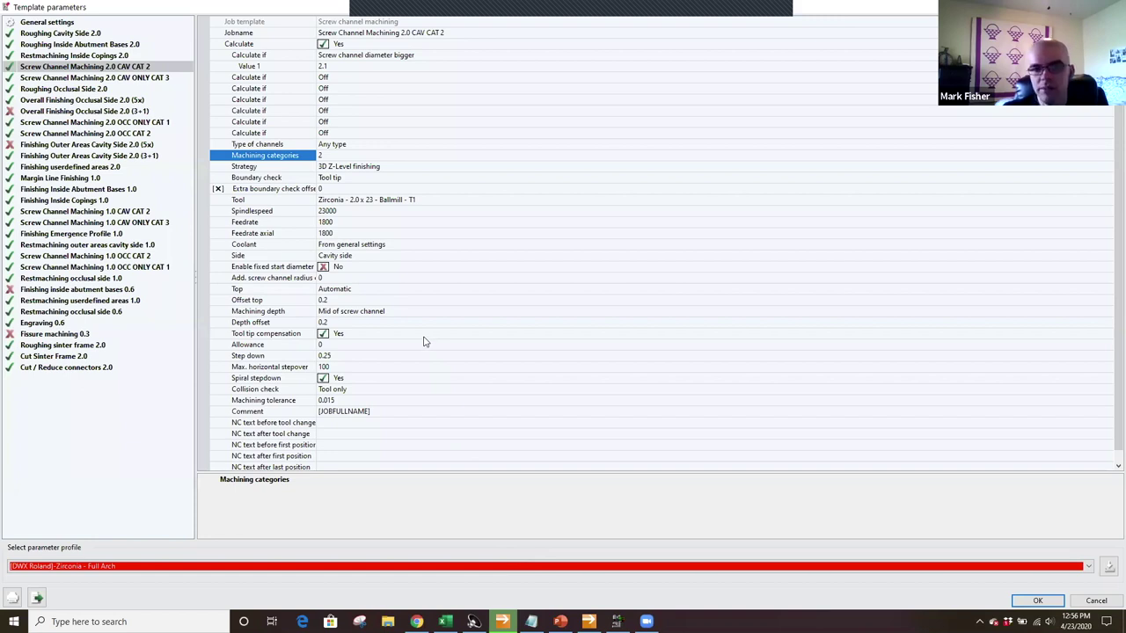
{"action": "left_click", "coordinate": [399, 309]}
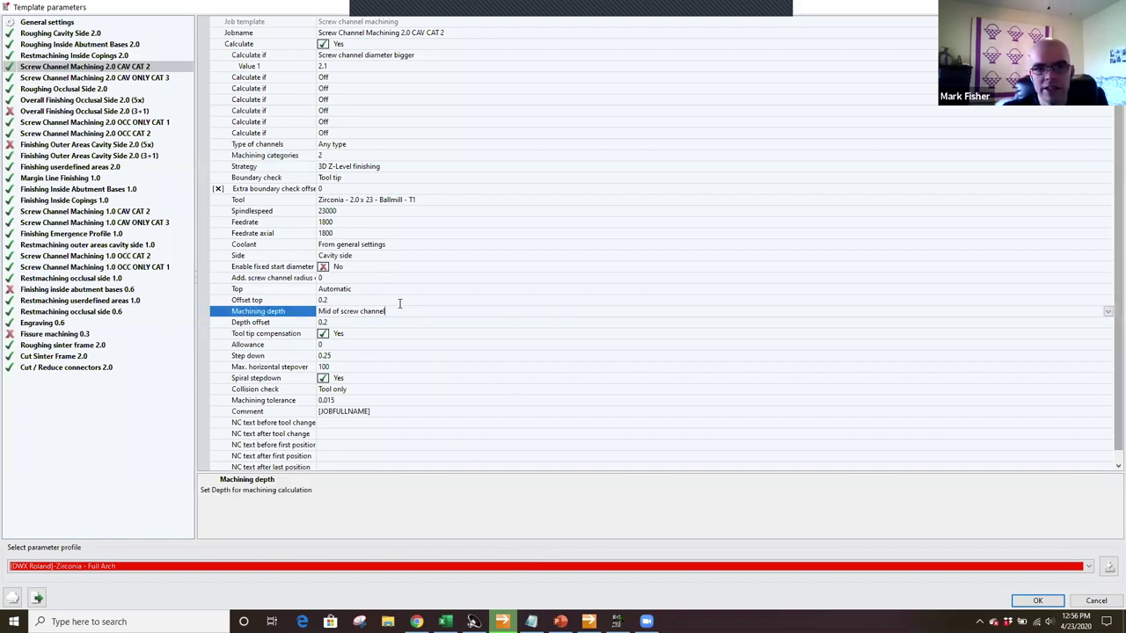
{"action": "left_click", "coordinate": [368, 290]}
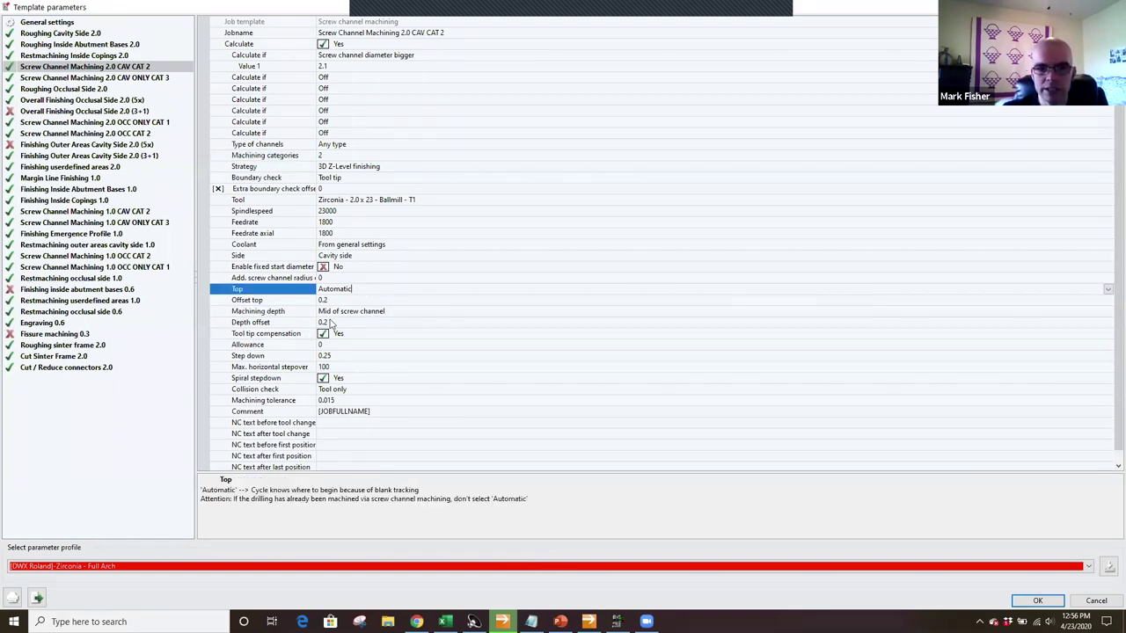
- Try End of screw channel as the job's machining depth, check the depth offset description, and restore Mid of screw channel
{"action": "left_click", "coordinate": [396, 310]}
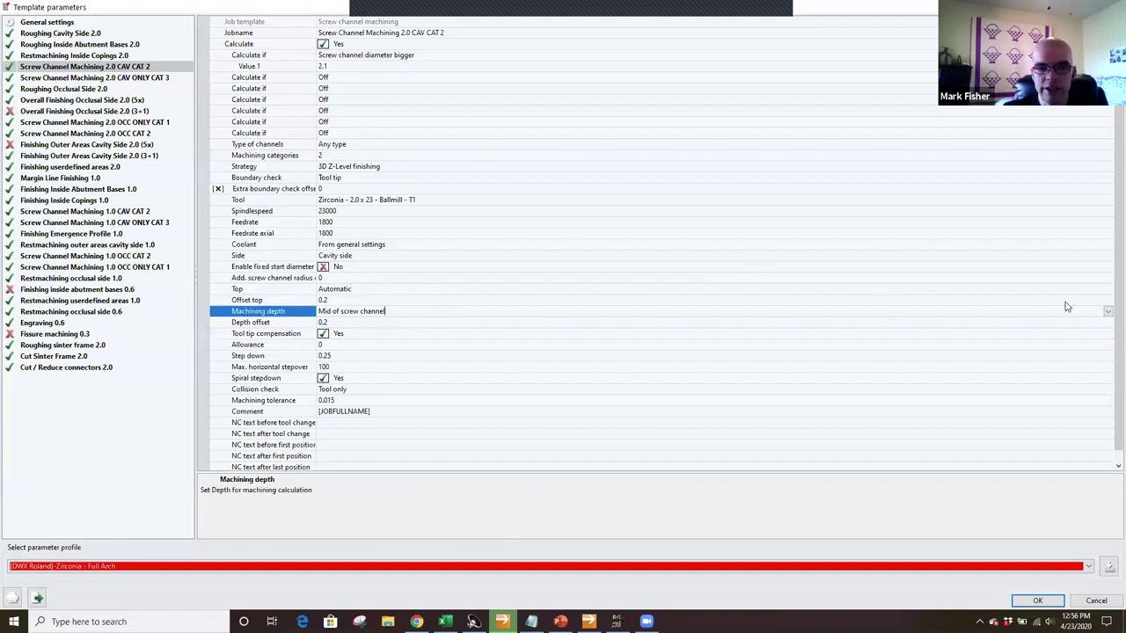
{"action": "left_click", "coordinate": [1107, 312]}
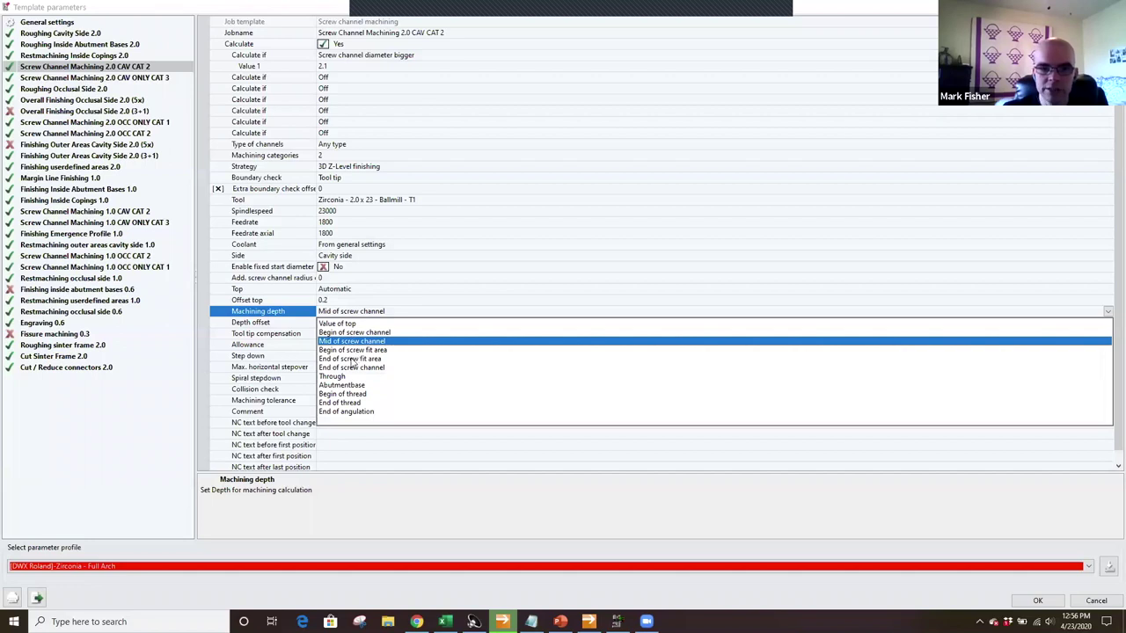
{"action": "left_click", "coordinate": [351, 369]}
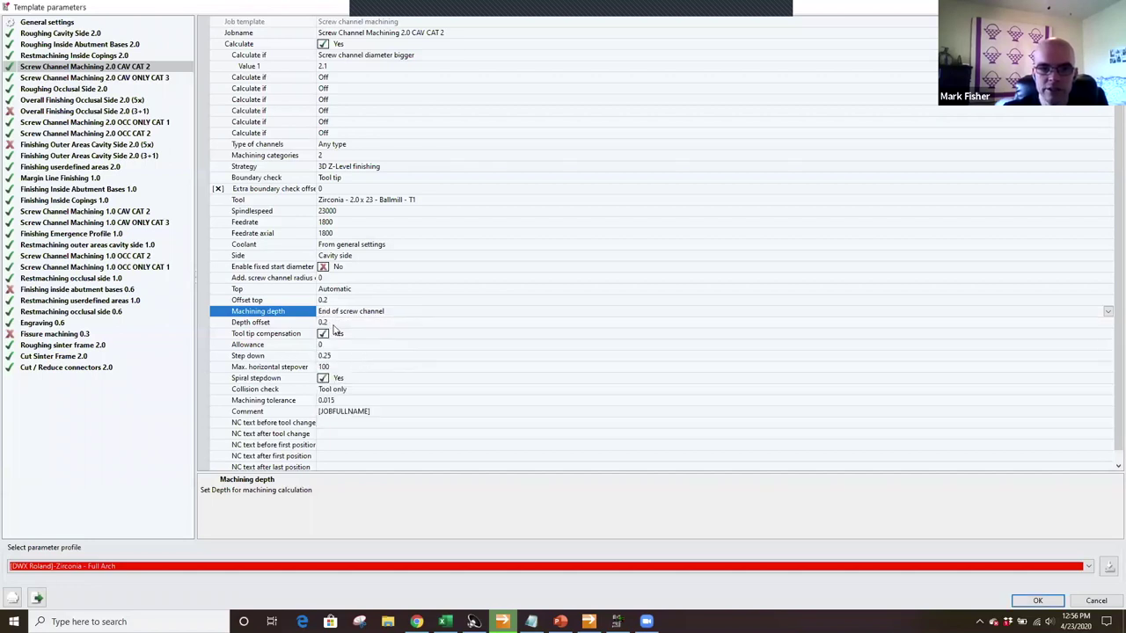
{"action": "left_click", "coordinate": [336, 323]}
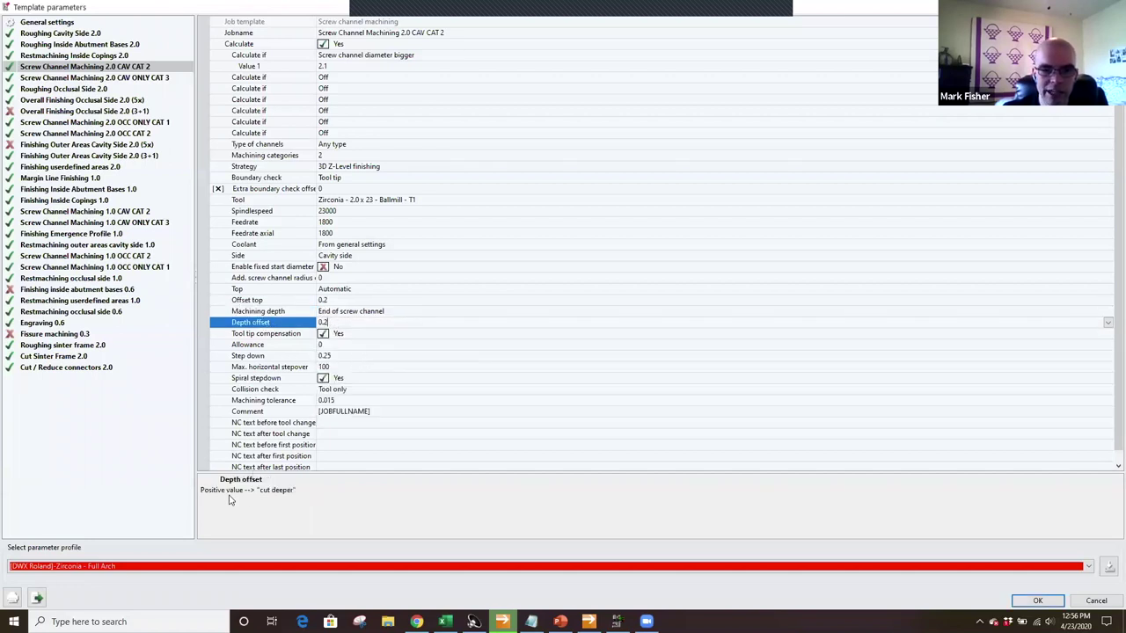
{"action": "left_click", "coordinate": [390, 312]}
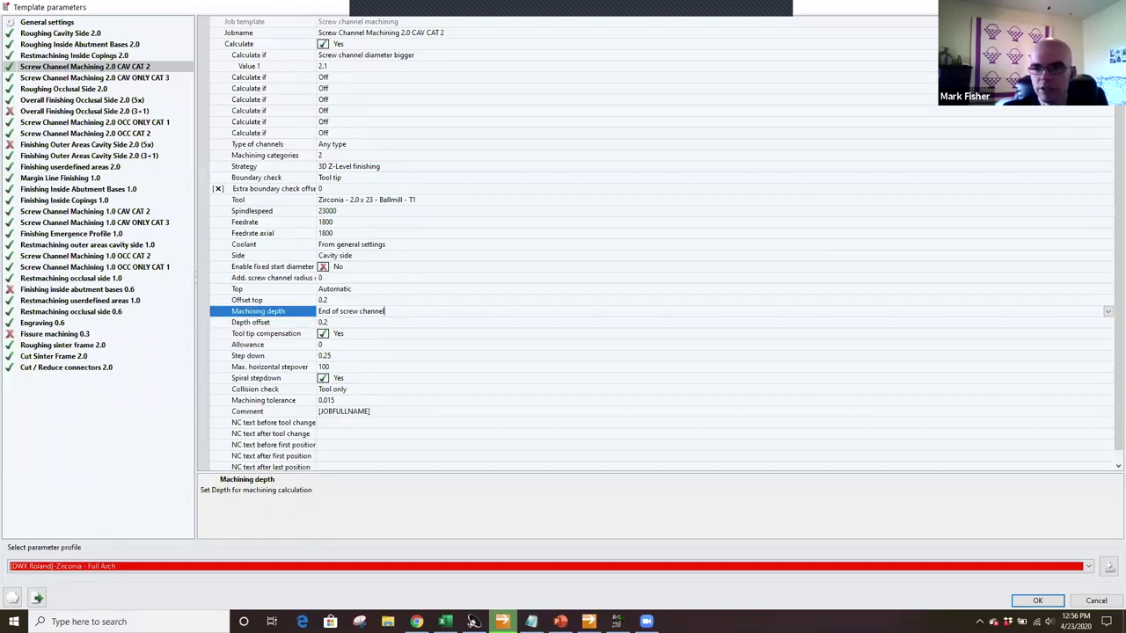
{"action": "left_click", "coordinate": [1107, 312]}
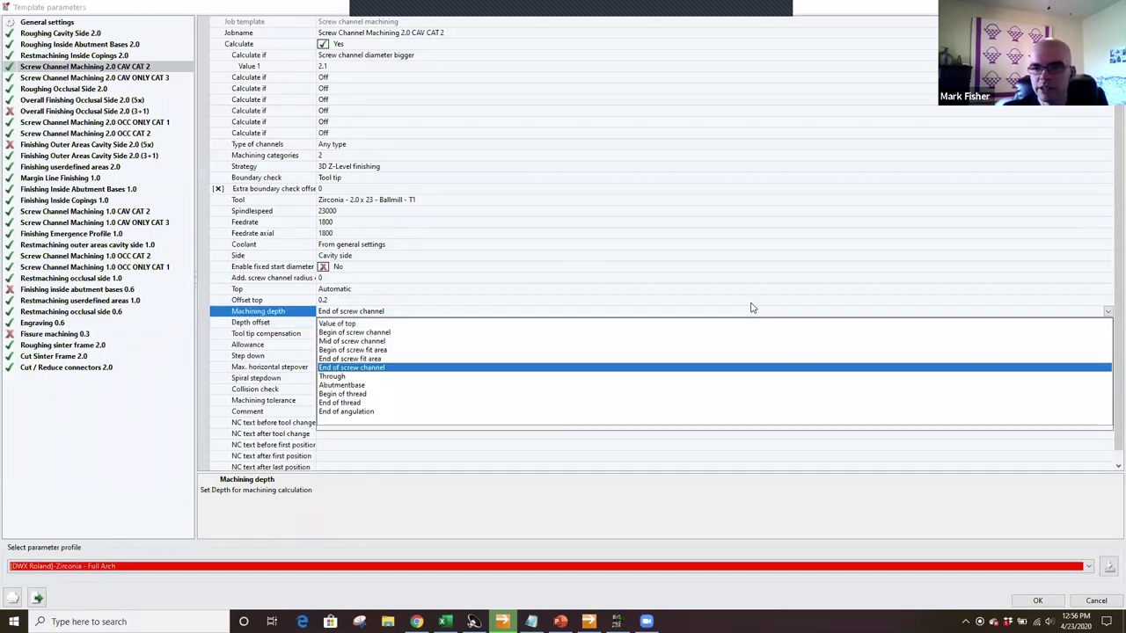
{"action": "left_click", "coordinate": [385, 342]}
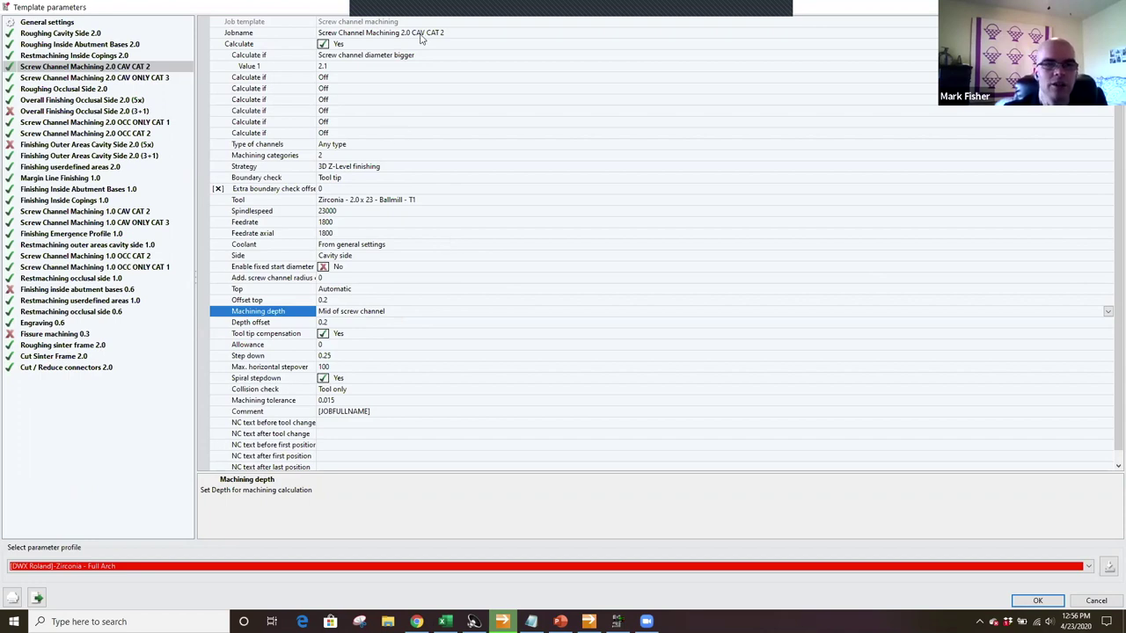
- View the Roughing Cavity Side 2.0 job, consult the cavity-side finishing columns of the hyperGUIDE toolpath table in Excel, and return to hyperDENT
{"action": "left_click", "coordinate": [51, 34]}
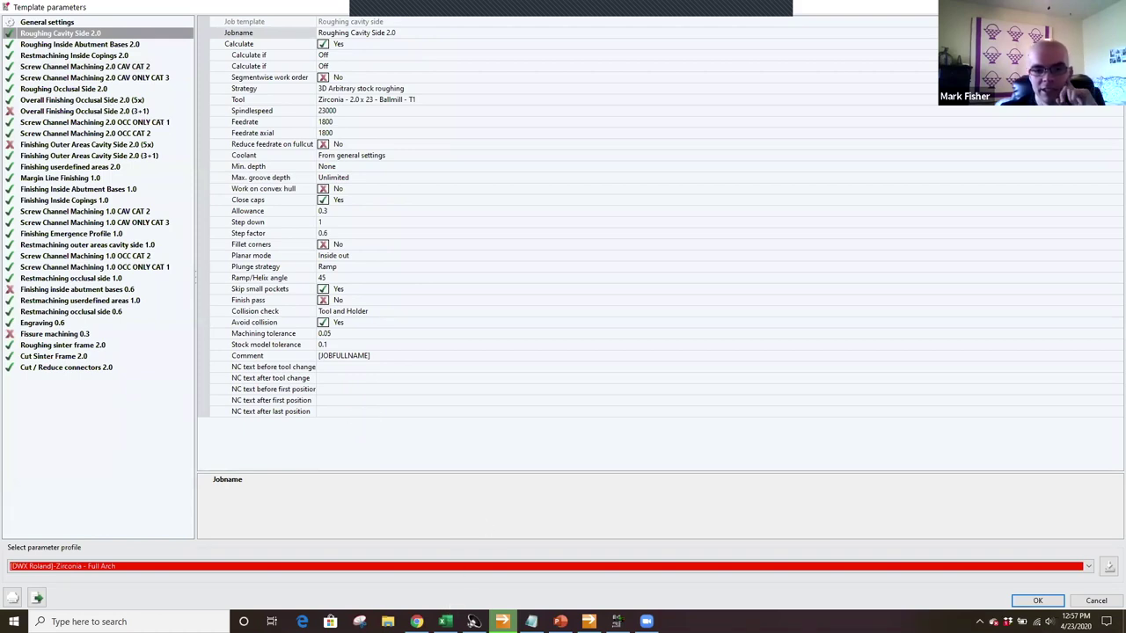
{"action": "left_click", "coordinate": [446, 622]}
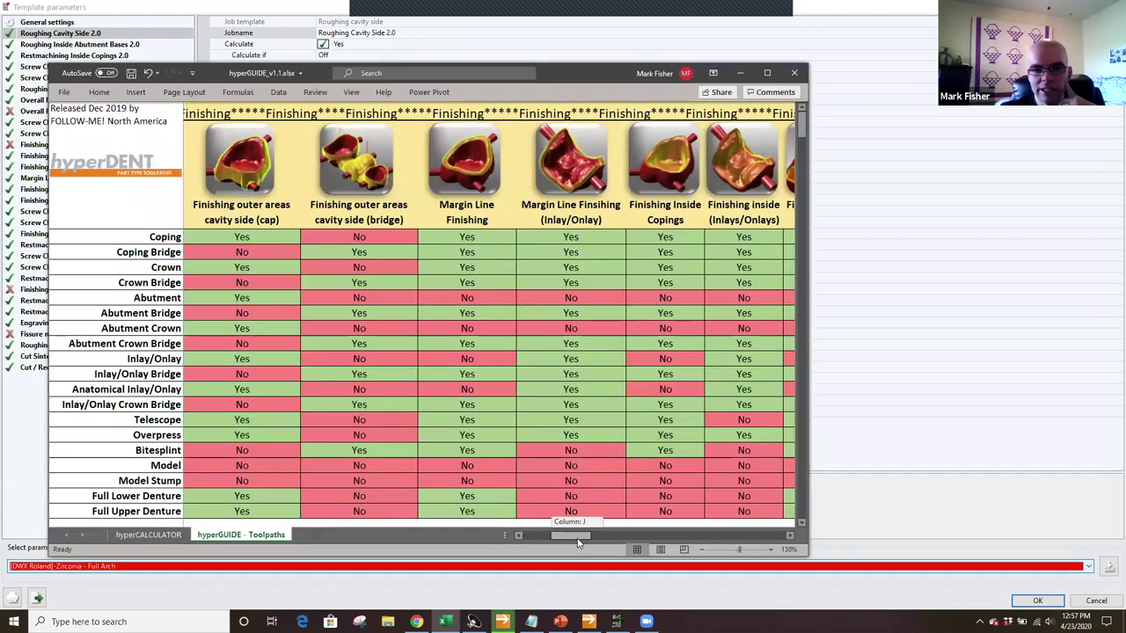
{"action": "left_click_drag", "start_coordinate": [578, 541], "coordinate": [574, 542]}
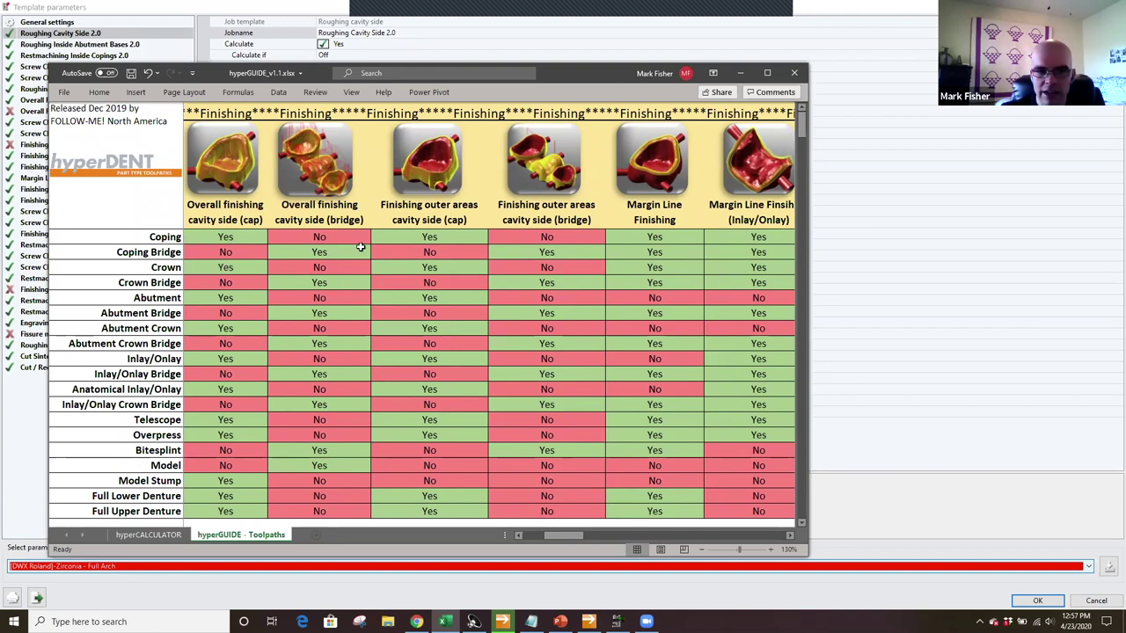
{"action": "left_click", "coordinate": [740, 72]}
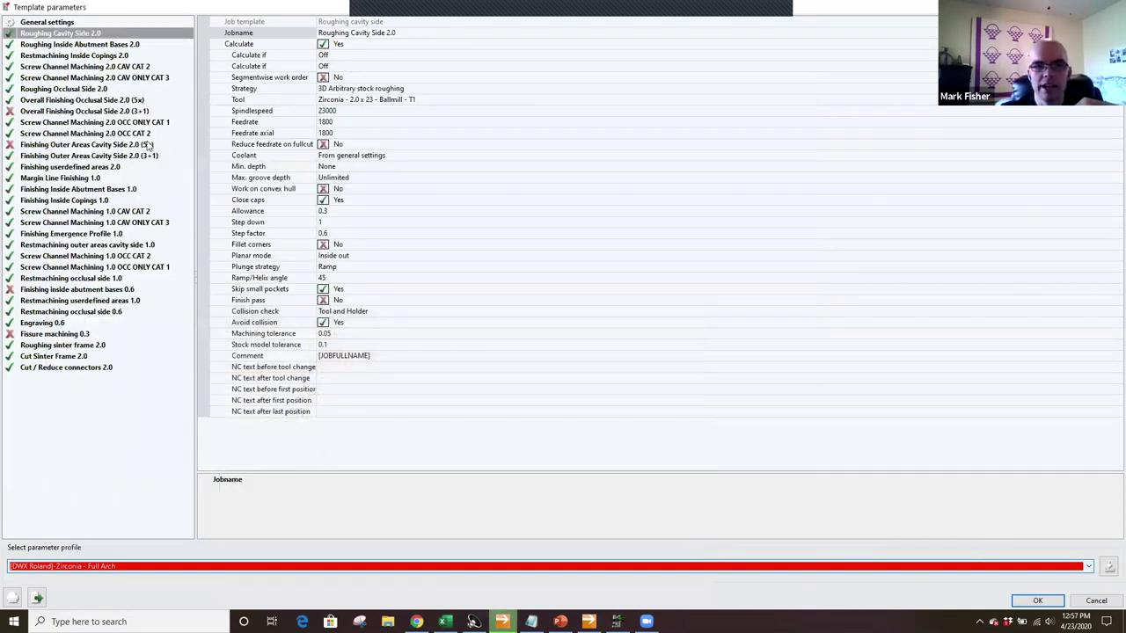
- Open the Finishing Outer Areas Cavity Side 2.0 (3+1) job and highlight the word (bridge) in its job template name
{"action": "left_click", "coordinate": [149, 156]}
{"action": "left_click", "coordinate": [459, 21]}
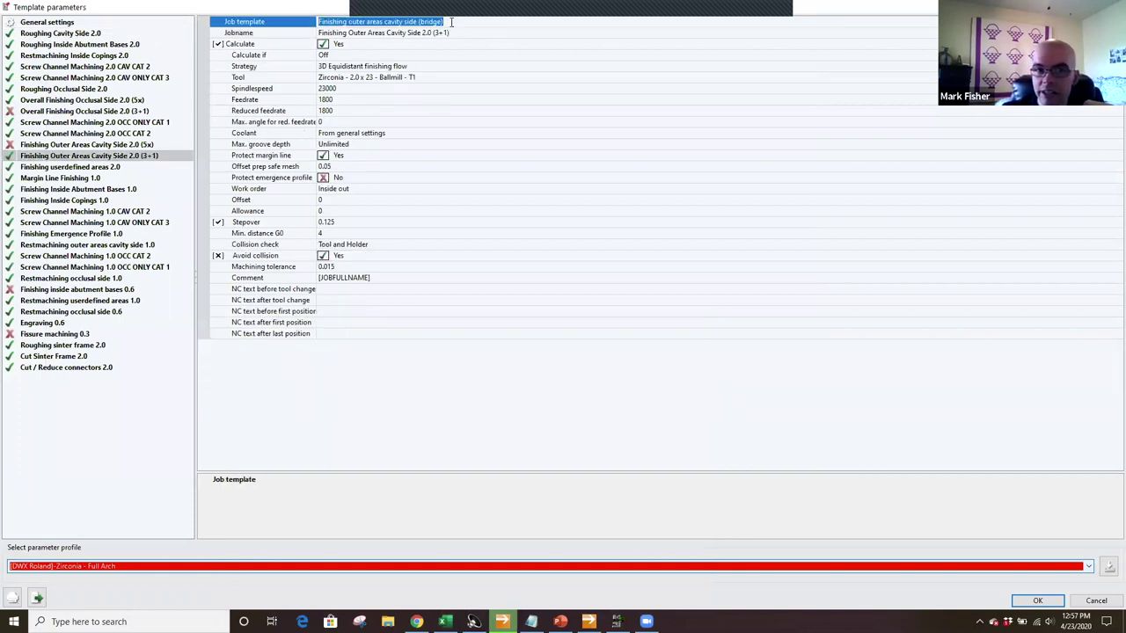
{"action": "left_click_drag", "start_coordinate": [445, 21], "coordinate": [420, 23]}
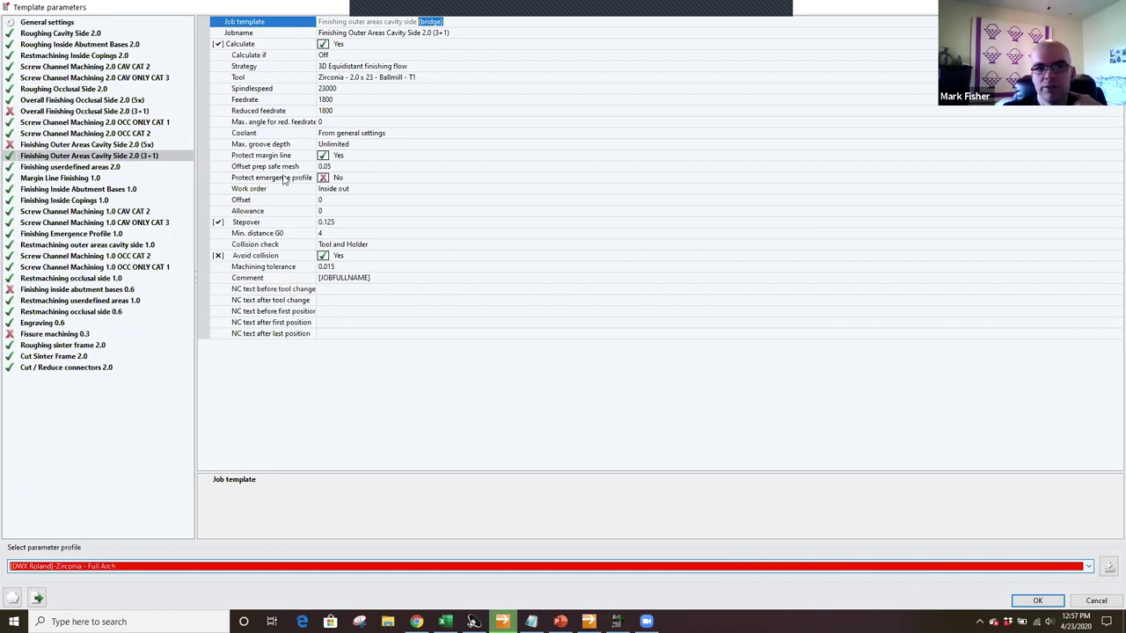
- Try shortening the job's spindle speed to 230 and restore it to 23000
{"action": "left_click", "coordinate": [361, 100]}
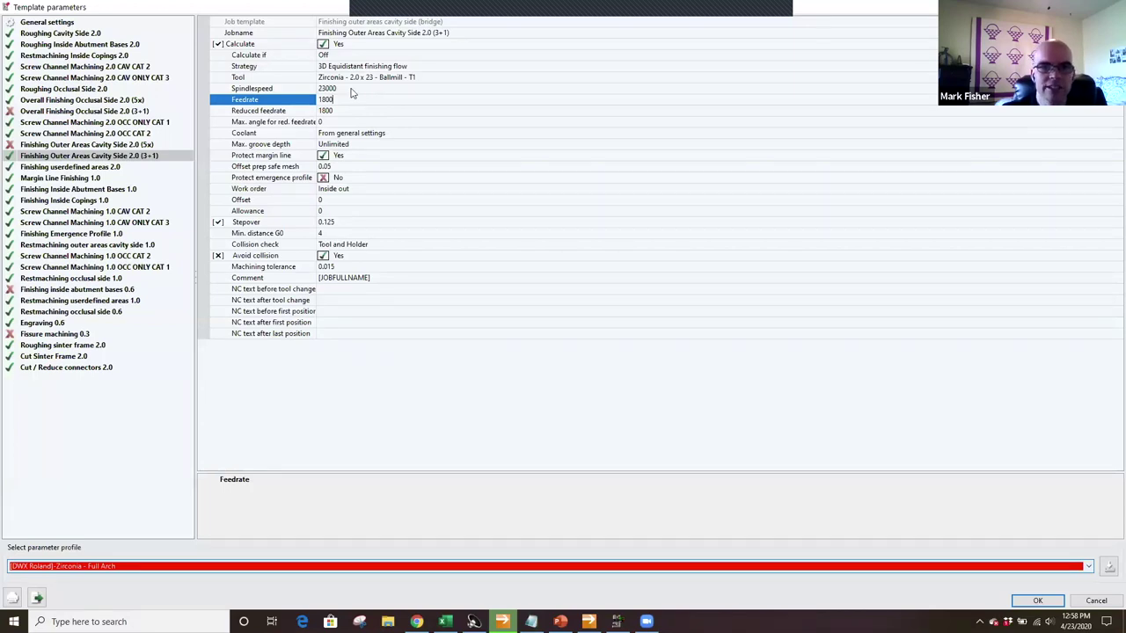
{"action": "left_click", "coordinate": [353, 89]}
{"action": "left_click_drag", "start_coordinate": [339, 89], "coordinate": [329, 88]}
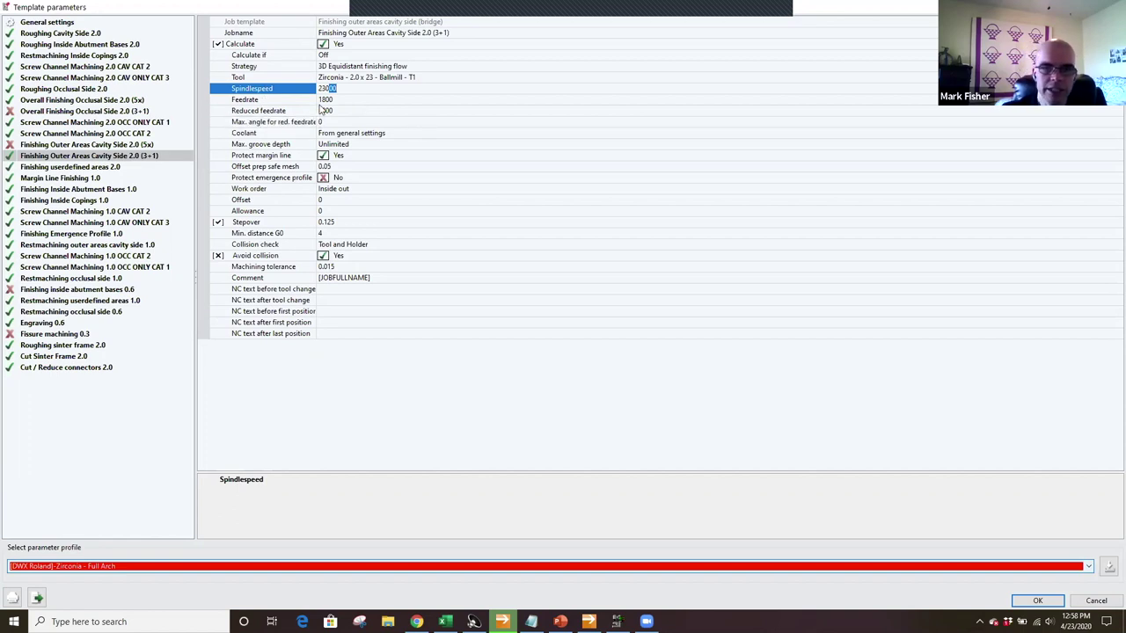
{"action": "key", "text": "BackSpace"}
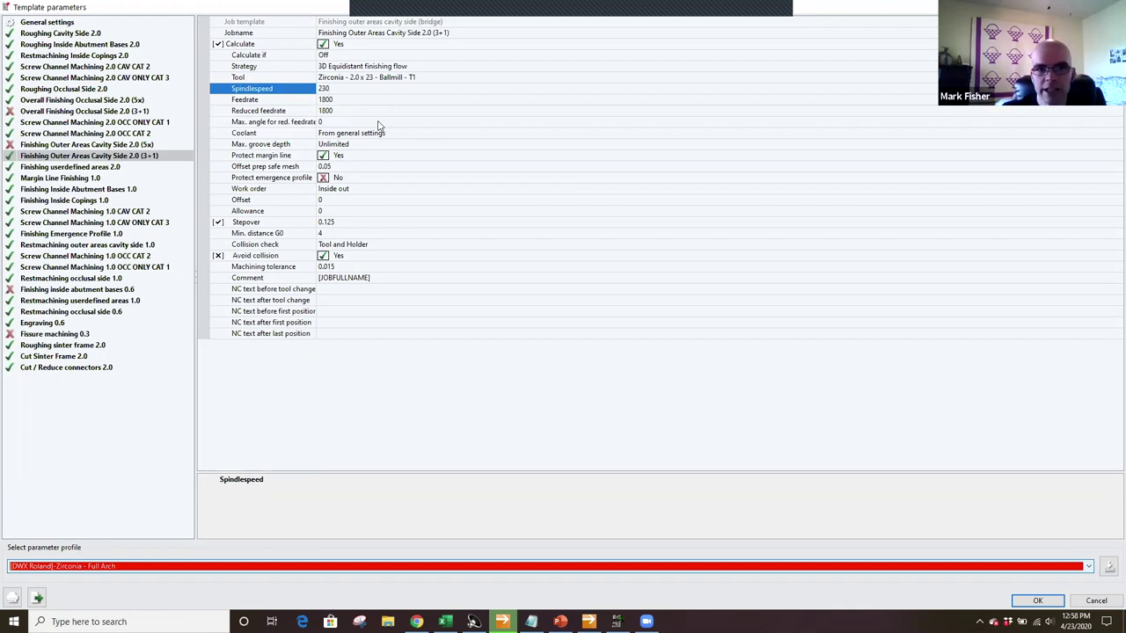
{"action": "type", "text": "00"}
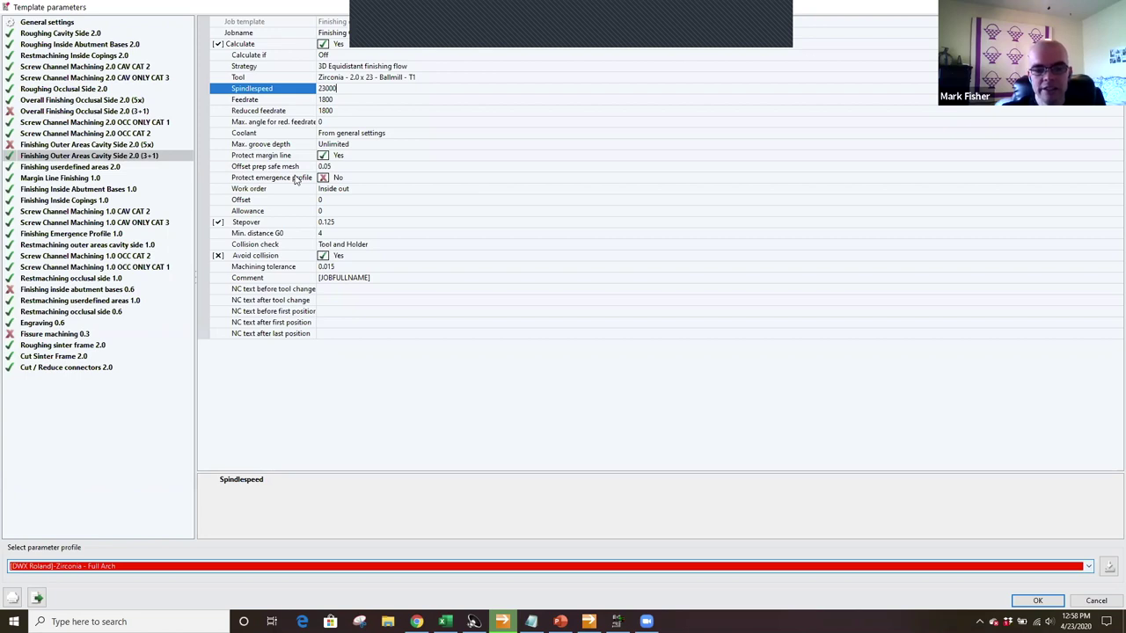
- View the Screw Channel Machining 2.0 OCC CAT 2 job, accept the template parameters and switch to the Zoom meeting
{"action": "left_click", "coordinate": [116, 134]}
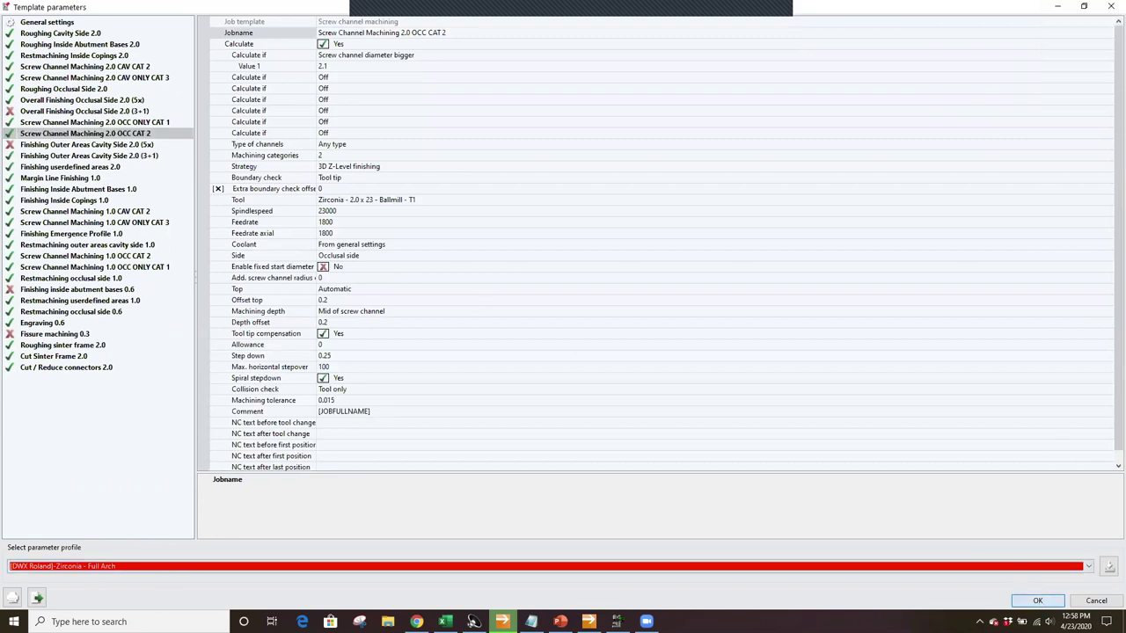
{"action": "key", "text": "Return"}
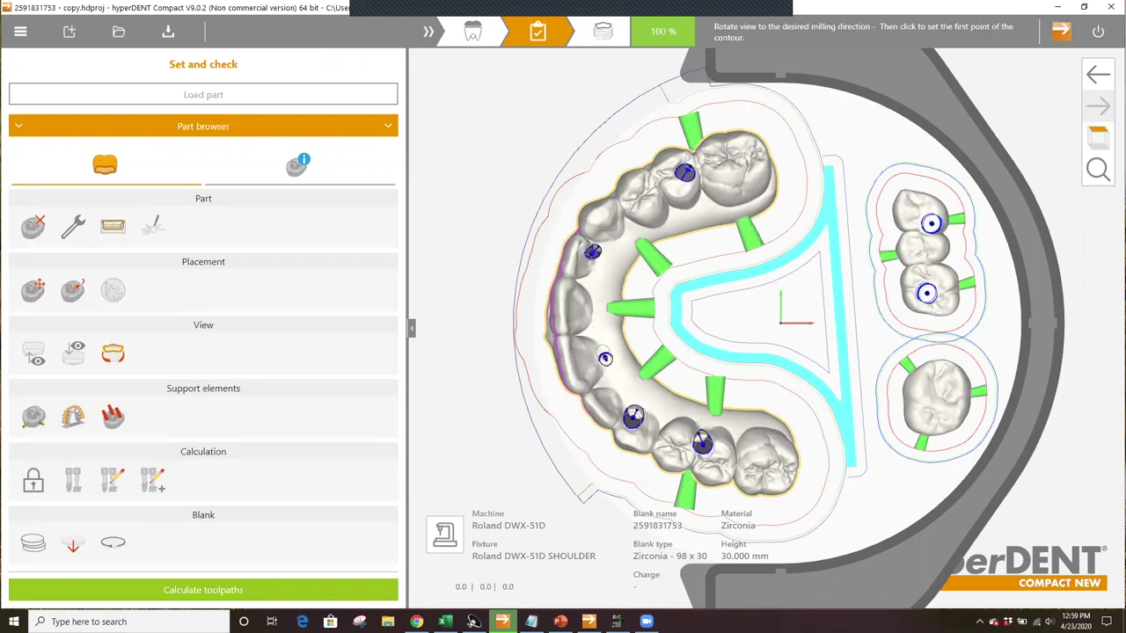
{"action": "left_click", "coordinate": [646, 621]}
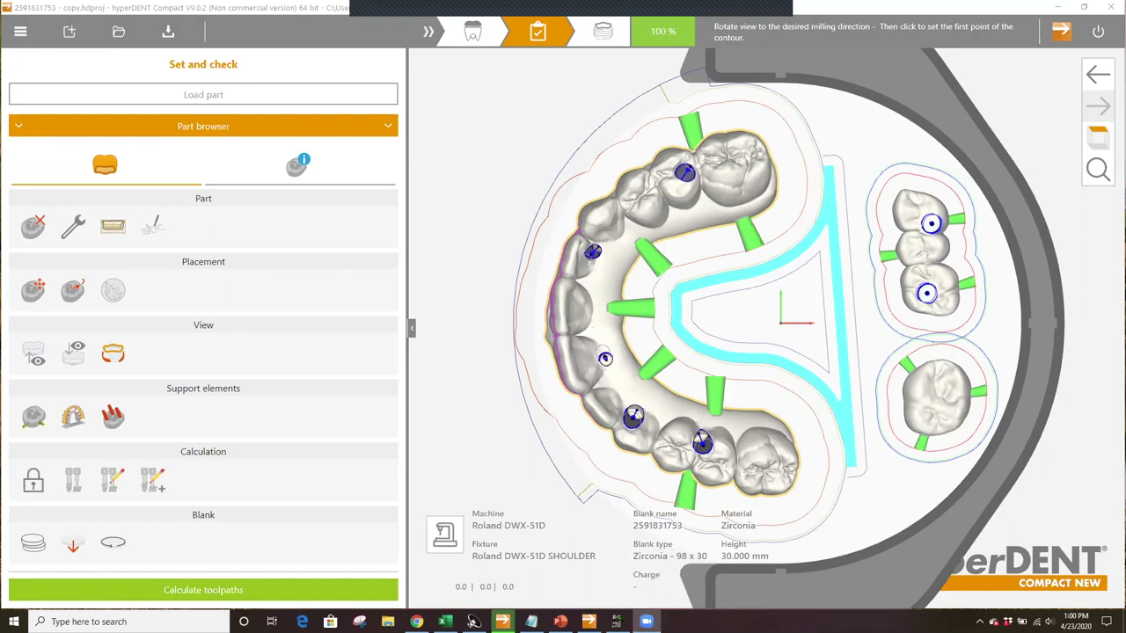